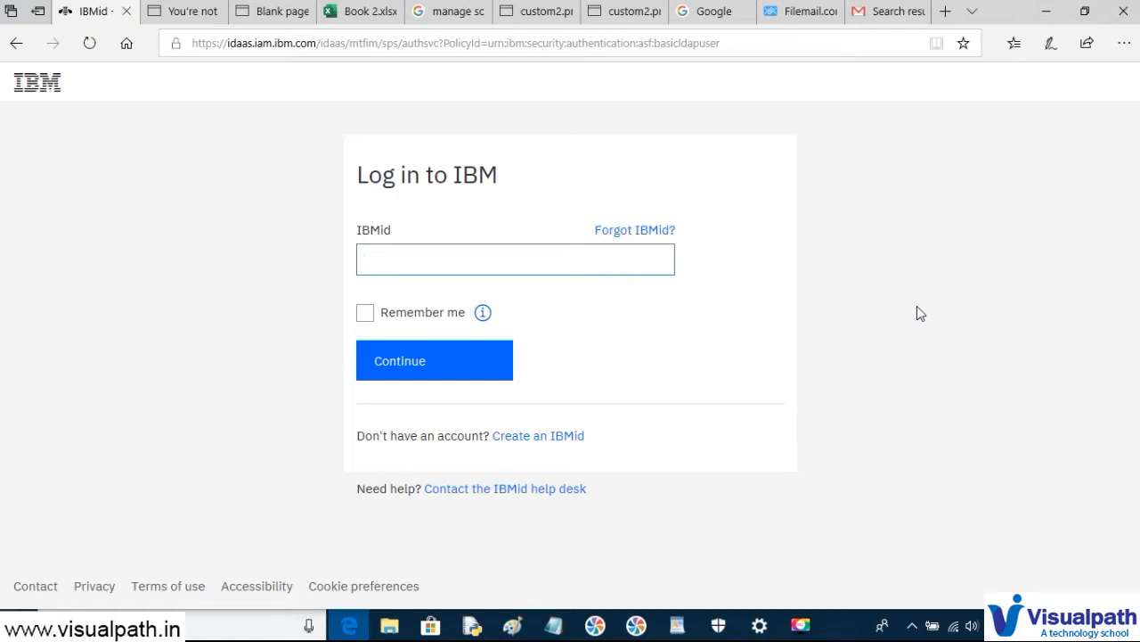
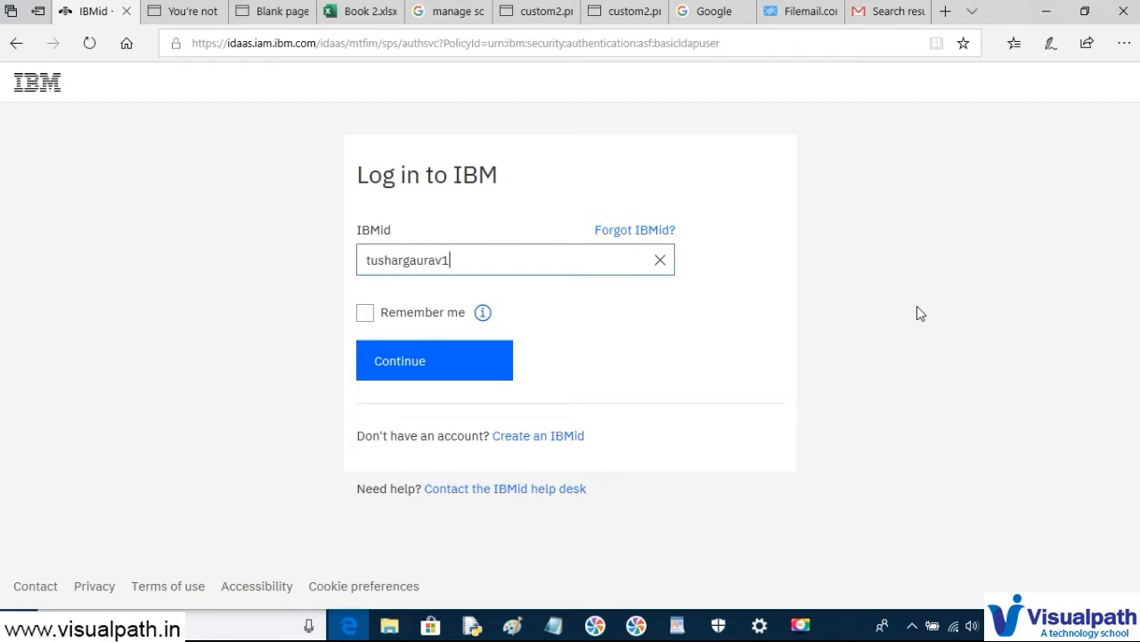
- Sign in to Cognos Analytics with the IBMid e-mail and the account password
{"action": "left_click", "coordinate": [467, 357]}
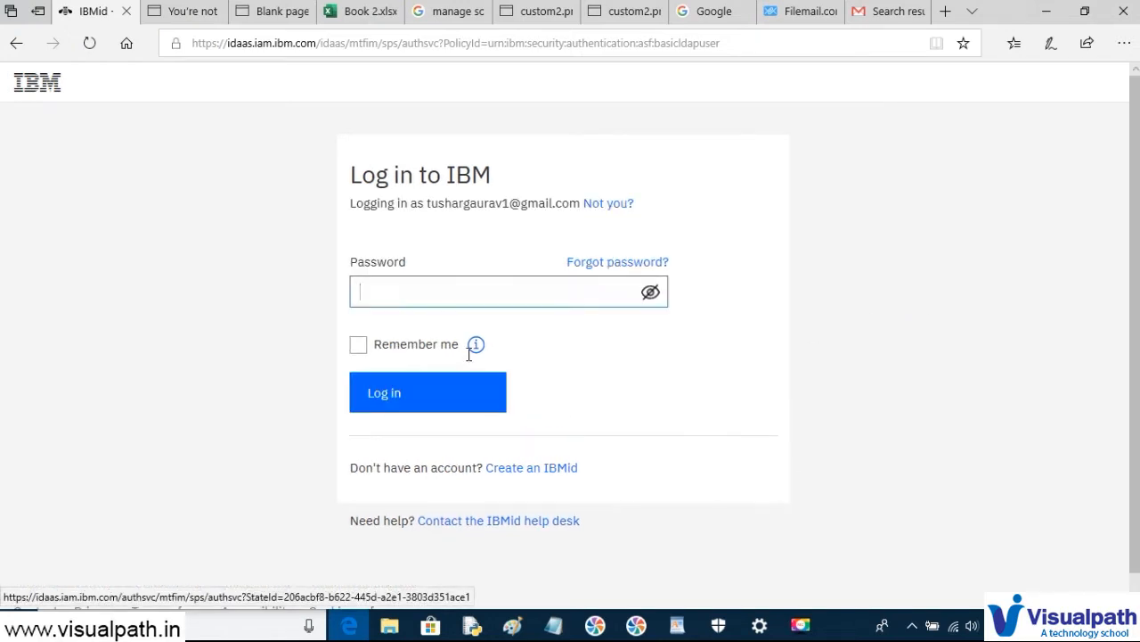
{"action": "type", "text": "•••••••"}
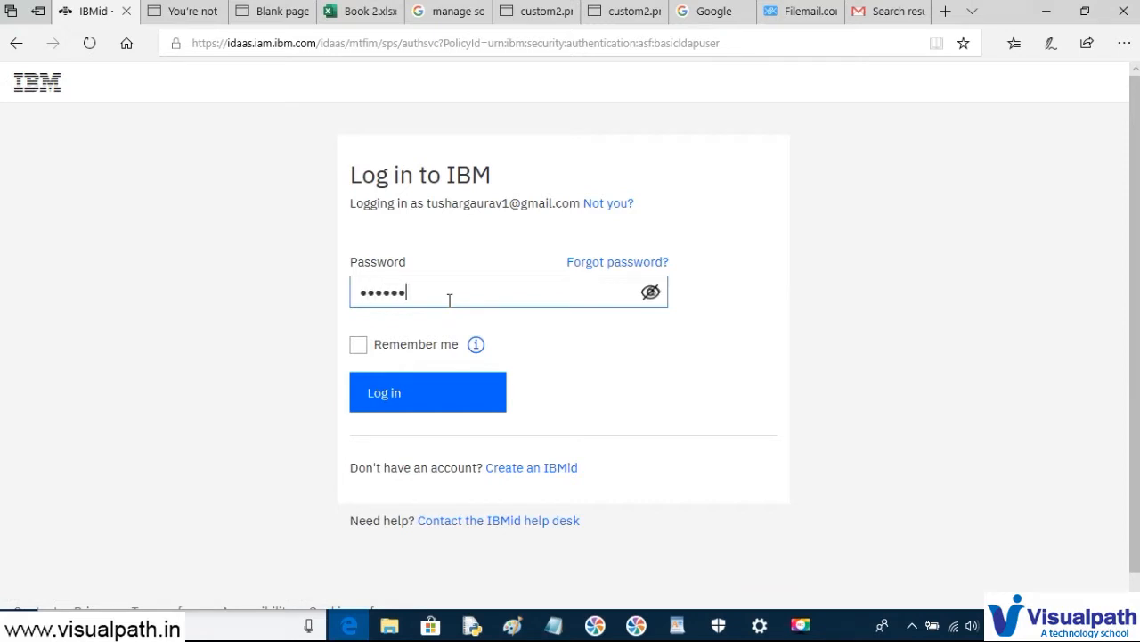
{"action": "type", "text": "••"}
{"action": "left_click", "coordinate": [424, 389]}
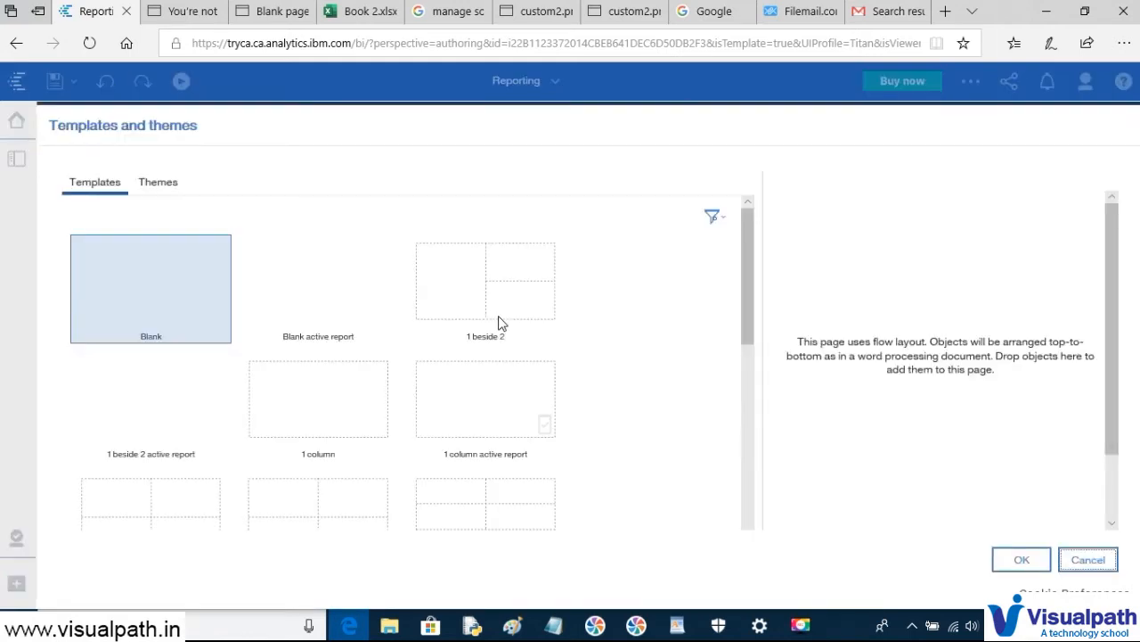
- Dismiss the template dialog, start a new report from New > Report and browse its templates
{"action": "left_click", "coordinate": [1089, 560]}
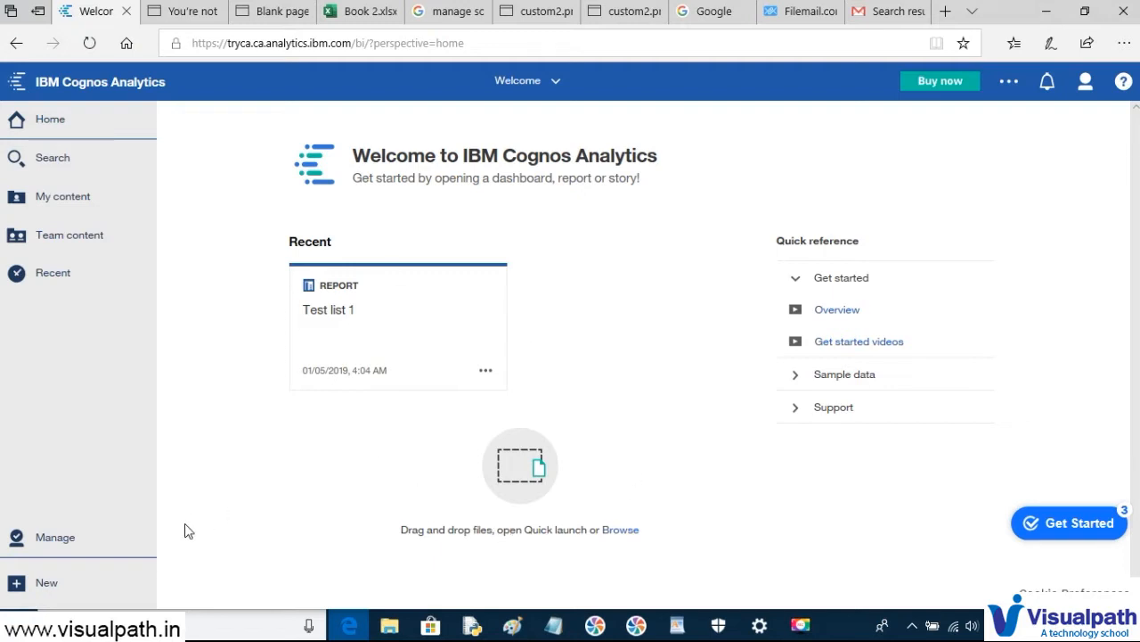
{"action": "left_click", "coordinate": [15, 586]}
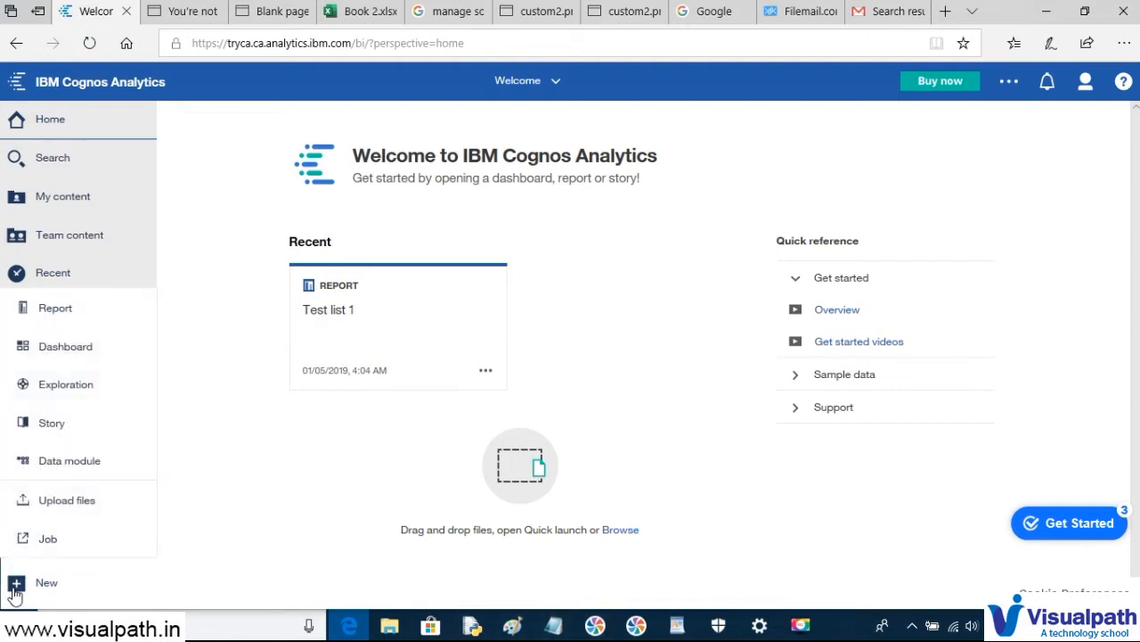
{"action": "left_click", "coordinate": [53, 310]}
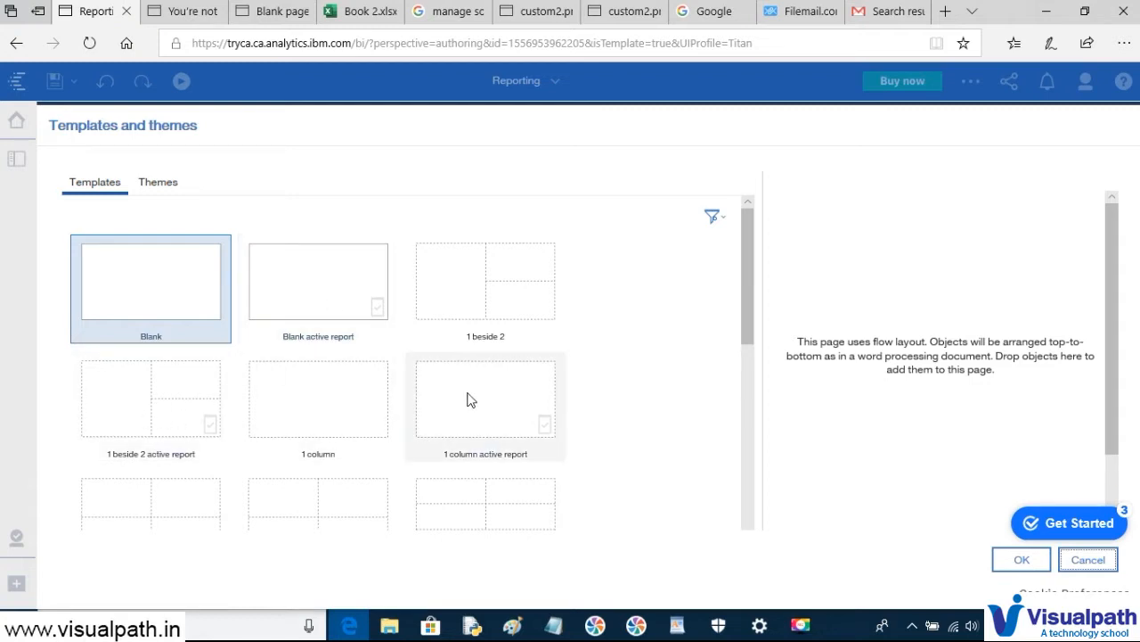
{"action": "scroll", "coordinate": [472, 397], "scroll_direction": "down", "scroll_amount": 2}
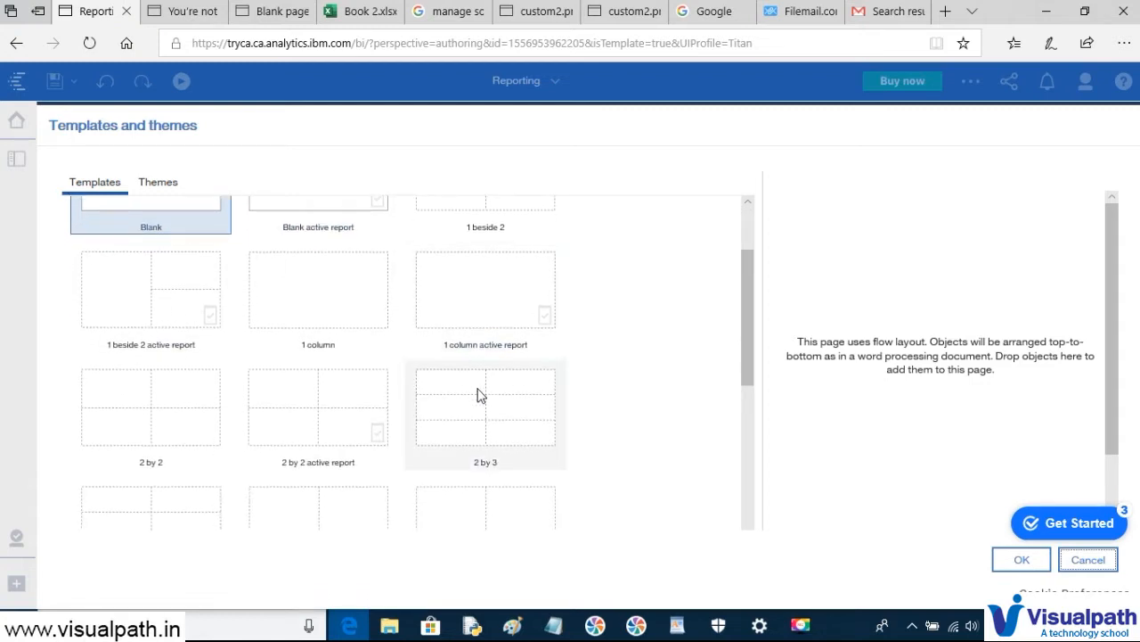
{"action": "scroll", "coordinate": [478, 394], "scroll_direction": "up", "scroll_amount": 2}
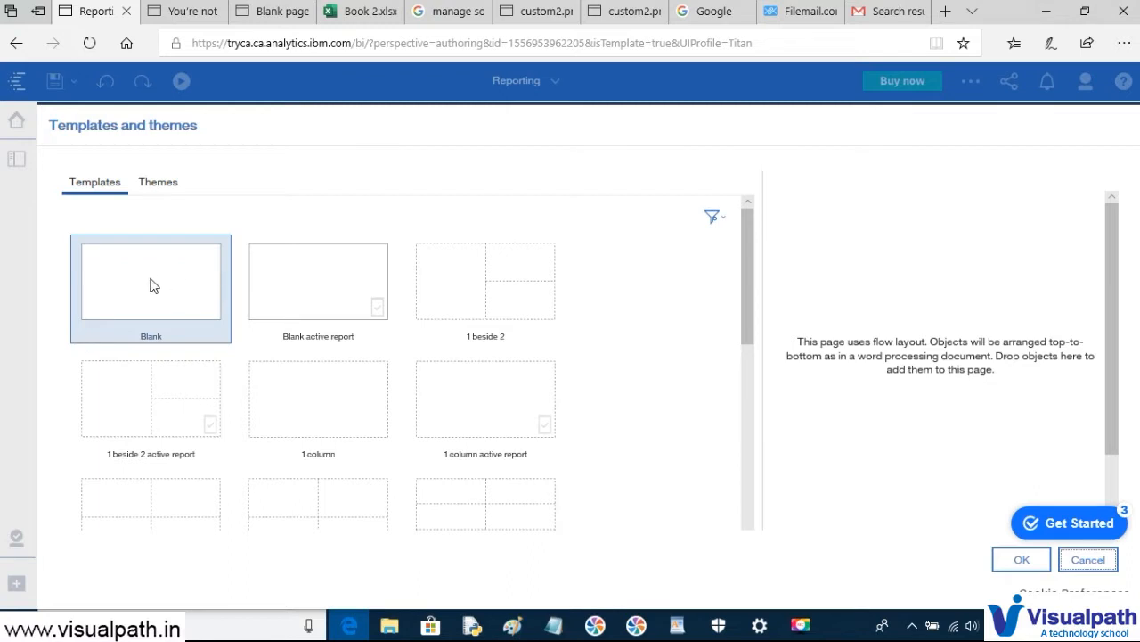
- Create a Blank report using Samples > Models > GO data warehouse (query) as its source
{"action": "left_click", "coordinate": [1022, 562]}
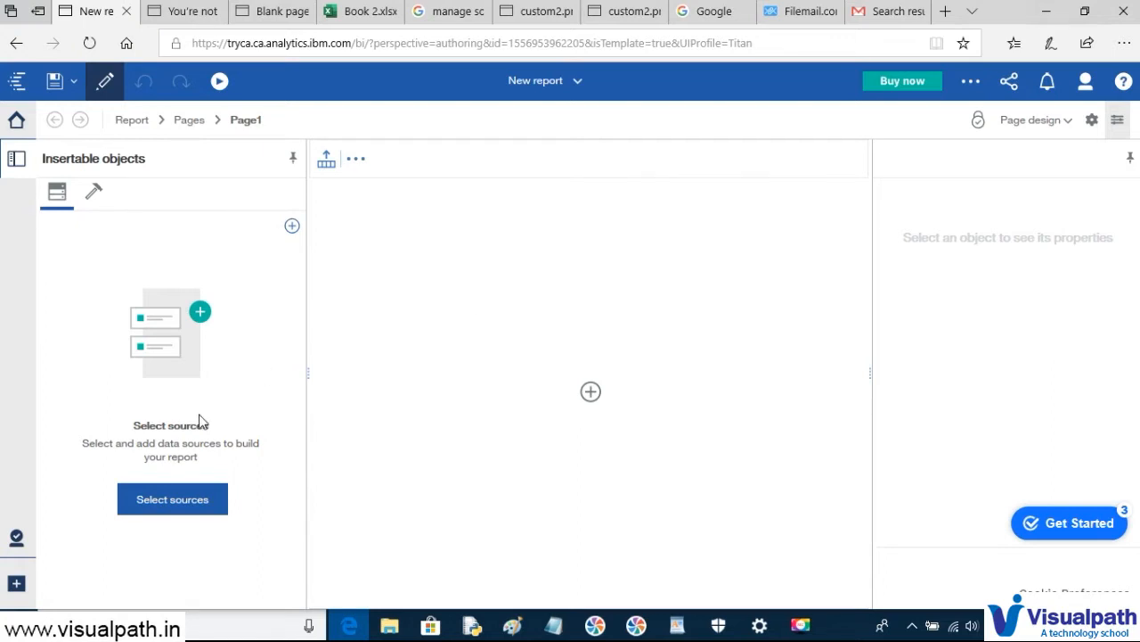
{"action": "left_click", "coordinate": [172, 501]}
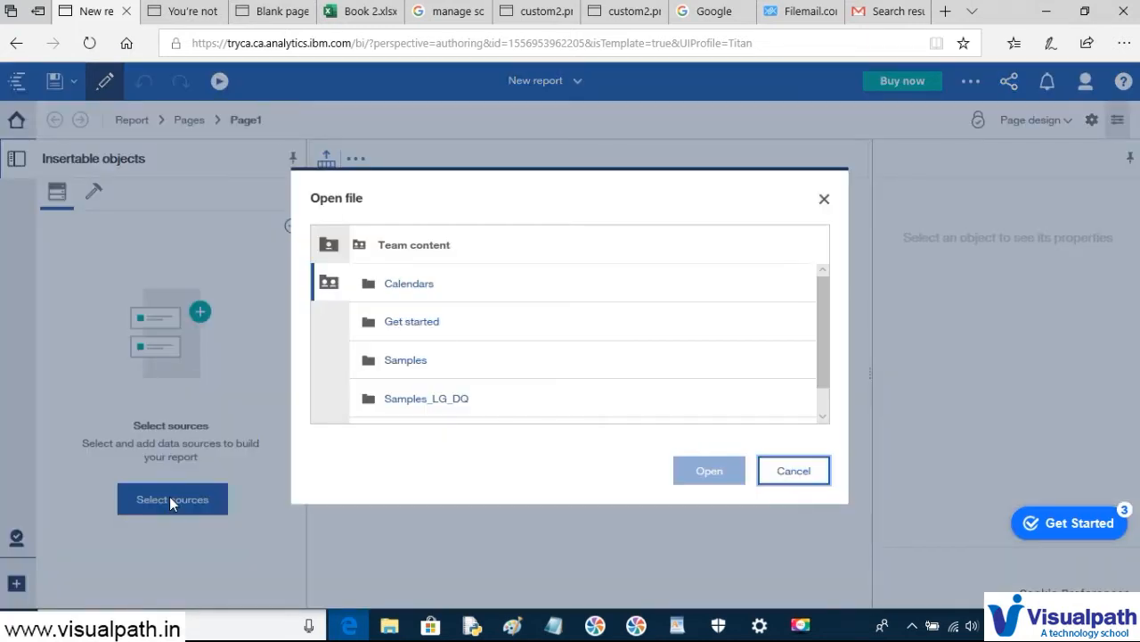
{"action": "left_click", "coordinate": [402, 365]}
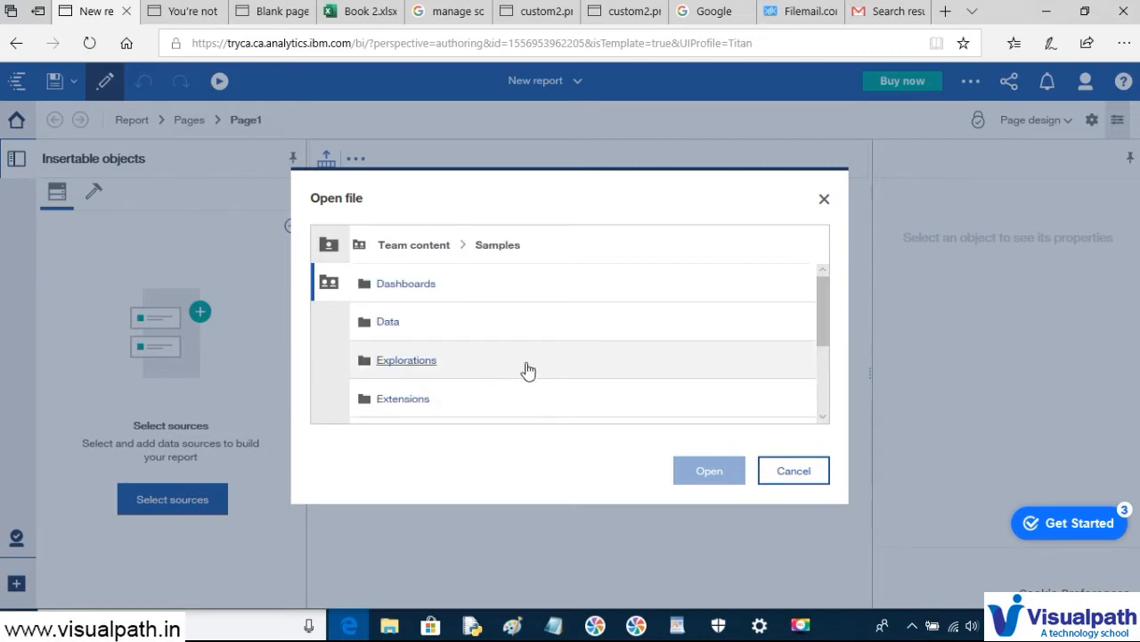
{"action": "scroll", "coordinate": [547, 364], "scroll_direction": "down", "scroll_amount": 3}
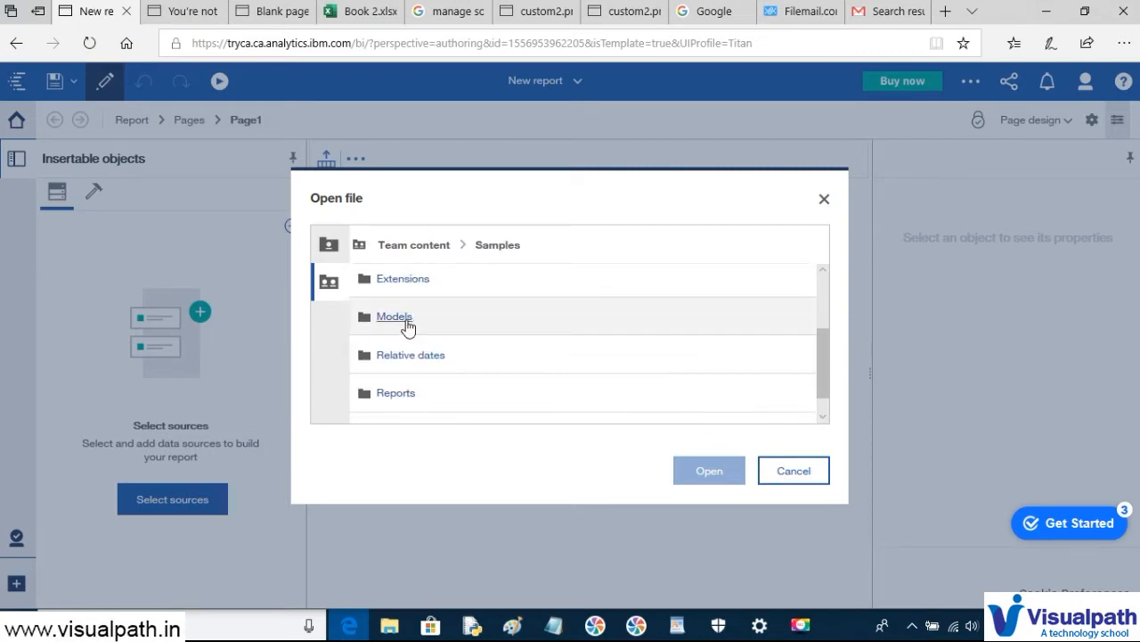
{"action": "left_click", "coordinate": [407, 323]}
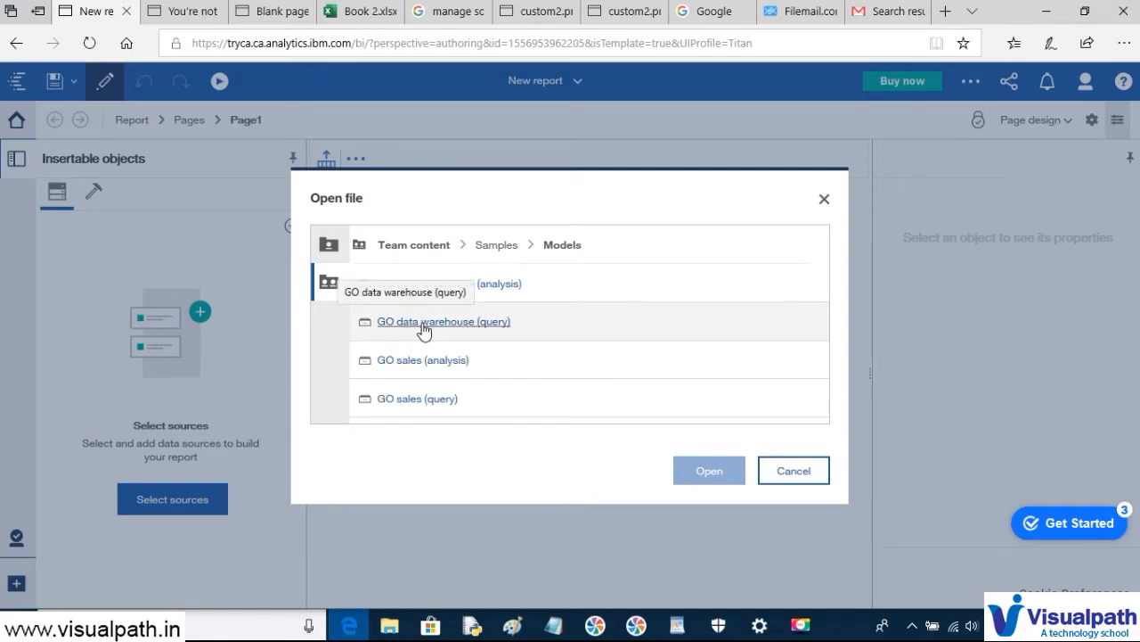
{"action": "left_click", "coordinate": [424, 323]}
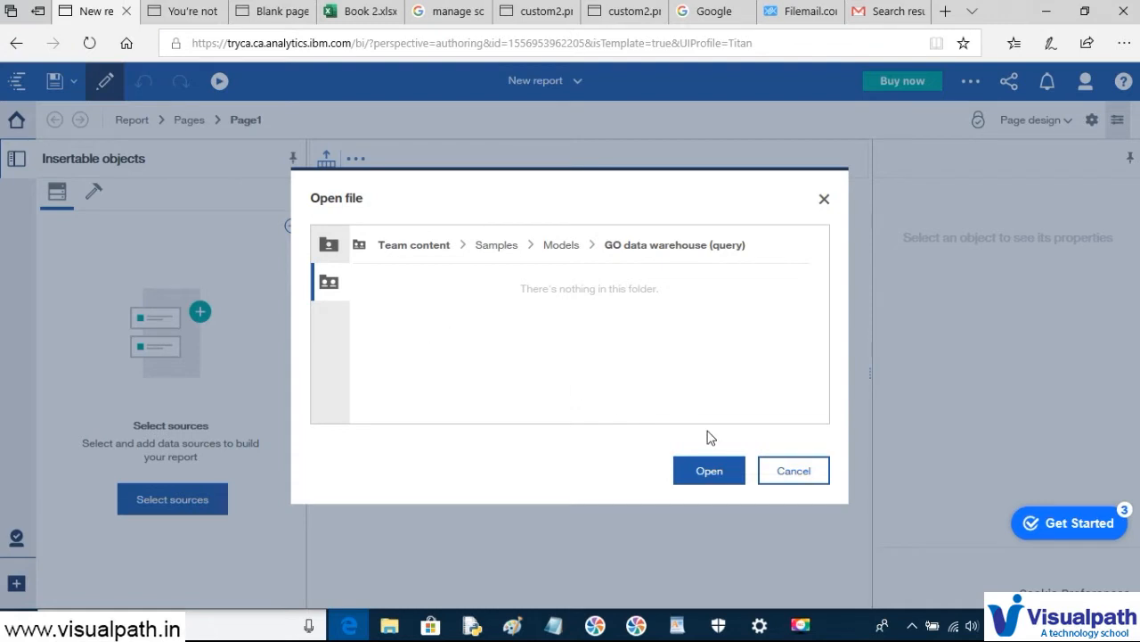
{"action": "left_click", "coordinate": [708, 476]}
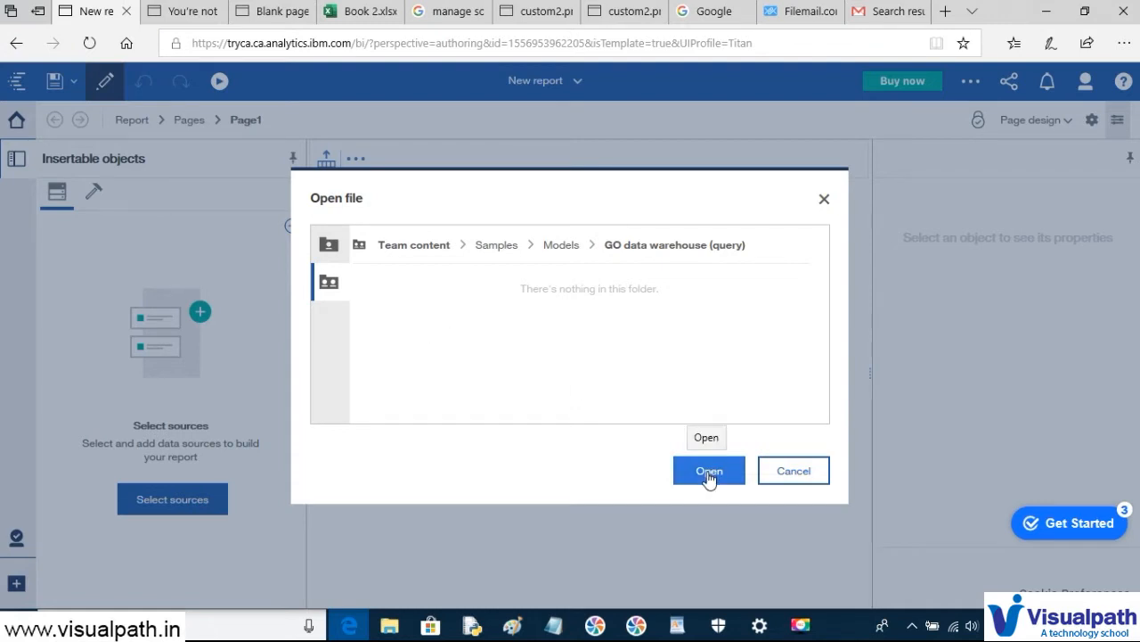
{"action": "left_click", "coordinate": [708, 476]}
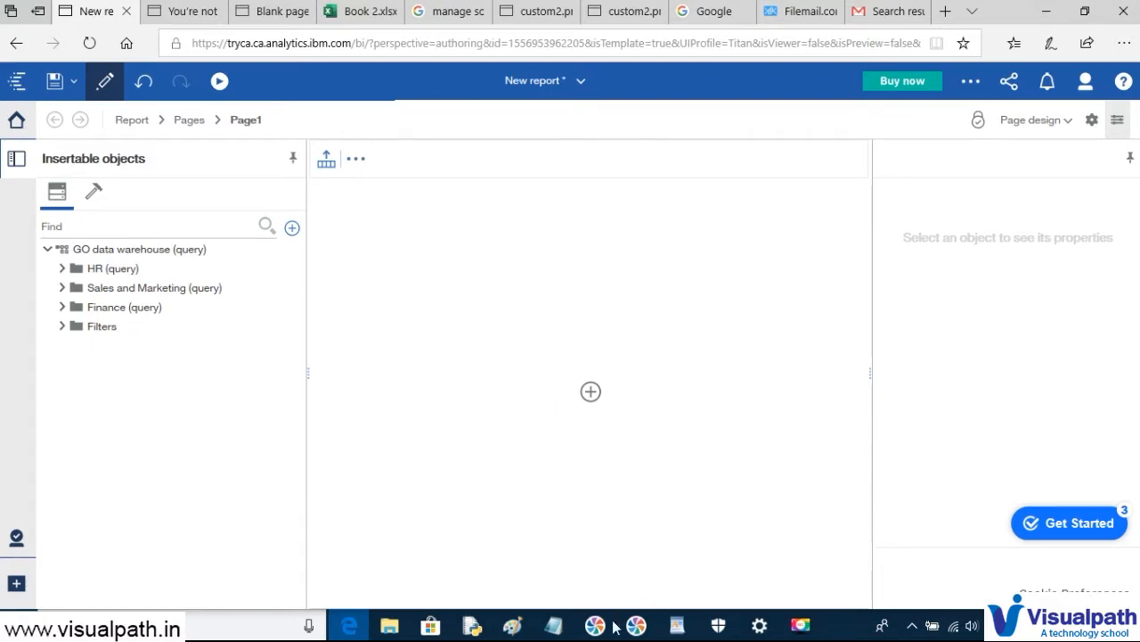
- Paste the report screenshot into Paint and outline the blank page and Sales and Marketing folder in red
{"action": "mouse_move", "coordinate": [508, 625]}
{"action": "left_click", "coordinate": [572, 551]}
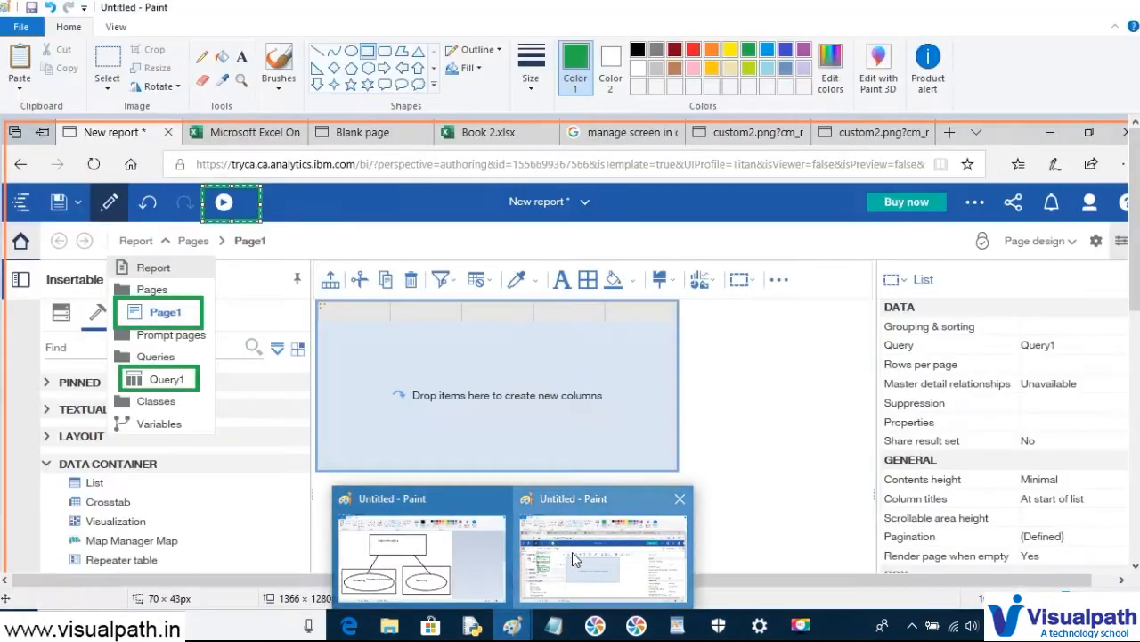
{"action": "key", "text": "ctrl+v"}
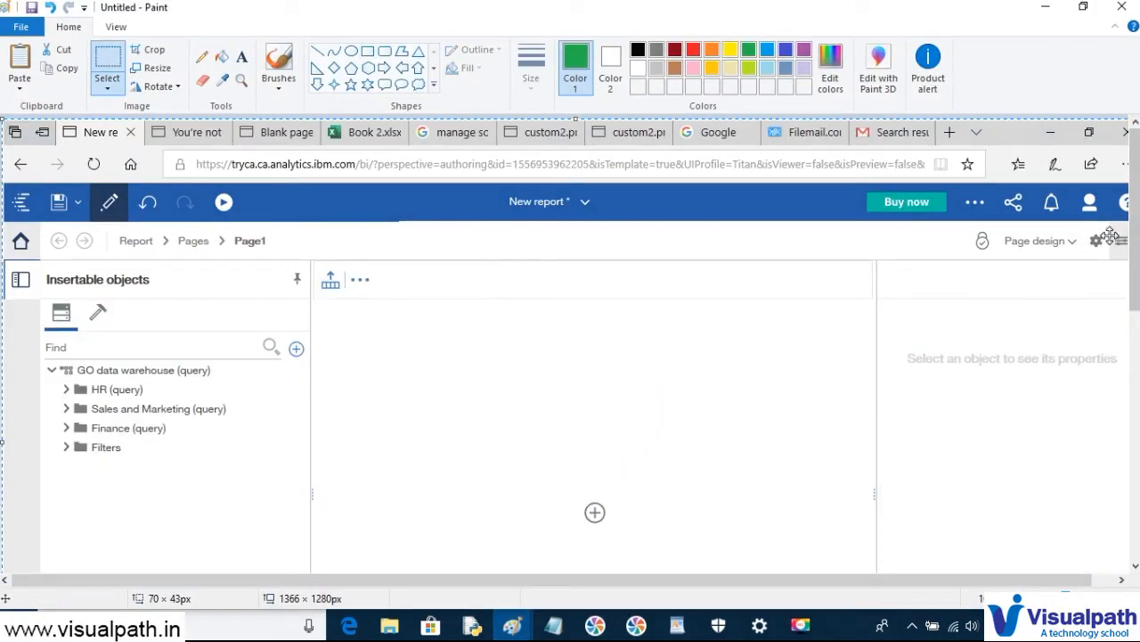
{"action": "left_click_drag", "start_coordinate": [1135, 254], "coordinate": [1136, 312]}
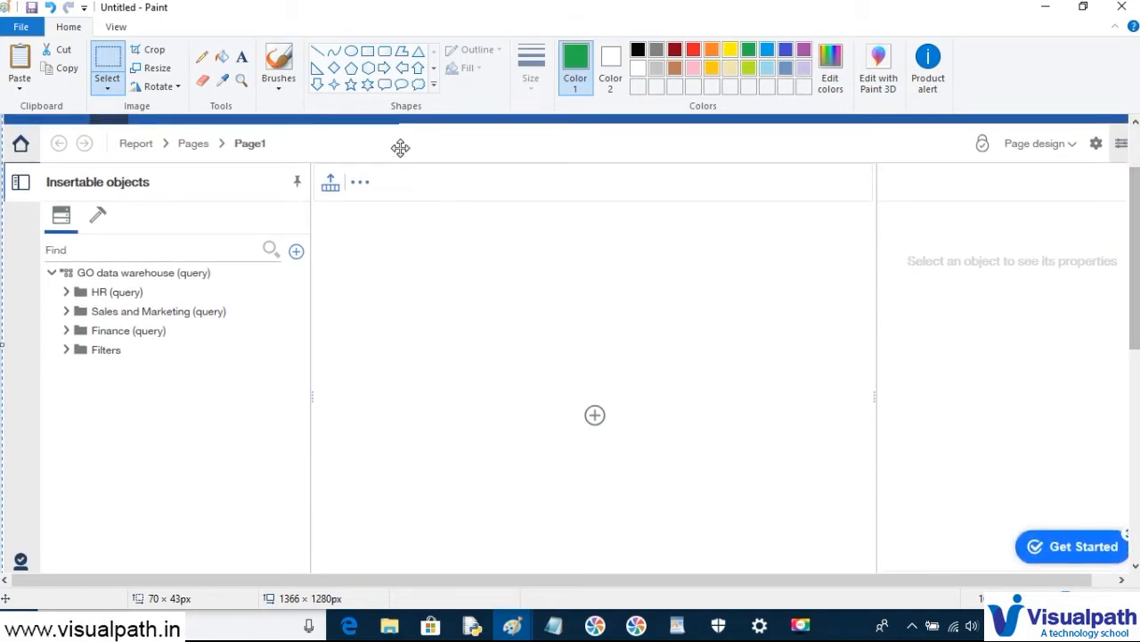
{"action": "left_click", "coordinate": [694, 50]}
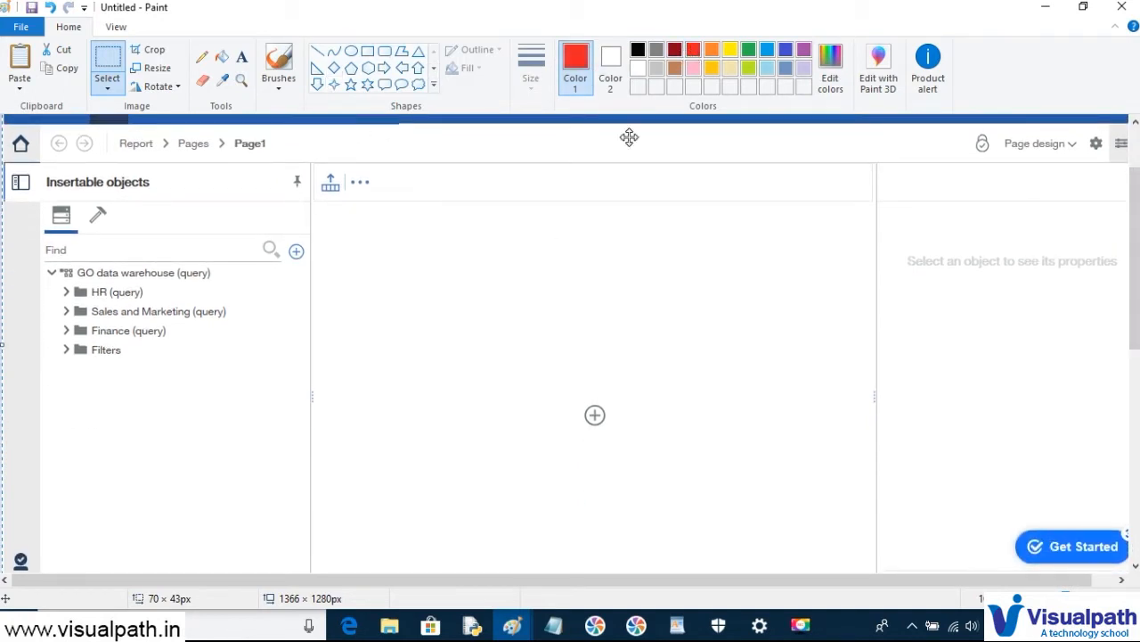
{"action": "left_click", "coordinate": [368, 51]}
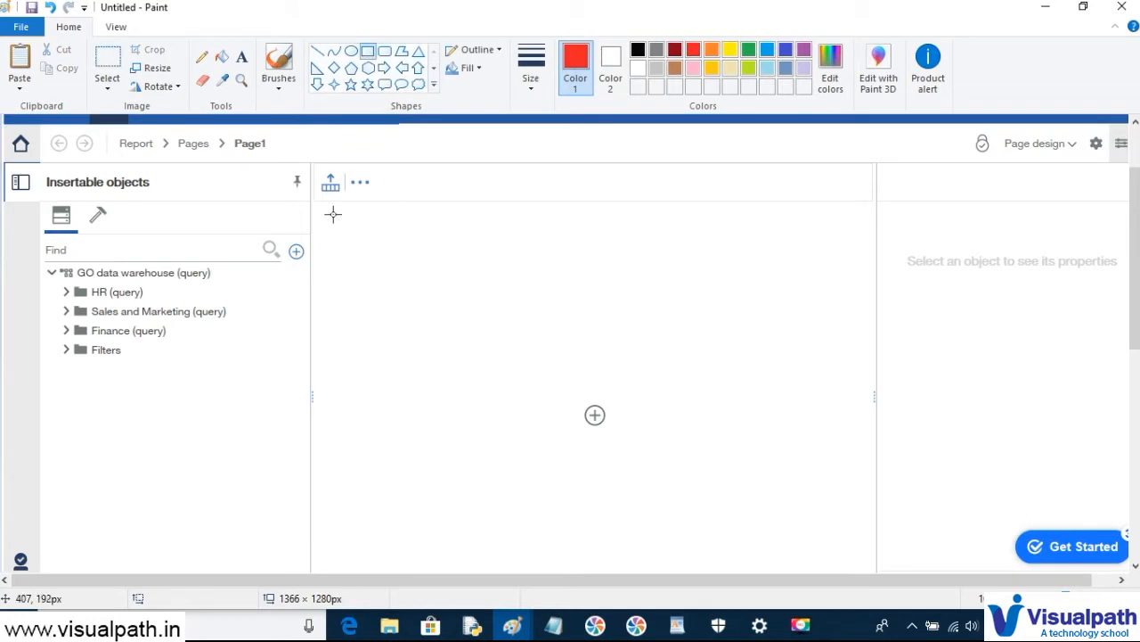
{"action": "mouse_move", "coordinate": [312, 208]}
{"action": "left_mouse_down"}
{"action": "mouse_move", "coordinate": [349, 219]}
{"action": "mouse_move", "coordinate": [869, 571]}
{"action": "left_mouse_up"}
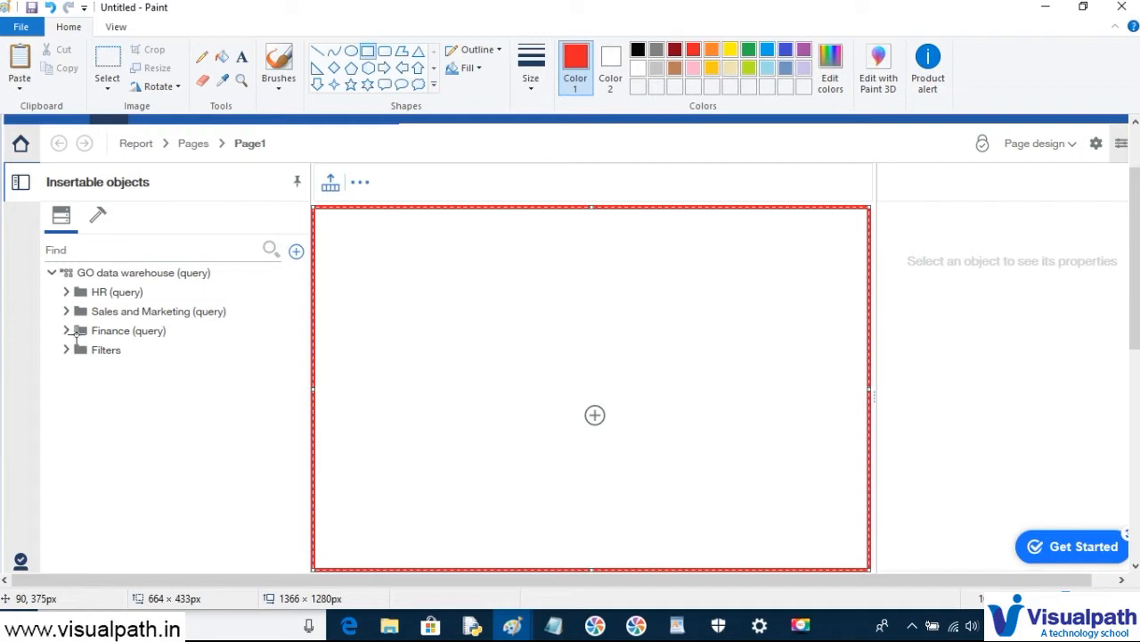
{"action": "left_click_drag", "start_coordinate": [55, 279], "coordinate": [246, 383]}
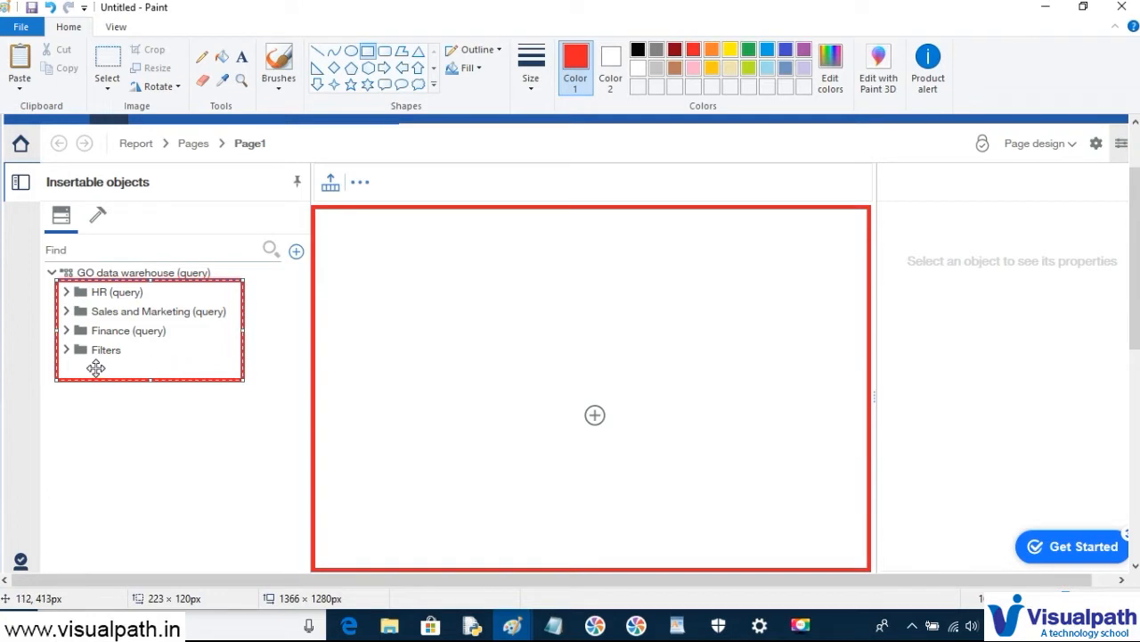
{"action": "key", "text": "ctrl+z"}
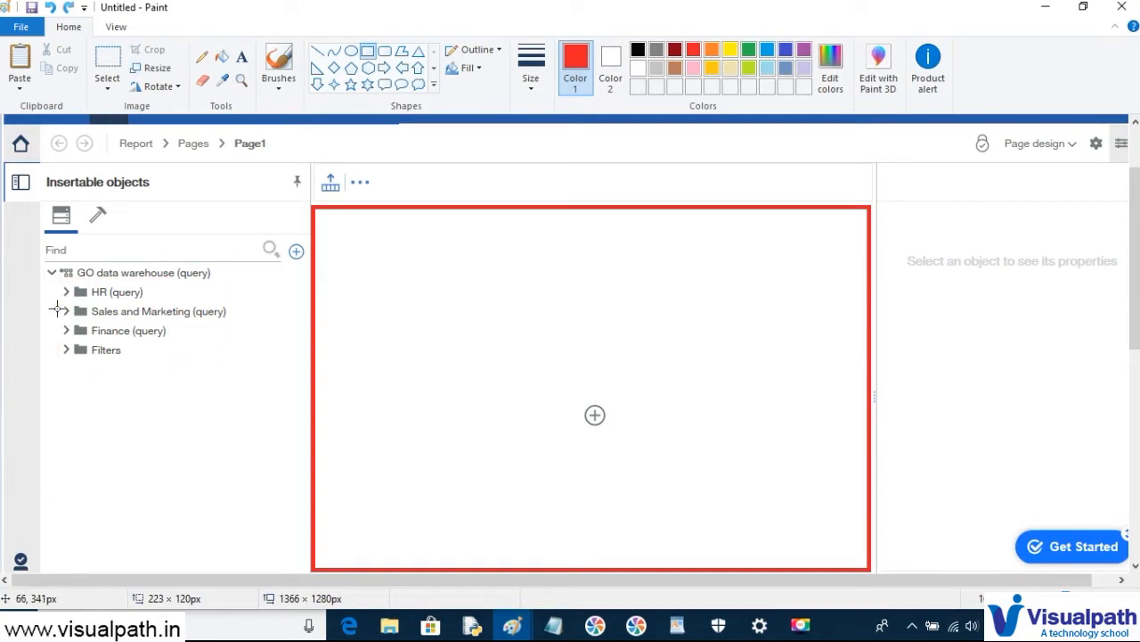
{"action": "mouse_move", "coordinate": [56, 302]}
{"action": "left_mouse_down"}
{"action": "mouse_move", "coordinate": [107, 318]}
{"action": "mouse_move", "coordinate": [234, 324]}
{"action": "left_mouse_up"}
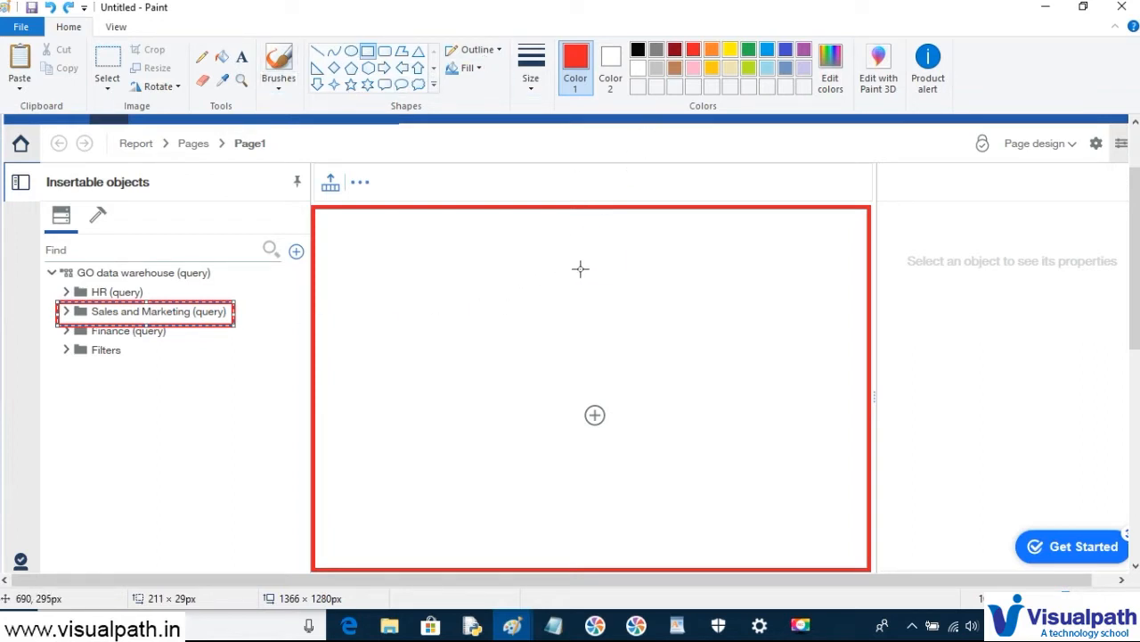
- Undo the folder outline, keep one red box around the report area, and return to the browser
{"action": "key", "text": "alt+Tab"}
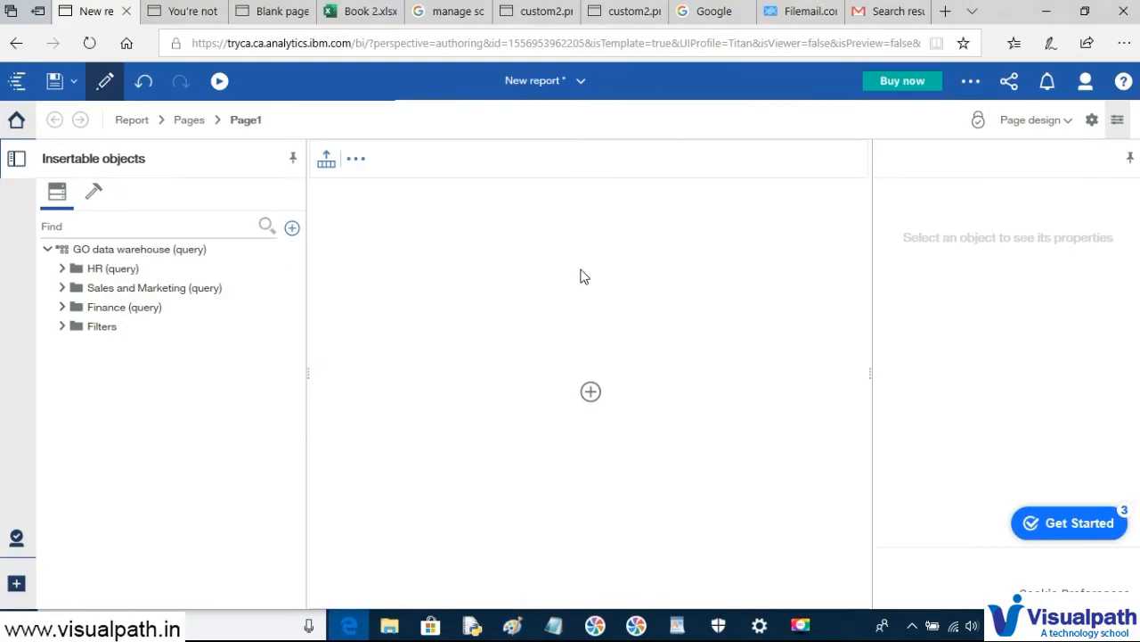
{"action": "key", "text": "alt+Tab"}
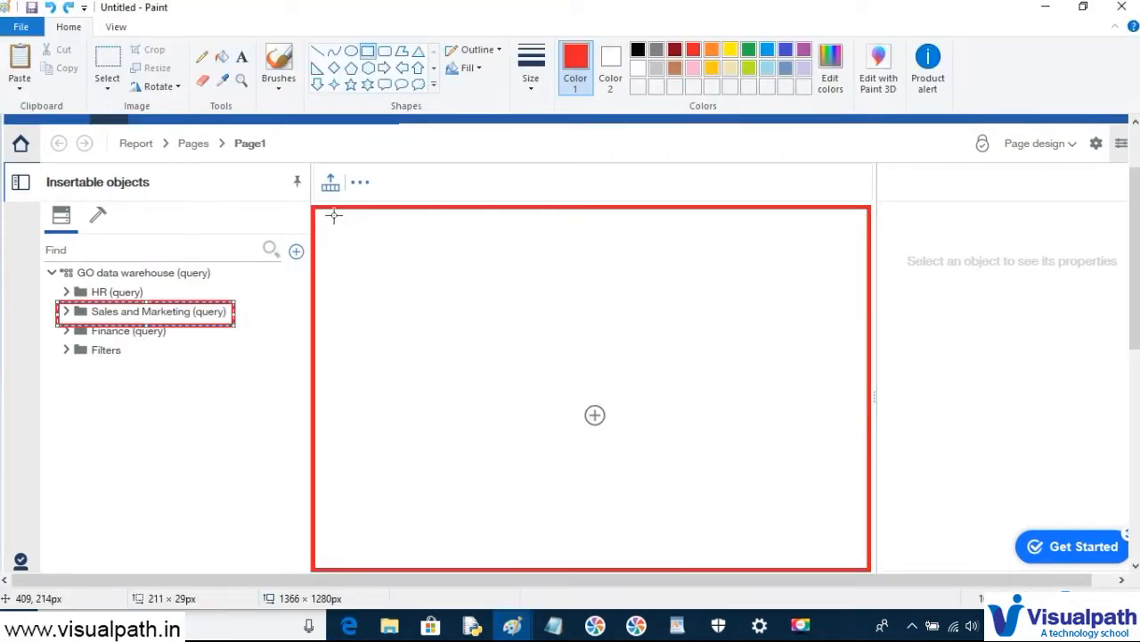
{"action": "key", "text": "ctrl+z"}
{"action": "key", "text": "ctrl+z"}
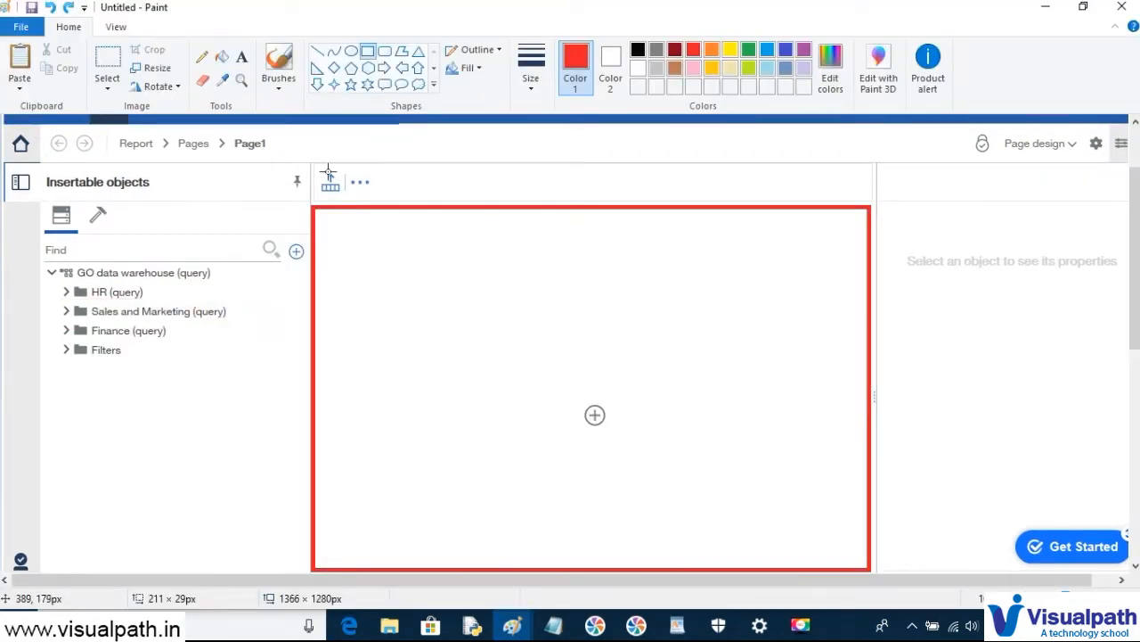
{"action": "mouse_move", "coordinate": [311, 200]}
{"action": "left_mouse_down"}
{"action": "mouse_move", "coordinate": [389, 220]}
{"action": "mouse_move", "coordinate": [792, 483]}
{"action": "mouse_move", "coordinate": [858, 568]}
{"action": "mouse_move", "coordinate": [876, 567]}
{"action": "left_mouse_up"}
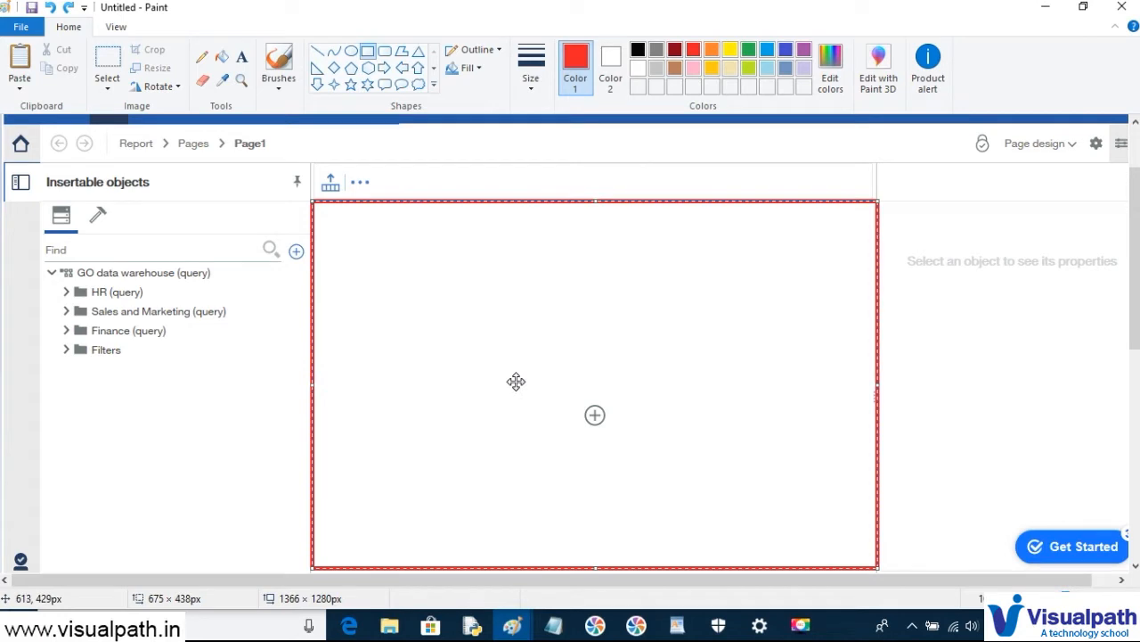
{"action": "key", "text": "alt+Tab"}
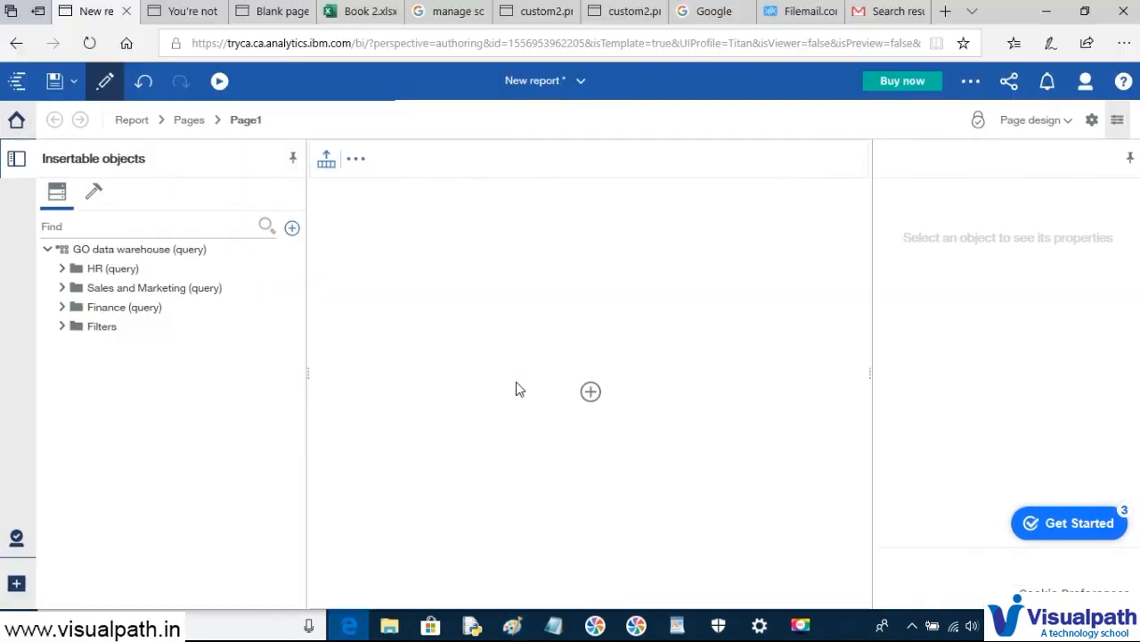
- Run the empty report as HTML, then return to the editor tab
{"action": "left_click", "coordinate": [219, 81]}
{"action": "left_click", "coordinate": [212, 131]}
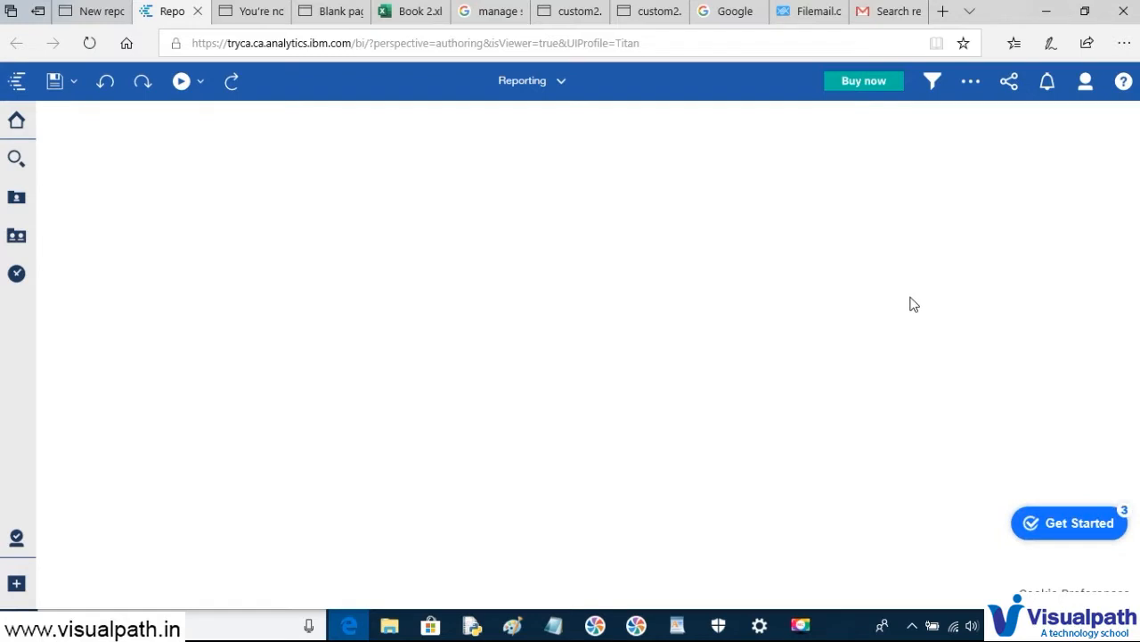
{"action": "left_click", "coordinate": [89, 10]}
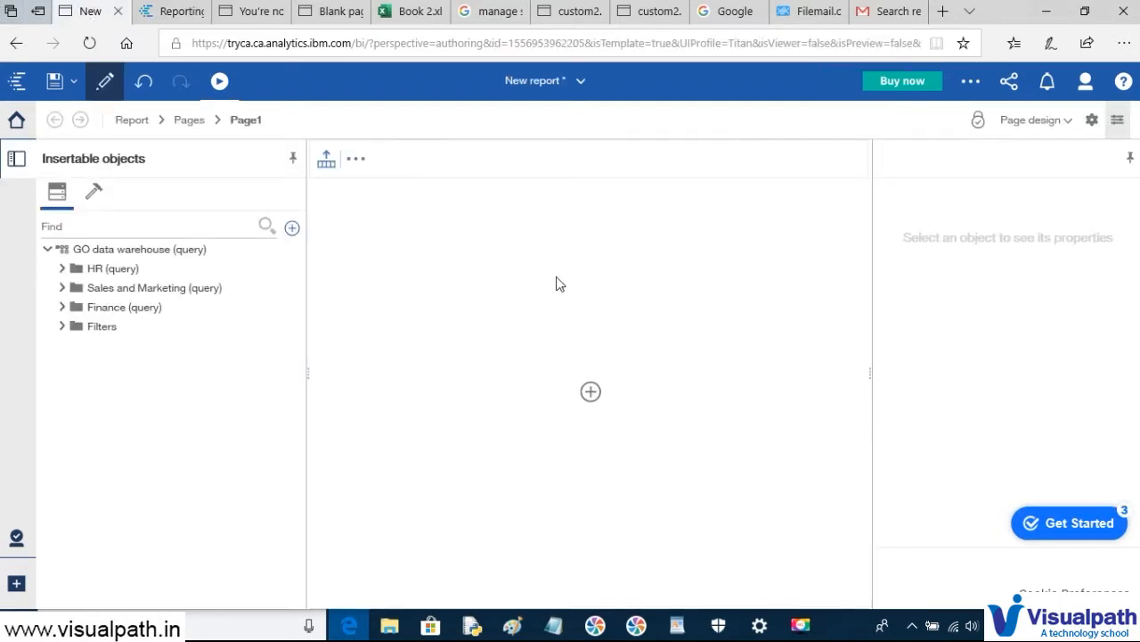
- Select the page body and look at the Headers & footers options, then bring Paint back
{"action": "left_click", "coordinate": [504, 261]}
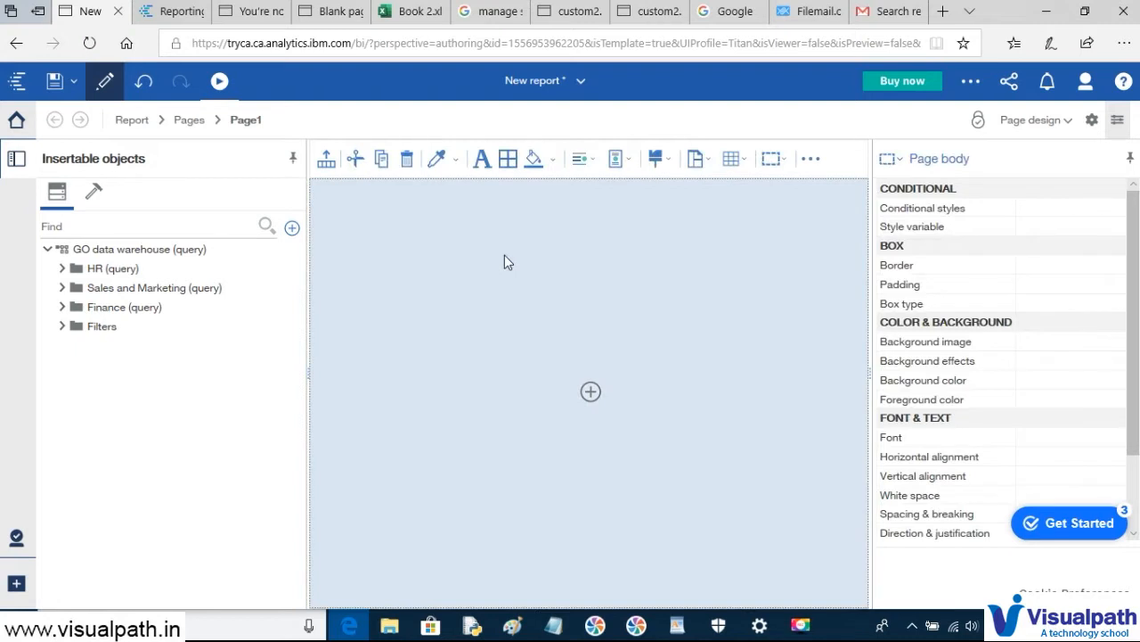
{"action": "left_click", "coordinate": [811, 160]}
{"action": "mouse_move", "coordinate": [861, 187]}
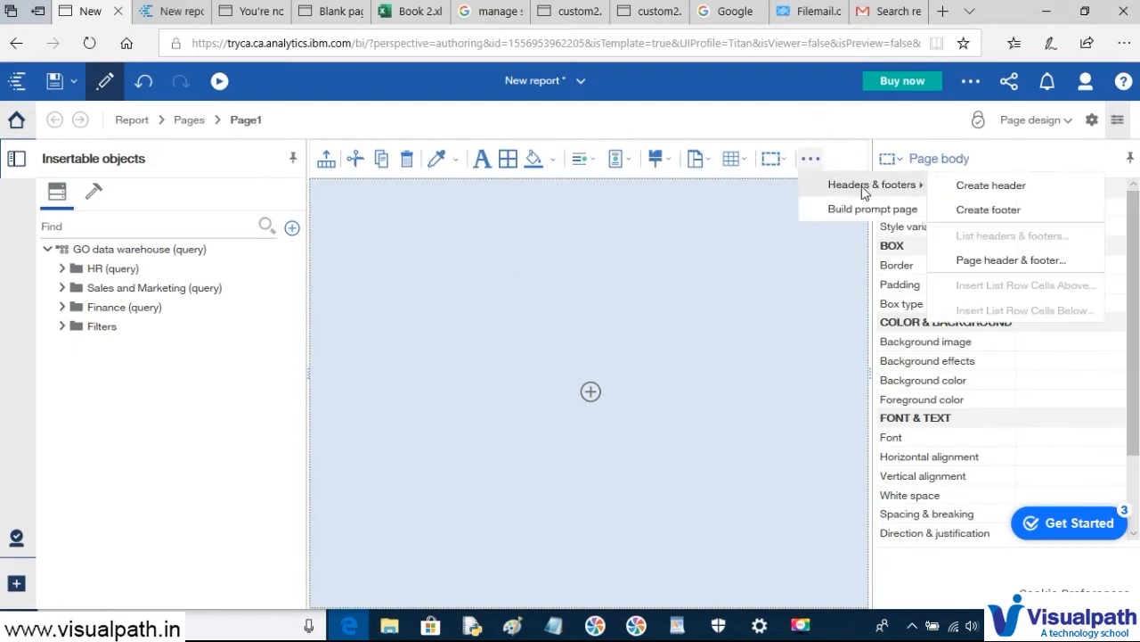
{"action": "left_click", "coordinate": [546, 210]}
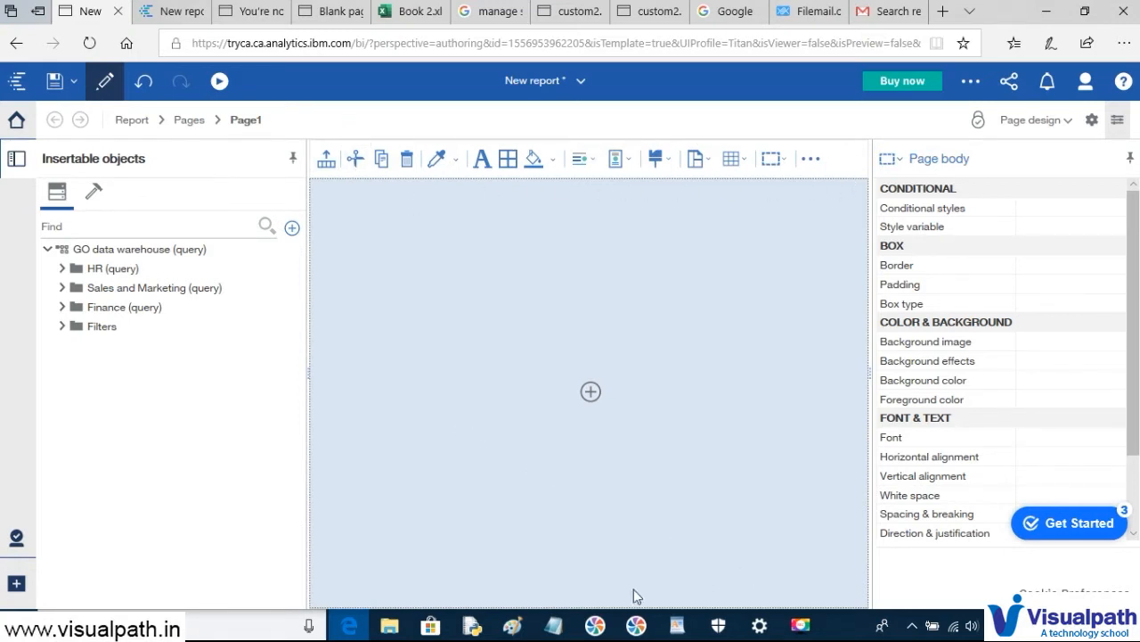
{"action": "mouse_move", "coordinate": [512, 629]}
{"action": "left_click", "coordinate": [567, 565]}
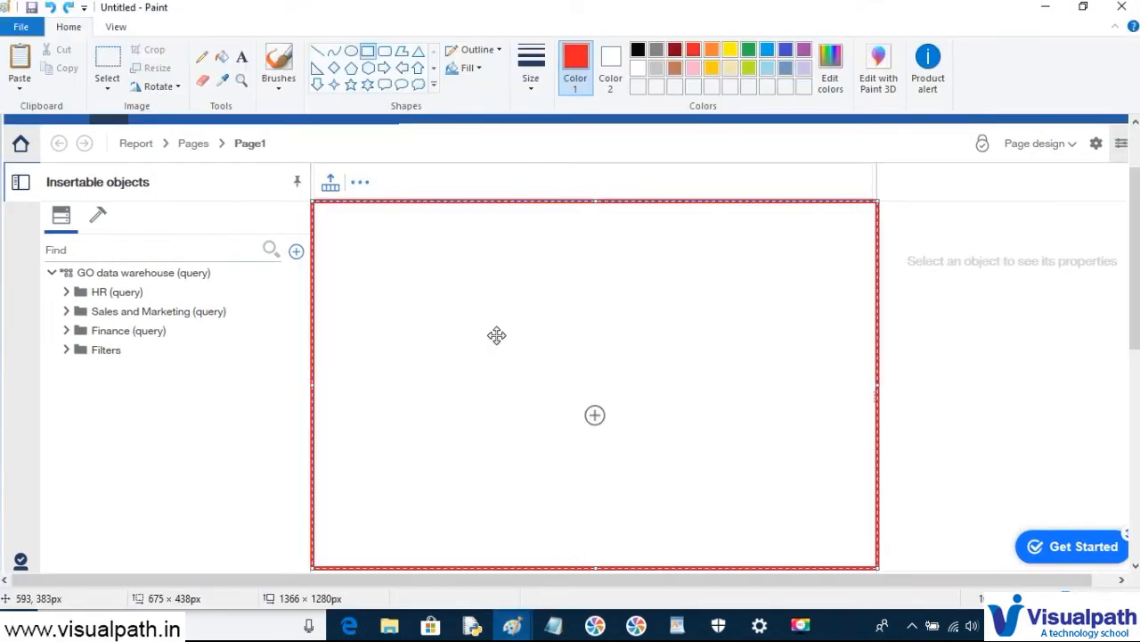
- Paste the editor screenshot and draw a red rectangle around the formatting toolbar
{"action": "key", "text": "ctrl+v"}
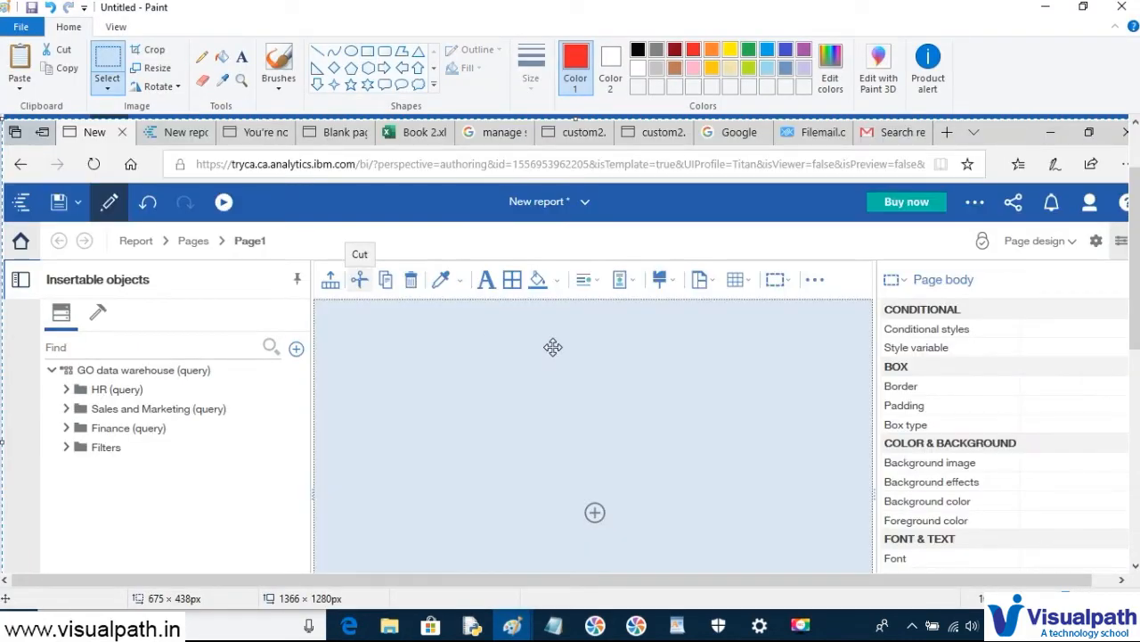
{"action": "left_click", "coordinate": [367, 51]}
{"action": "mouse_move", "coordinate": [318, 261]}
{"action": "left_mouse_down"}
{"action": "mouse_move", "coordinate": [401, 278]}
{"action": "mouse_move", "coordinate": [886, 301]}
{"action": "mouse_move", "coordinate": [872, 303]}
{"action": "left_mouse_up"}
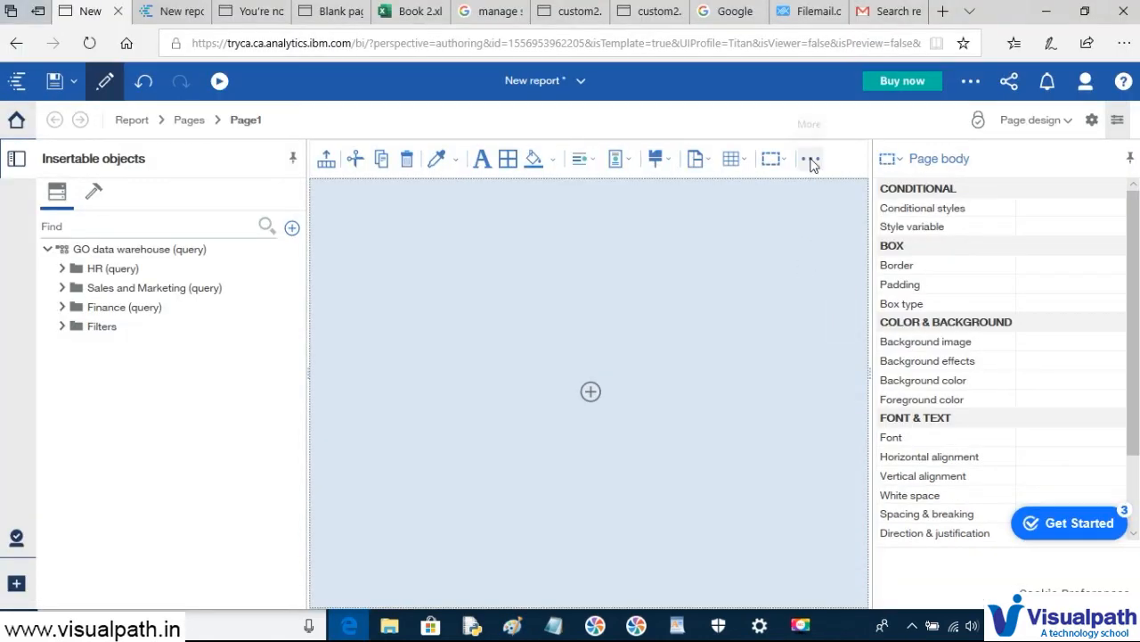
- Create a page header and a page footer on Page1, then select the header band
{"action": "left_click", "coordinate": [810, 159]}
{"action": "mouse_move", "coordinate": [832, 195]}
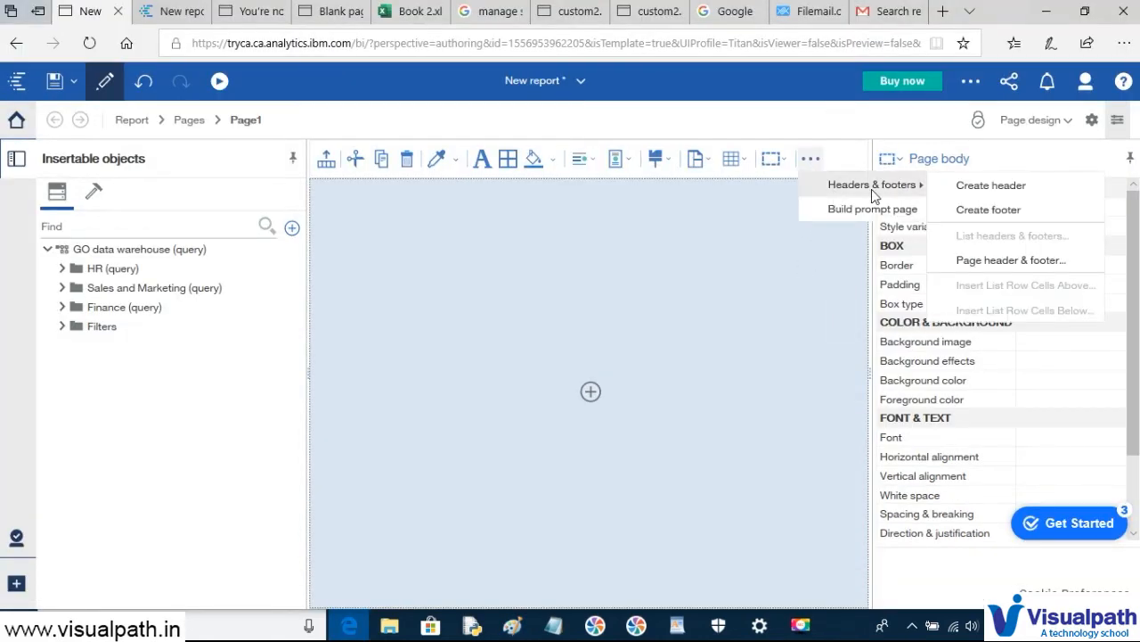
{"action": "left_click", "coordinate": [980, 189]}
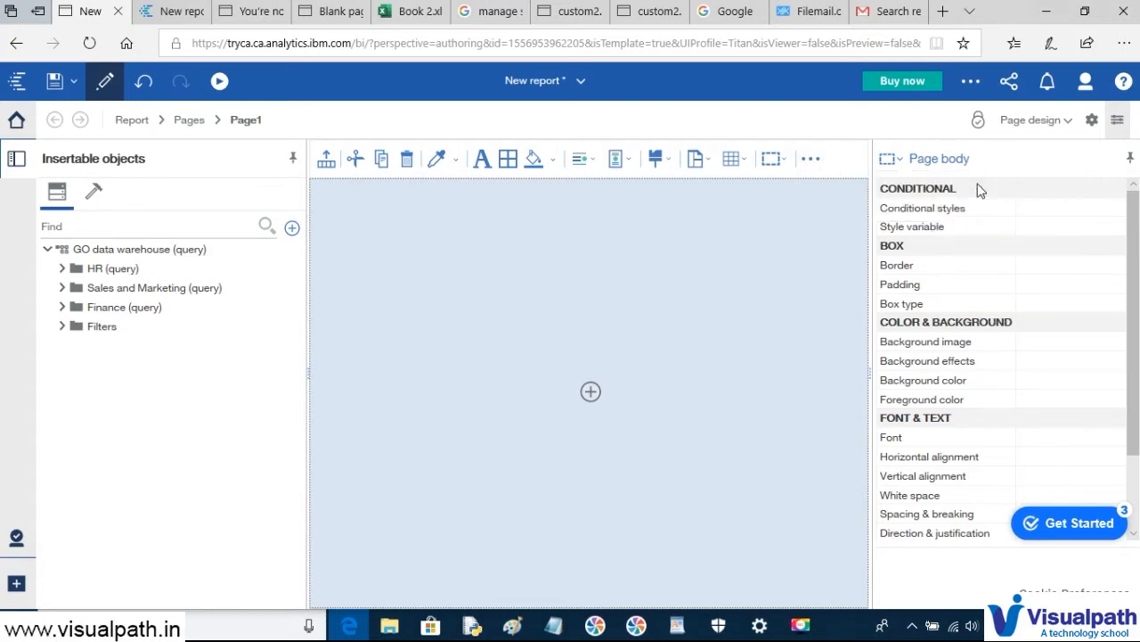
{"action": "left_click", "coordinate": [810, 160]}
{"action": "mouse_move", "coordinate": [840, 184]}
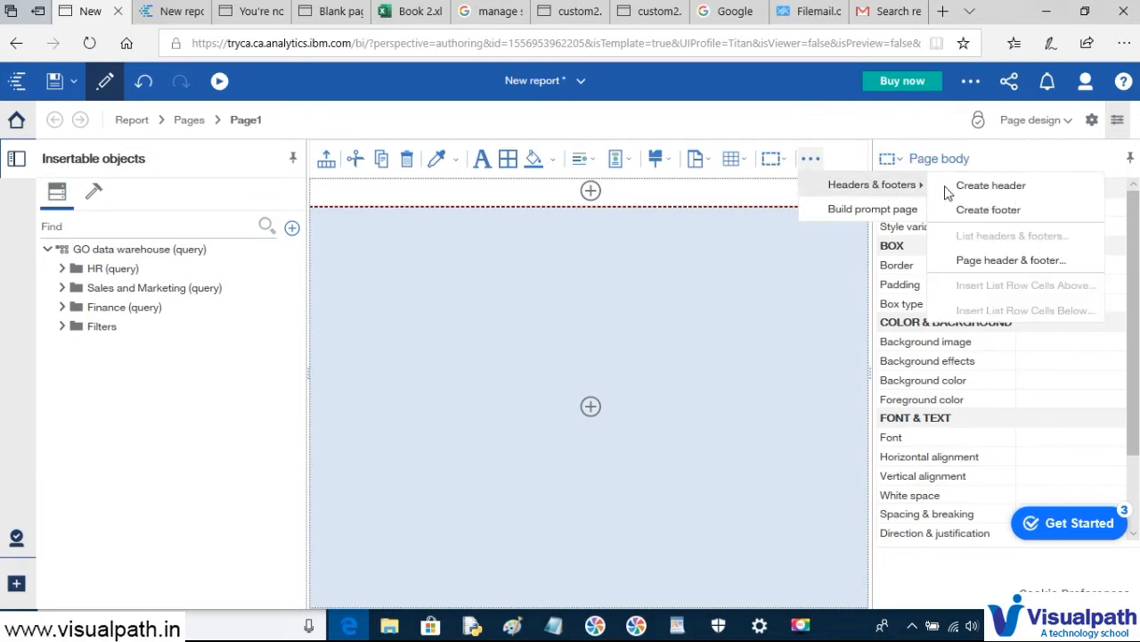
{"action": "left_click", "coordinate": [980, 210]}
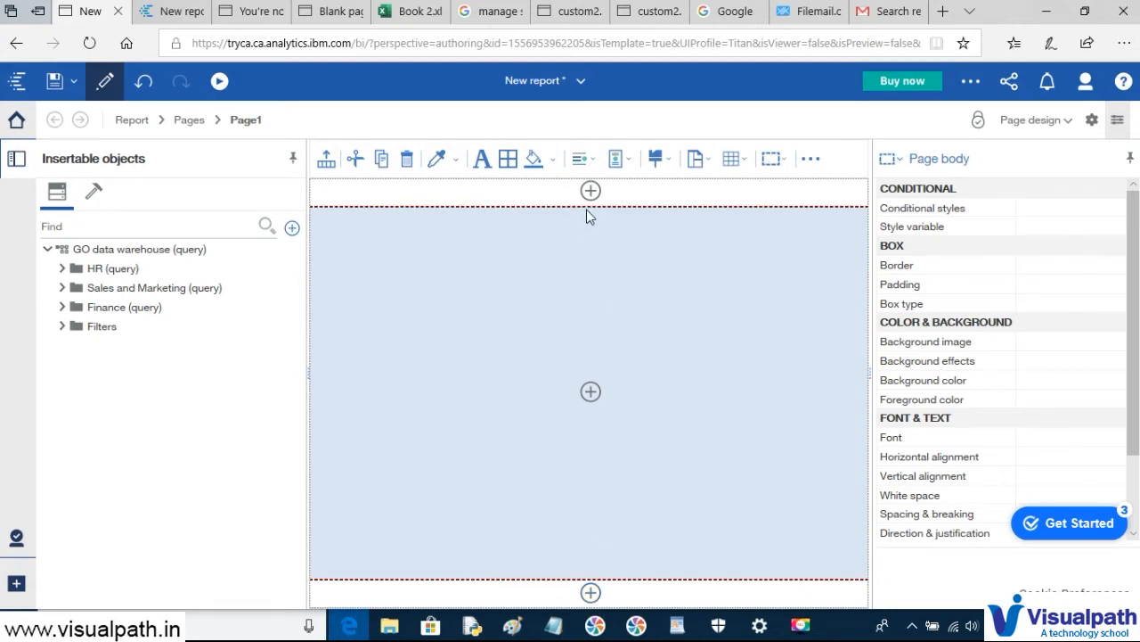
{"action": "left_click", "coordinate": [552, 195]}
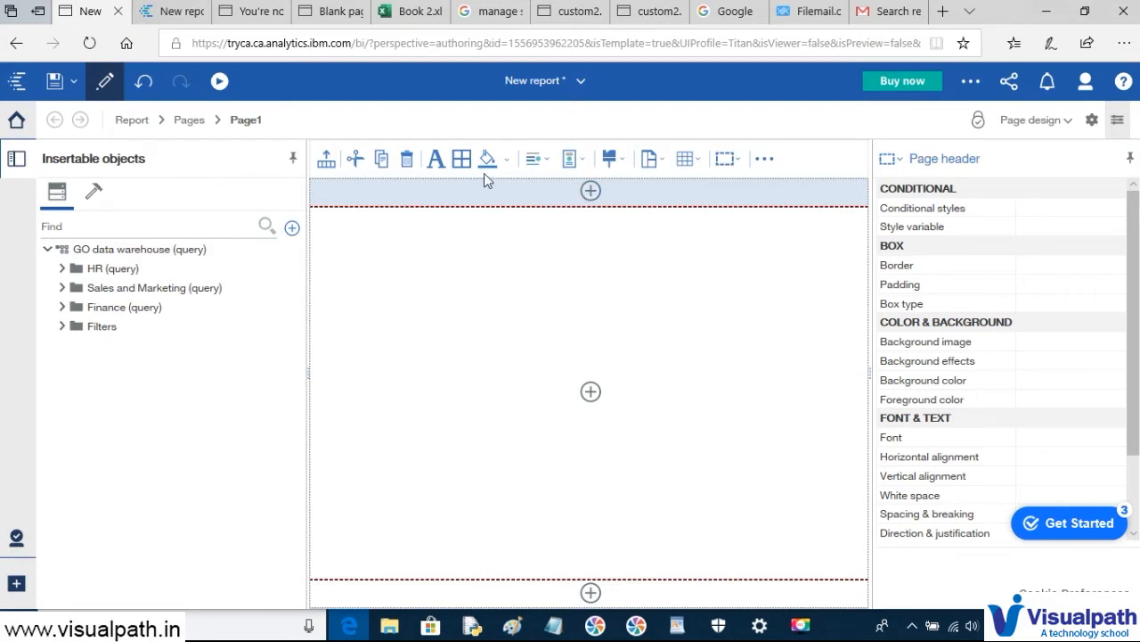
{"action": "left_click", "coordinate": [554, 626]}
- Note '1.Page header and Footer' in Notepad, start line '2.' and return to Cognos
{"action": "type", "text": "1.P"}
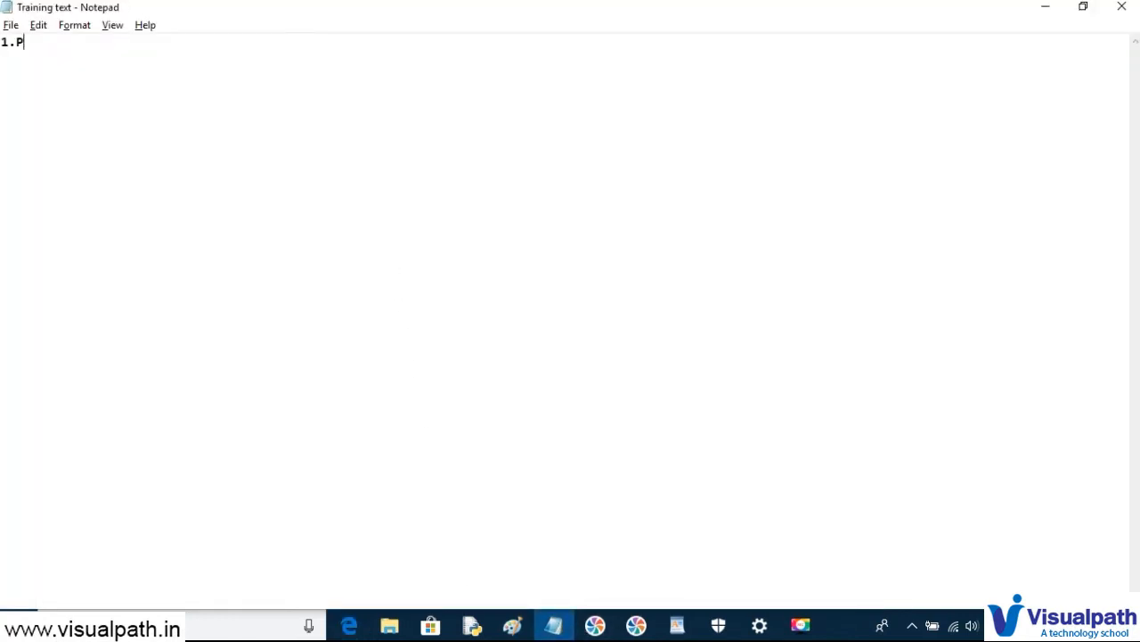
{"action": "type", "text": "age header and Footer"}
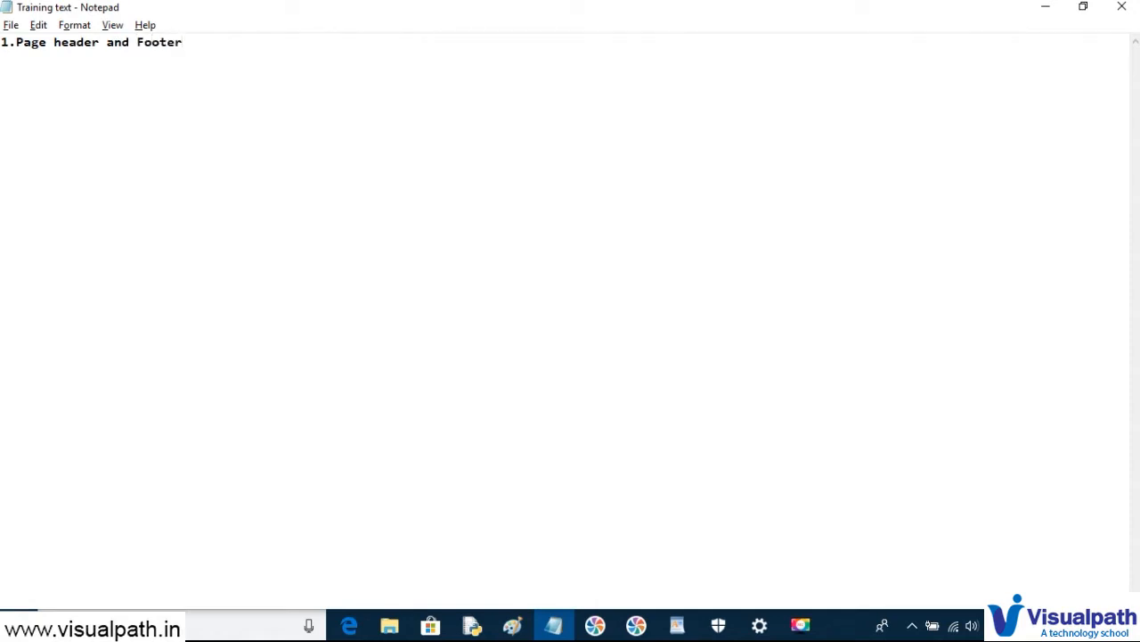
{"action": "key", "text": "Return"}
{"action": "type", "text": "2."}
{"action": "key", "text": "alt+Tab"}
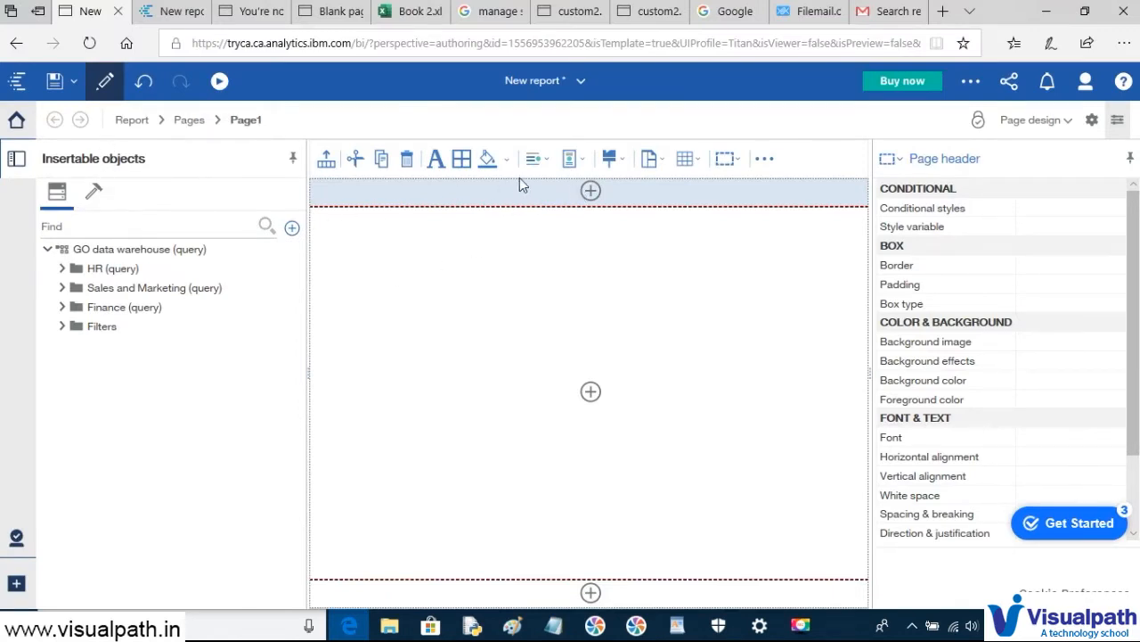
{"action": "left_click", "coordinate": [591, 191]}
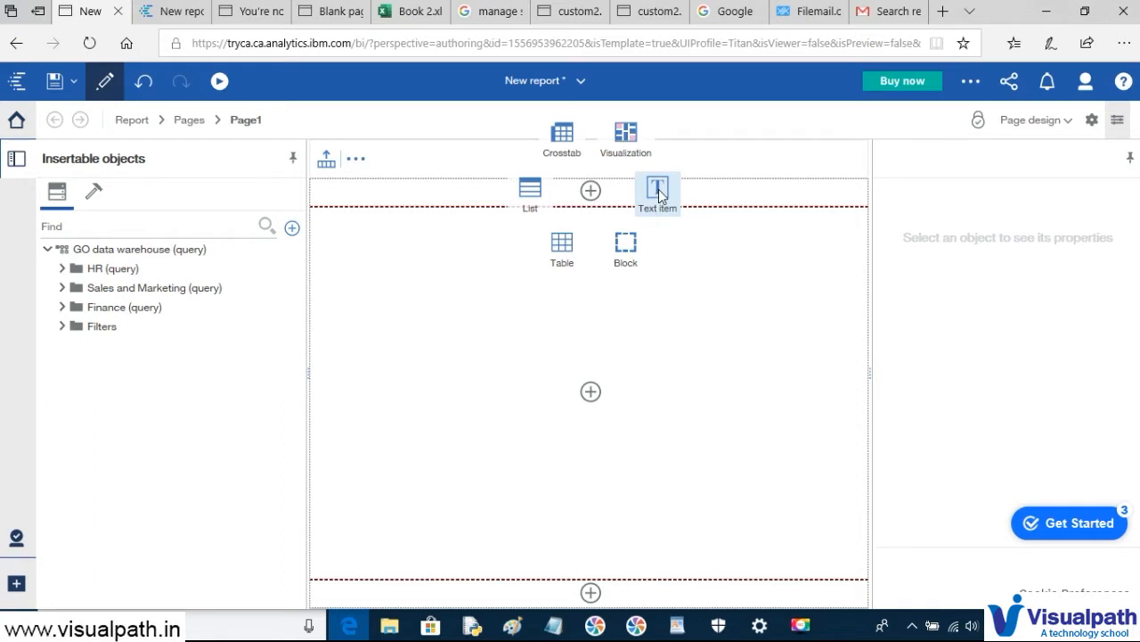
{"action": "left_click", "coordinate": [658, 191]}
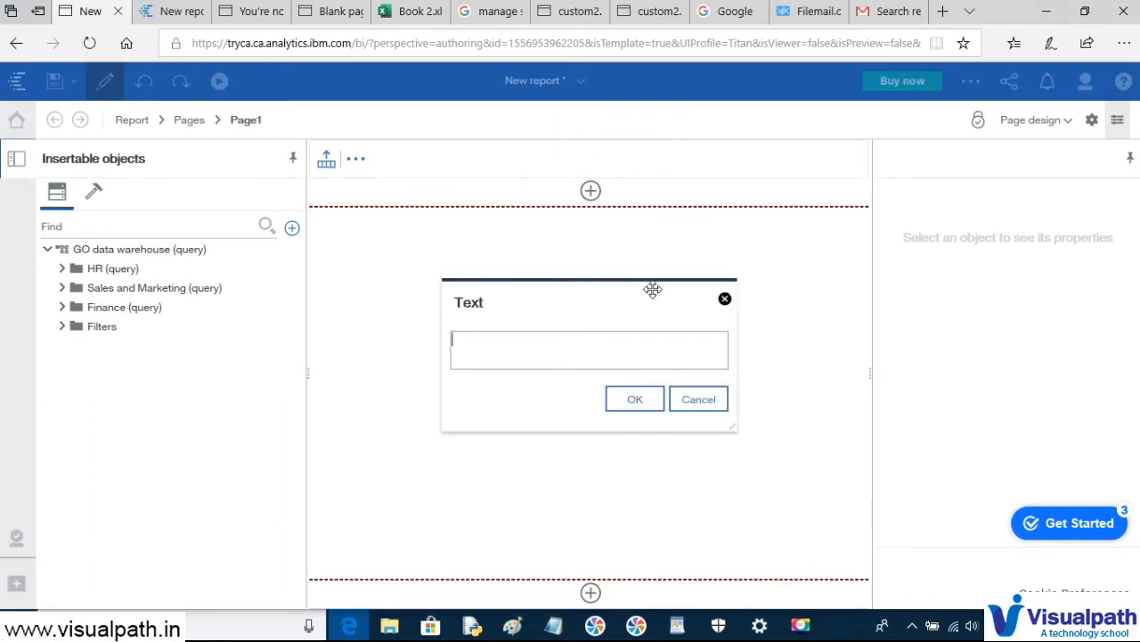
{"action": "type", "text": "REa"}
{"action": "type", "text": "est Report 1-List"}
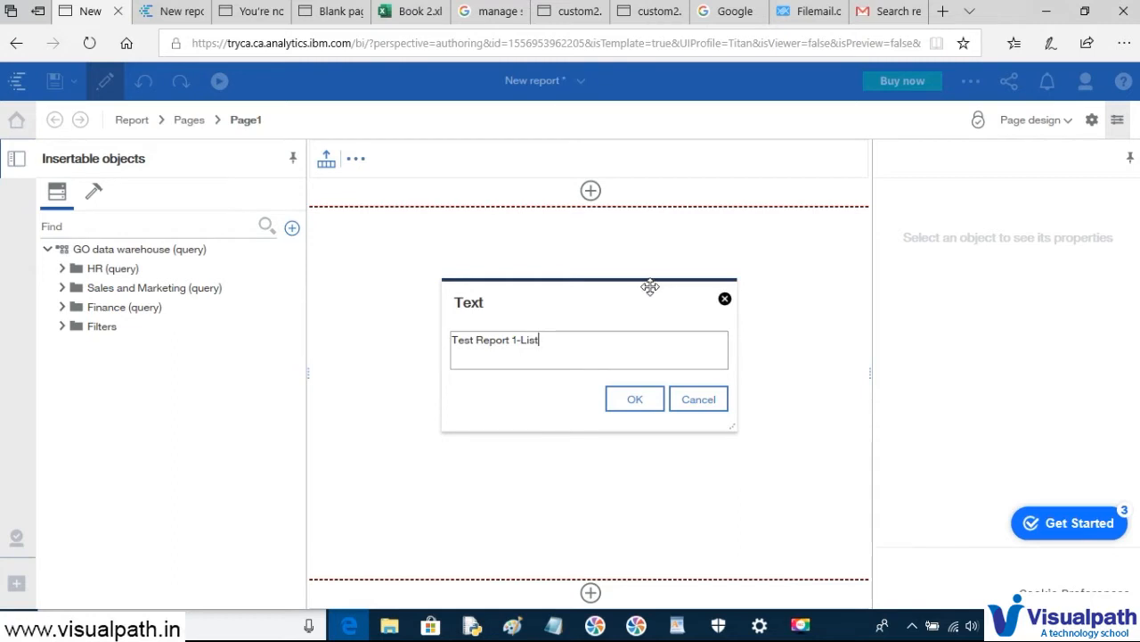
{"action": "left_click", "coordinate": [634, 399]}
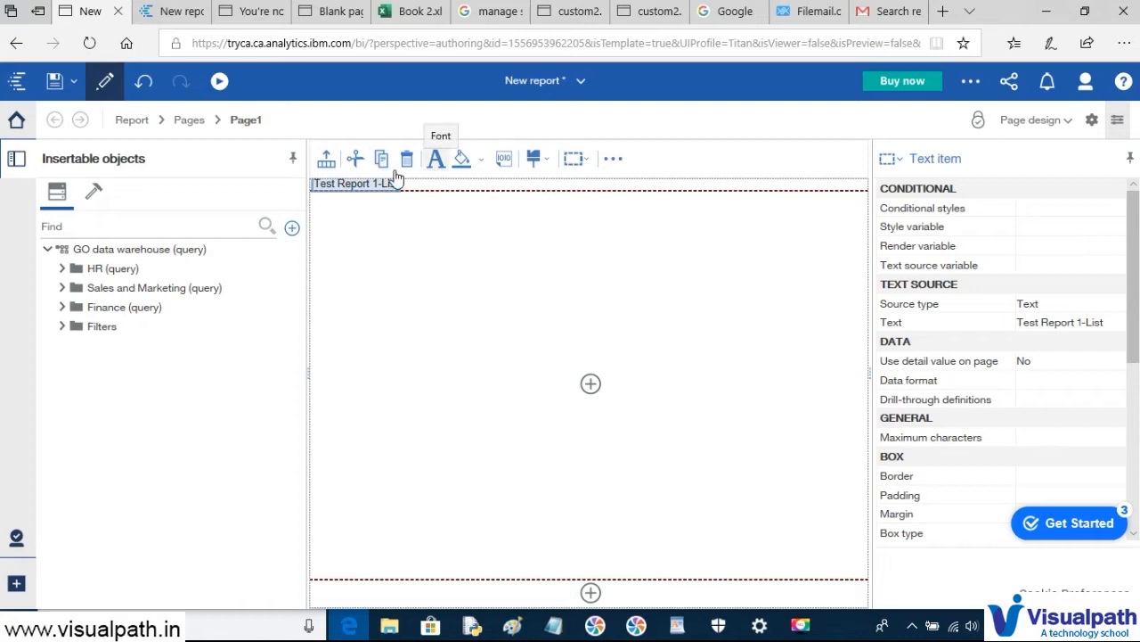
{"action": "left_click", "coordinate": [143, 83]}
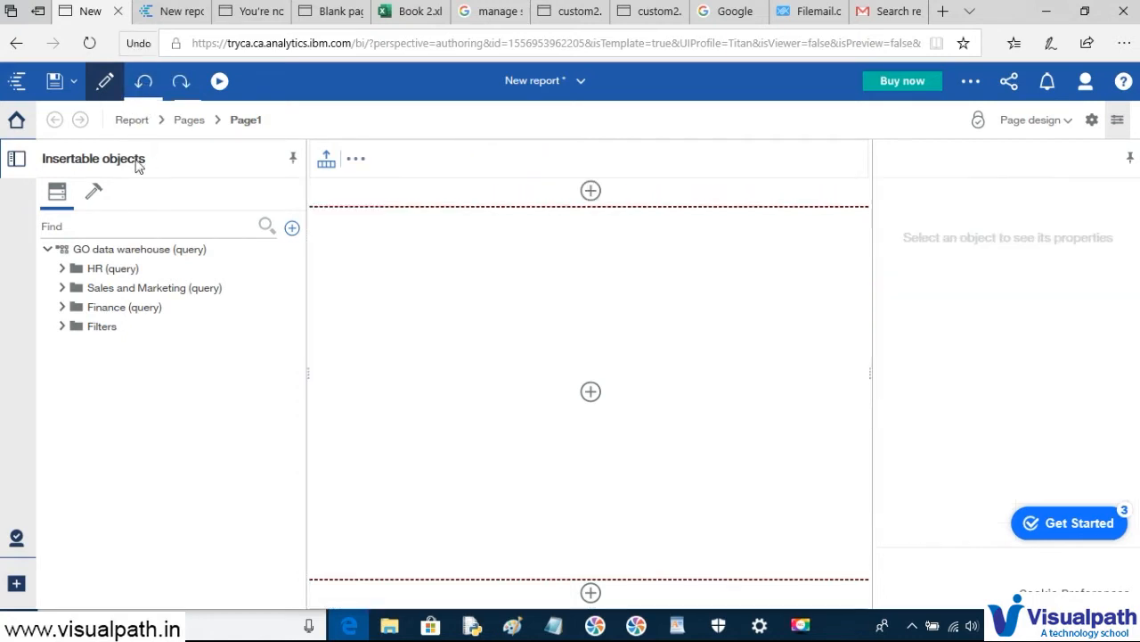
- Drag a Text item from the Toolbox's TEXTUAL group into the header reading 'Test Report1-List'
{"action": "left_click", "coordinate": [94, 195]}
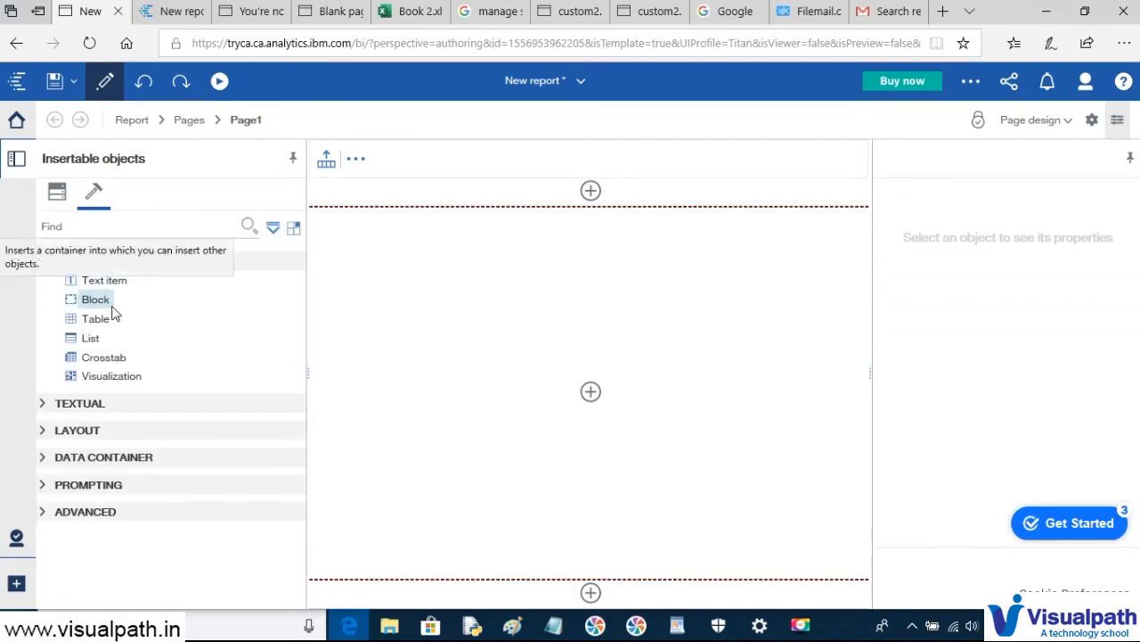
{"action": "left_click", "coordinate": [41, 406]}
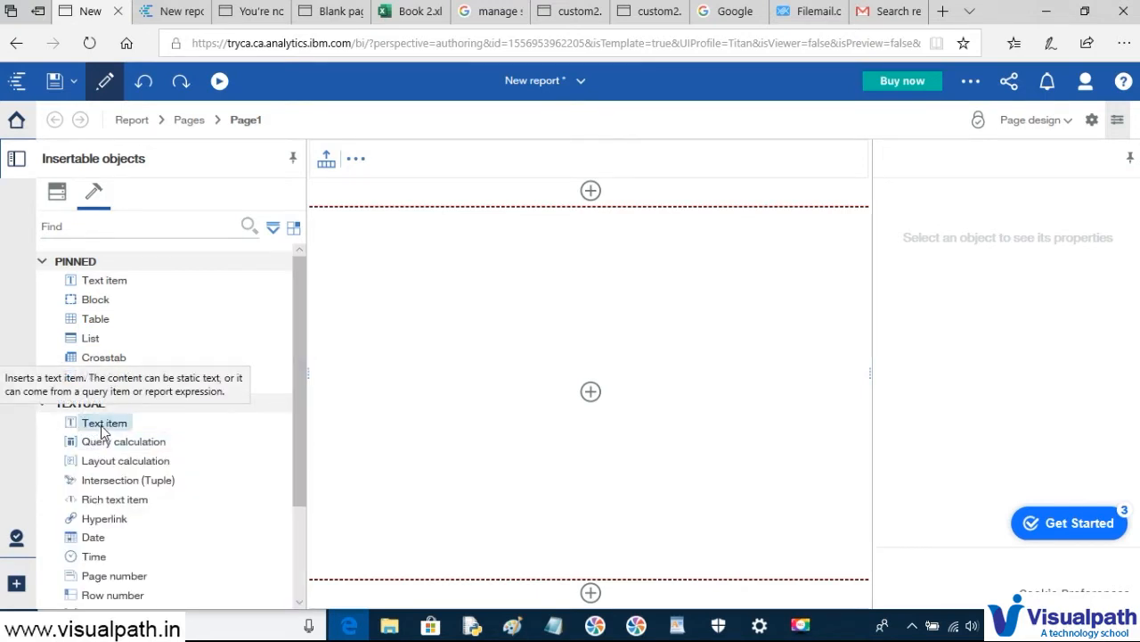
{"action": "left_click_drag", "start_coordinate": [135, 410], "coordinate": [448, 203]}
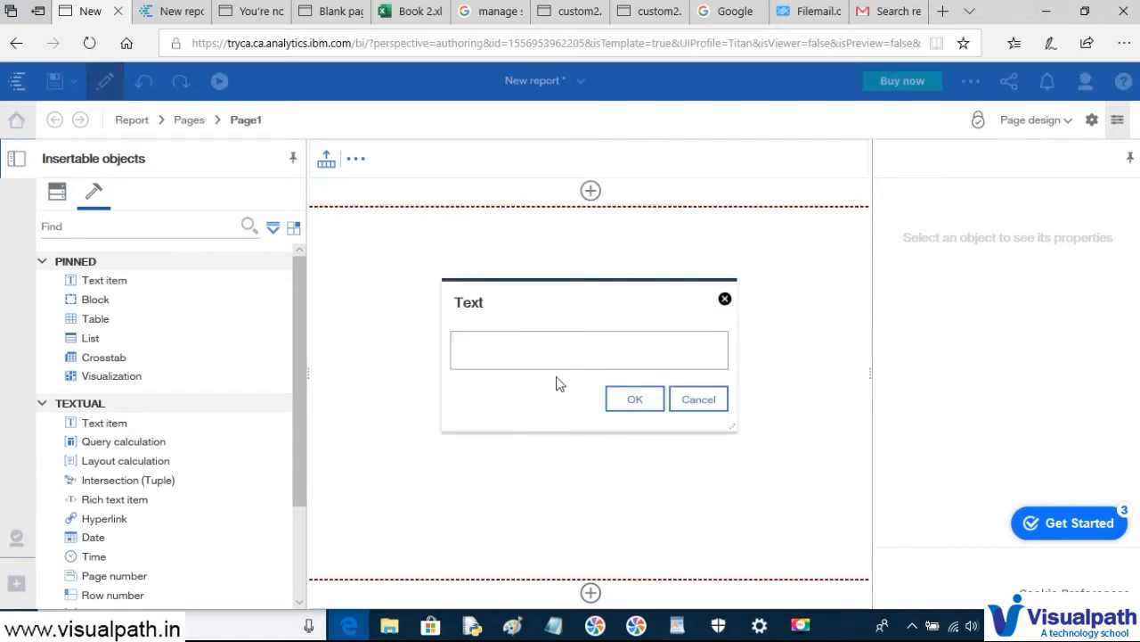
{"action": "type", "text": "Test REpor"}
{"action": "key", "text": "BackSpace"}
{"action": "key", "text": "BackSpace"}
{"action": "key", "text": "BackSpace"}
{"action": "type", "text": "port"}
{"action": "left_click", "coordinate": [511, 341]}
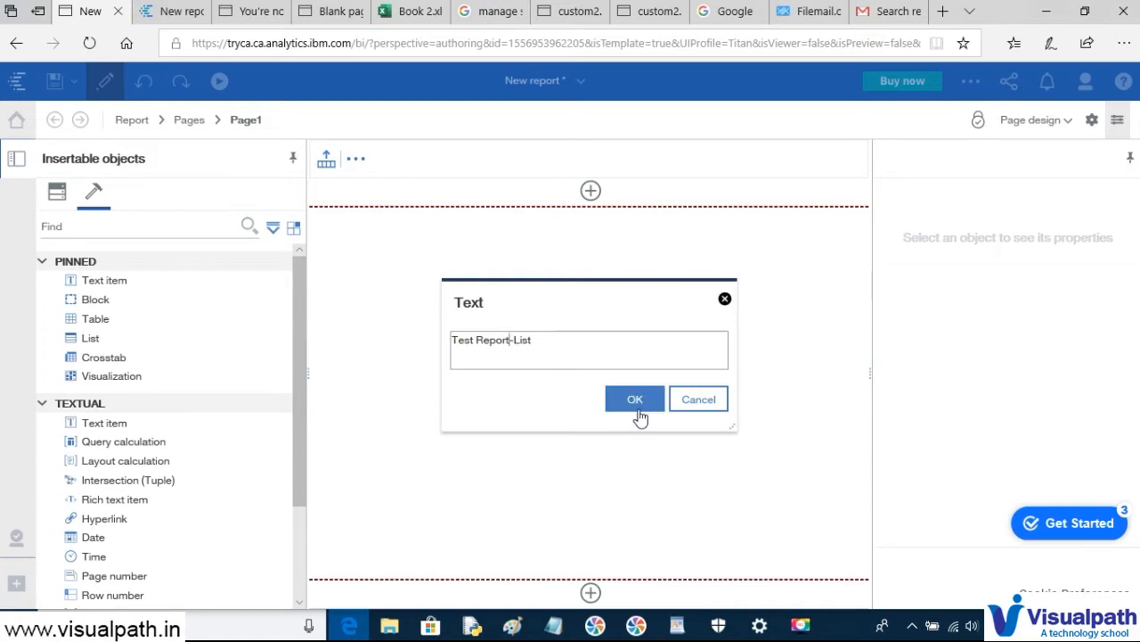
{"action": "type", "text": "1"}
{"action": "left_click", "coordinate": [638, 408]}
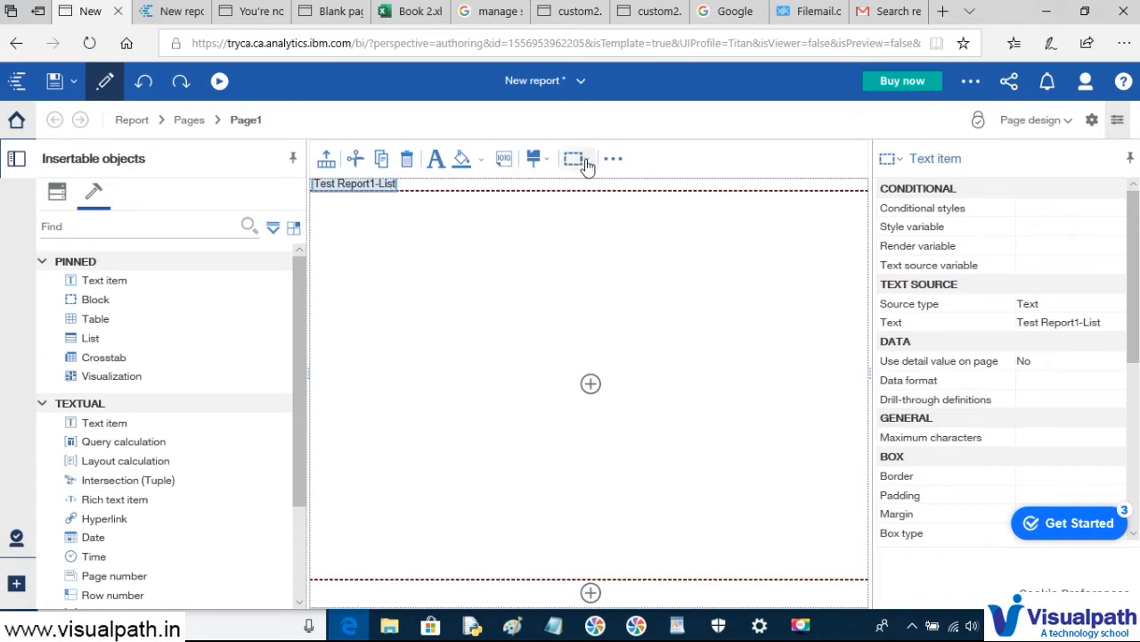
- Format the 'Test Report1-List' header title as 20pt bold underlined text in the Font dialog
{"action": "left_click", "coordinate": [436, 161]}
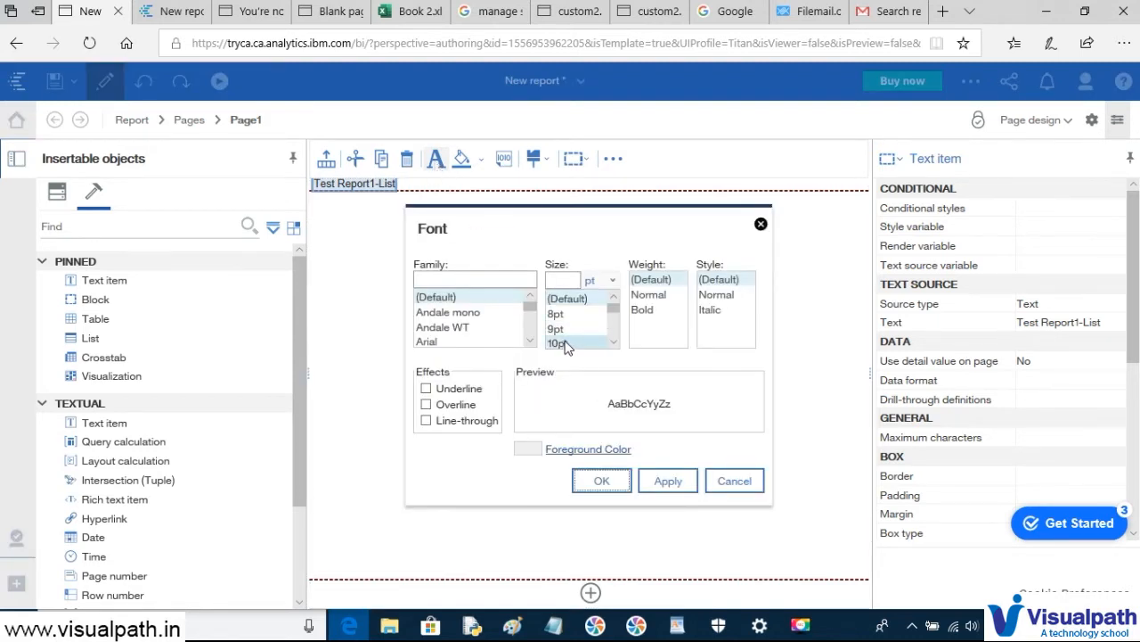
{"action": "scroll", "coordinate": [569, 343], "scroll_direction": "down", "scroll_amount": 3}
{"action": "scroll", "coordinate": [571, 343], "scroll_direction": "down", "scroll_amount": 1}
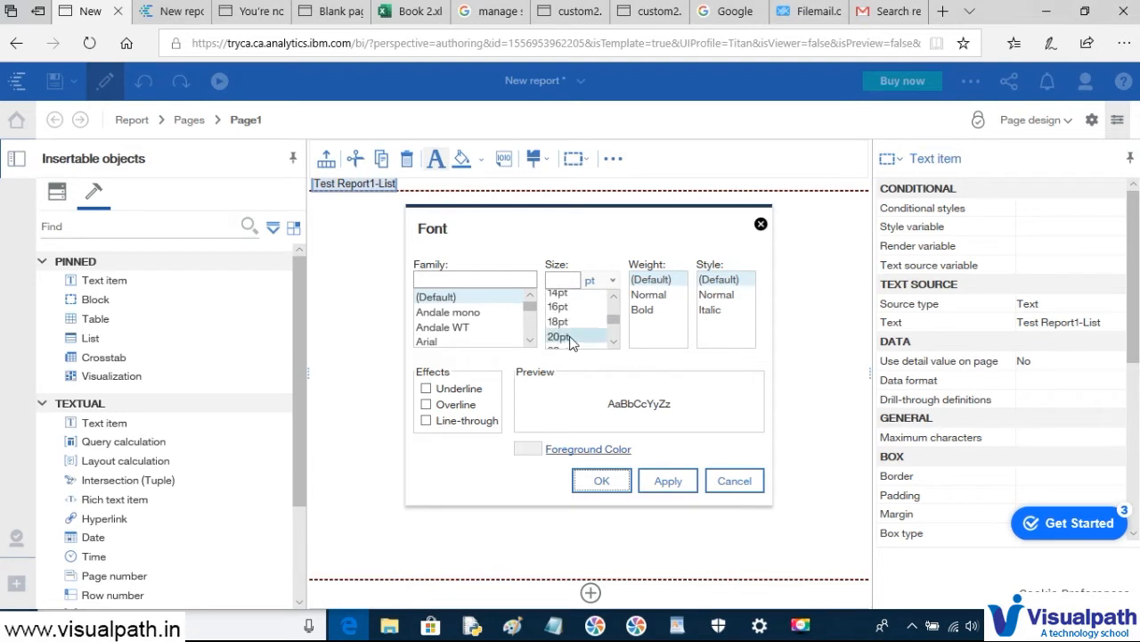
{"action": "left_click", "coordinate": [571, 343]}
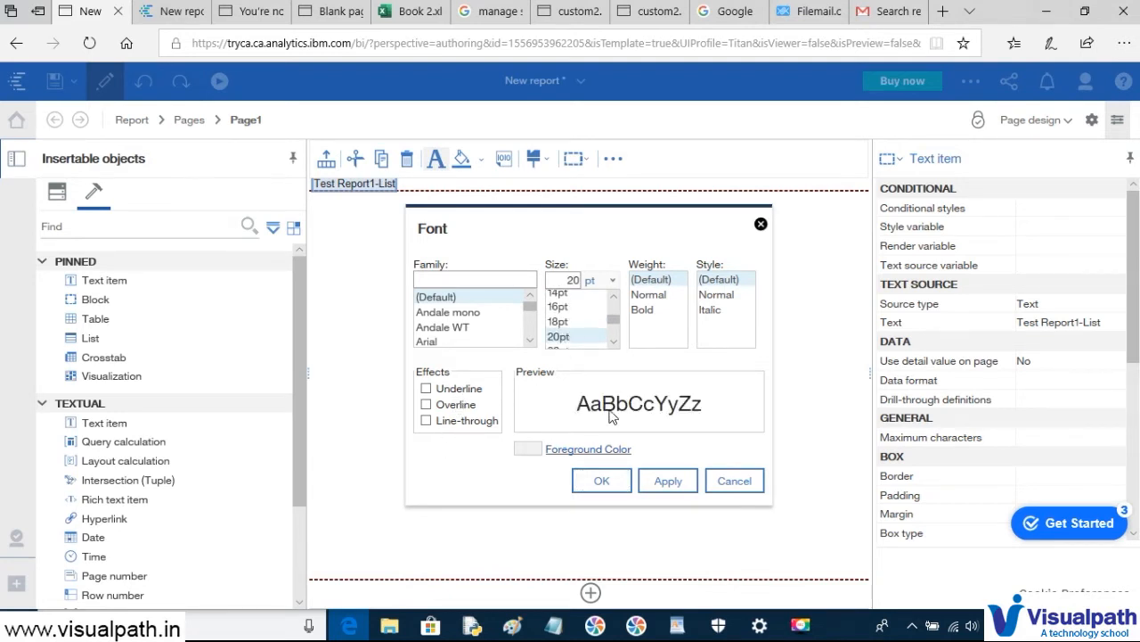
{"action": "left_click", "coordinate": [643, 310]}
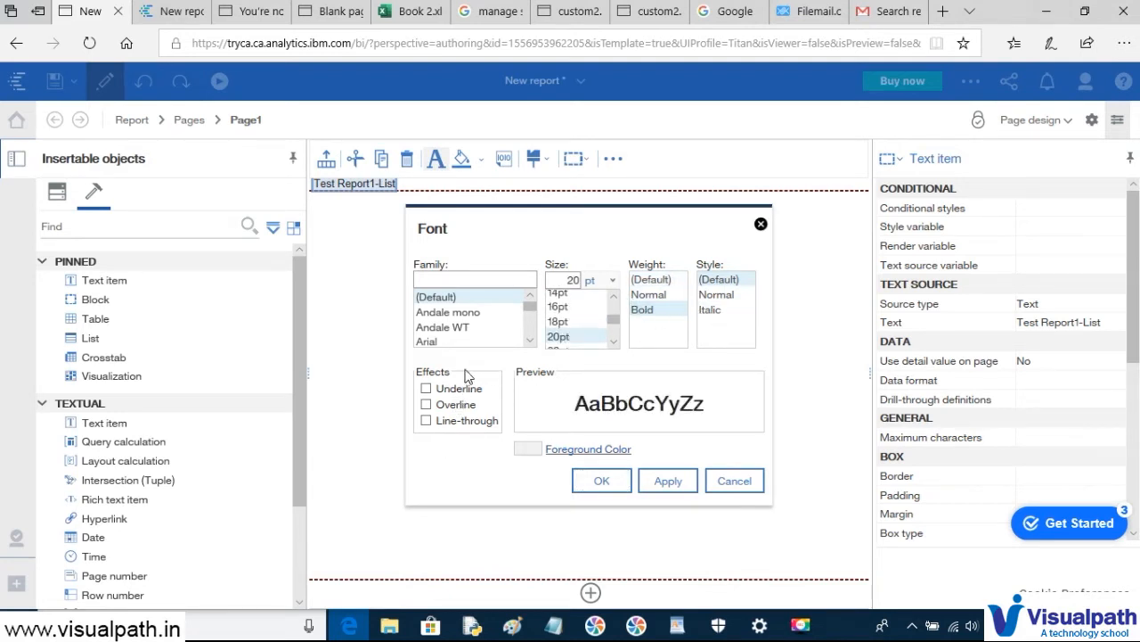
{"action": "left_click", "coordinate": [427, 388]}
{"action": "left_click", "coordinate": [668, 481]}
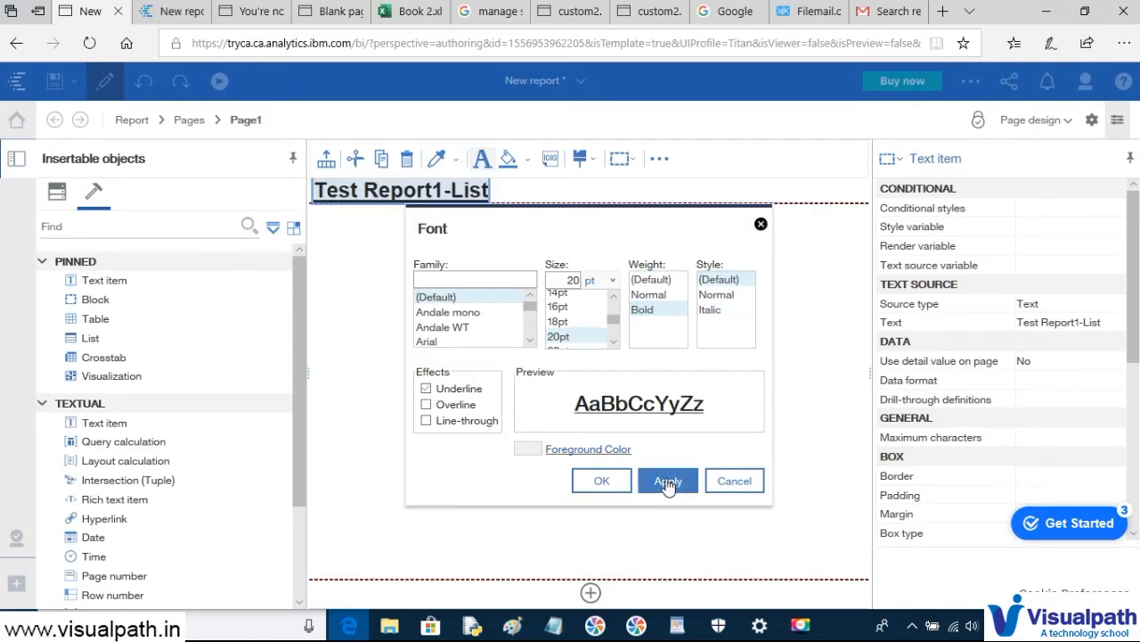
{"action": "left_click", "coordinate": [603, 481]}
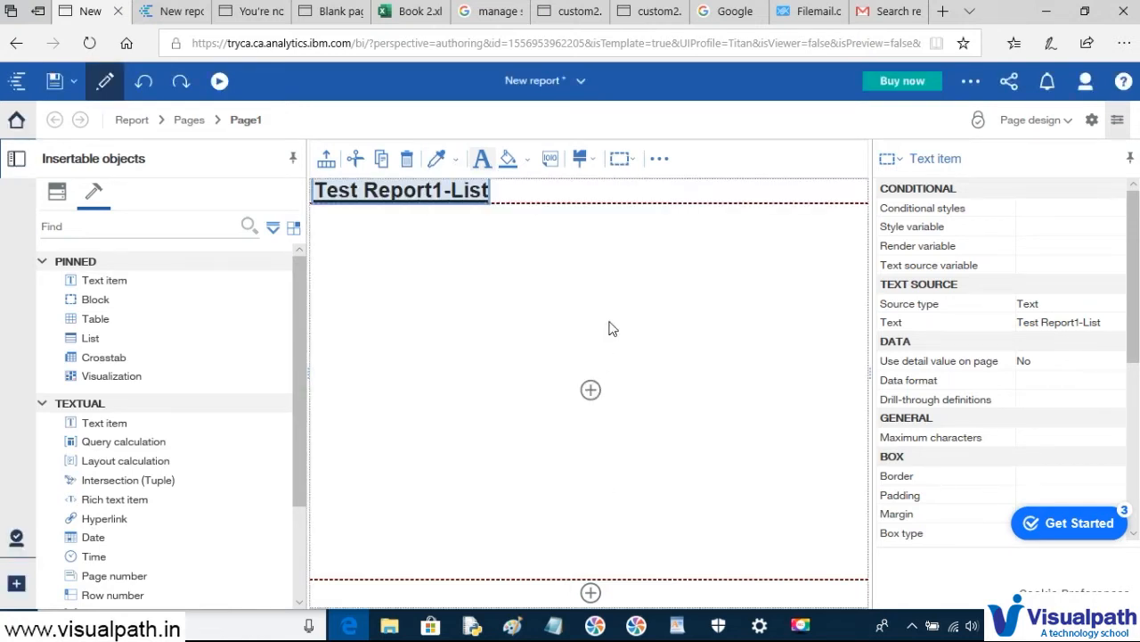
{"action": "left_click", "coordinate": [626, 190]}
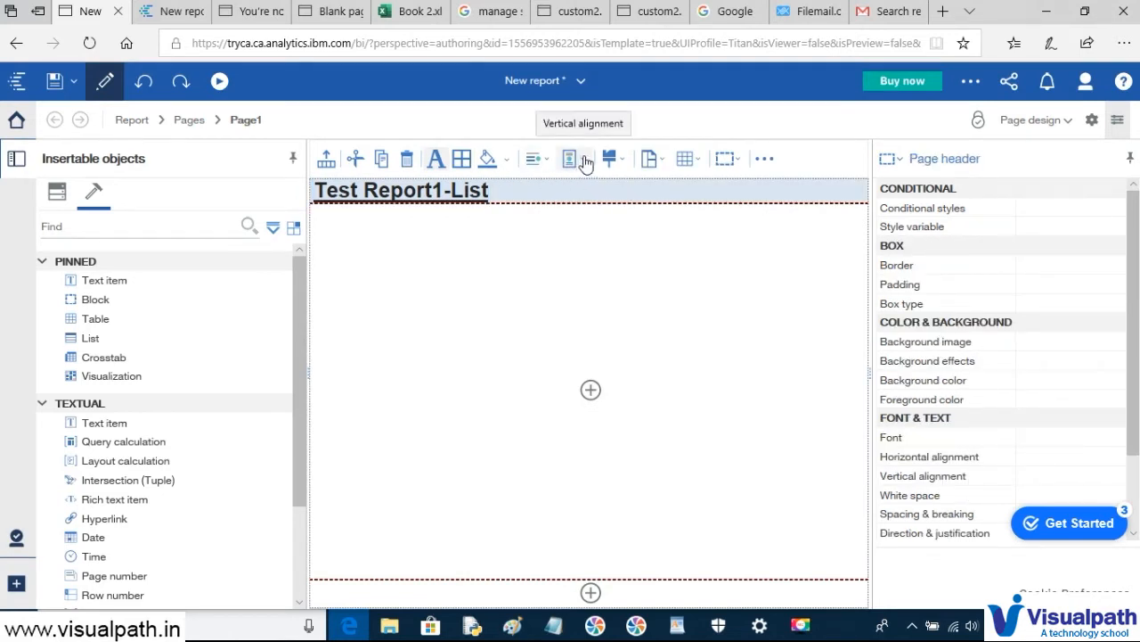
- Set the page header's horizontal alignment to Center so the Test Report1-List title is centred
{"action": "left_click", "coordinate": [547, 161]}
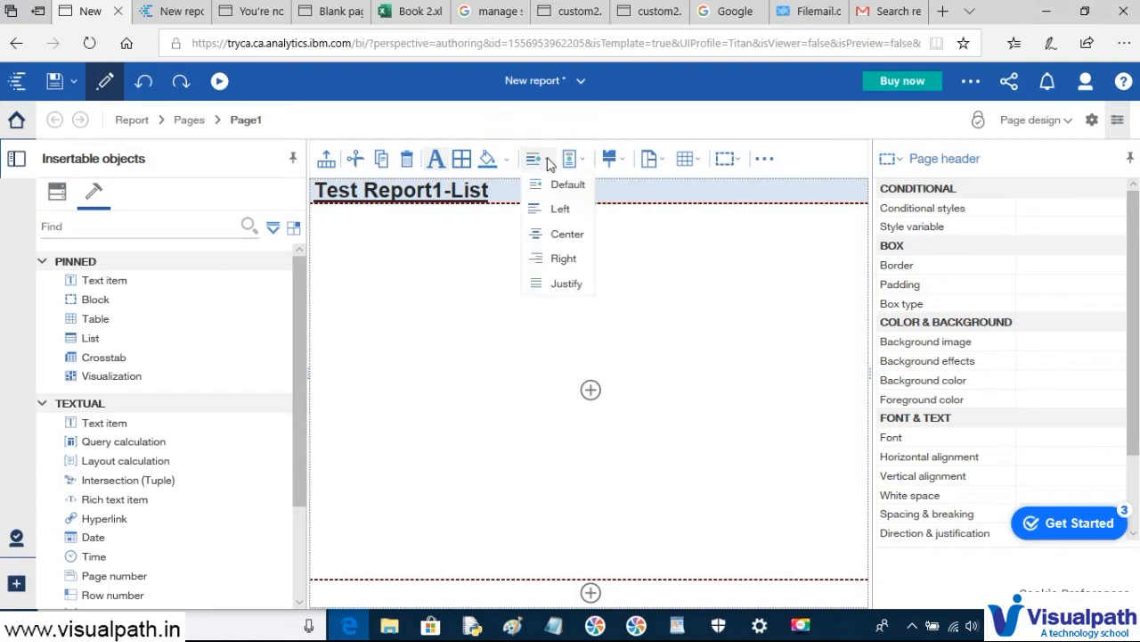
{"action": "left_click", "coordinate": [568, 234]}
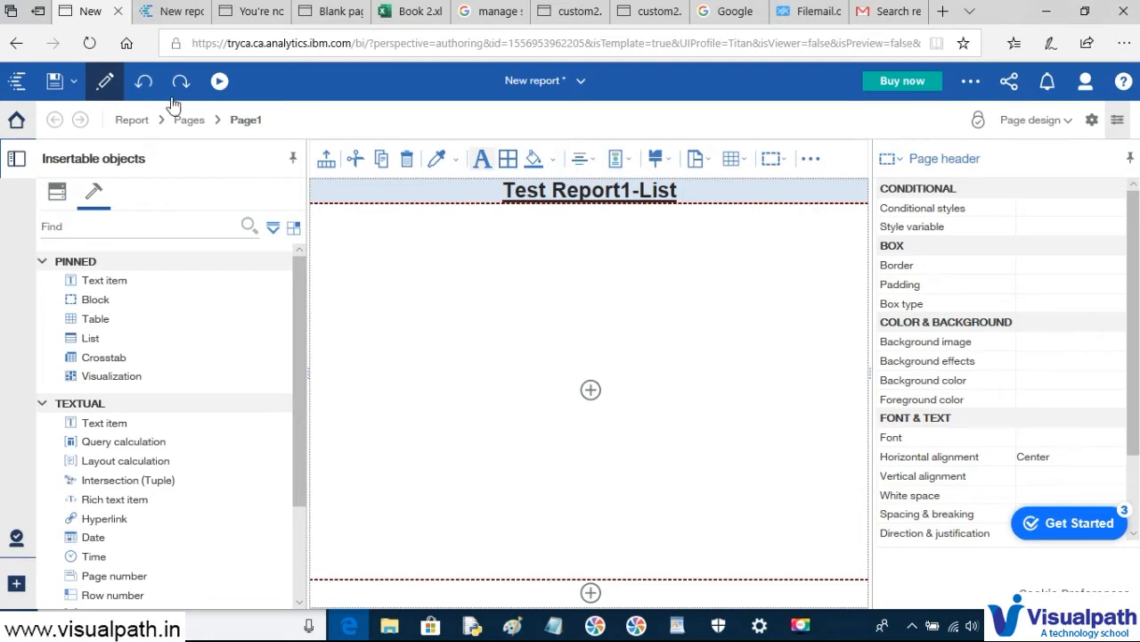
{"action": "left_click", "coordinate": [74, 82]}
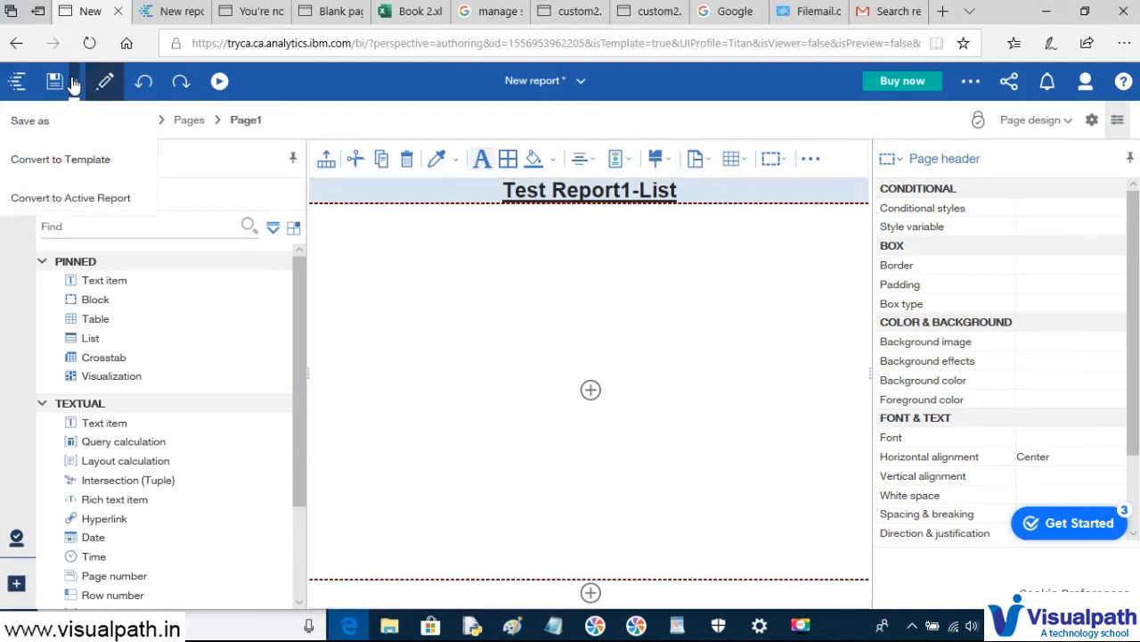
- Save as into My content, creating a new folder named 'LIst Assignment_Video4'
{"action": "left_click", "coordinate": [34, 124]}
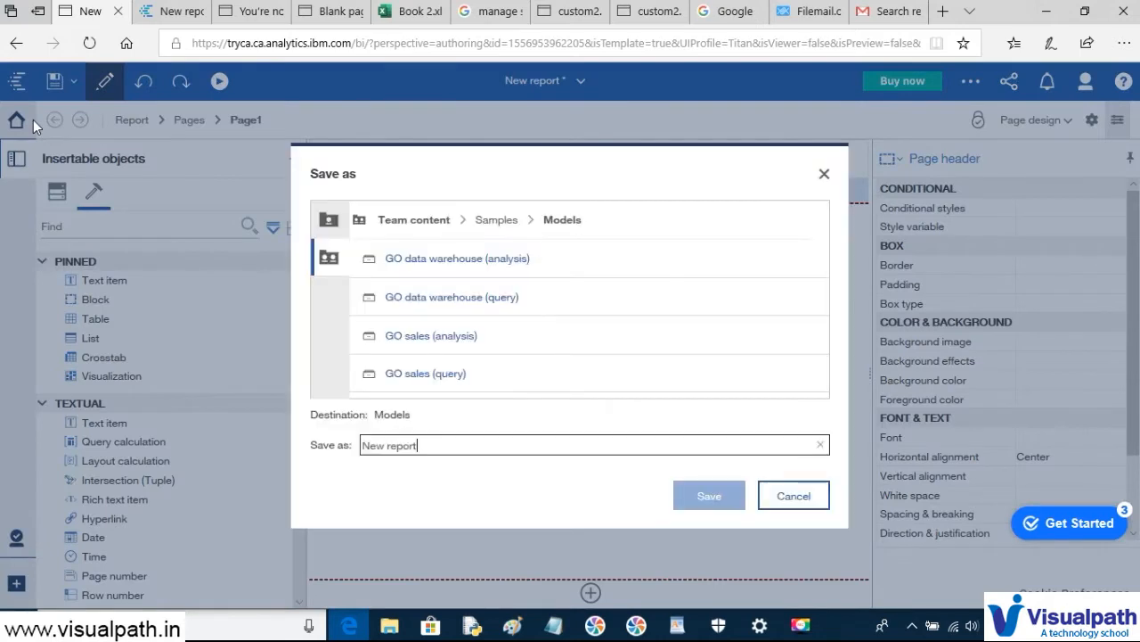
{"action": "left_click", "coordinate": [329, 222]}
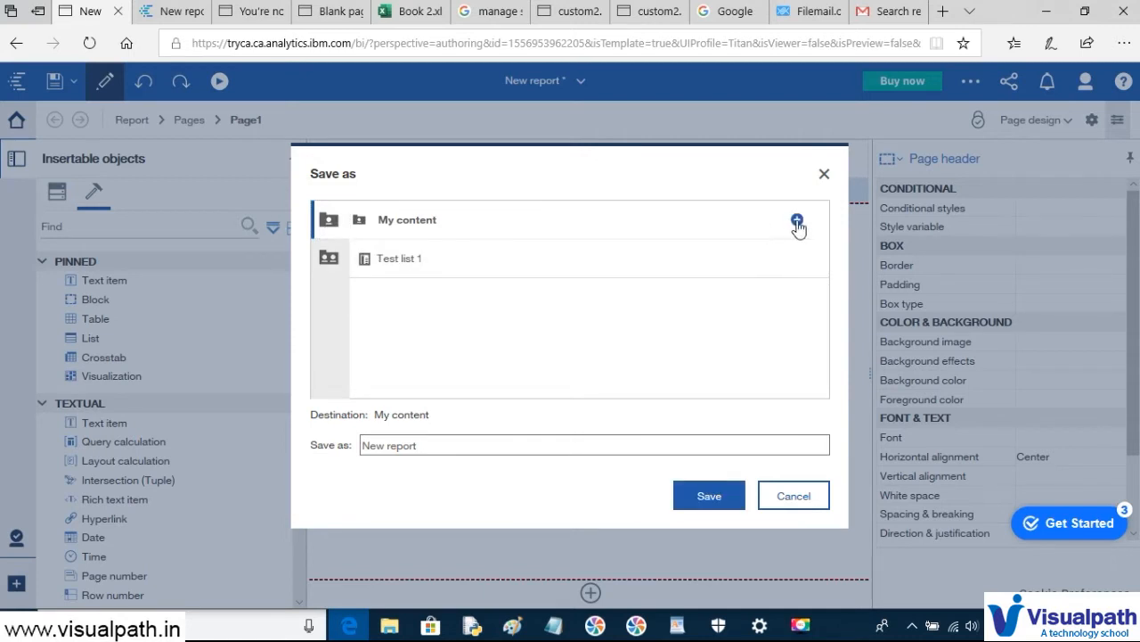
{"action": "left_click", "coordinate": [797, 221]}
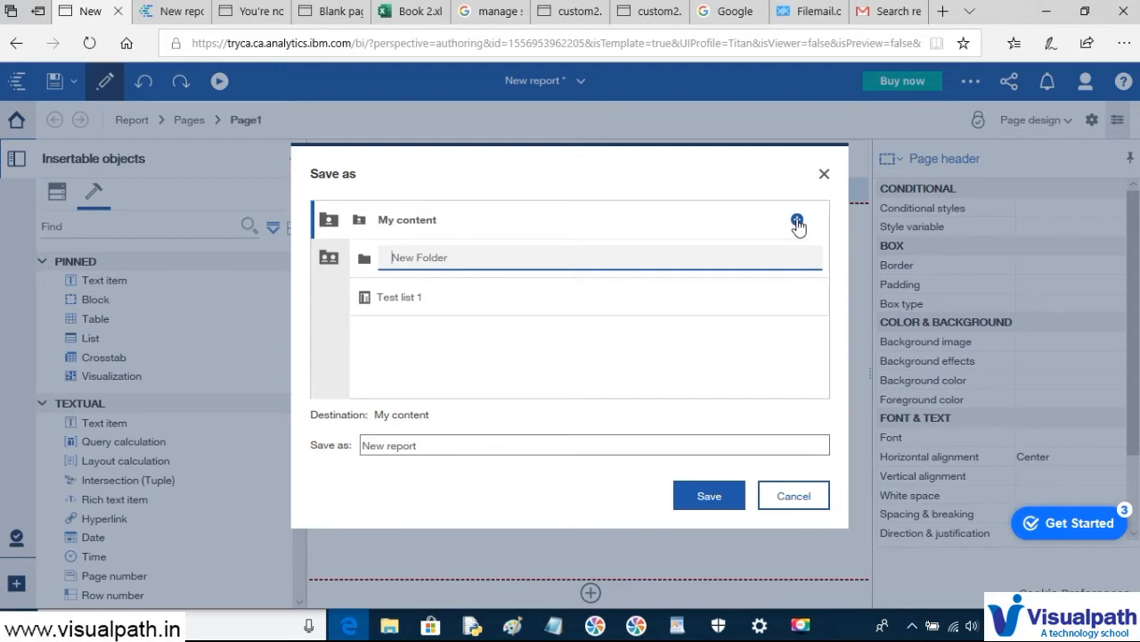
{"action": "type", "text": "LIst "}
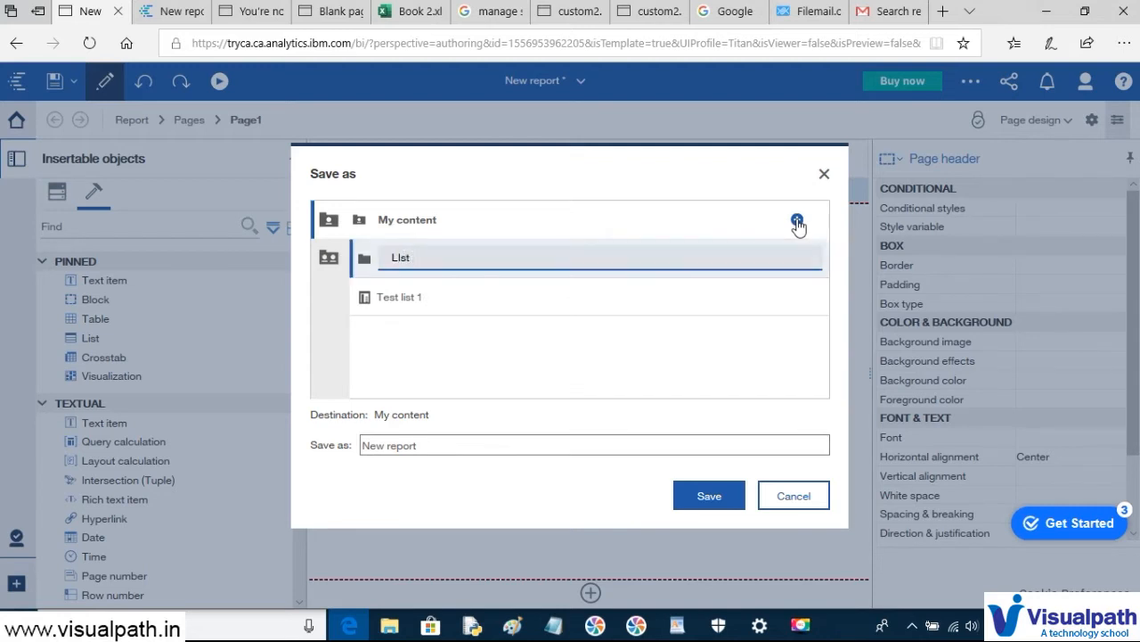
{"action": "type", "text": "Assignment_Video4"}
{"action": "left_click", "coordinate": [360, 448]}
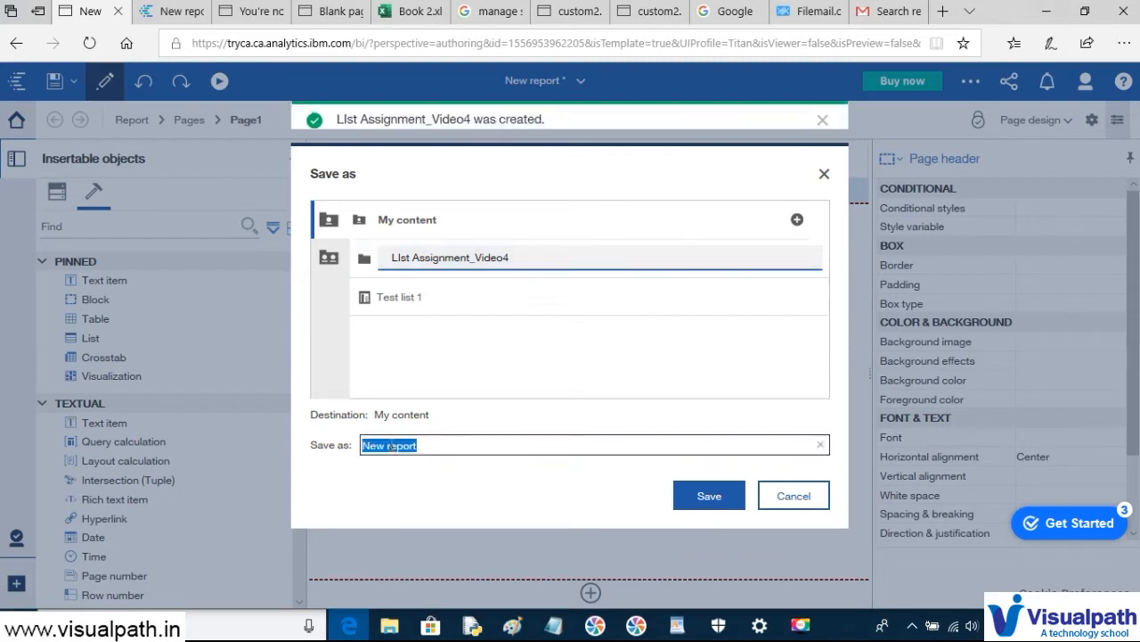
- Name the report 'List Report Properties' and save it in the new folder, dismissing the alert
{"action": "left_click_drag", "start_coordinate": [453, 446], "coordinate": [340, 446]}
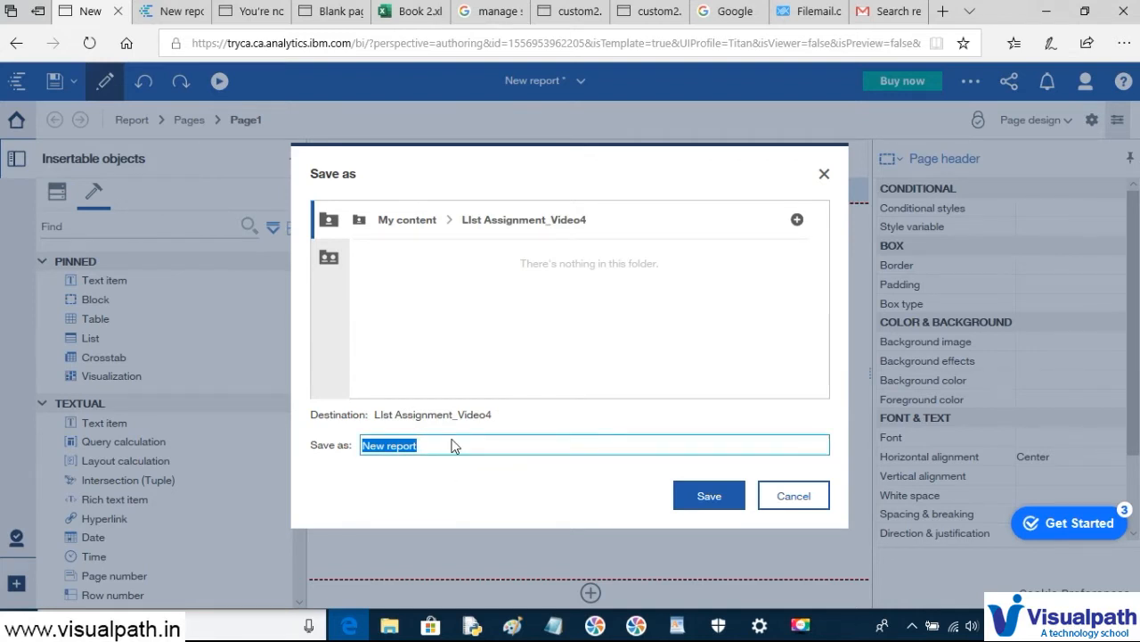
{"action": "left_click_drag", "start_coordinate": [455, 445], "coordinate": [300, 451]}
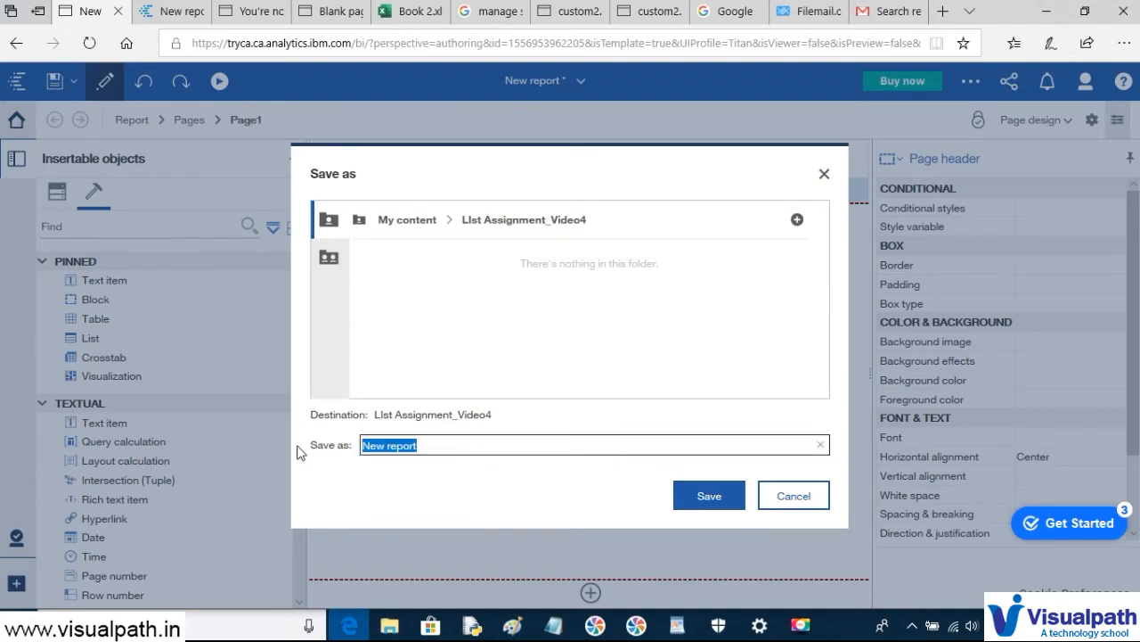
{"action": "type", "text": "List RE"}
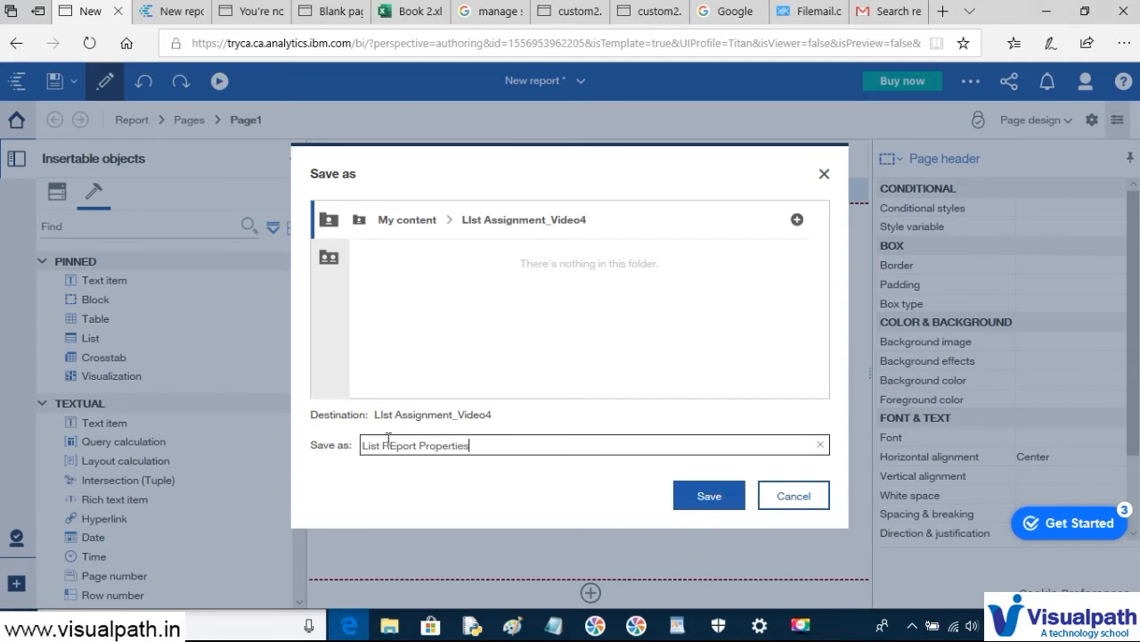
{"action": "key", "text": "BackSpace"}
{"action": "type", "text": "e"}
{"action": "left_click", "coordinate": [709, 496]}
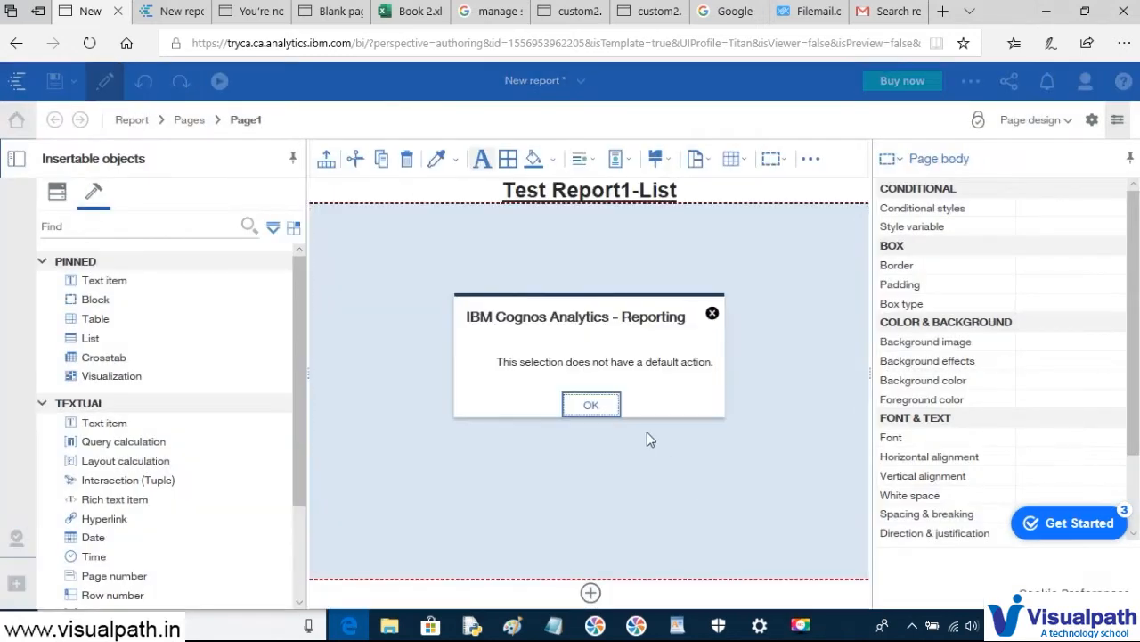
{"action": "left_click", "coordinate": [592, 405]}
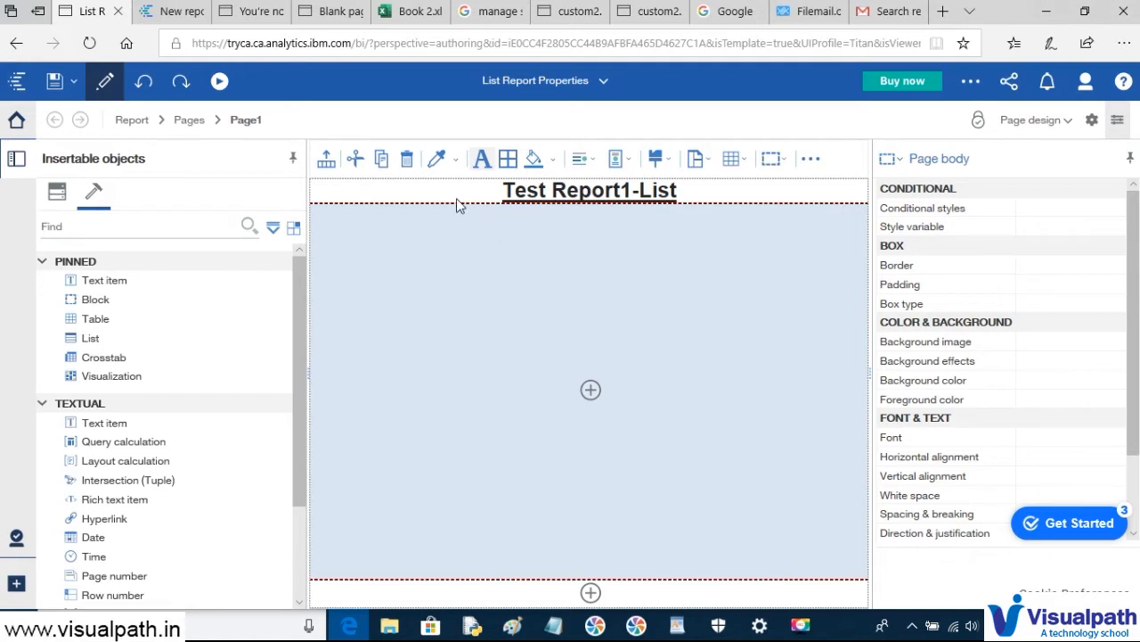
- Run the report as HTML, review the output tab, then return to the List Report authoring tab
{"action": "left_click", "coordinate": [220, 84]}
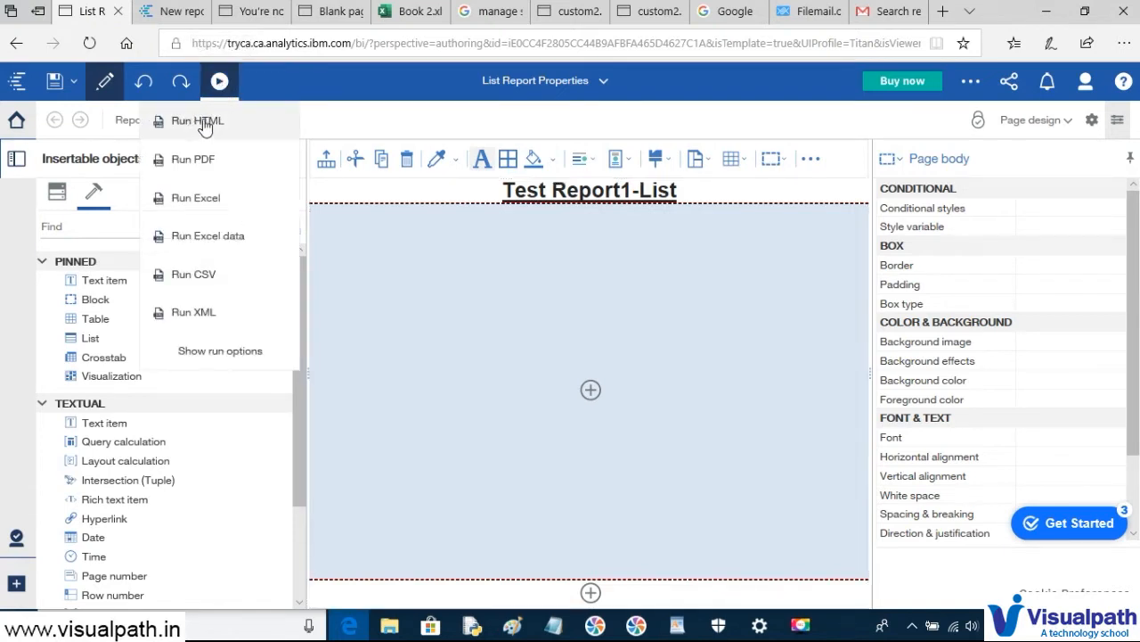
{"action": "left_click", "coordinate": [203, 123]}
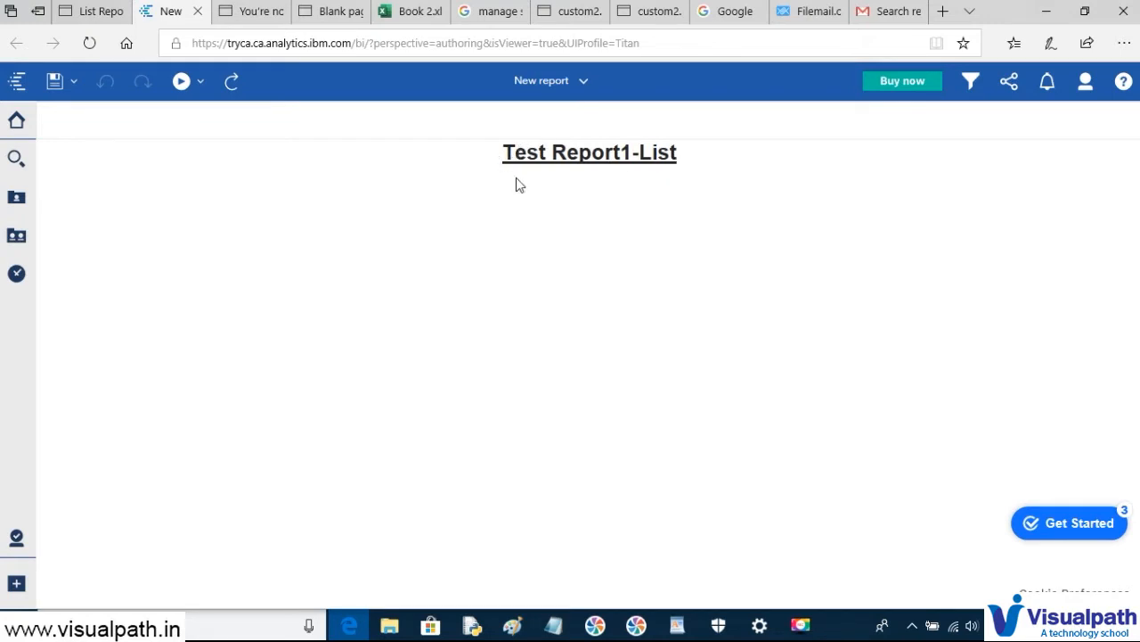
{"action": "left_click", "coordinate": [706, 172]}
{"action": "left_click", "coordinate": [91, 11]}
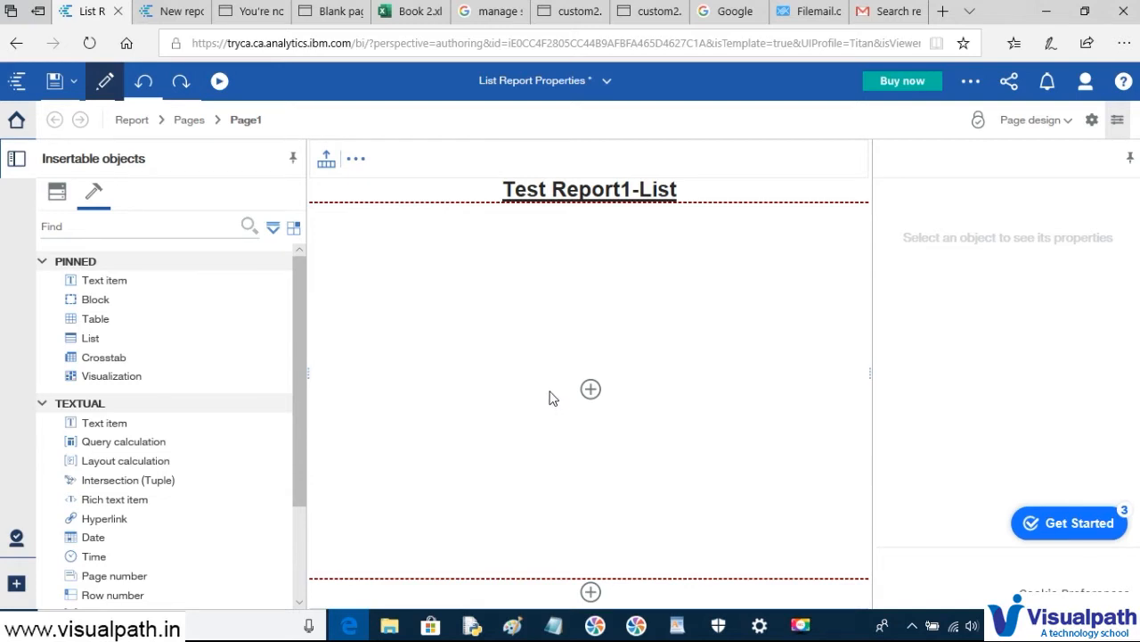
- Place a Page number from the Textual objects into the page footer and select the footer
{"action": "left_click", "coordinate": [43, 406]}
{"action": "left_click", "coordinate": [43, 405]}
{"action": "scroll", "coordinate": [183, 569], "scroll_direction": "down", "scroll_amount": 2}
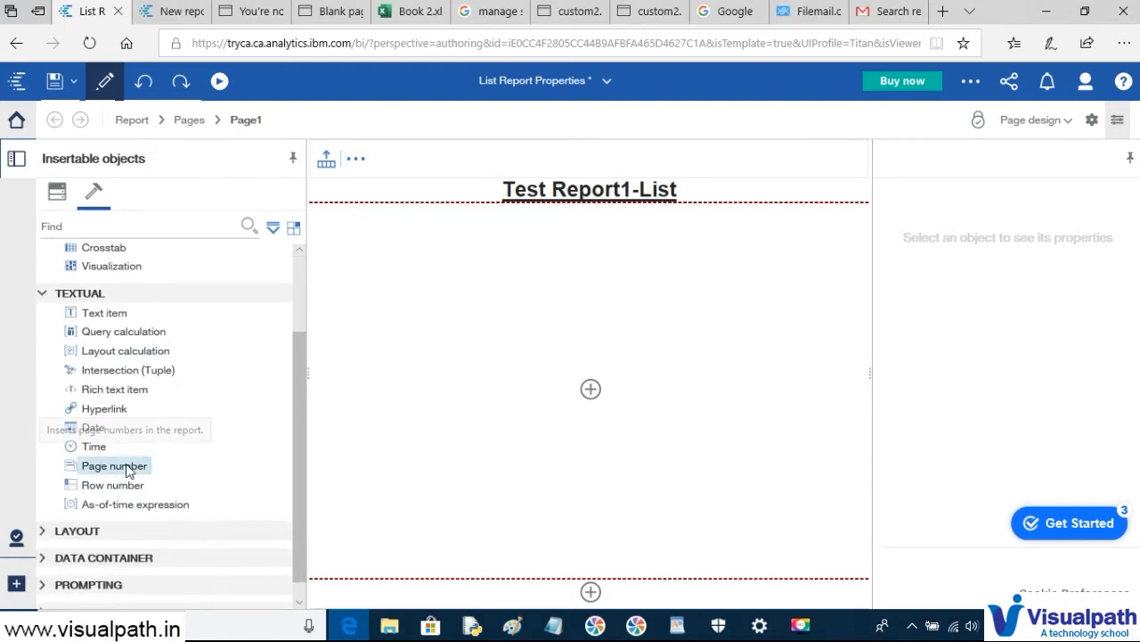
{"action": "left_click_drag", "start_coordinate": [129, 470], "coordinate": [374, 594]}
{"action": "left_click", "coordinate": [456, 606]}
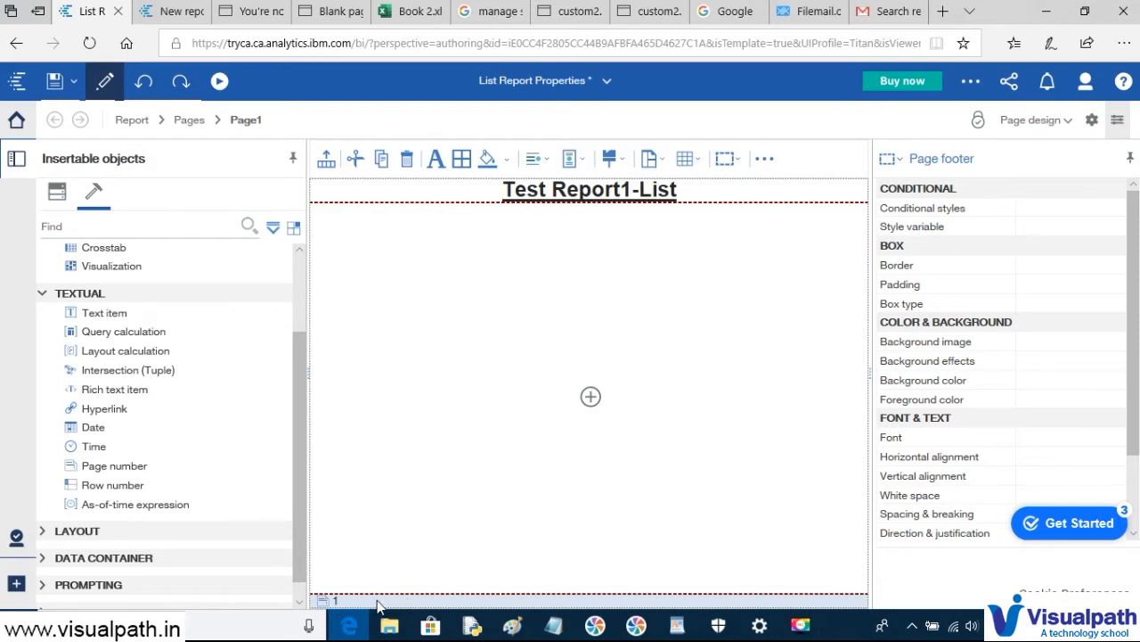
- Show and close the footer's Select ancestor list of parent objects a few times
{"action": "left_click", "coordinate": [902, 163]}
{"action": "left_click", "coordinate": [328, 601]}
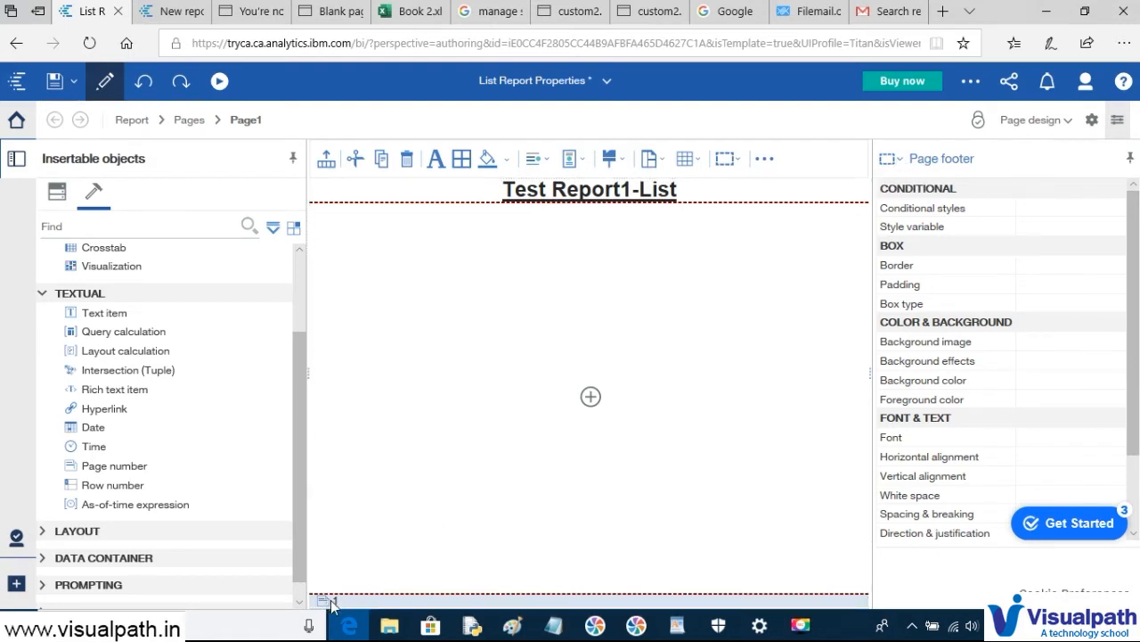
{"action": "left_click", "coordinate": [895, 162]}
{"action": "left_click", "coordinate": [900, 162]}
{"action": "left_click", "coordinate": [898, 162]}
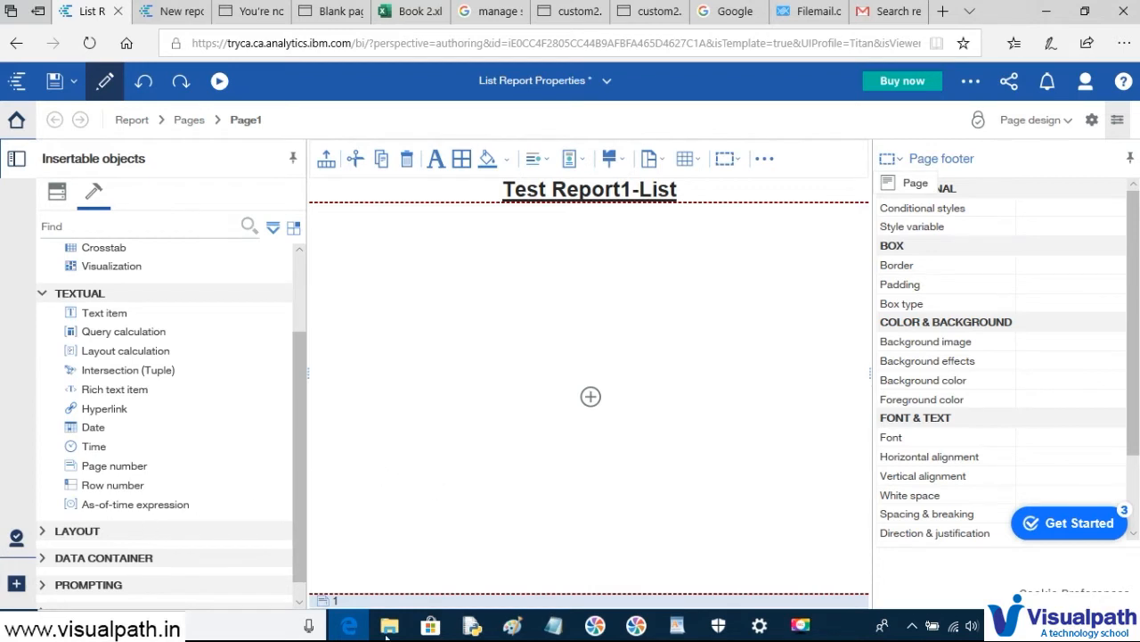
{"action": "left_click", "coordinate": [383, 605]}
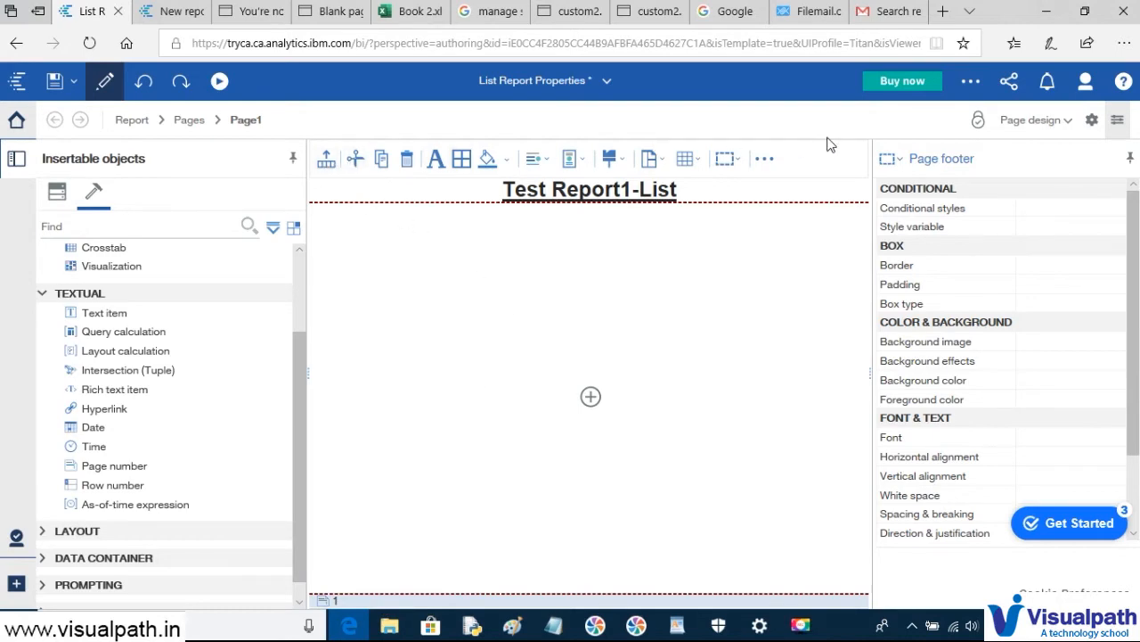
- Bring the Untitled - Paint window with the Cognos screenshot to the front
{"action": "key", "text": "alt+Tab"}
{"action": "key", "text": "alt+Tab"}
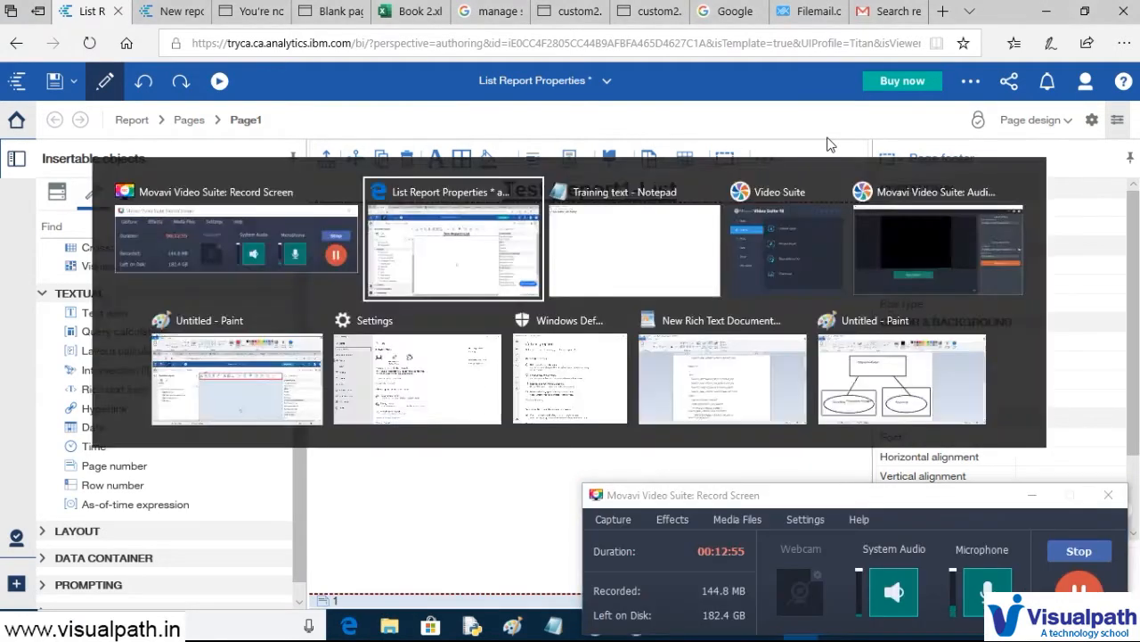
{"action": "key", "text": "alt+Tab"}
{"action": "key", "text": "alt+Tab"}
{"action": "key", "text": "alt+Tab"}
{"action": "key", "text": "alt+Tab"}
{"action": "key", "text": "alt+Tab"}
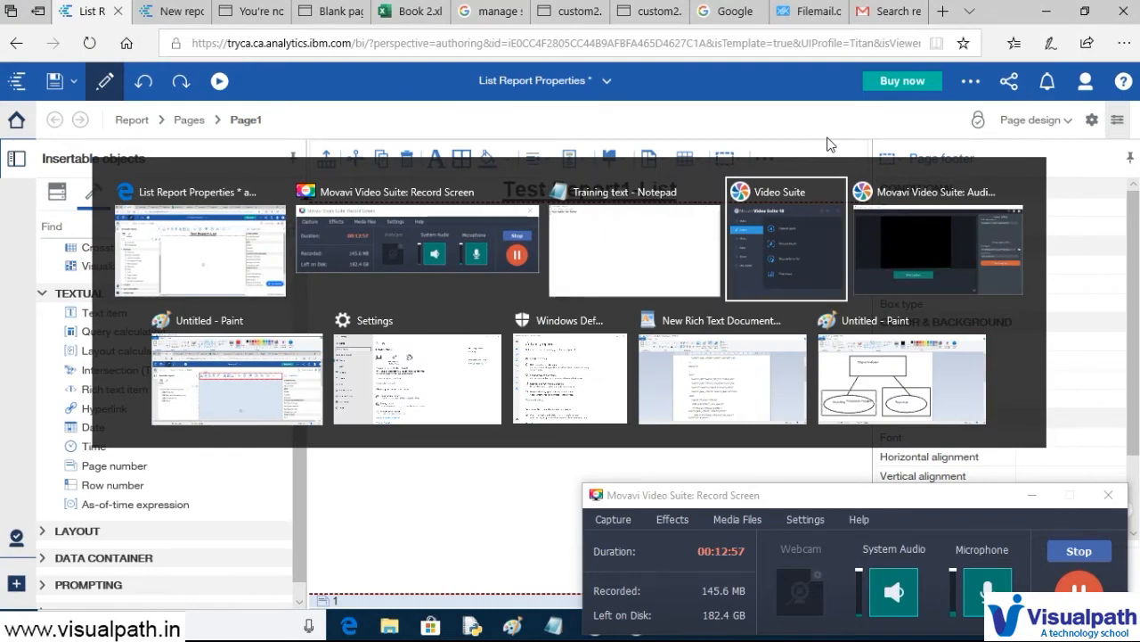
{"action": "key", "text": "alt+Tab"}
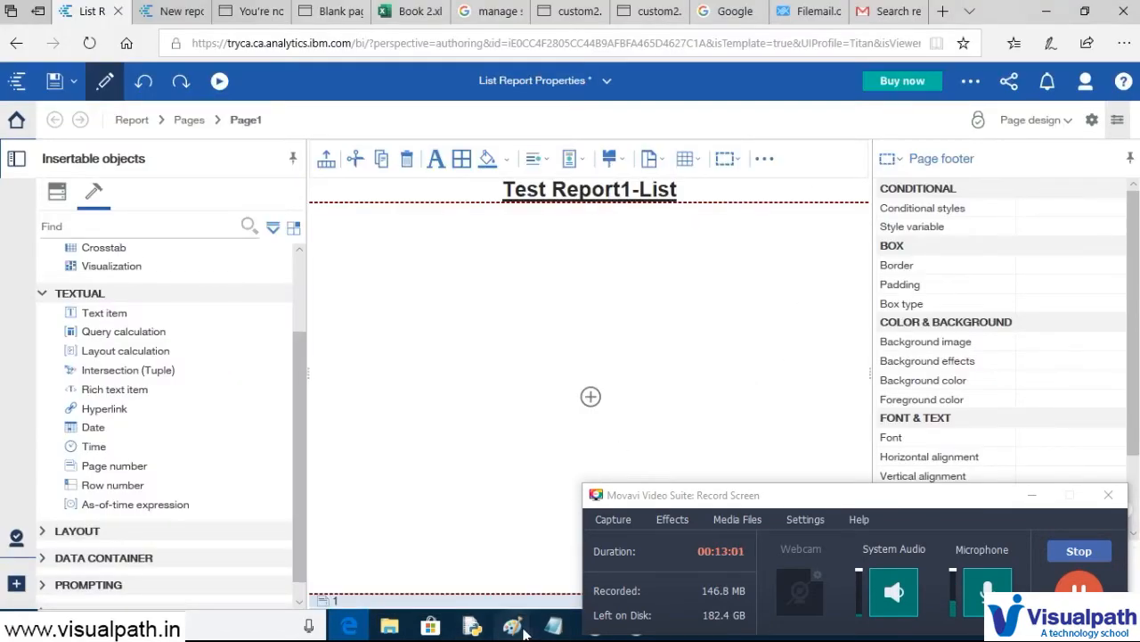
{"action": "mouse_move", "coordinate": [512, 626]}
{"action": "left_click", "coordinate": [535, 580]}
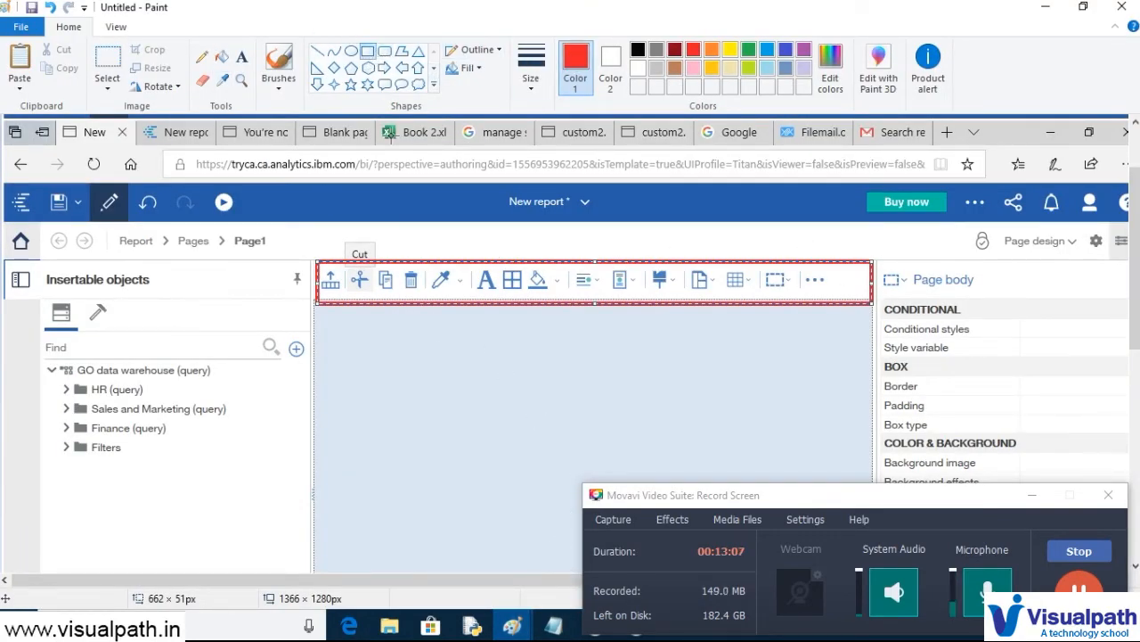
- Widen the red outline leftward around the toolbar, then return to the Cognos editor
{"action": "left_click_drag", "start_coordinate": [312, 264], "coordinate": [313, 264]}
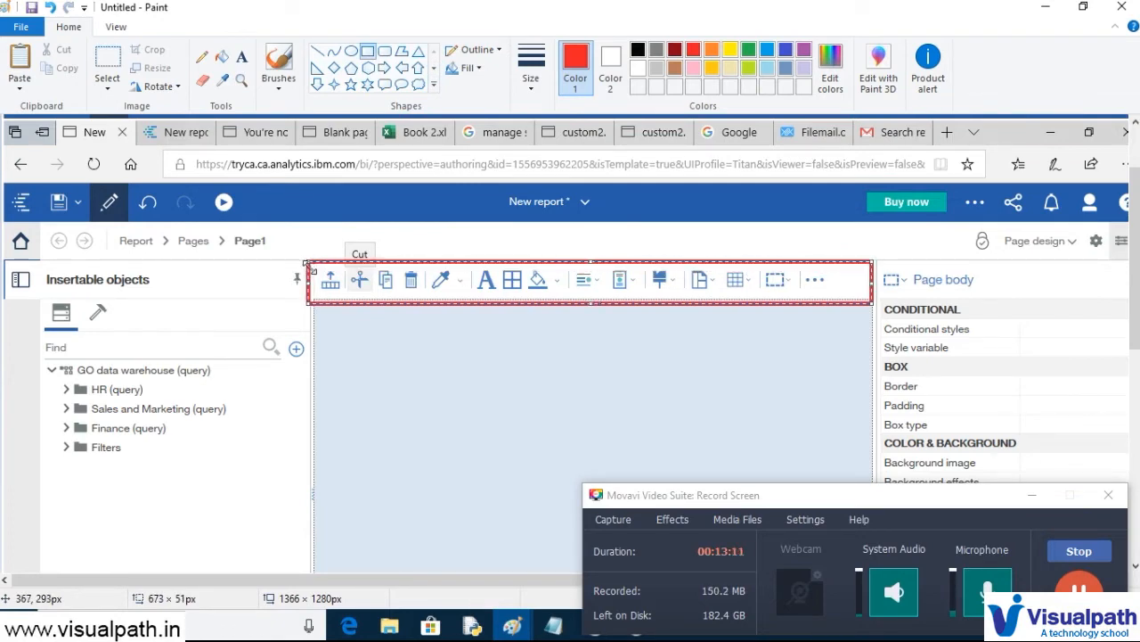
{"action": "key", "text": "alt+Tab"}
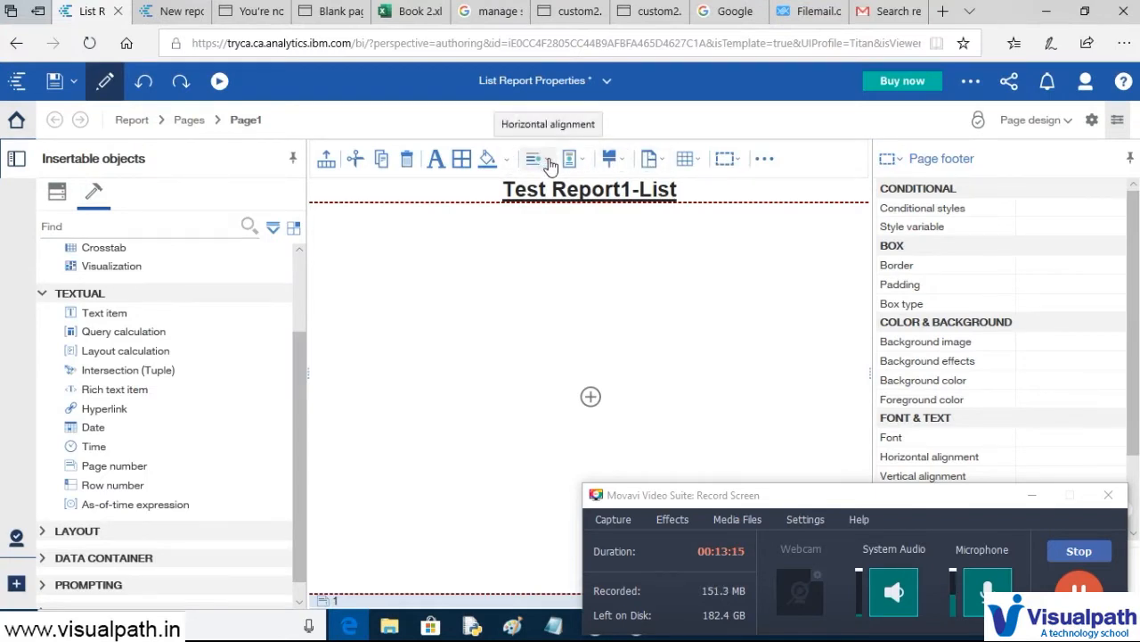
- Set the page footer's horizontal alignment to Center
{"action": "left_click", "coordinate": [550, 166]}
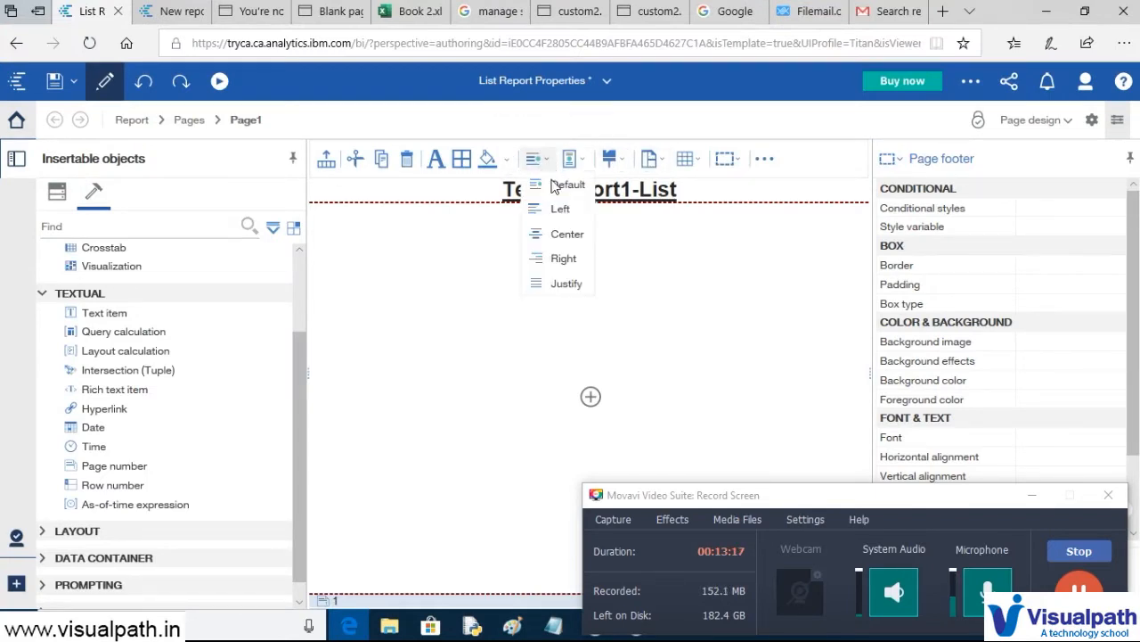
{"action": "left_click", "coordinate": [563, 234]}
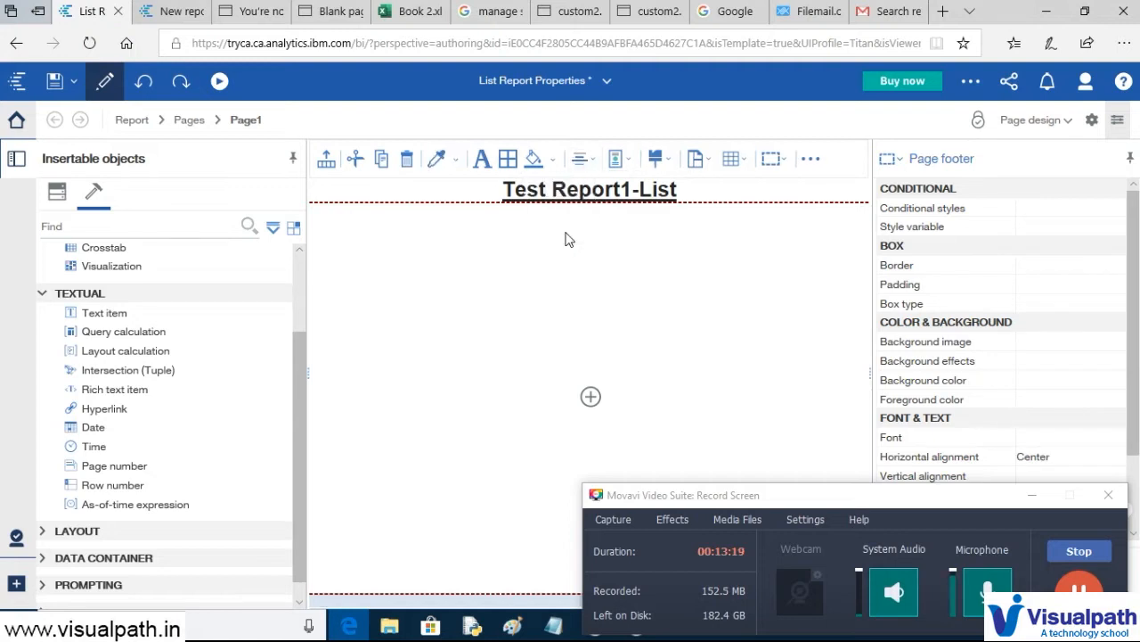
{"action": "left_click", "coordinate": [1033, 495]}
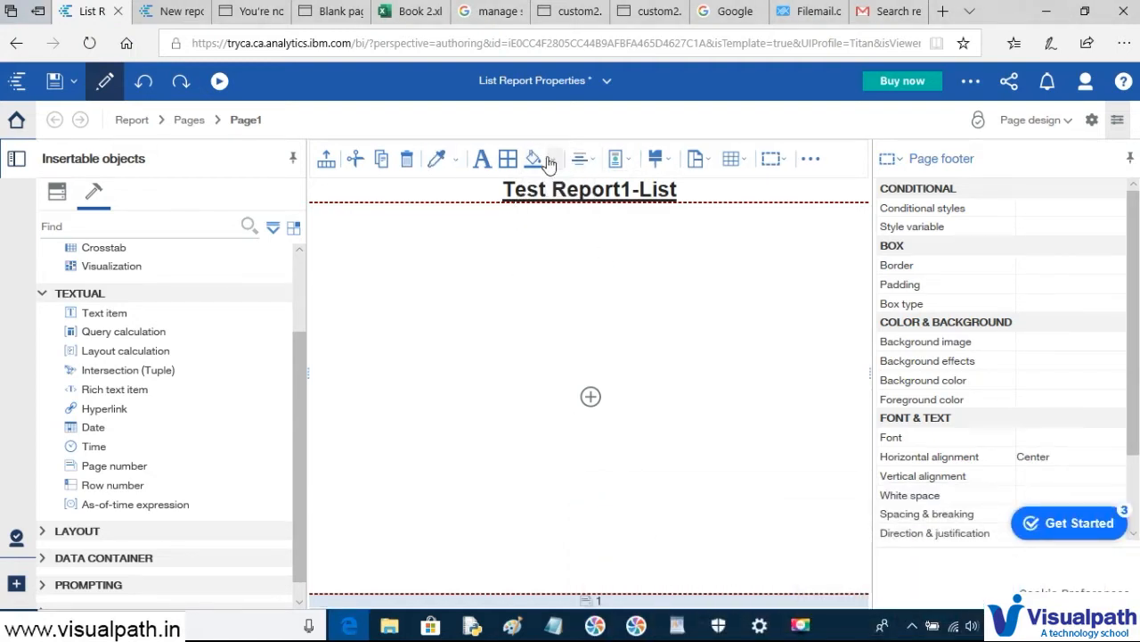
- Give the page footer a Bold 14pt font
{"action": "left_click", "coordinate": [481, 159]}
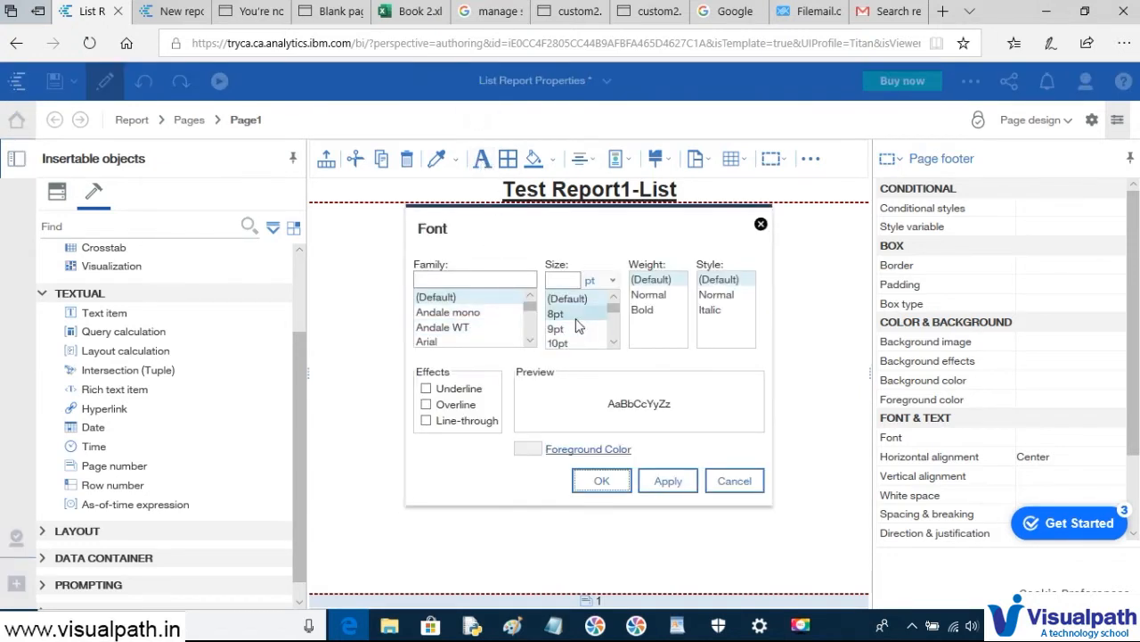
{"action": "scroll", "coordinate": [588, 330], "scroll_direction": "down", "scroll_amount": 2}
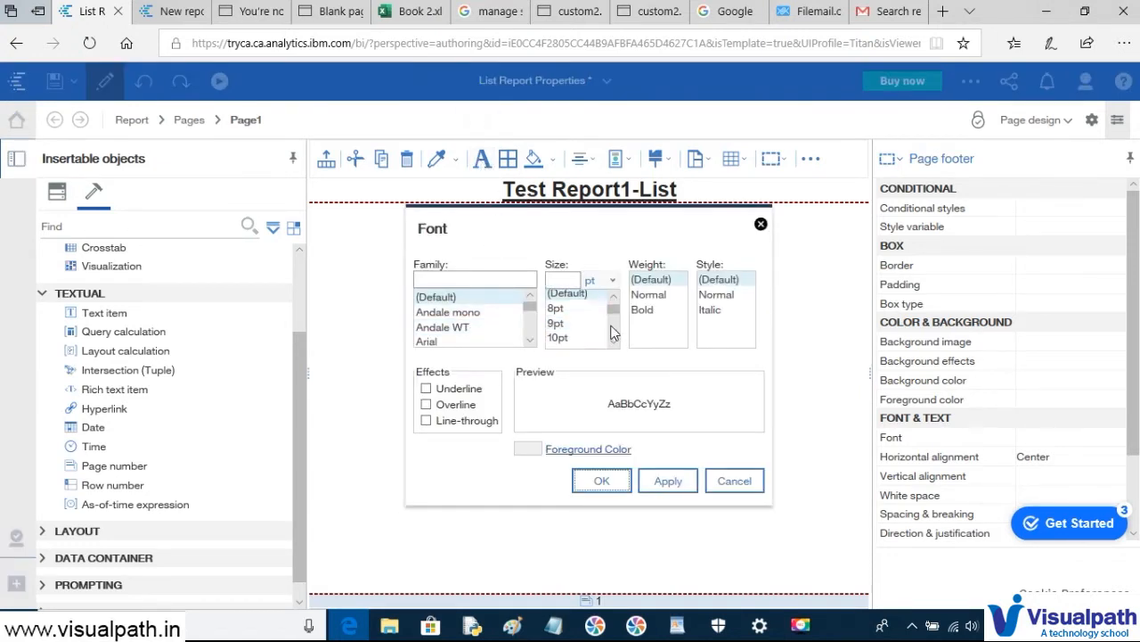
{"action": "left_click", "coordinate": [567, 344]}
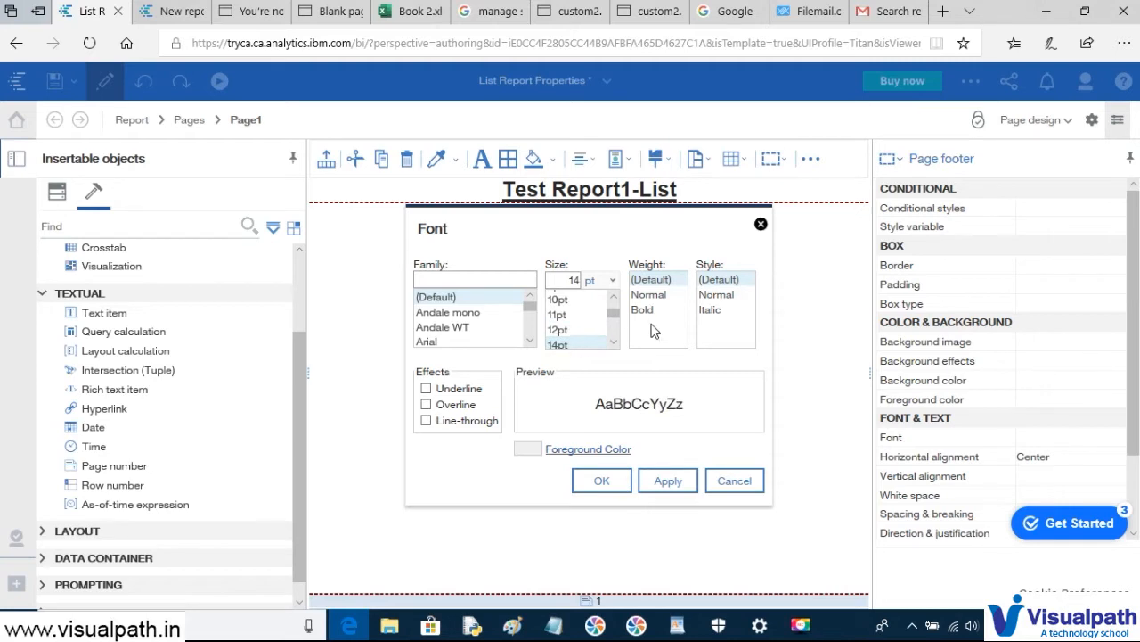
{"action": "left_click", "coordinate": [643, 310]}
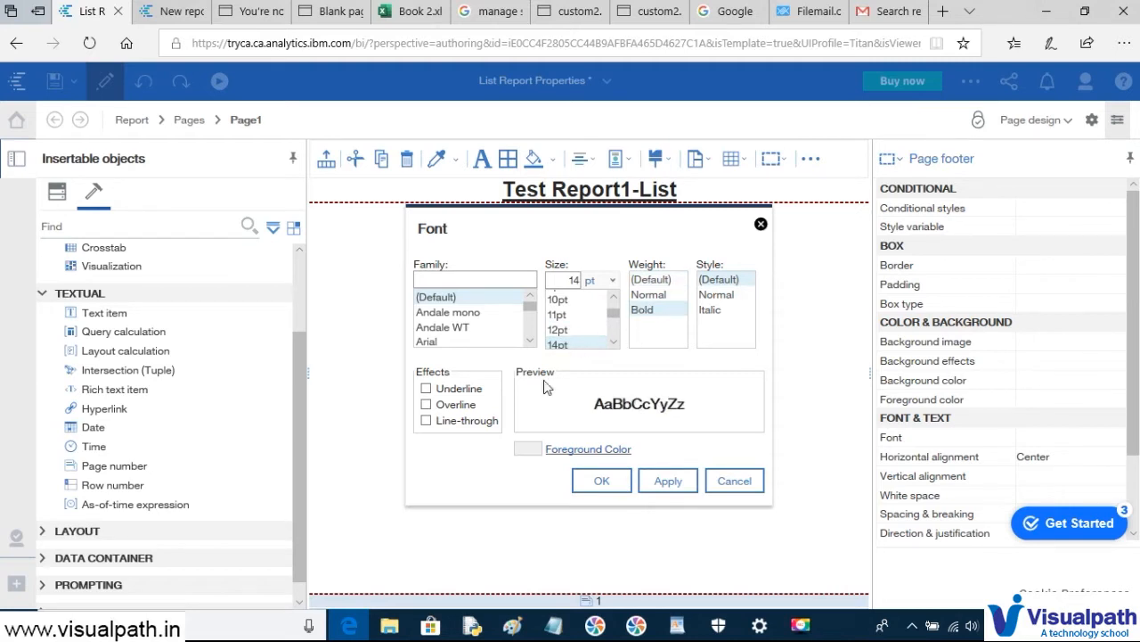
{"action": "left_click", "coordinate": [597, 481]}
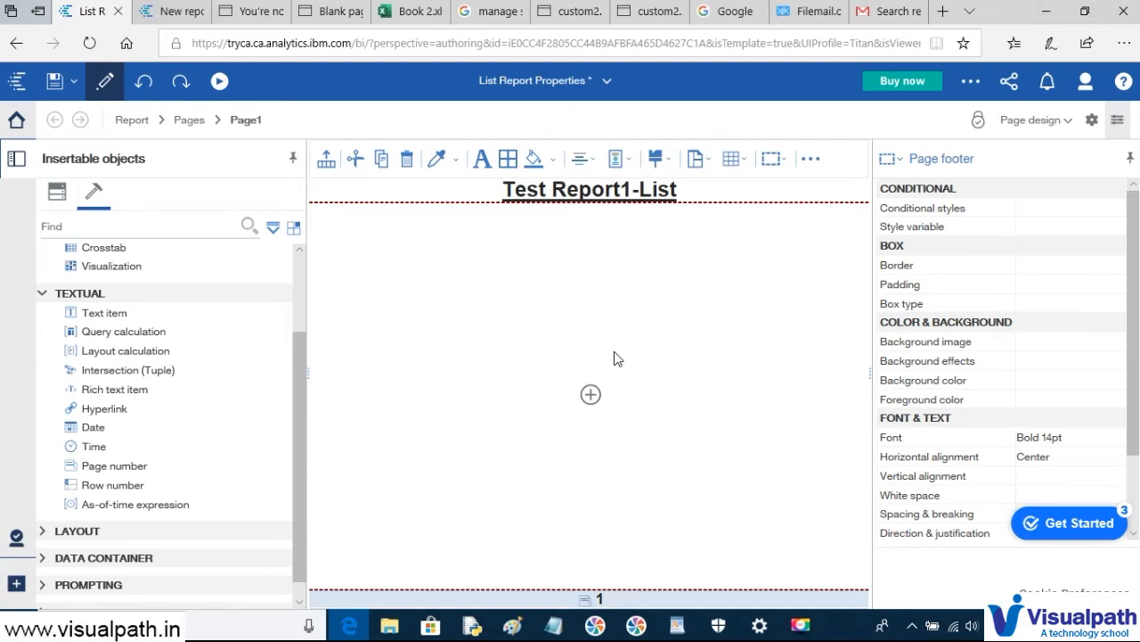
- Enter 'Product Lines' in cell F31 of Sheet1 in the Book 2 workbook
{"action": "left_click", "coordinate": [412, 10]}
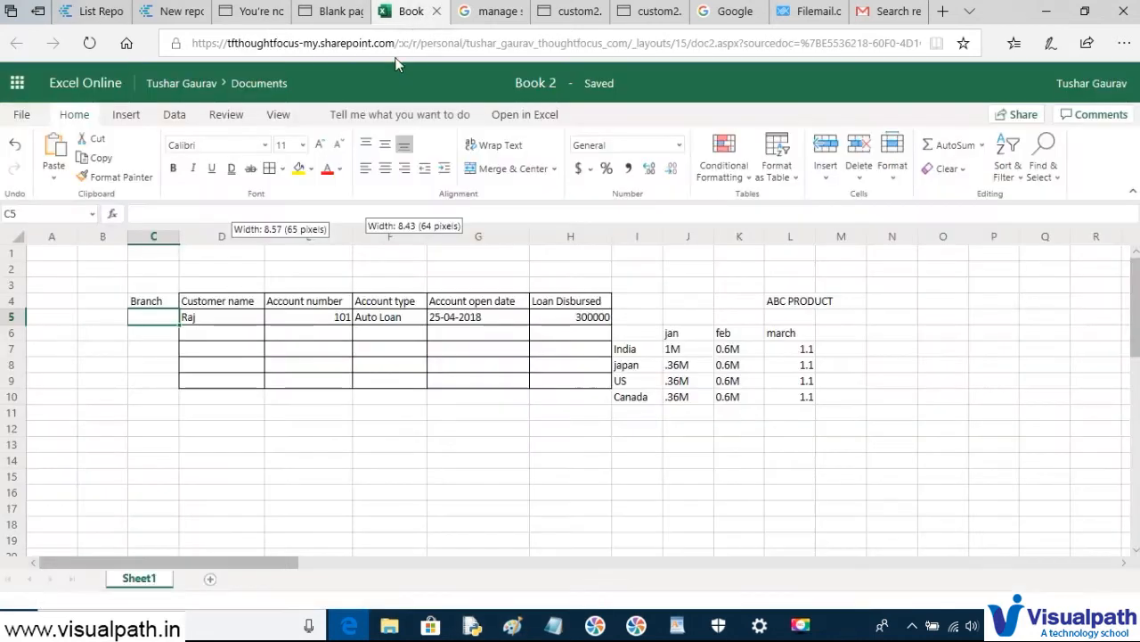
{"action": "scroll", "coordinate": [815, 378], "scroll_direction": "down", "scroll_amount": 9}
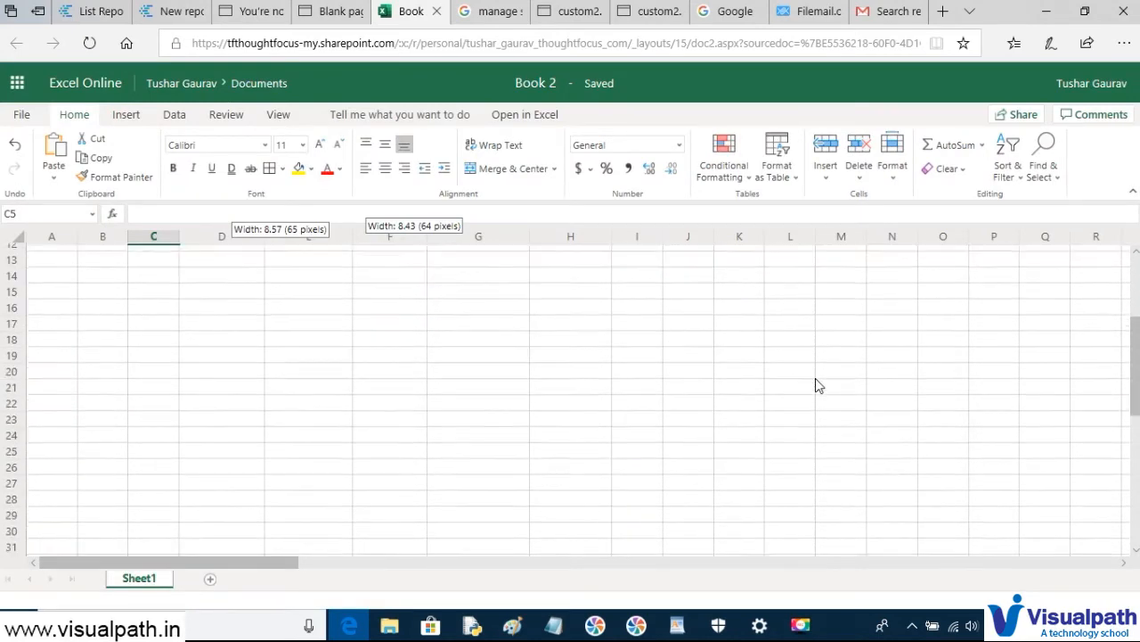
{"action": "left_click", "coordinate": [383, 309]}
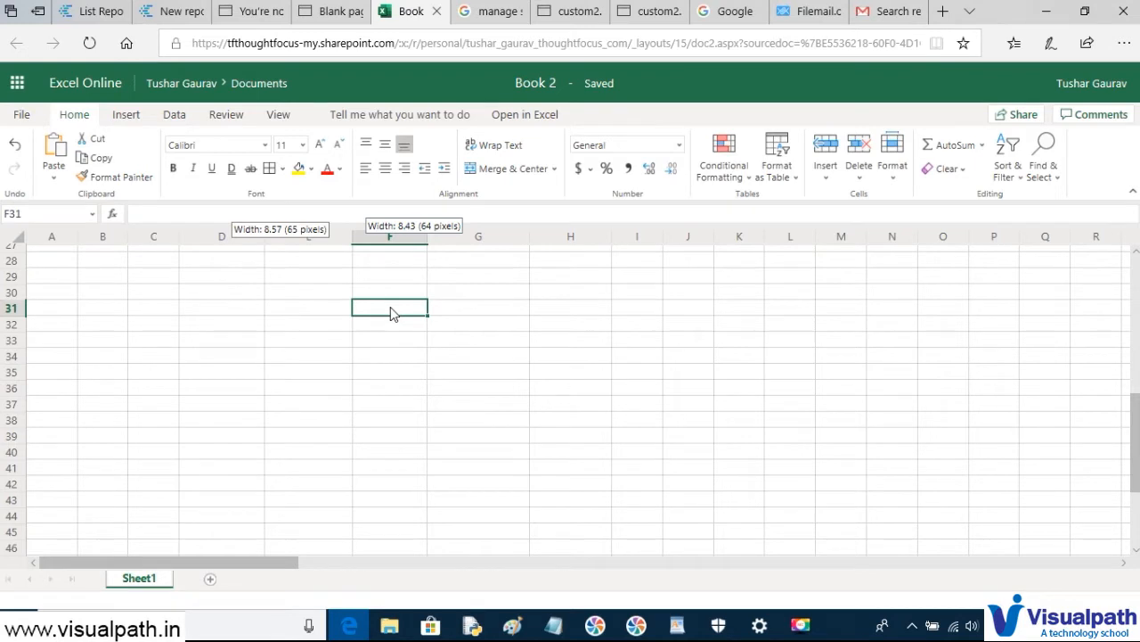
{"action": "type", "text": "Product Lines"}
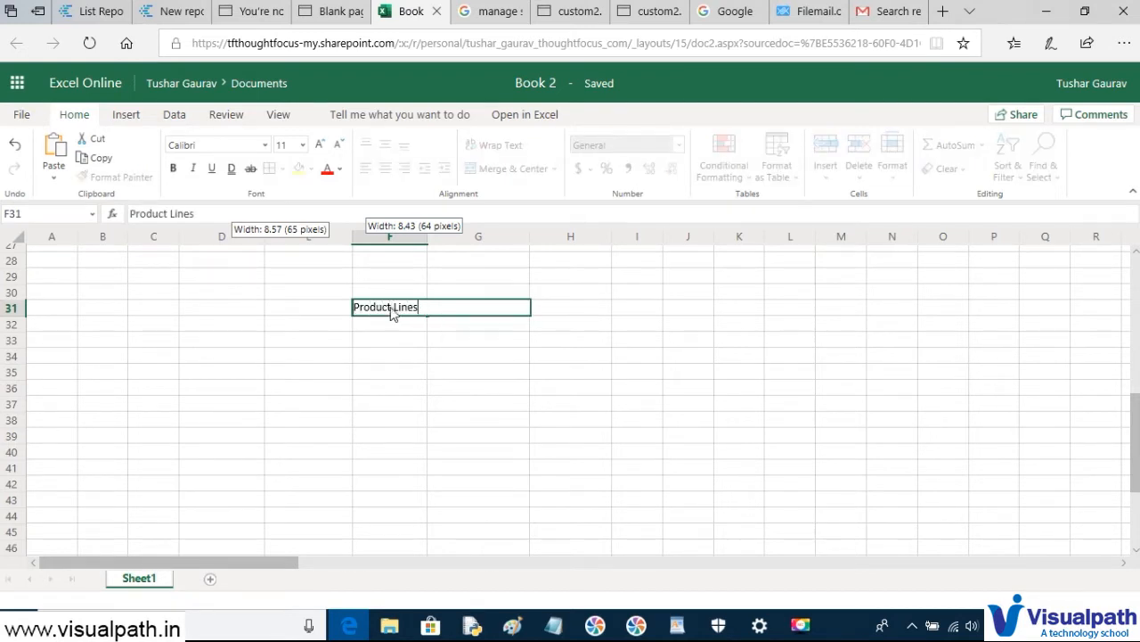
{"action": "key", "text": "Return"}
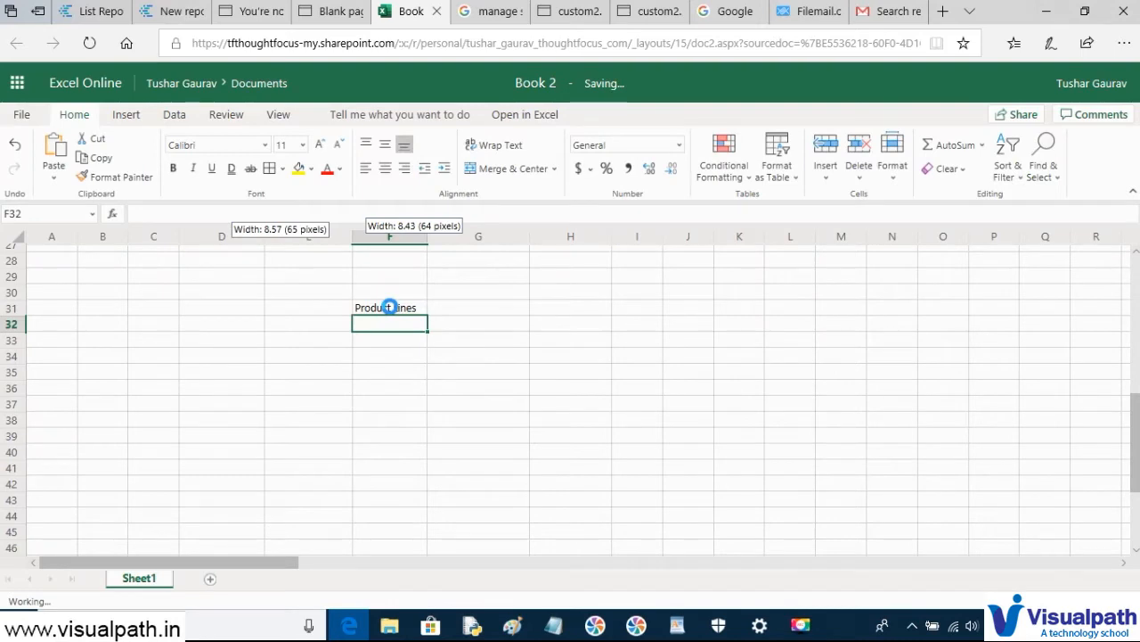
{"action": "type", "text": "rt1-List"}
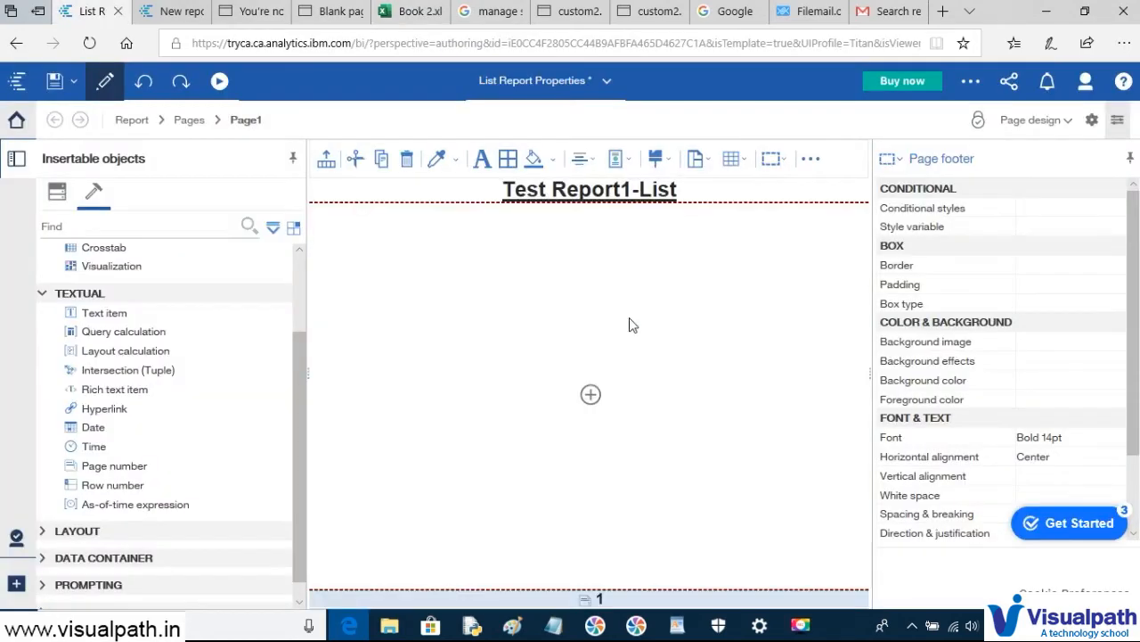
- Complete the 'Product Type' and '3.Product Name' items in WordPad, correcting typos
{"action": "key", "text": "alt+Tab"}
{"action": "type", "text": "oducty"}
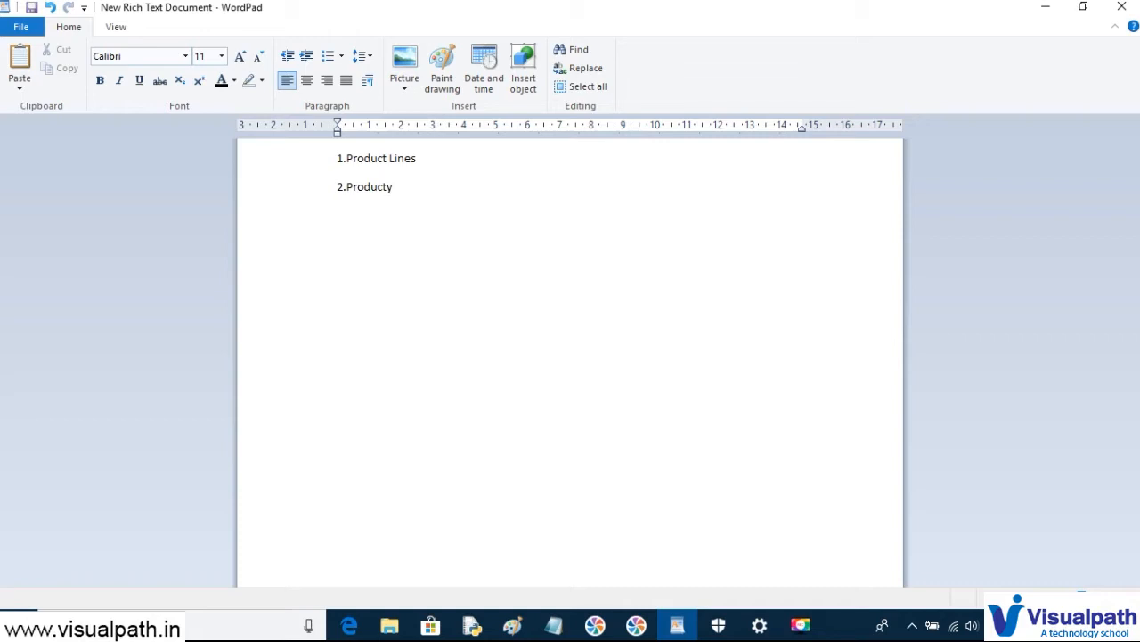
{"action": "key", "text": "BackSpace"}
{"action": "type", "text": "Typ"}
{"action": "type", "text": "e "}
{"action": "type", "text": "3."}
{"action": "type", "text": "Pr"}
{"action": "type", "text": "oduct Nae"}
{"action": "key", "text": "BackSpace"}
{"action": "type", "text": "mn"}
{"action": "key", "text": "BackSpace"}
{"action": "type", "text": "e"}
{"action": "key", "text": "Return"}
- Add '4.REvenue' as the final list item and return to the Cognos editor
{"action": "type", "text": "4.REve"}
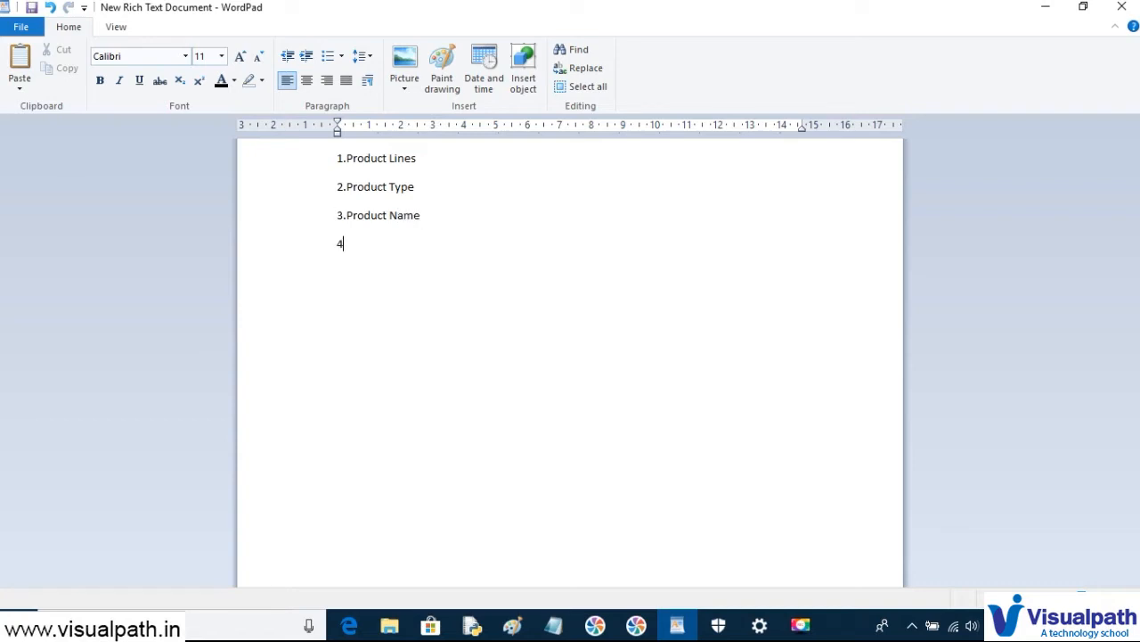
{"action": "type", "text": "nue"}
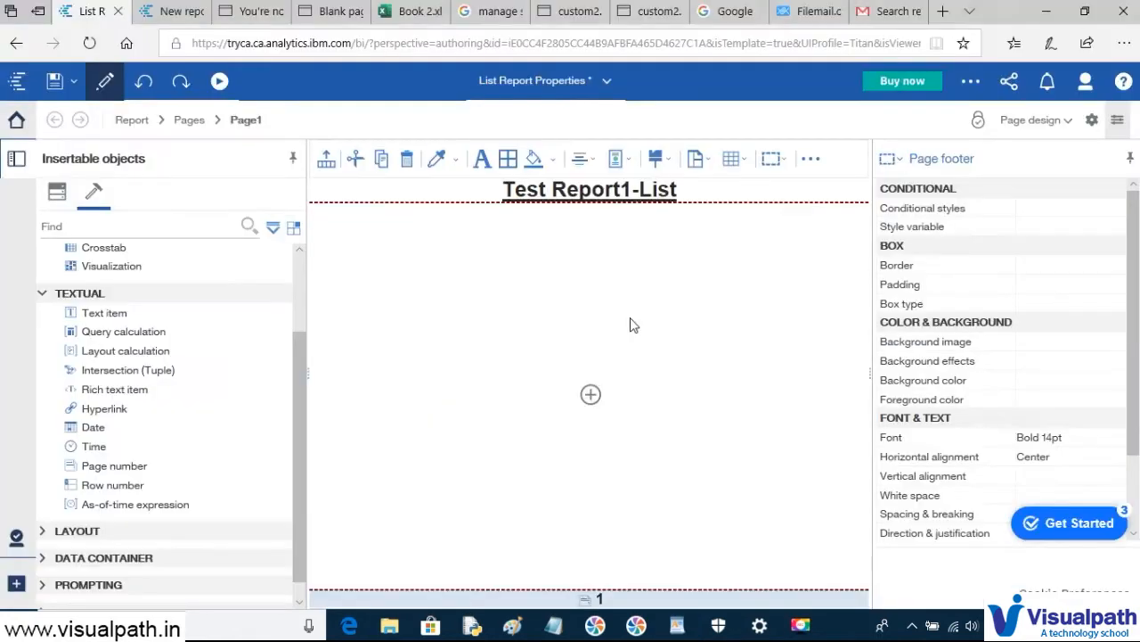
{"action": "key", "text": "alt+Tab"}
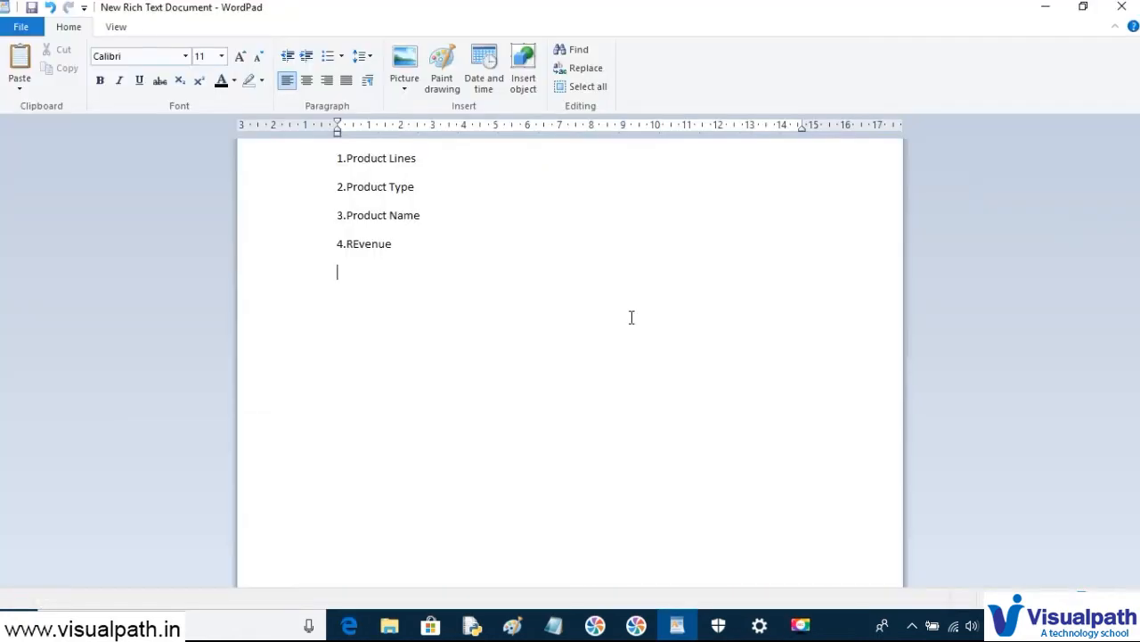
{"action": "key", "text": "alt+Tab"}
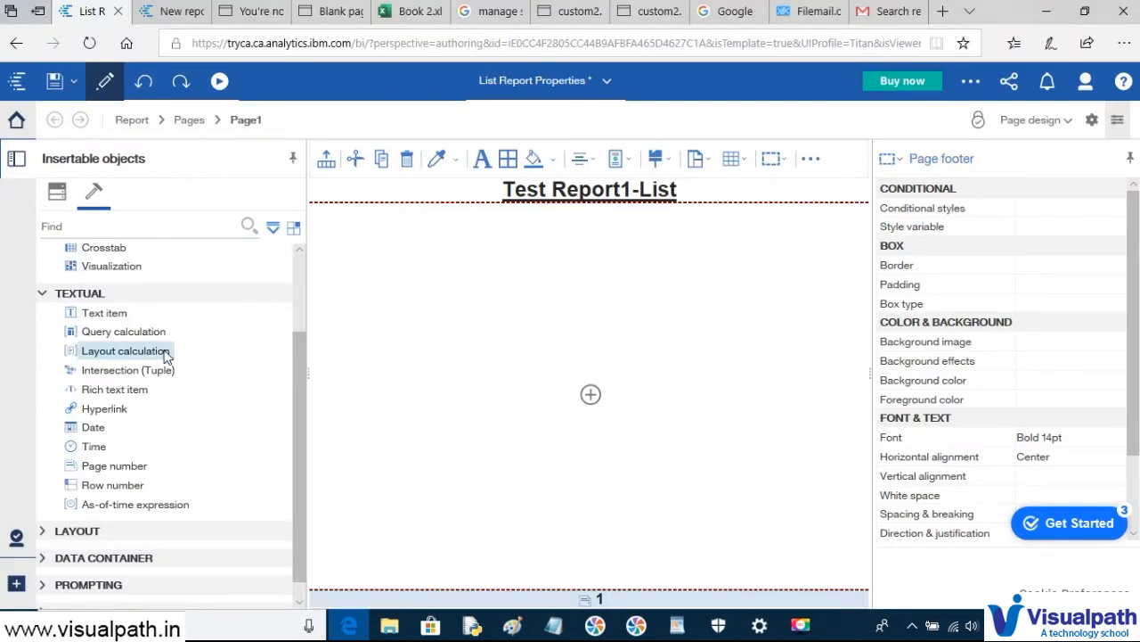
- Drag a List from the Data Container objects onto the report page
{"action": "scroll", "coordinate": [143, 326], "scroll_direction": "down", "scroll_amount": 1}
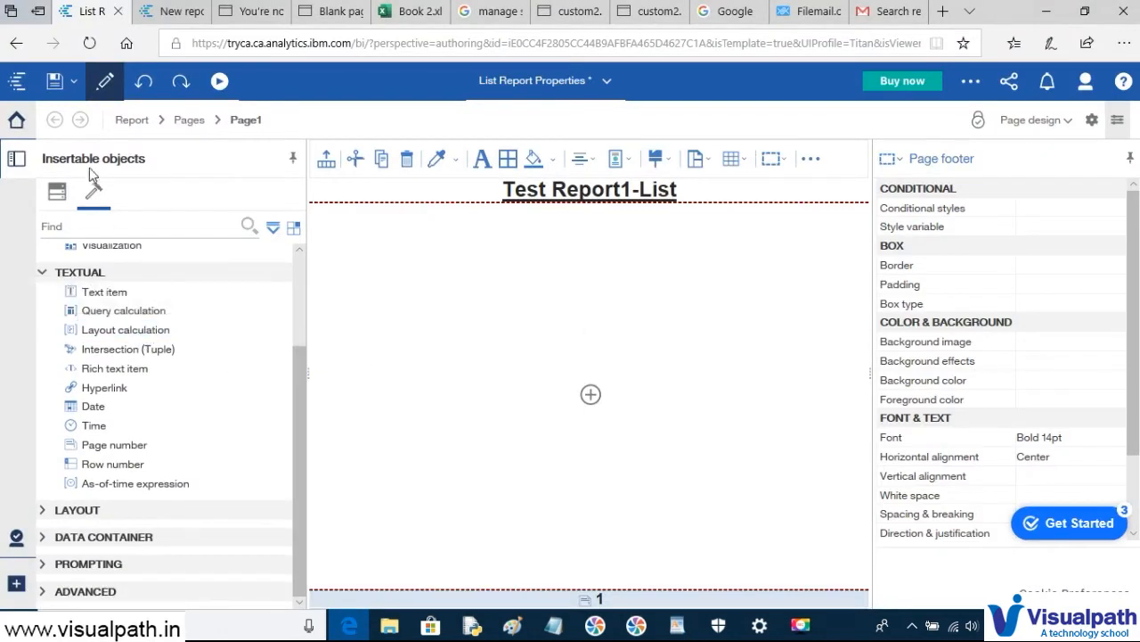
{"action": "left_click", "coordinate": [43, 539]}
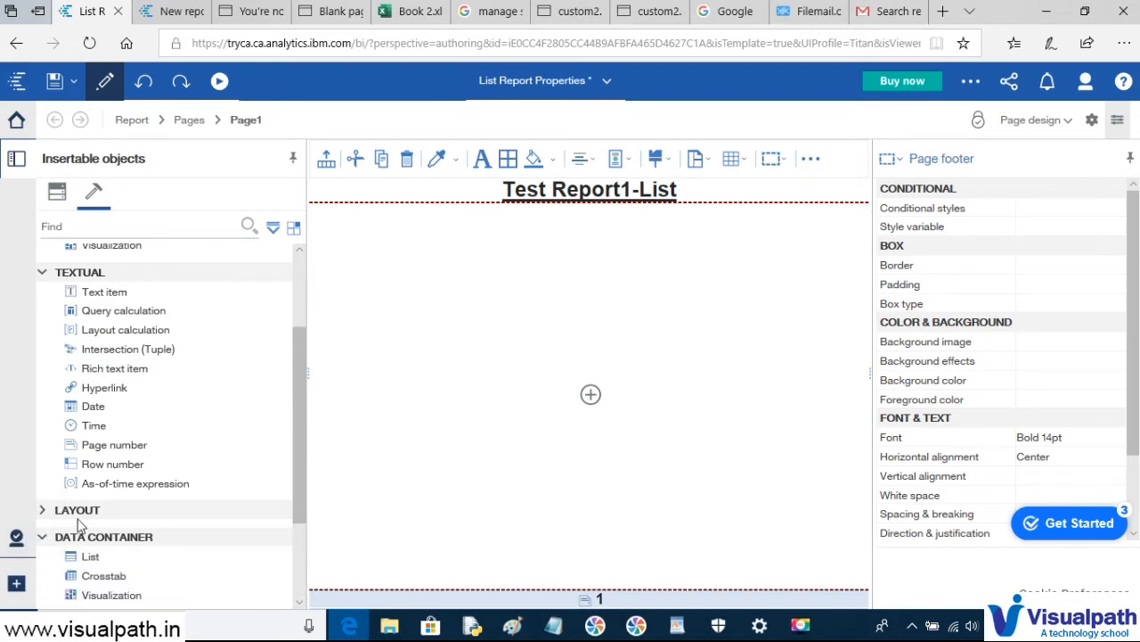
{"action": "scroll", "coordinate": [142, 468], "scroll_direction": "down", "scroll_amount": 2}
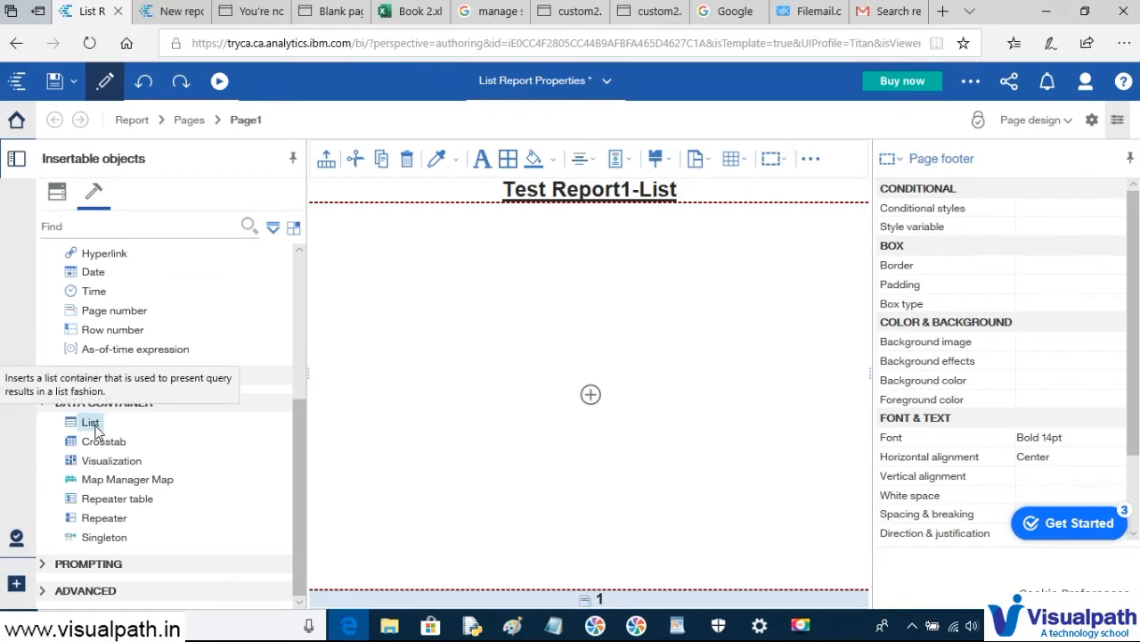
{"action": "left_click_drag", "start_coordinate": [96, 428], "coordinate": [384, 330]}
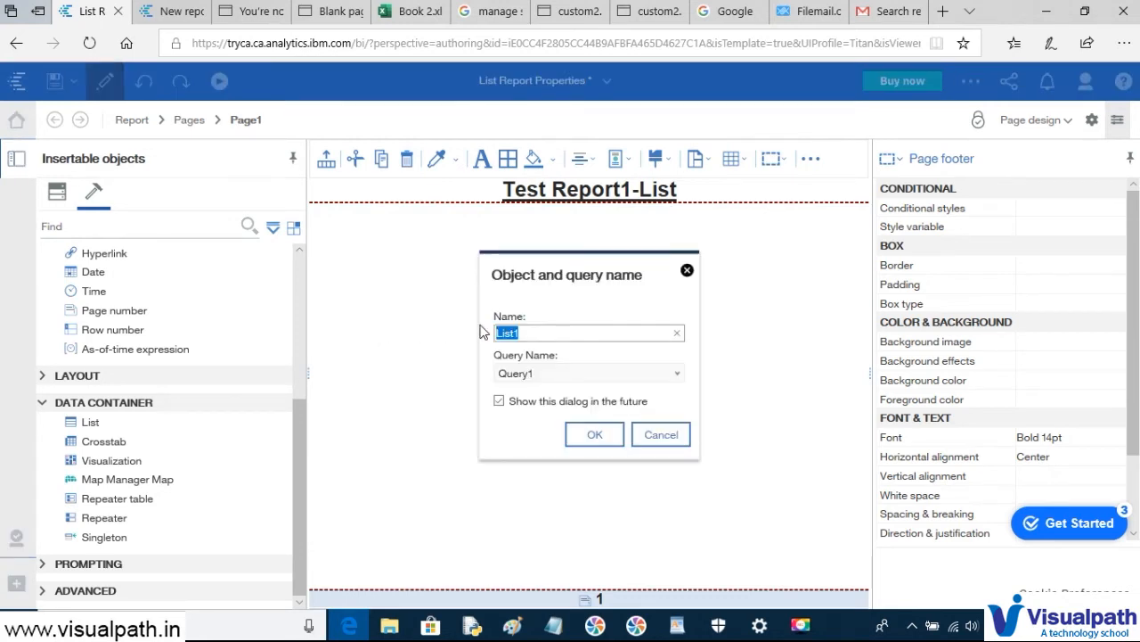
- Name the list 'List_Test_Properties' with query name 'Query_List' and confirm
{"action": "left_click", "coordinate": [538, 338]}
{"action": "key", "text": "BackSpace"}
{"action": "type", "text": "_Test_P"}
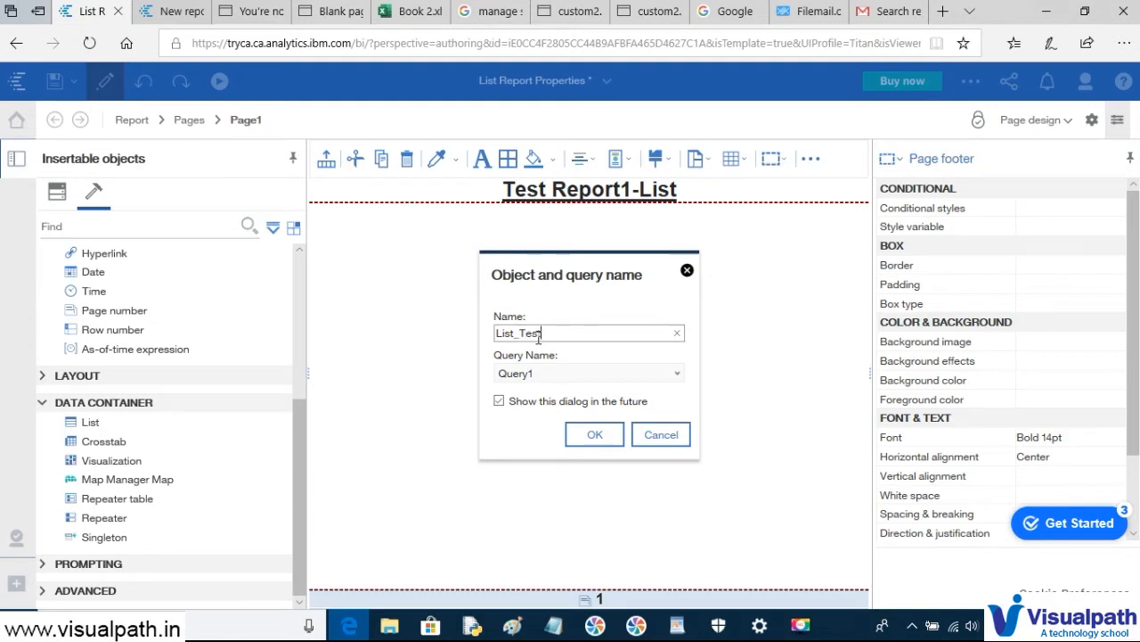
{"action": "type", "text": "roperties"}
{"action": "left_click_drag", "start_coordinate": [534, 373], "coordinate": [489, 378]}
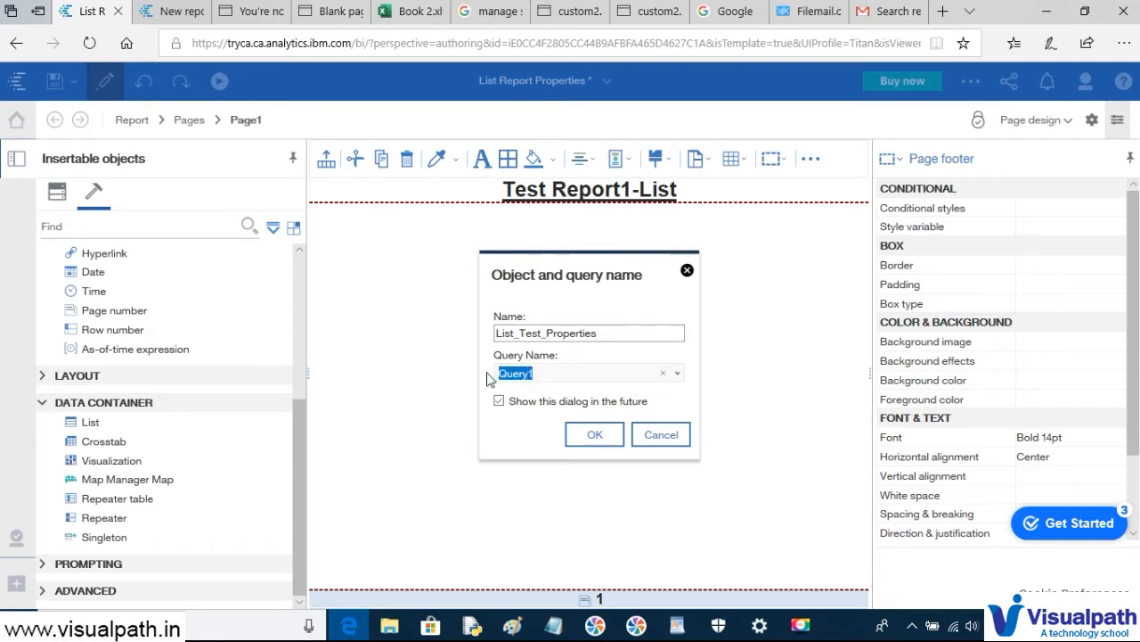
{"action": "left_click", "coordinate": [584, 376]}
{"action": "key", "text": "BackSpace"}
{"action": "type", "text": "_List"}
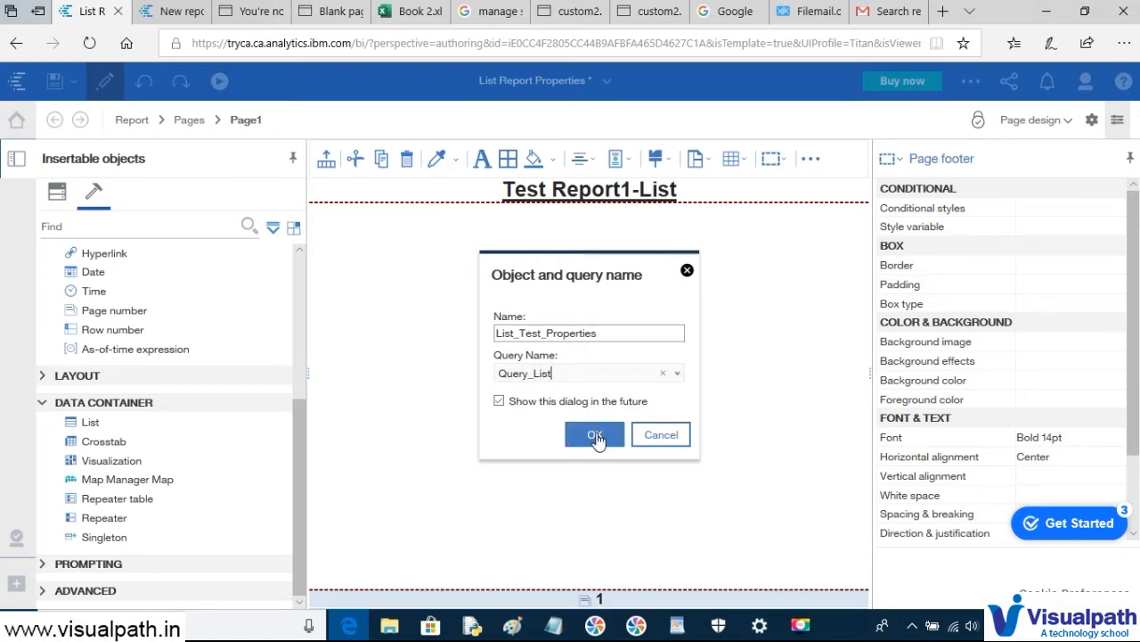
{"action": "left_click", "coordinate": [595, 437]}
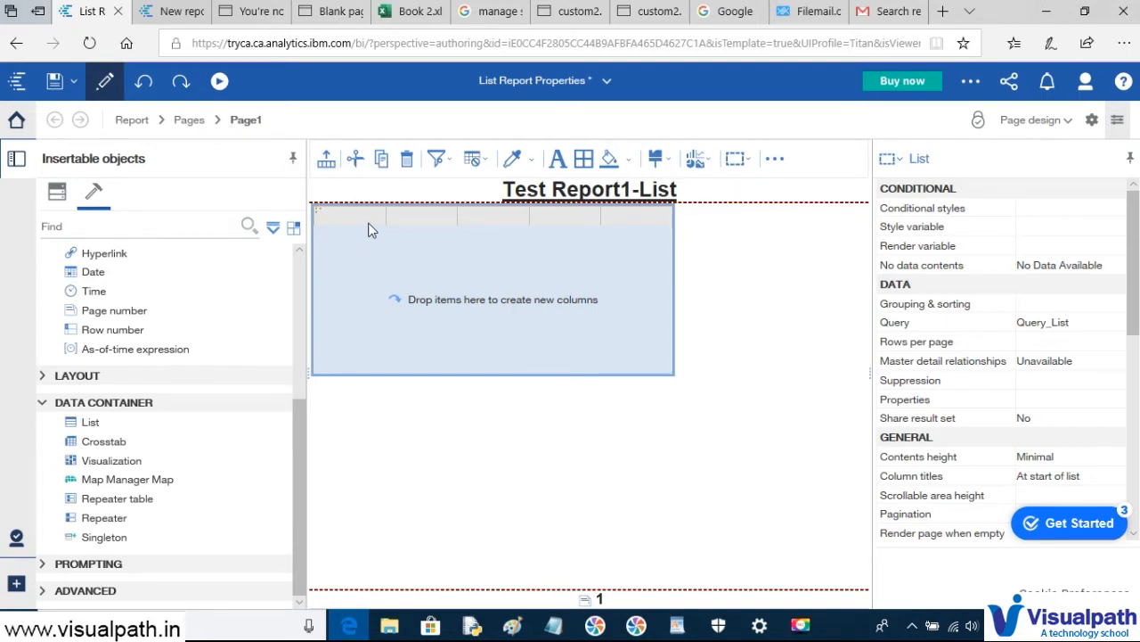
{"action": "left_click", "coordinate": [133, 125]}
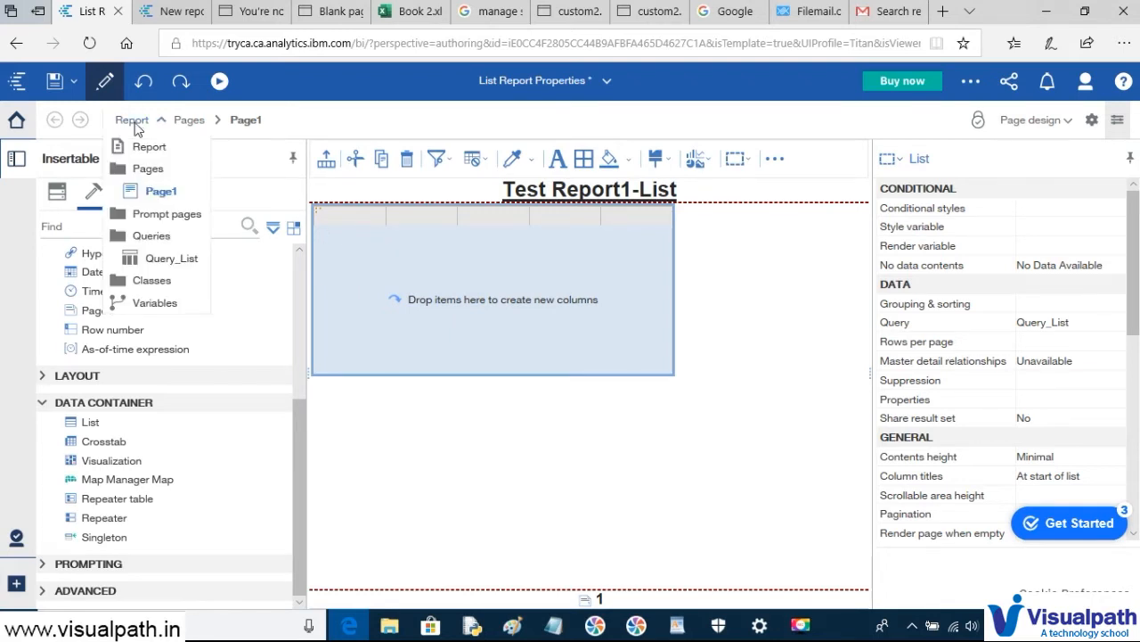
{"action": "left_click", "coordinate": [152, 236]}
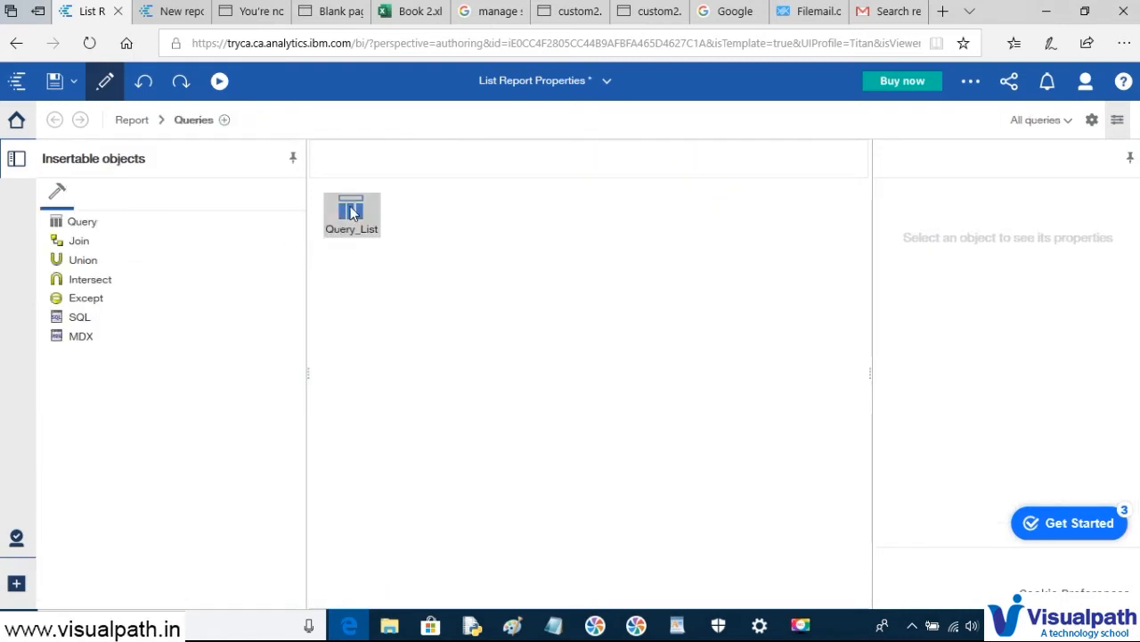
{"action": "left_click", "coordinate": [352, 211]}
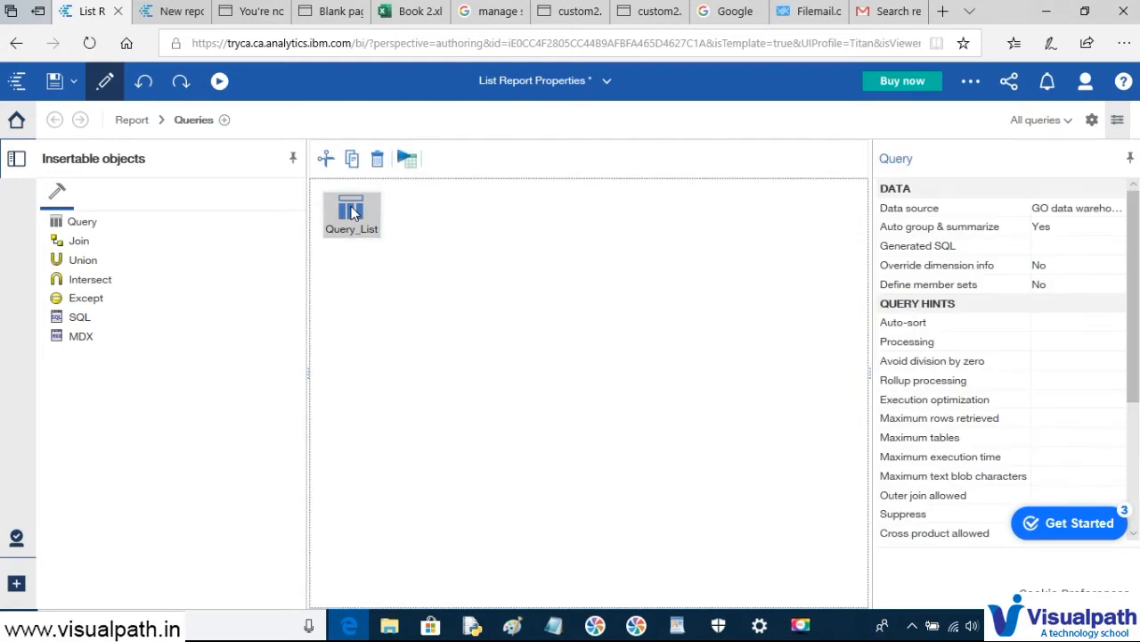
{"action": "left_click", "coordinate": [1099, 253]}
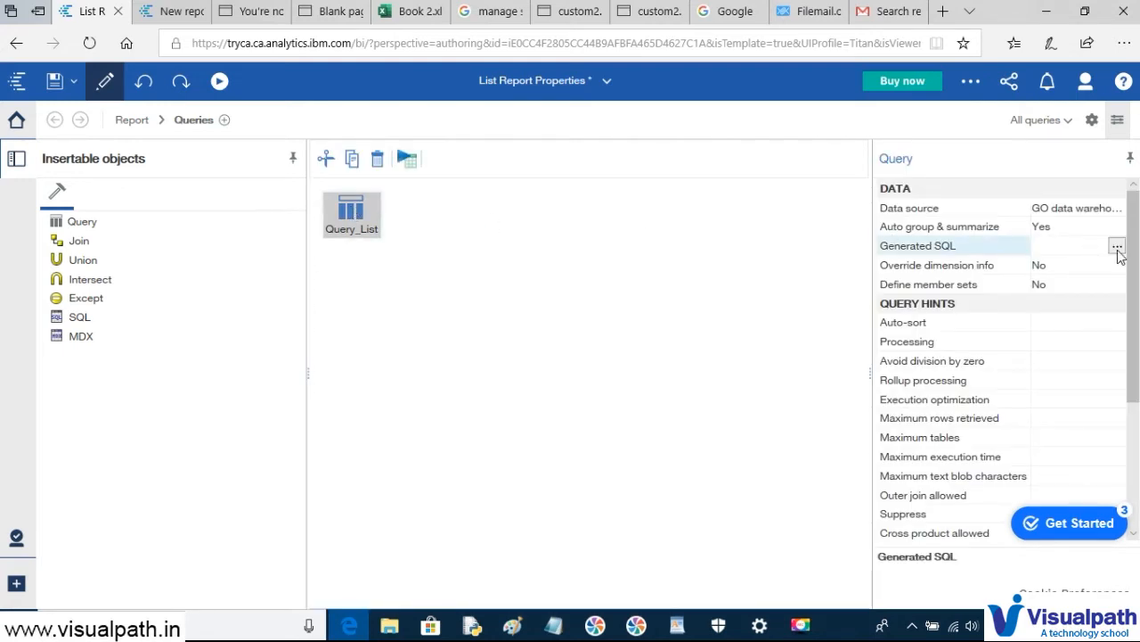
{"action": "left_click", "coordinate": [1117, 247]}
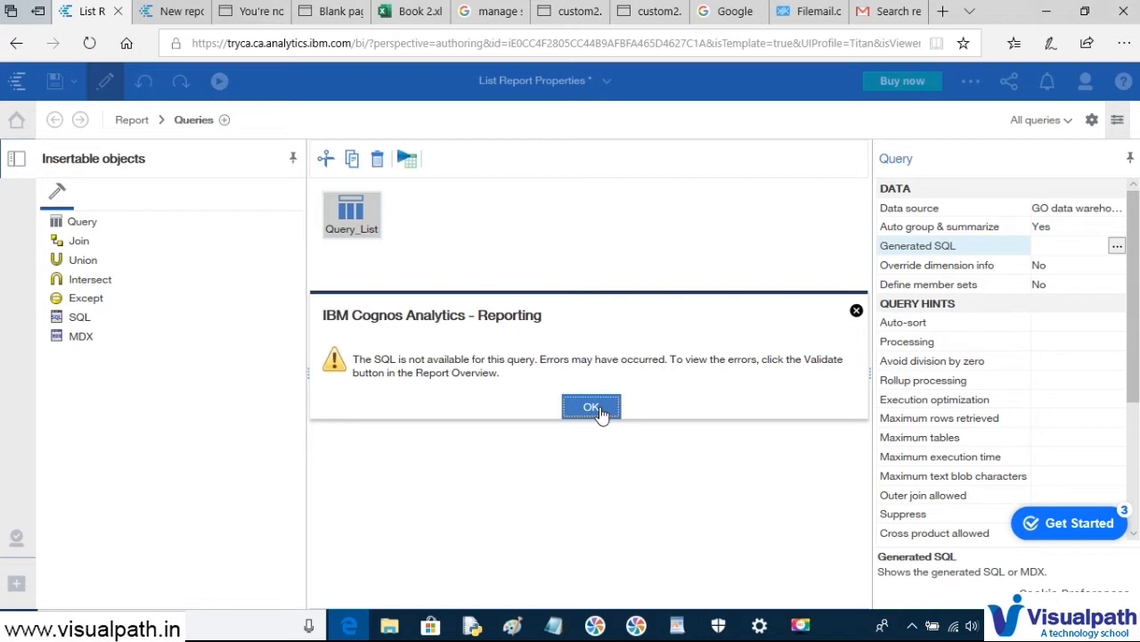
{"action": "left_click", "coordinate": [591, 409]}
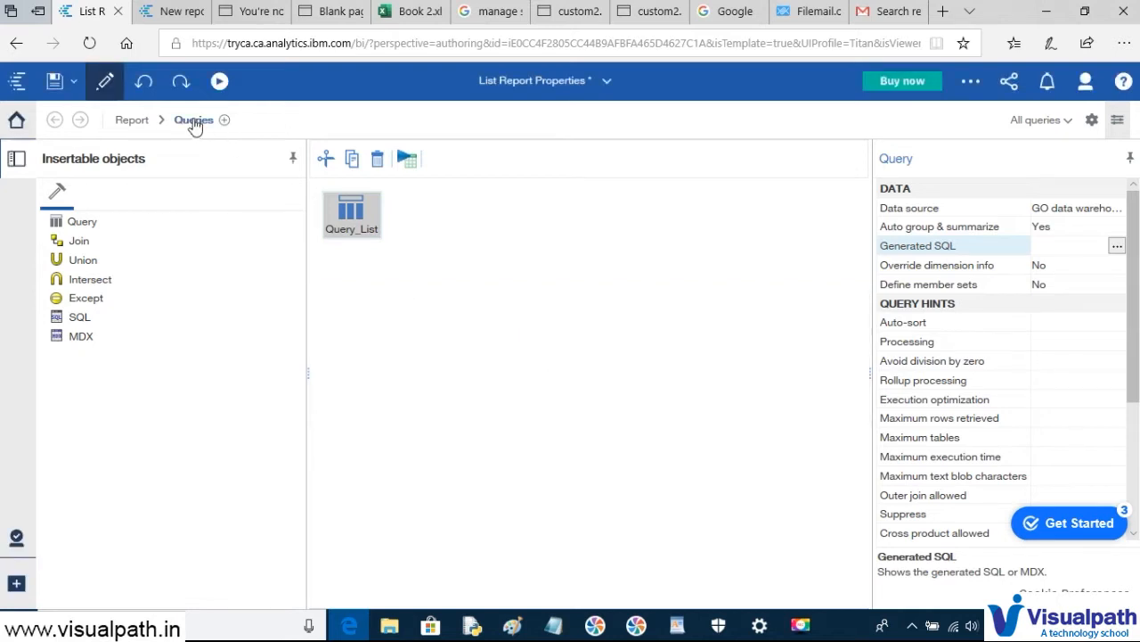
{"action": "left_click", "coordinate": [142, 122]}
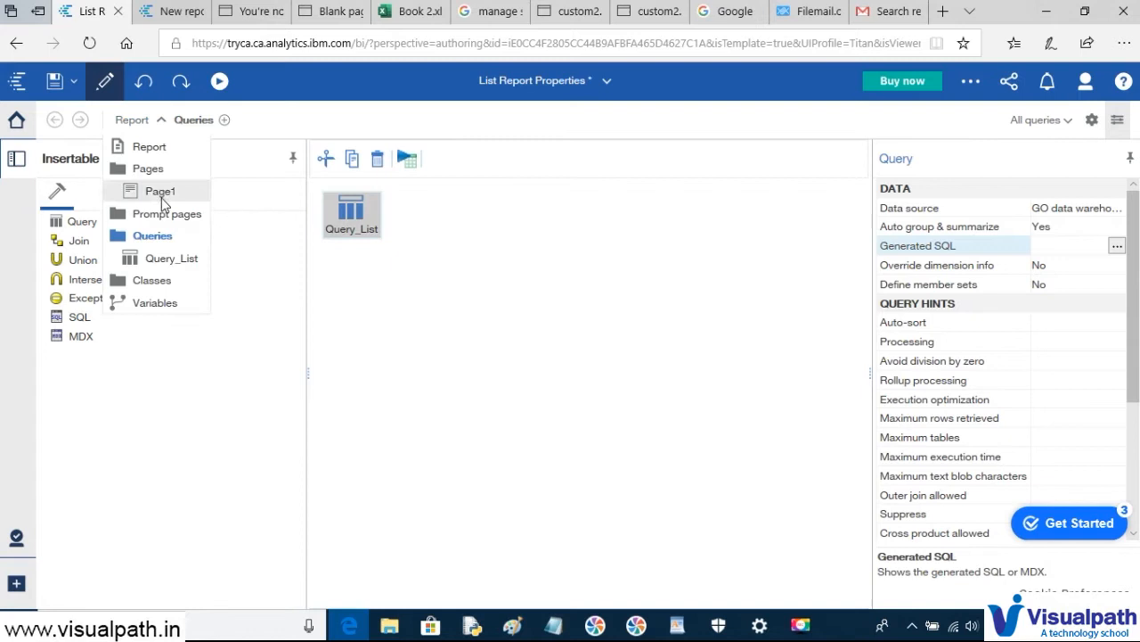
{"action": "left_click", "coordinate": [132, 122]}
{"action": "left_click", "coordinate": [160, 122]}
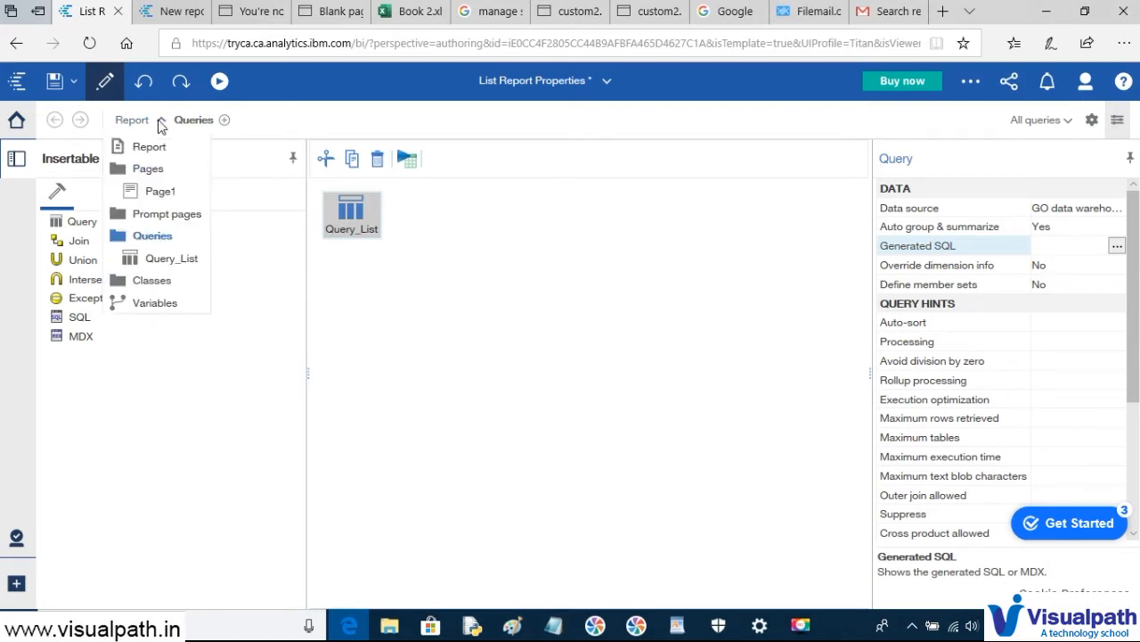
{"action": "left_click", "coordinate": [161, 196]}
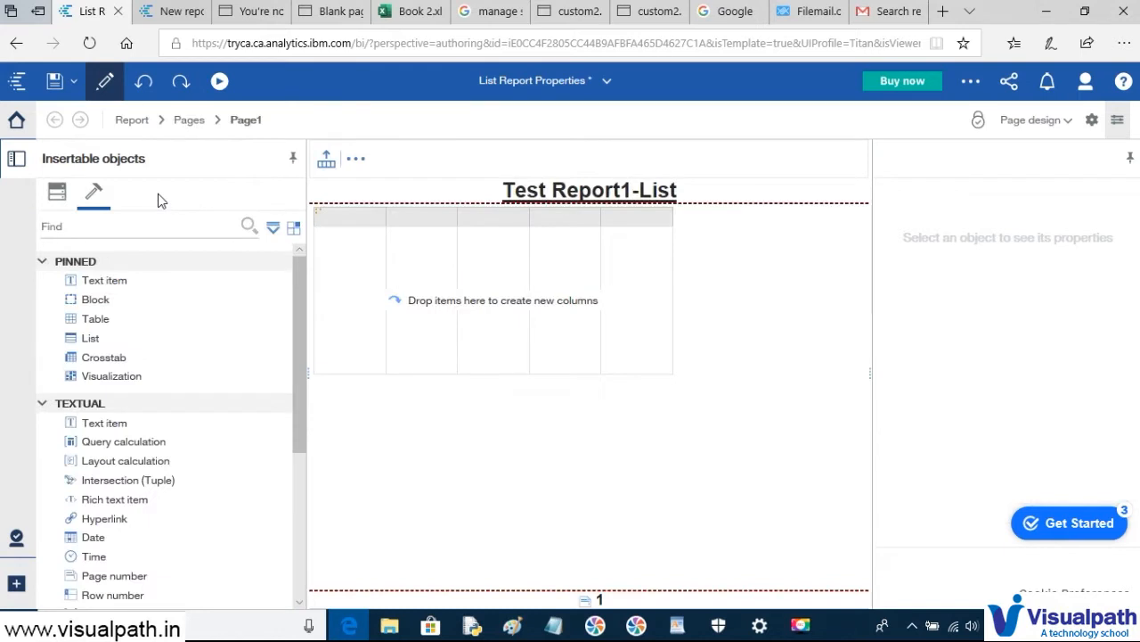
{"action": "left_click", "coordinate": [319, 216]}
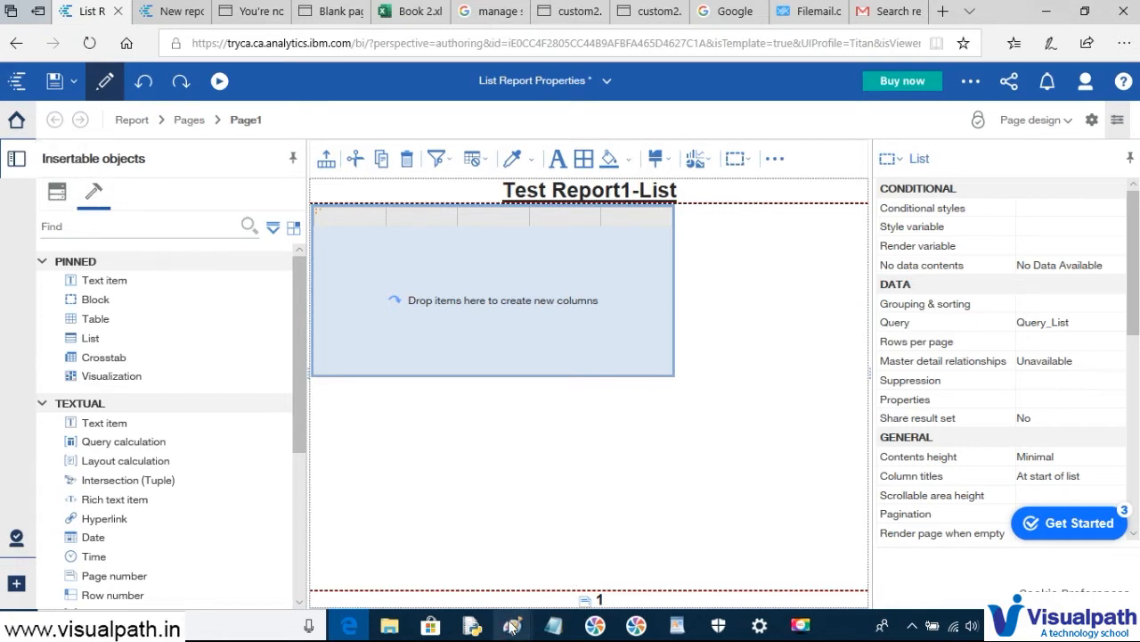
{"action": "mouse_move", "coordinate": [513, 626]}
{"action": "left_click", "coordinate": [559, 583]}
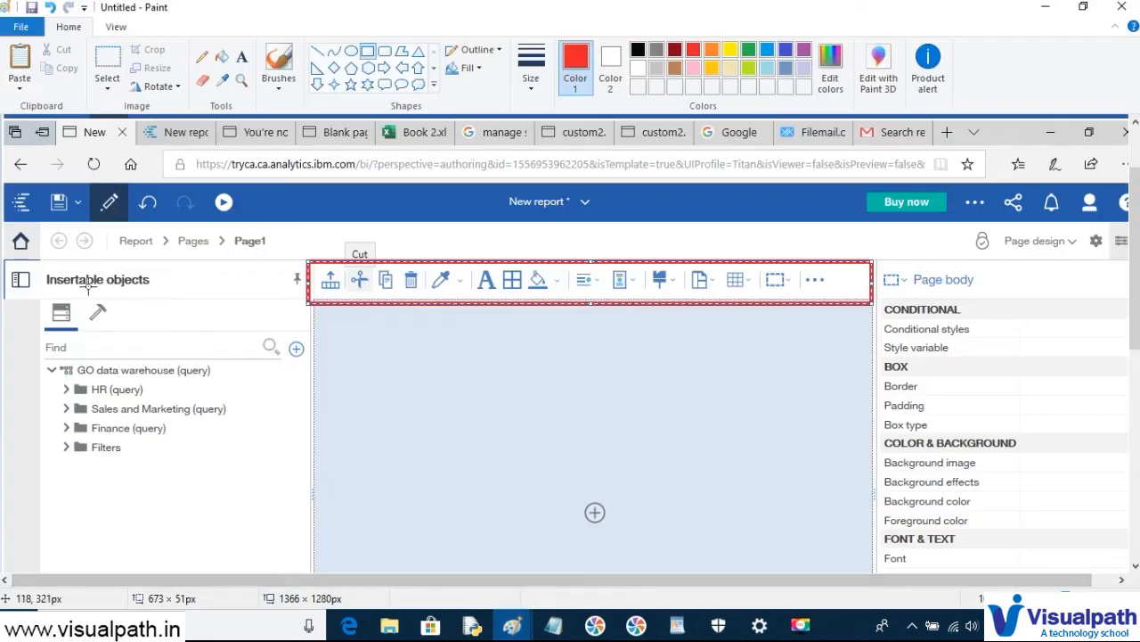
{"action": "left_click_drag", "start_coordinate": [50, 299], "coordinate": [87, 333]}
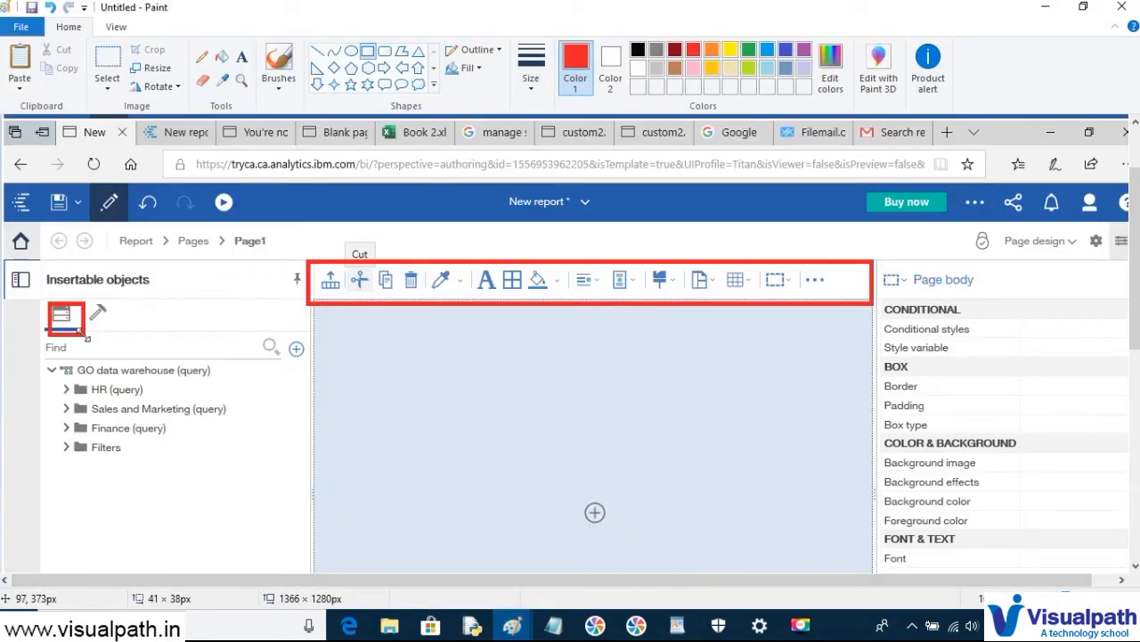
{"action": "key", "text": "alt+Tab"}
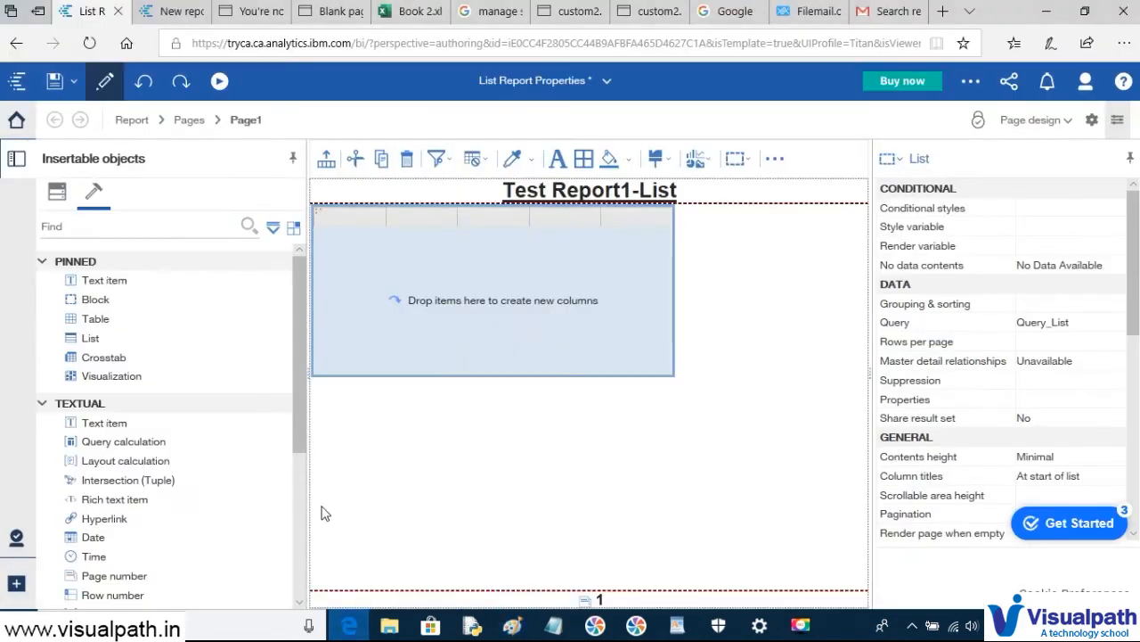
- Expand Sales and Marketing (query) and Sales (query) in the Sources tree to list Sales fact, Products, Retailers, Time
{"action": "left_click", "coordinate": [59, 200]}
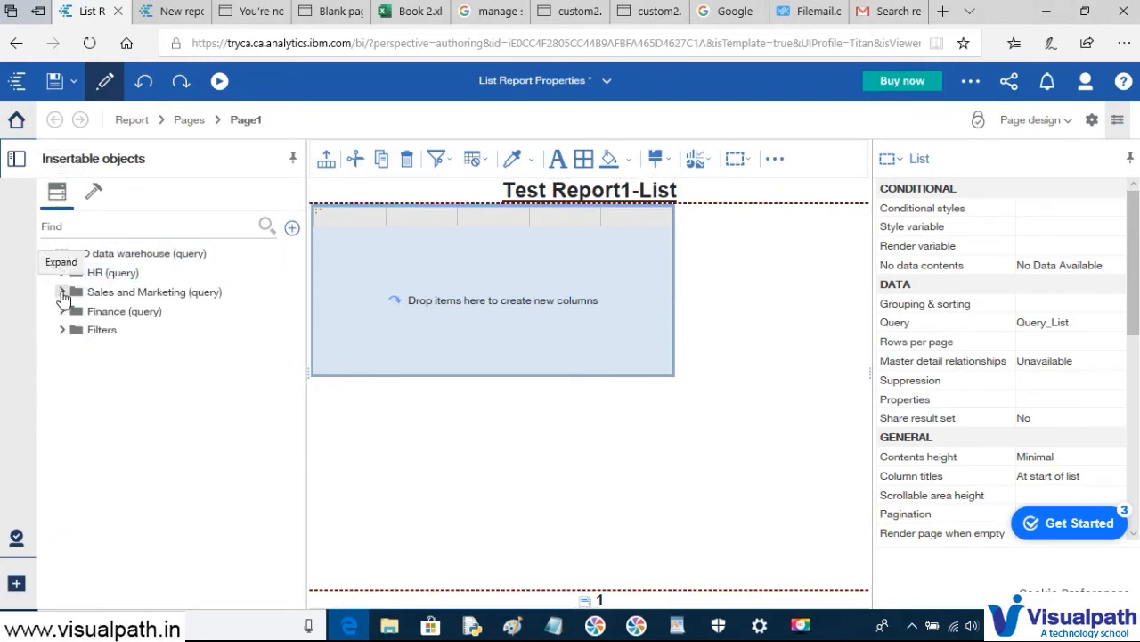
{"action": "left_click", "coordinate": [62, 293]}
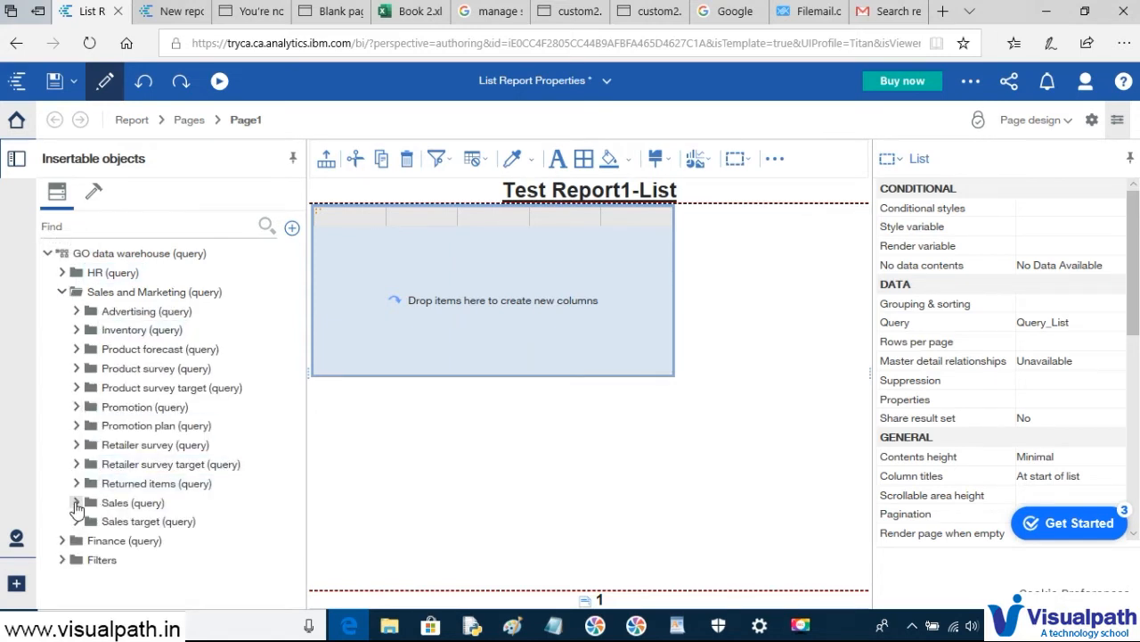
{"action": "left_click", "coordinate": [76, 503]}
{"action": "scroll", "coordinate": [160, 454], "scroll_direction": "down", "scroll_amount": 1}
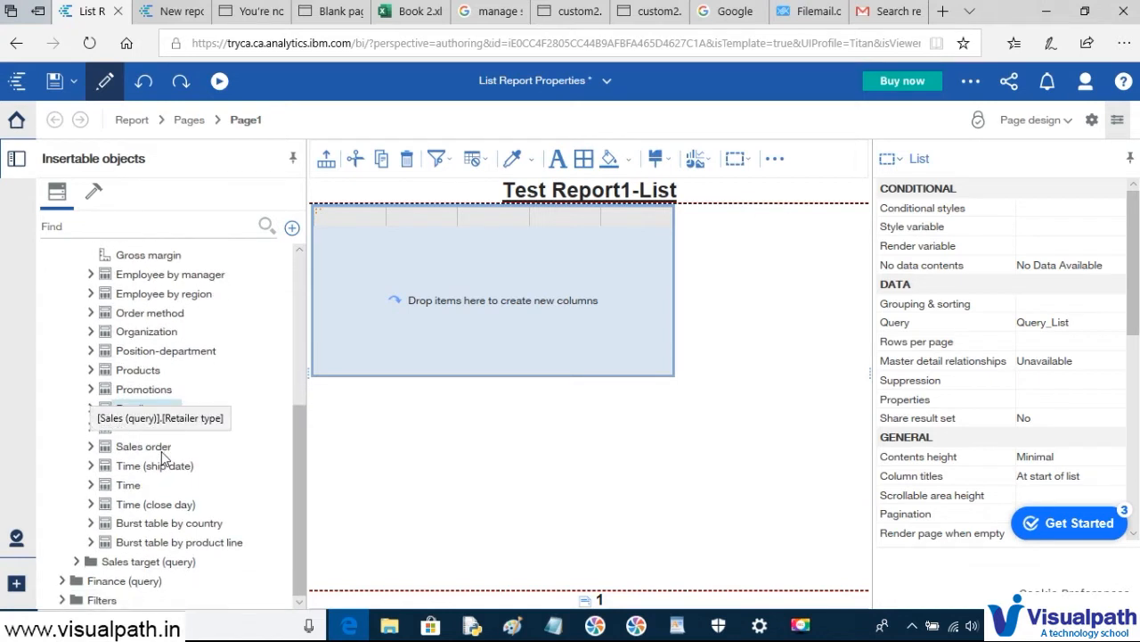
- Add Product type and Product columns from the Products table to the list
{"action": "left_click", "coordinate": [90, 370]}
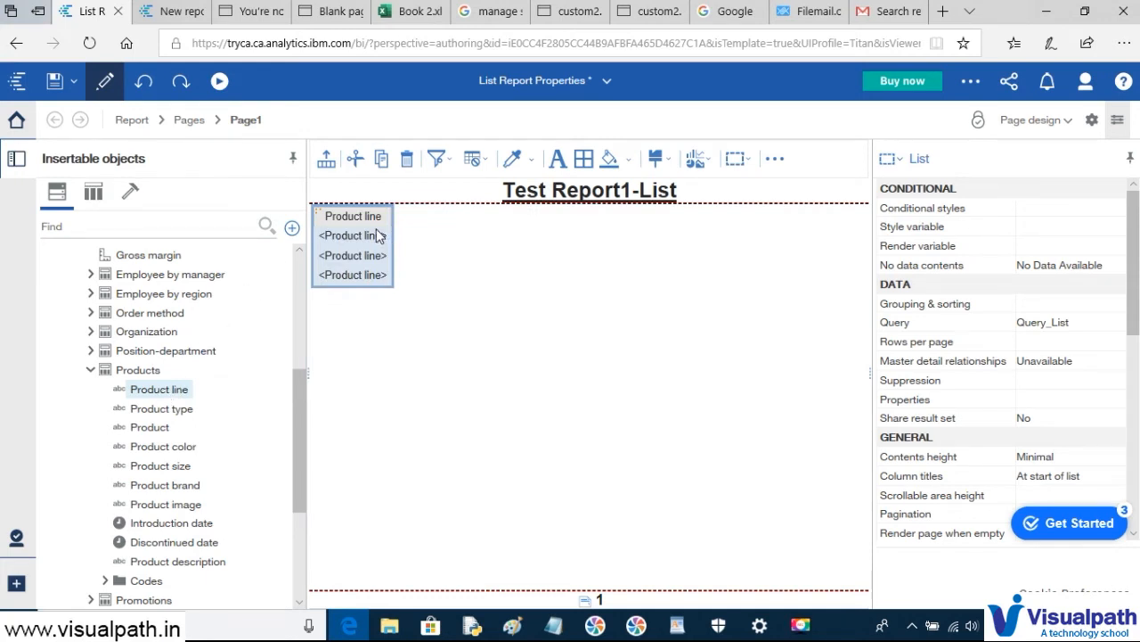
{"action": "left_click", "coordinate": [153, 411]}
{"action": "double_click", "coordinate": [153, 411]}
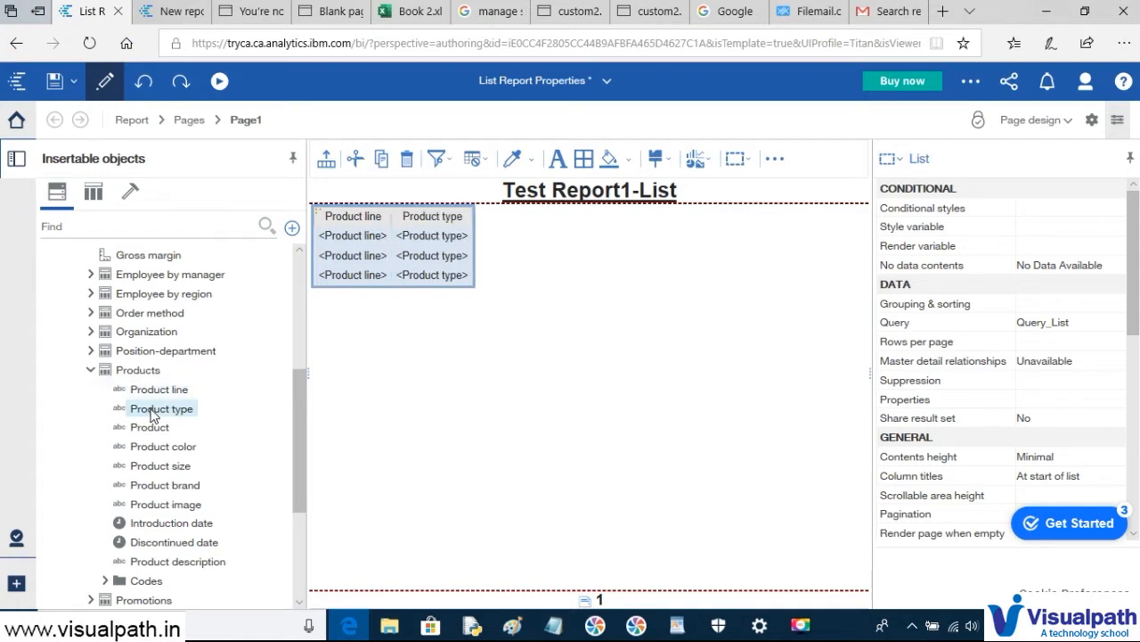
{"action": "double_click", "coordinate": [151, 428]}
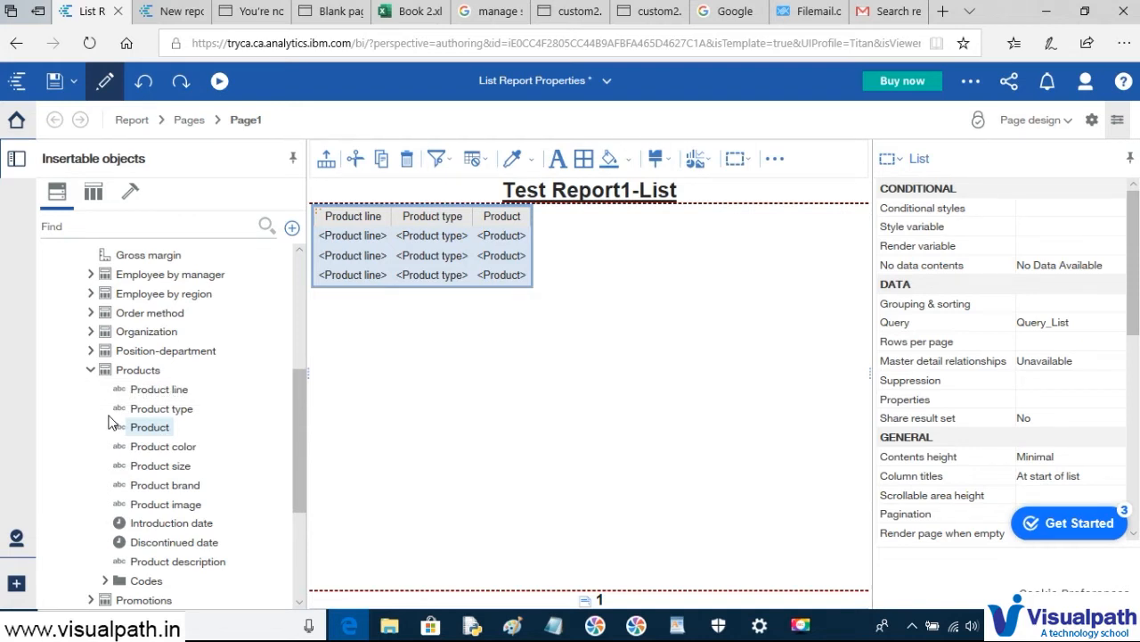
- Add the Revenue column from Sales fact and save the report
{"action": "left_click", "coordinate": [90, 370]}
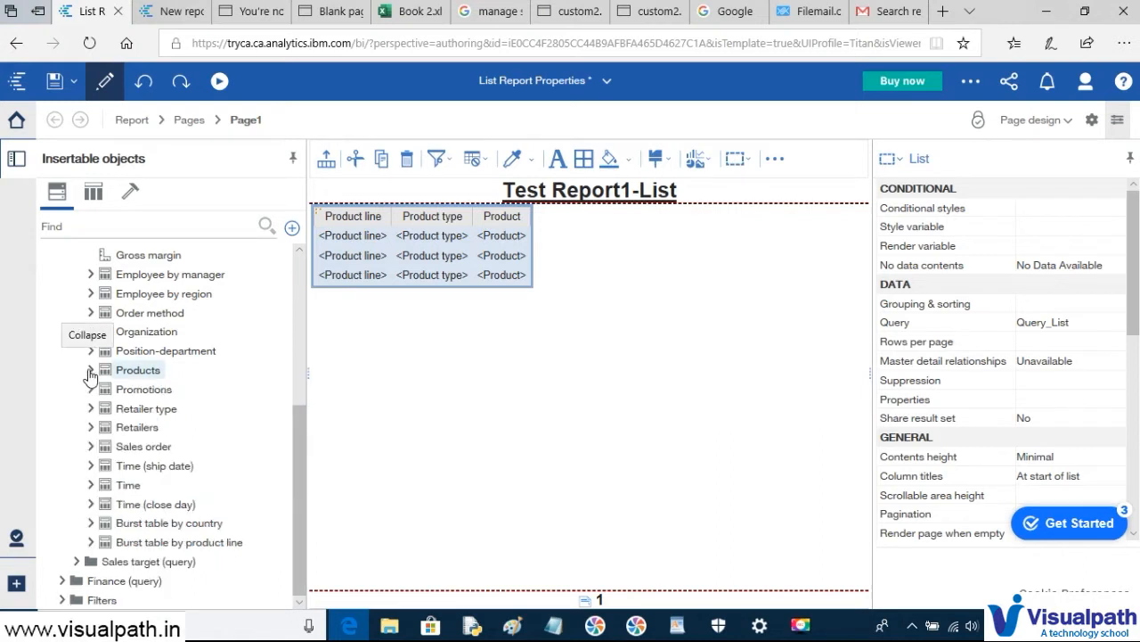
{"action": "scroll", "coordinate": [90, 374], "scroll_direction": "up", "scroll_amount": 3}
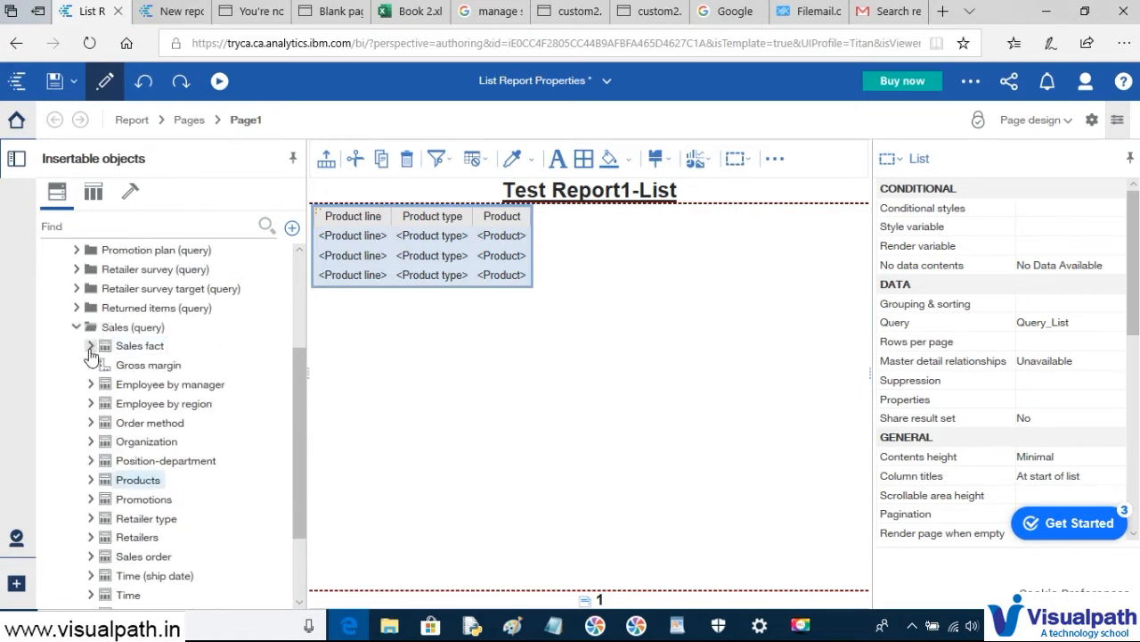
{"action": "left_click", "coordinate": [90, 346]}
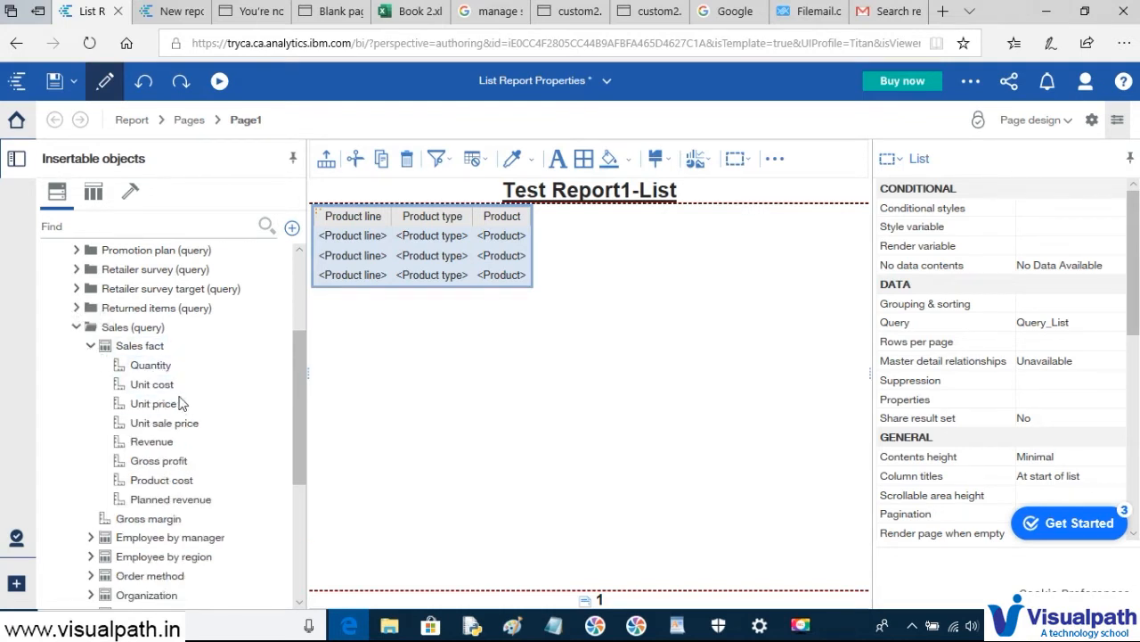
{"action": "double_click", "coordinate": [152, 442]}
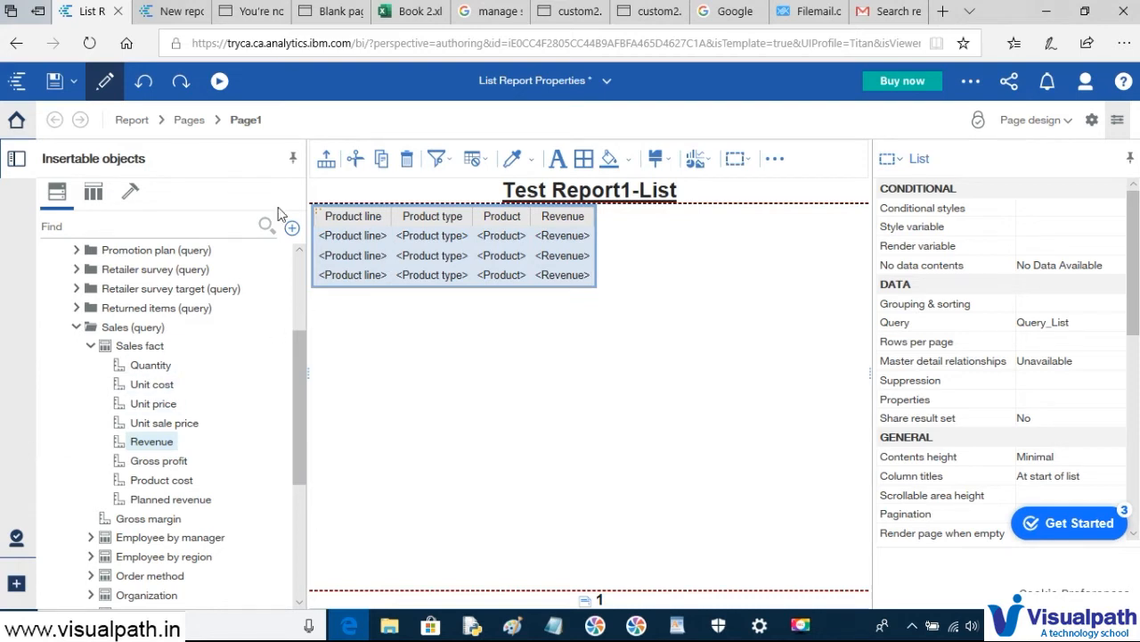
{"action": "left_click", "coordinate": [54, 84]}
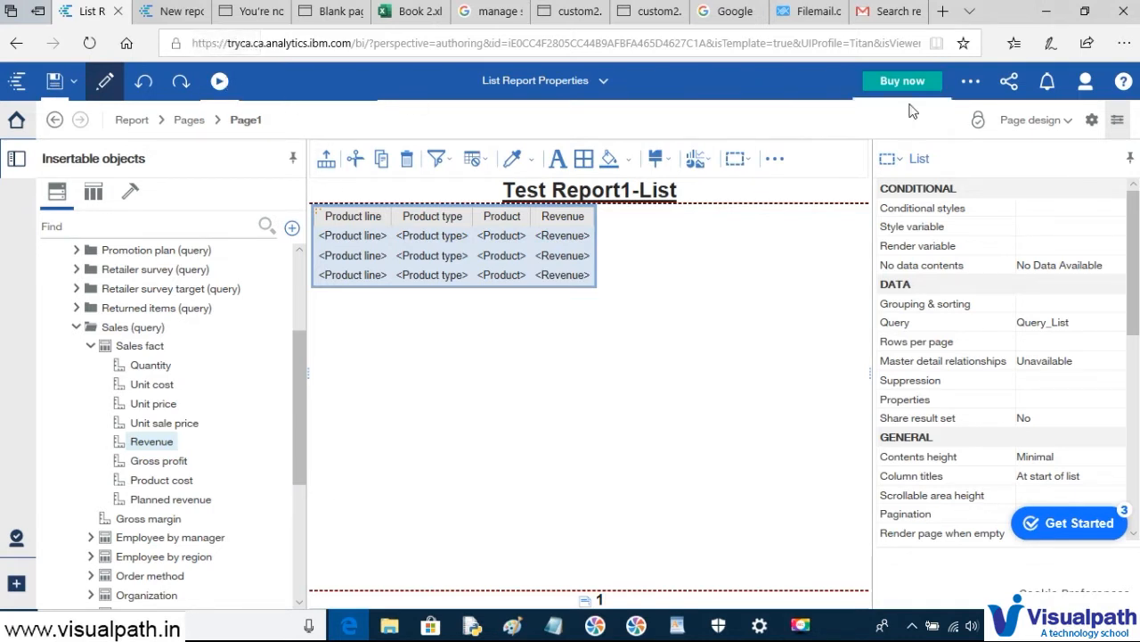
{"action": "left_click", "coordinate": [1092, 121]}
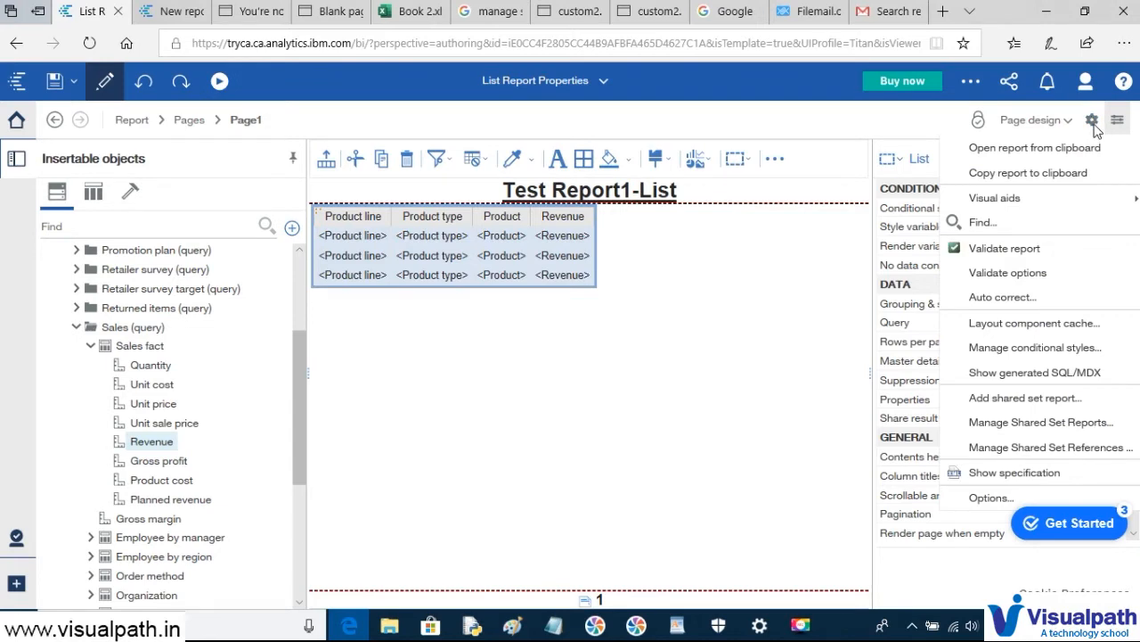
{"action": "key", "text": "alt+Tab"}
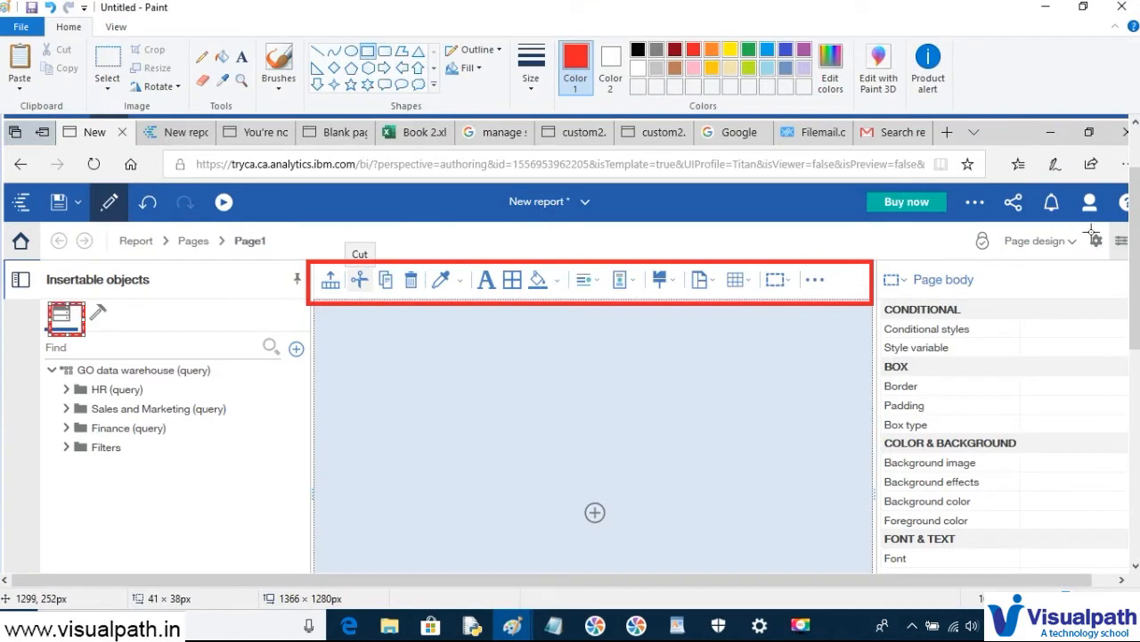
{"action": "left_click_drag", "start_coordinate": [1086, 226], "coordinate": [1109, 257]}
{"action": "key", "text": "alt+Tab"}
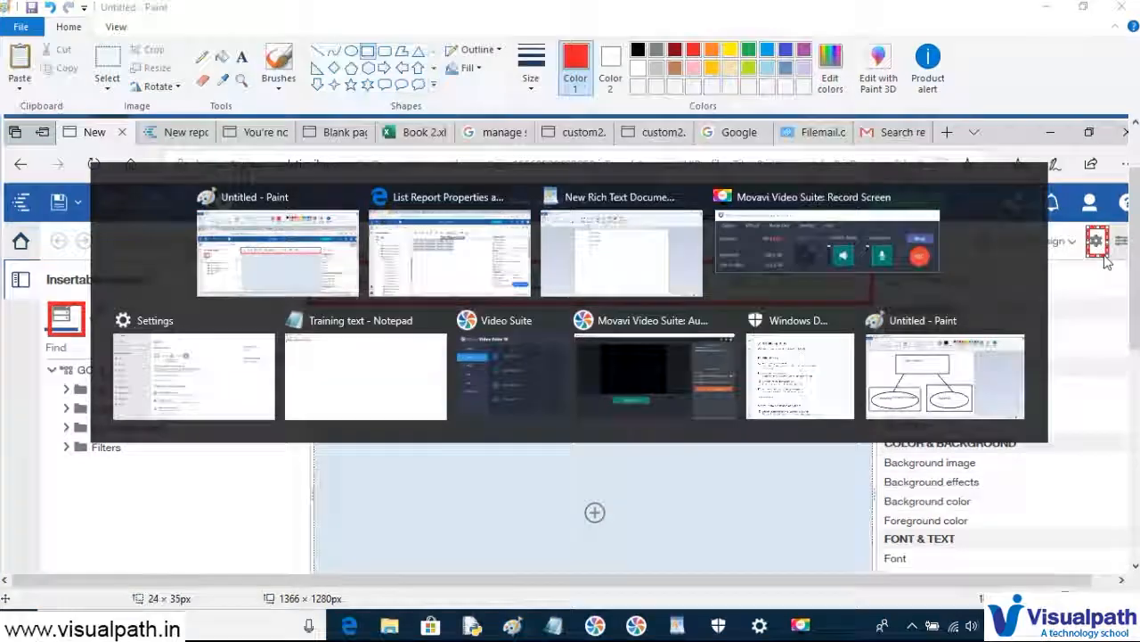
{"action": "left_click", "coordinate": [1094, 122]}
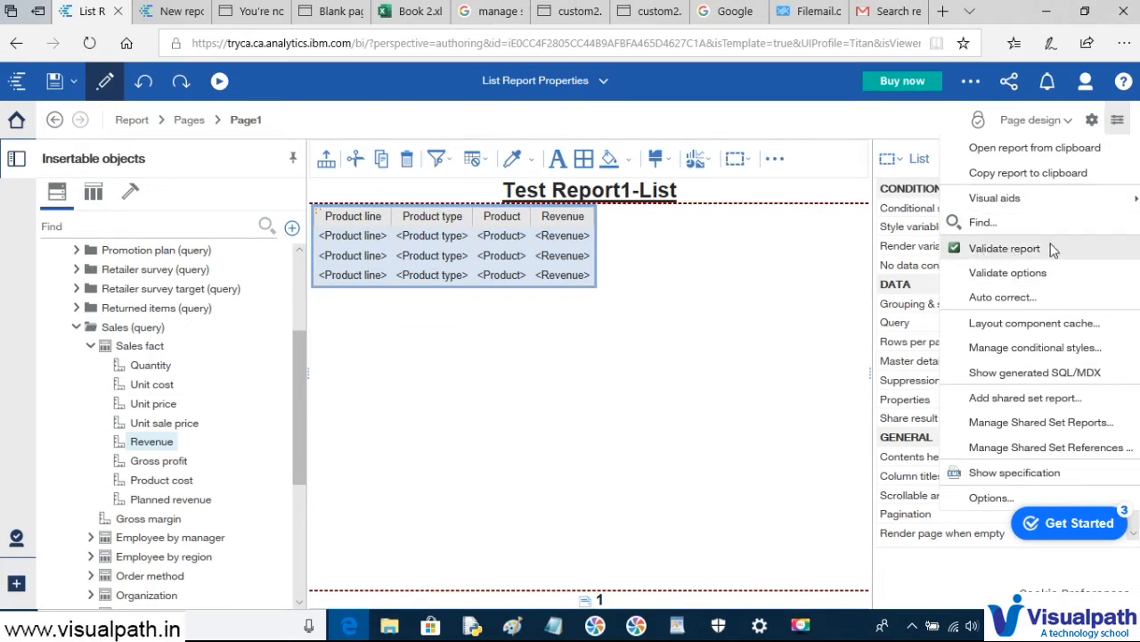
{"action": "left_click", "coordinate": [1025, 256]}
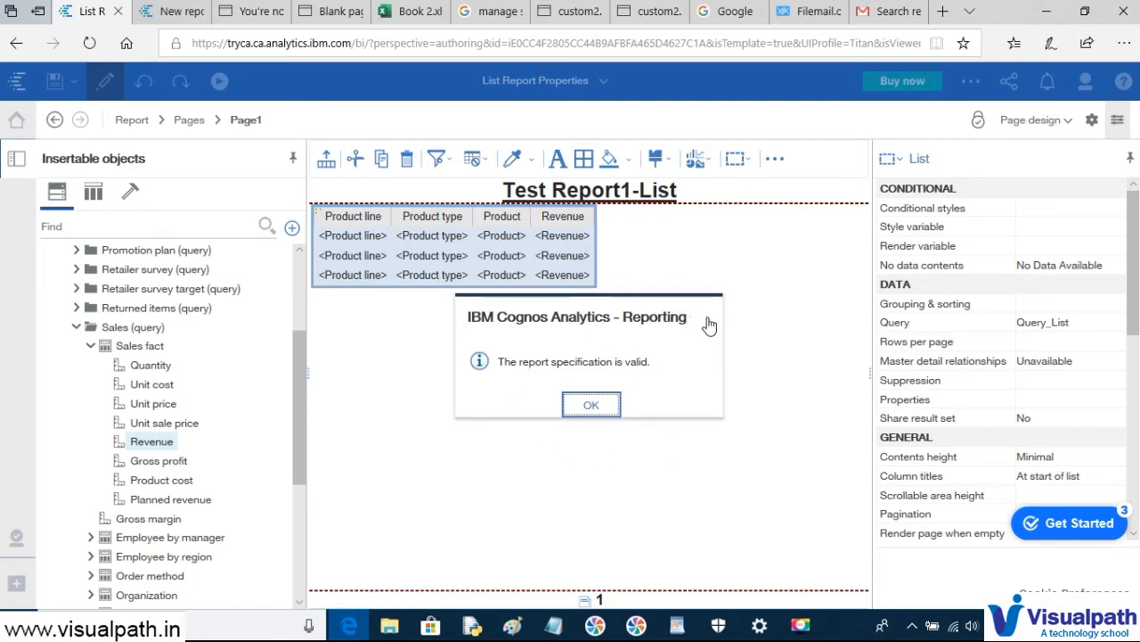
{"action": "left_click", "coordinate": [600, 411]}
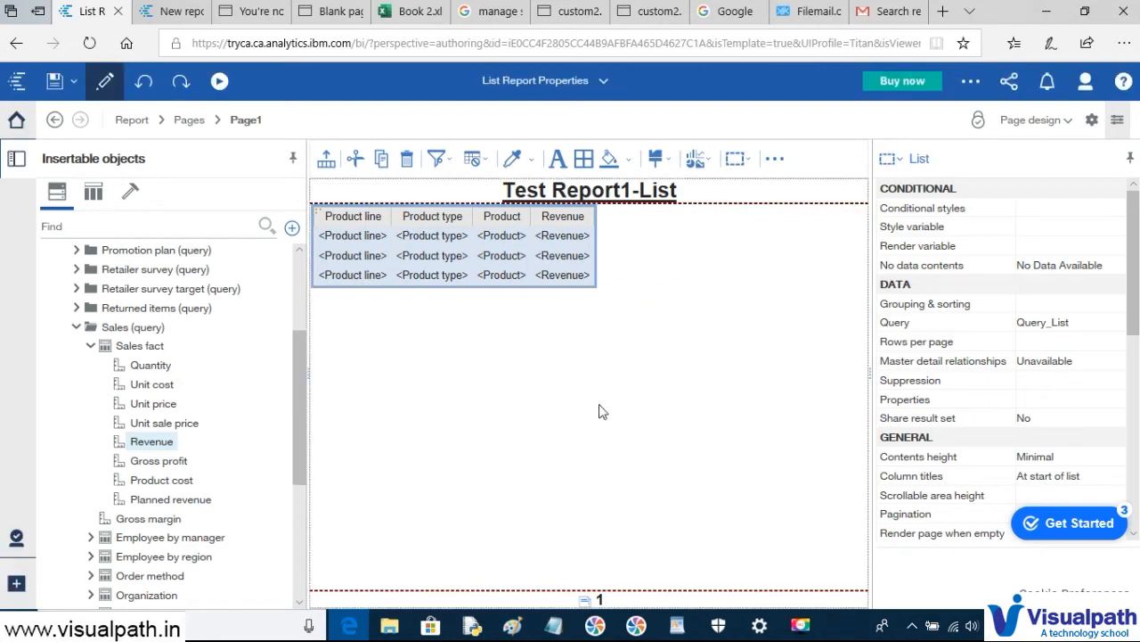
- Run the report as HTML, check the repeated Golf Equipment values, then return to authoring
{"action": "left_click", "coordinate": [219, 84]}
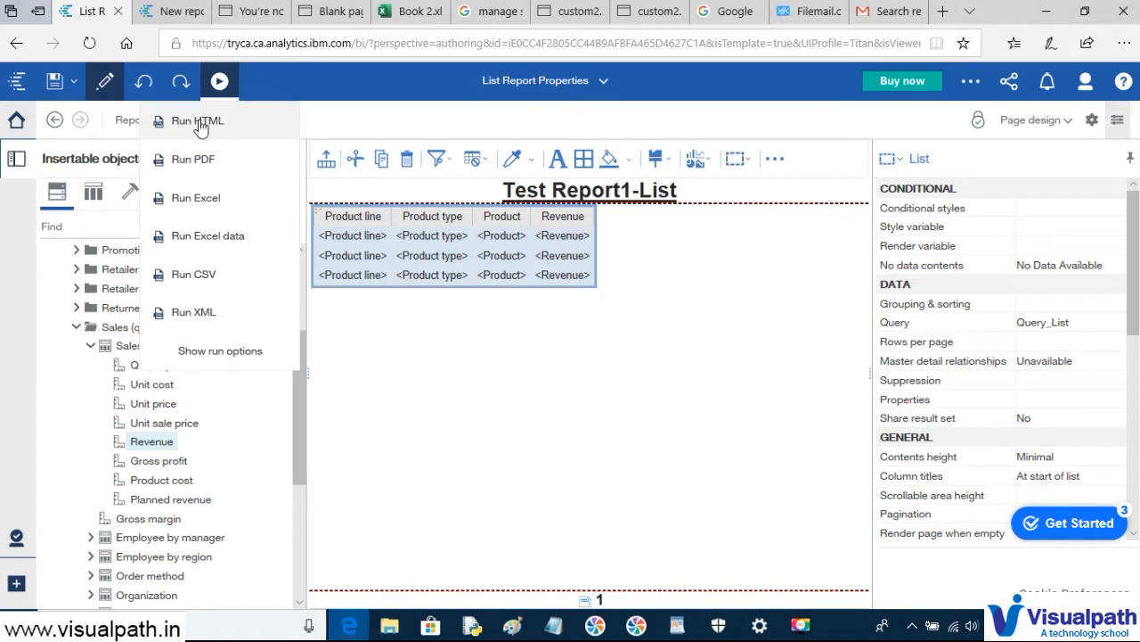
{"action": "left_click", "coordinate": [200, 122]}
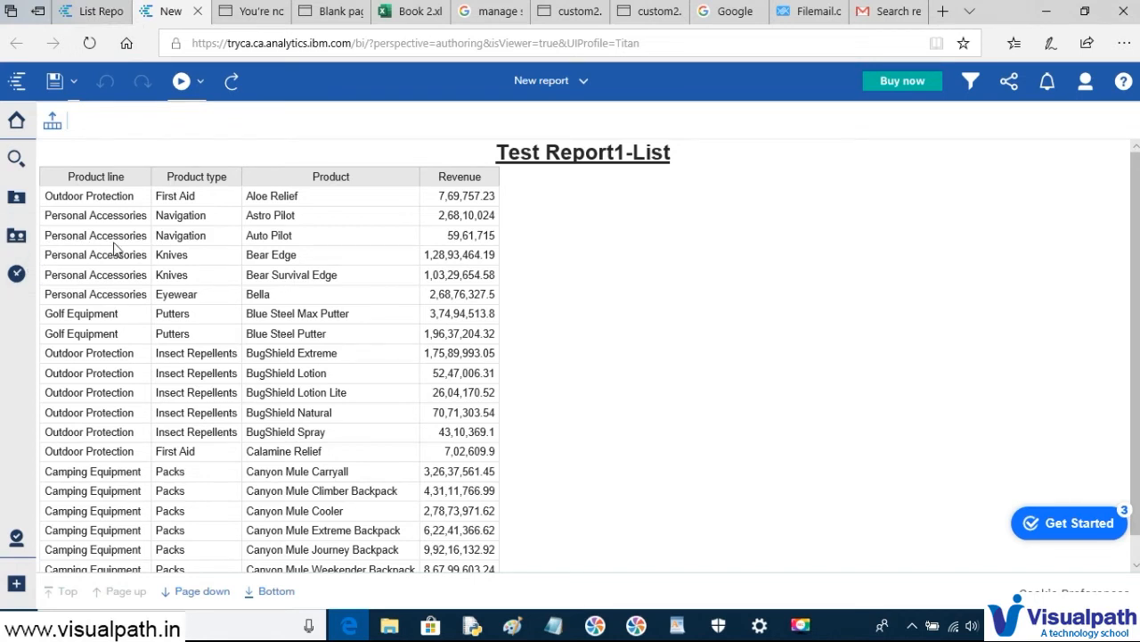
{"action": "left_click", "coordinate": [100, 218]}
{"action": "left_click", "coordinate": [117, 314]}
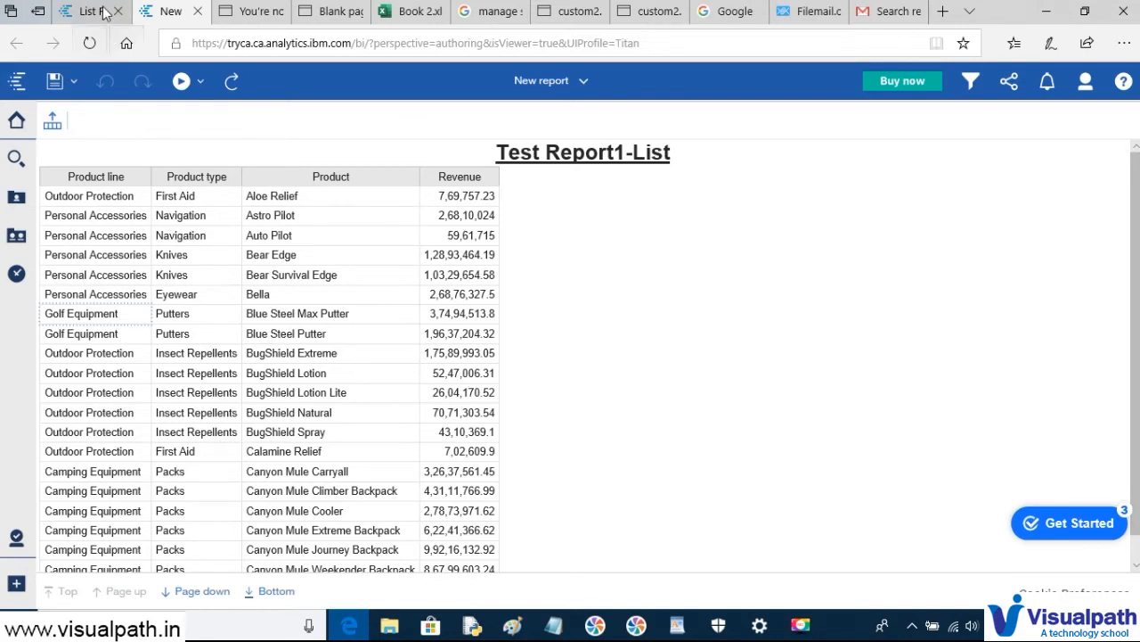
{"action": "mouse_move", "coordinate": [87, 15]}
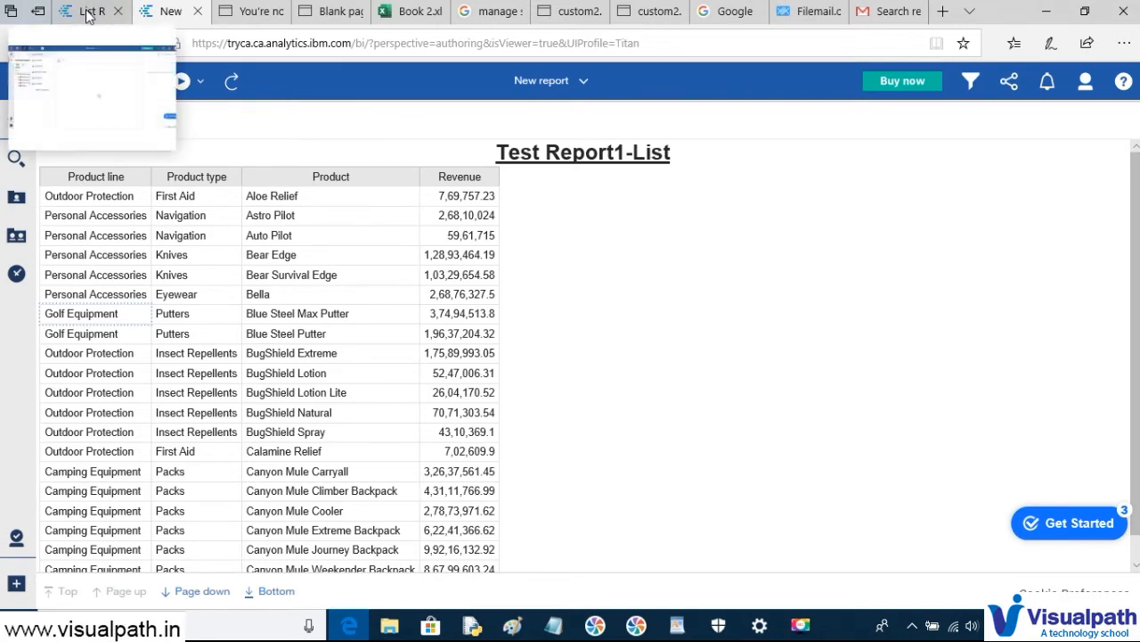
{"action": "left_click", "coordinate": [87, 15]}
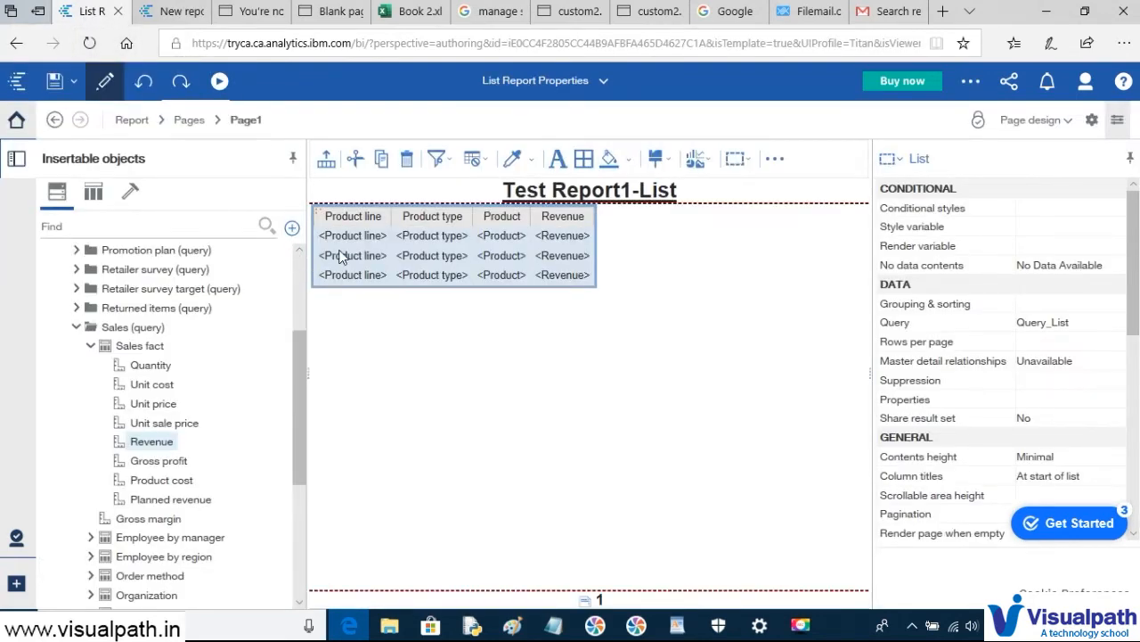
- Group the list on the Product line and Product type columns, then select the Product column
{"action": "left_click", "coordinate": [341, 258]}
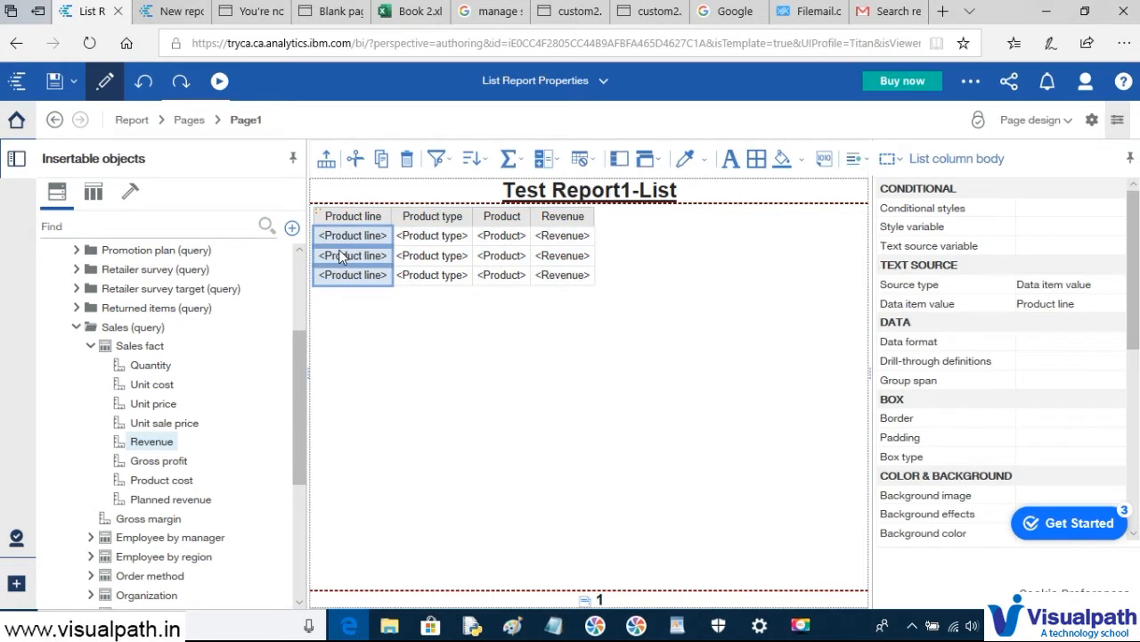
{"action": "left_click", "coordinate": [431, 242], "text": "shift"}
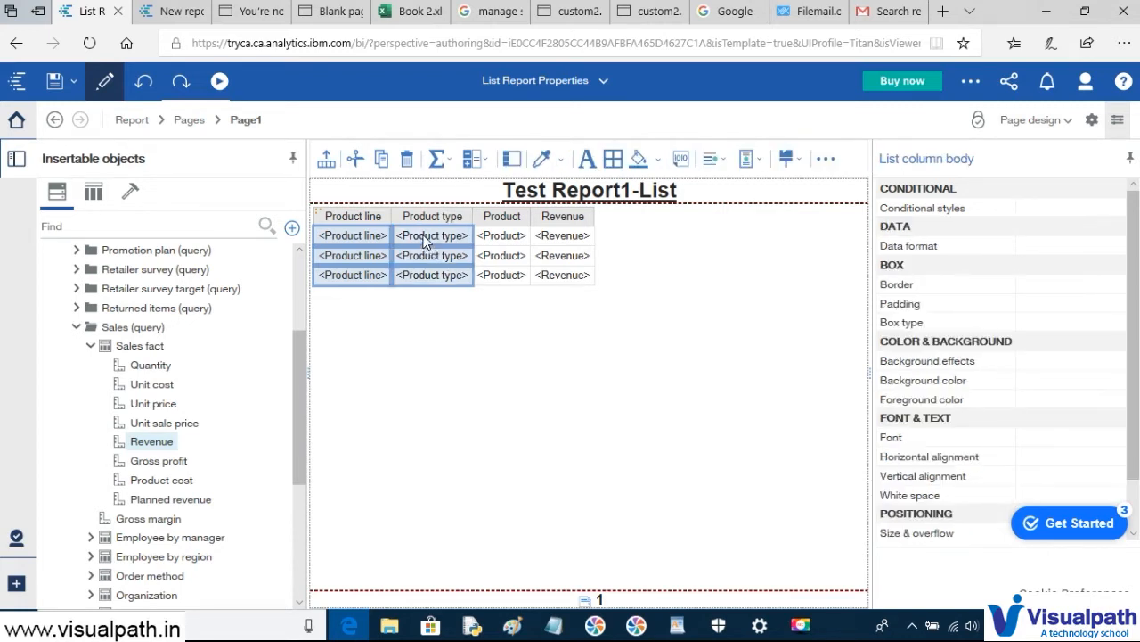
{"action": "left_click", "coordinate": [511, 160]}
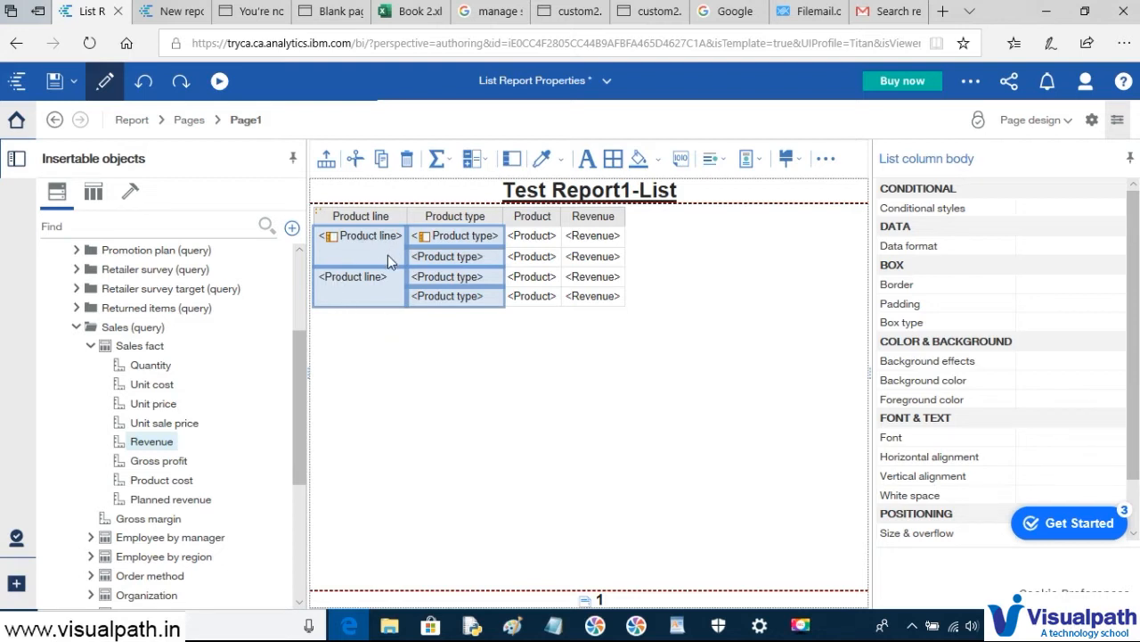
{"action": "left_click", "coordinate": [548, 341]}
{"action": "left_click", "coordinate": [548, 296]}
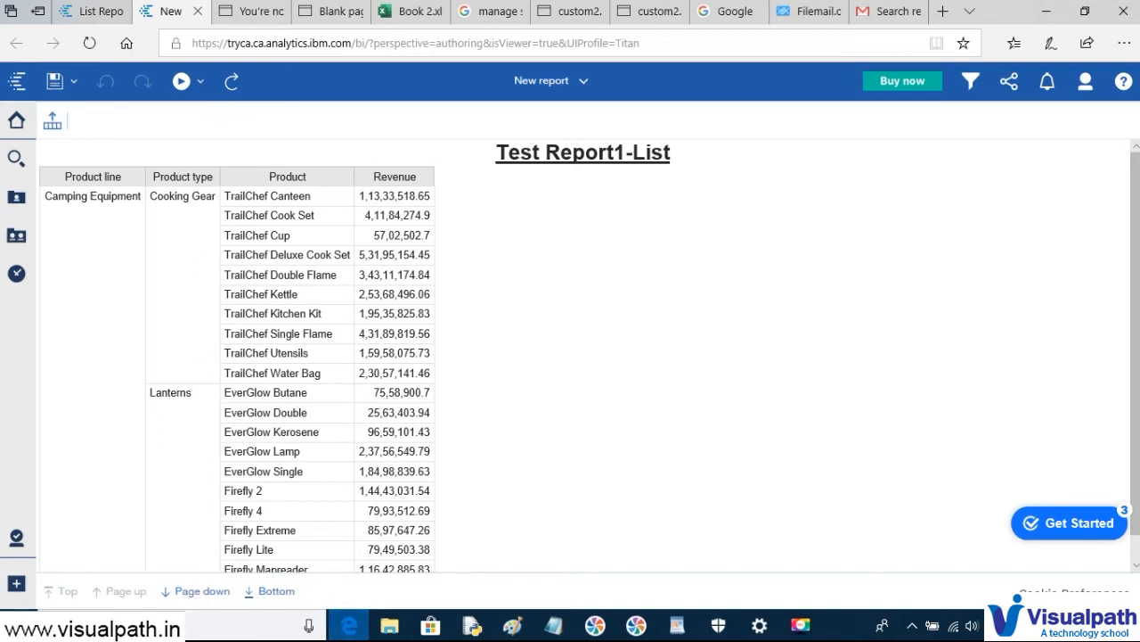
- Run the report as an Excel workbook and open the downloaded .xlsx file
{"action": "left_click", "coordinate": [201, 83]}
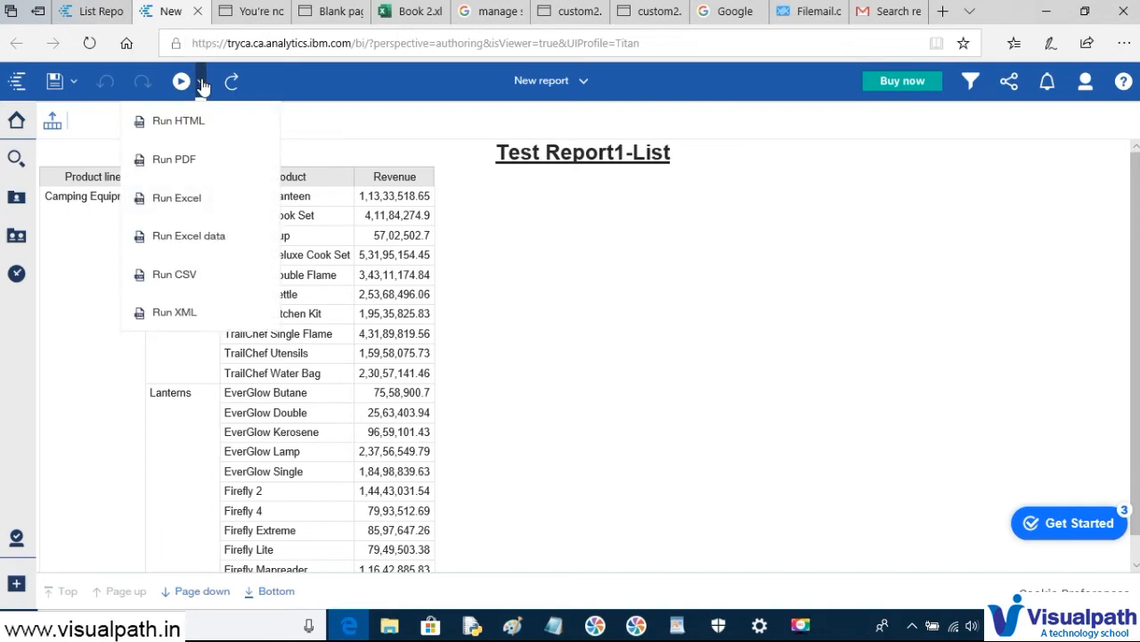
{"action": "left_click", "coordinate": [194, 206]}
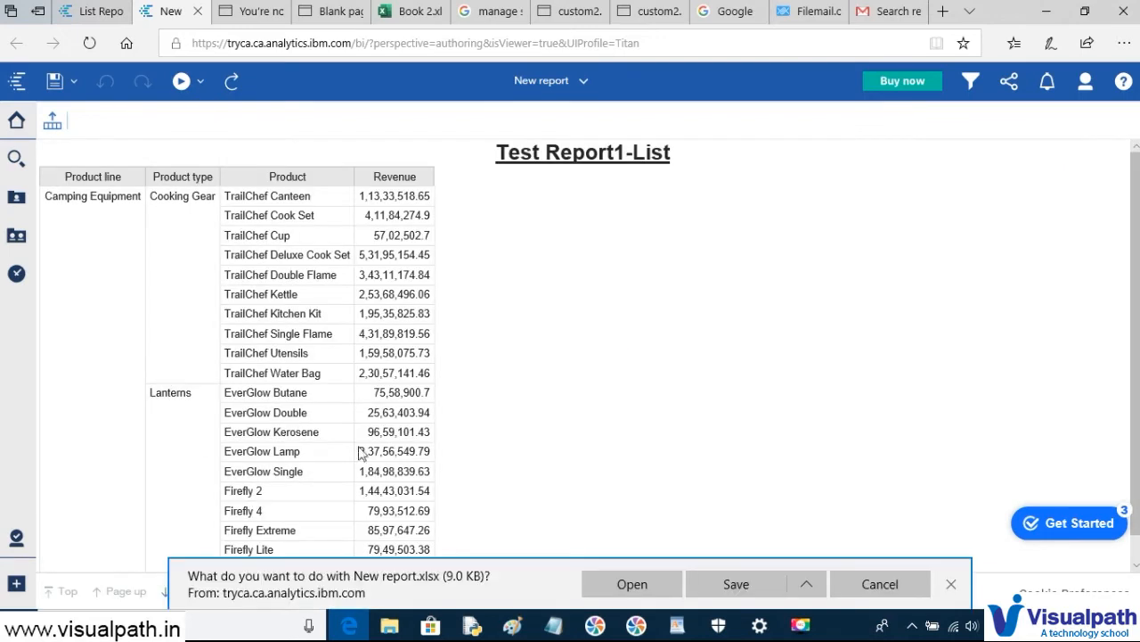
{"action": "left_click", "coordinate": [649, 580]}
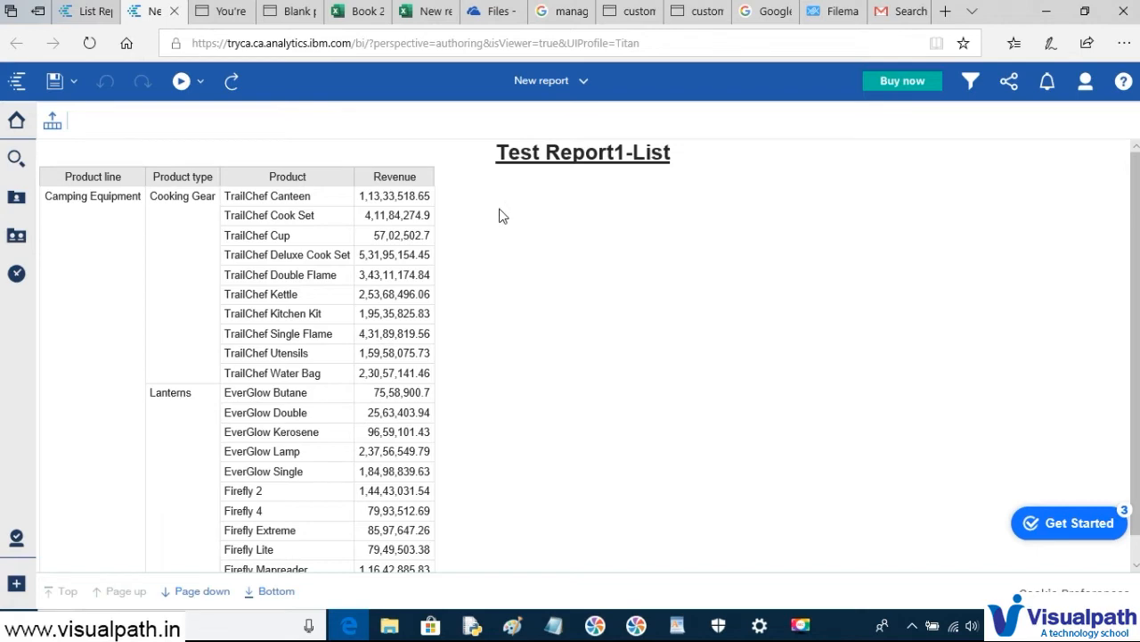
- In Excel Online, inspect the merged Camping Equipment and Cooking Gear group cells
{"action": "left_click", "coordinate": [422, 11]}
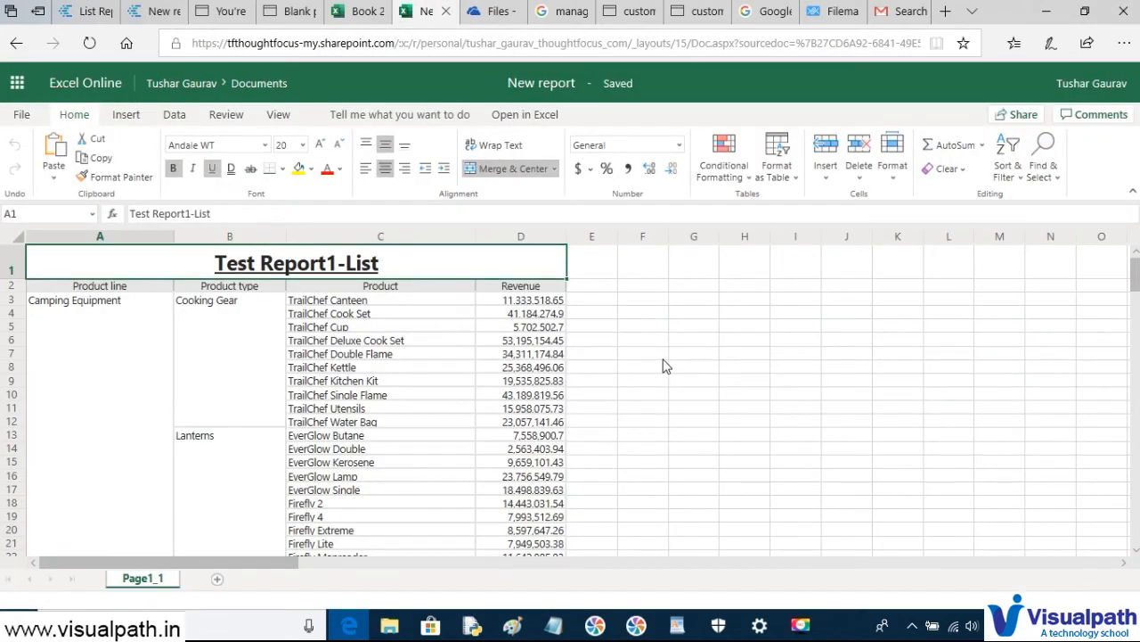
{"action": "scroll", "coordinate": [664, 365], "scroll_direction": "down", "scroll_amount": 5}
{"action": "scroll", "coordinate": [664, 364], "scroll_direction": "up", "scroll_amount": 5}
{"action": "left_click", "coordinate": [103, 353]}
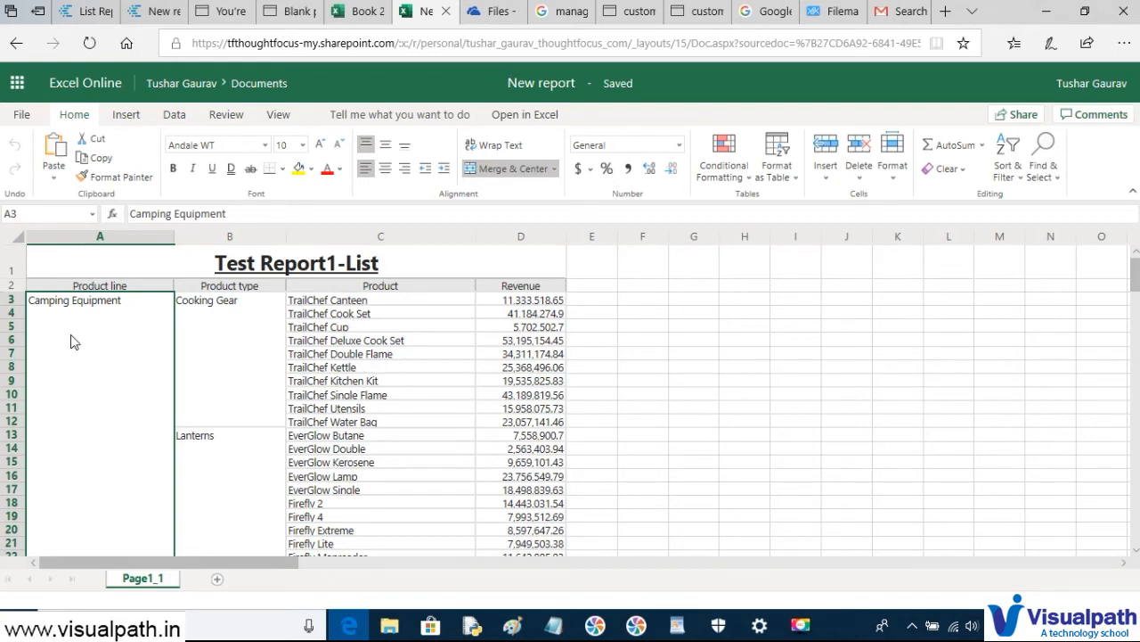
{"action": "left_click", "coordinate": [227, 347]}
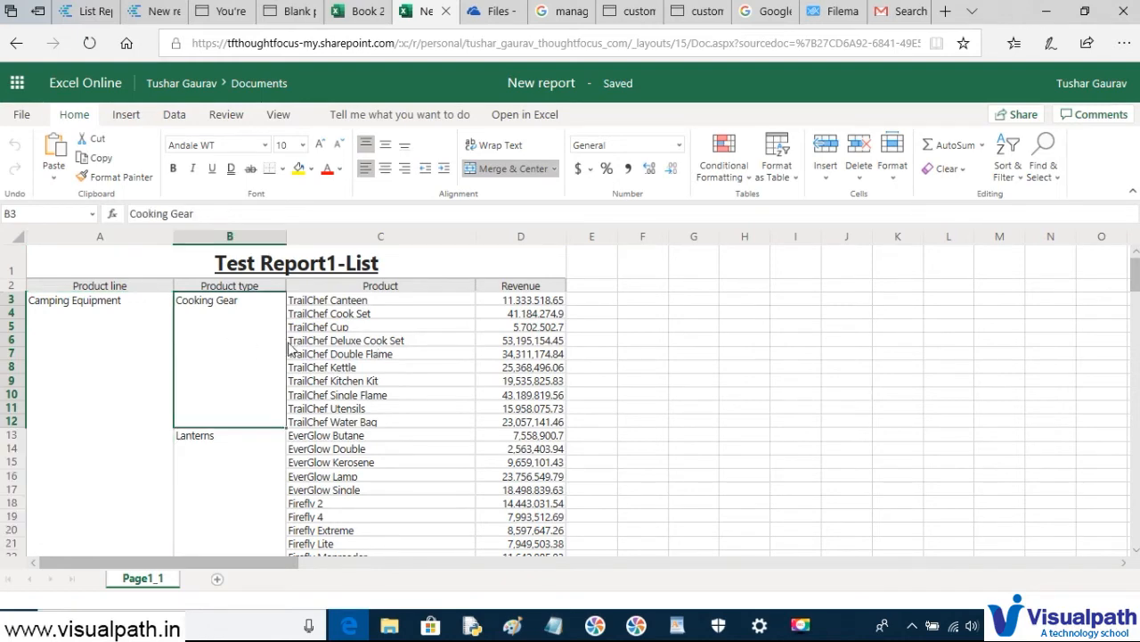
{"action": "scroll", "coordinate": [385, 335], "scroll_direction": "down", "scroll_amount": 19}
{"action": "scroll", "coordinate": [384, 336], "scroll_direction": "up", "scroll_amount": 12}
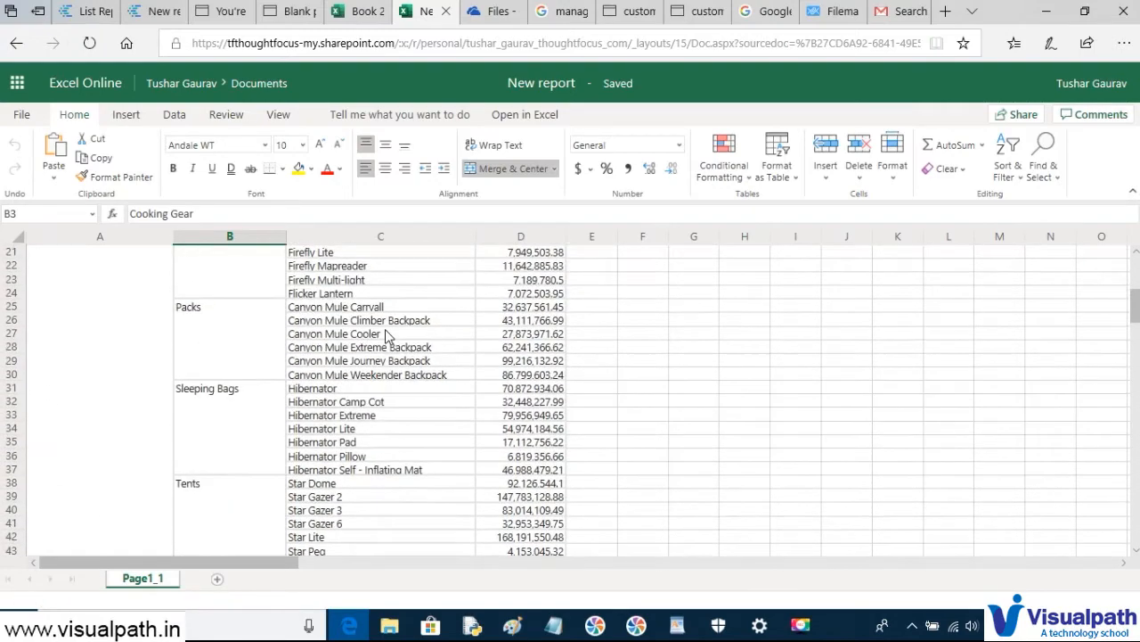
{"action": "scroll", "coordinate": [385, 333], "scroll_direction": "up", "scroll_amount": 7}
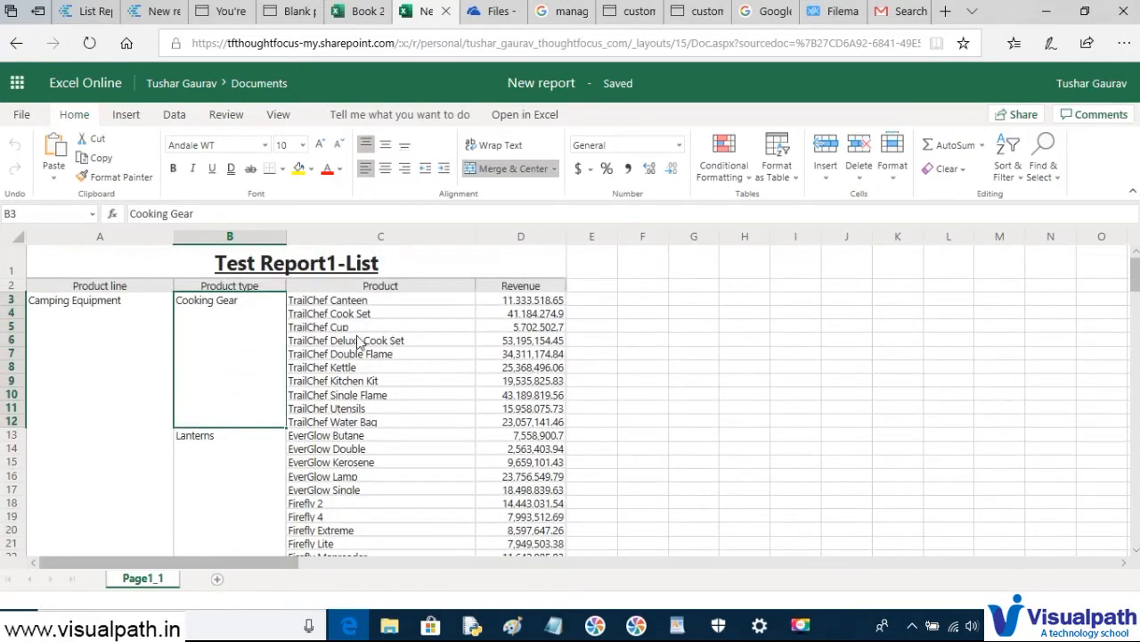
- Recheck the merged cells and the TrailChef Canteen cell, then return to the Cognos list report editor
{"action": "left_click", "coordinate": [79, 362]}
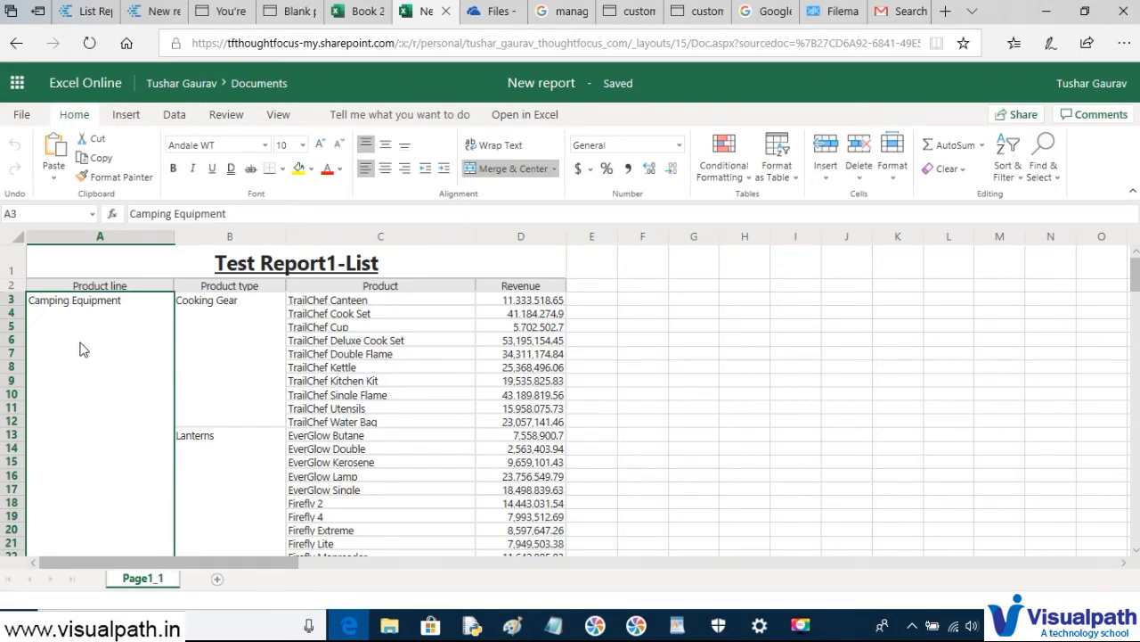
{"action": "left_click", "coordinate": [204, 344]}
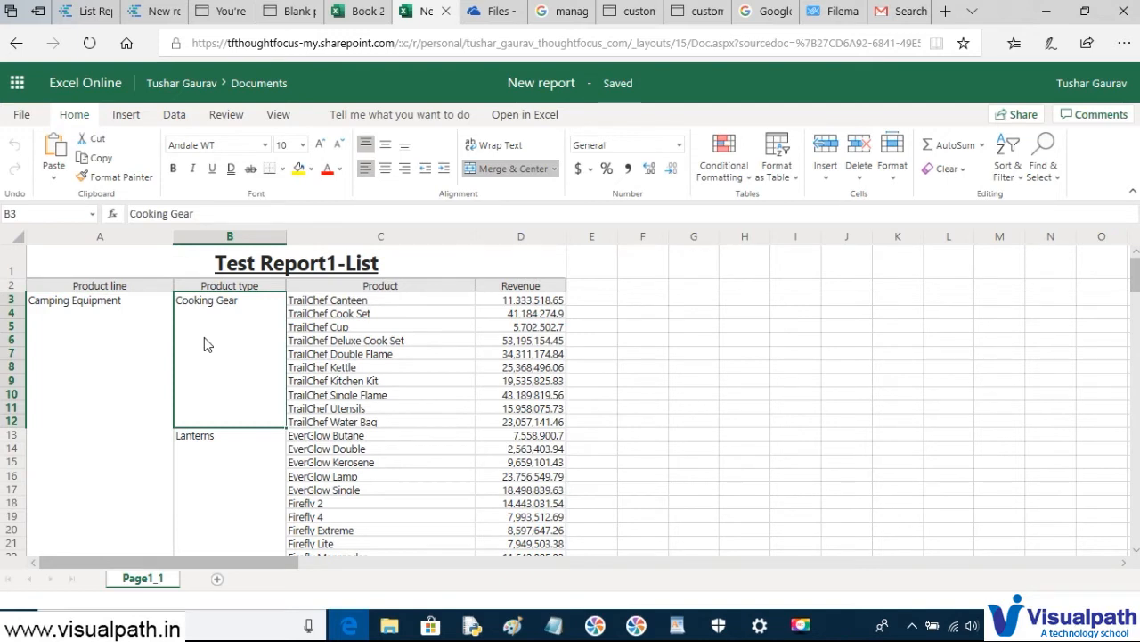
{"action": "left_click", "coordinate": [368, 302]}
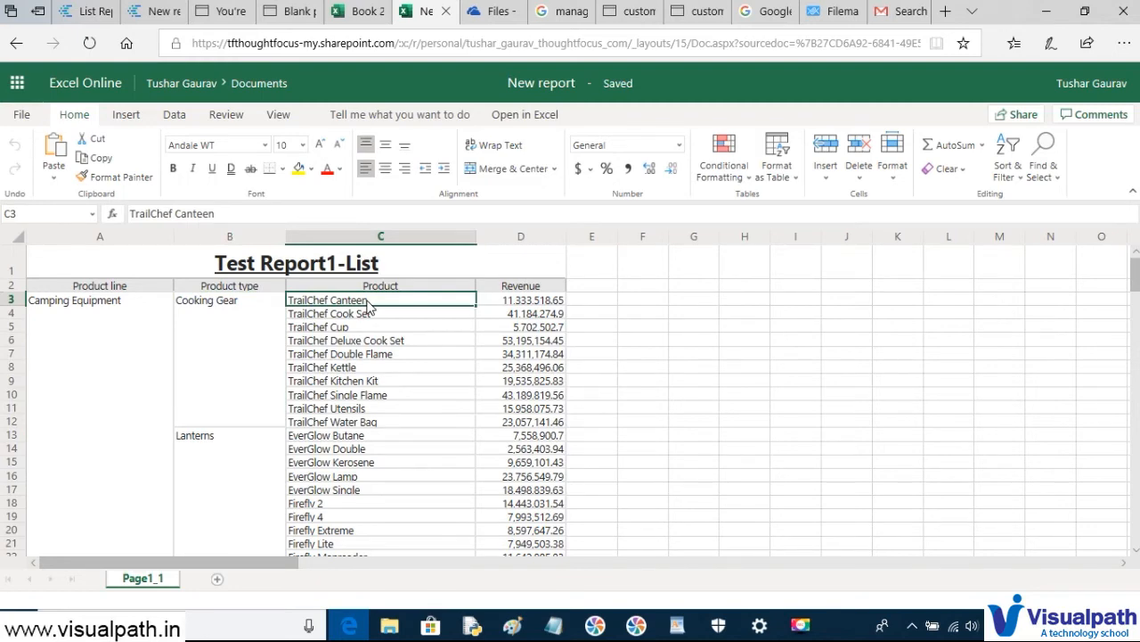
{"action": "key", "text": "alt+Tab"}
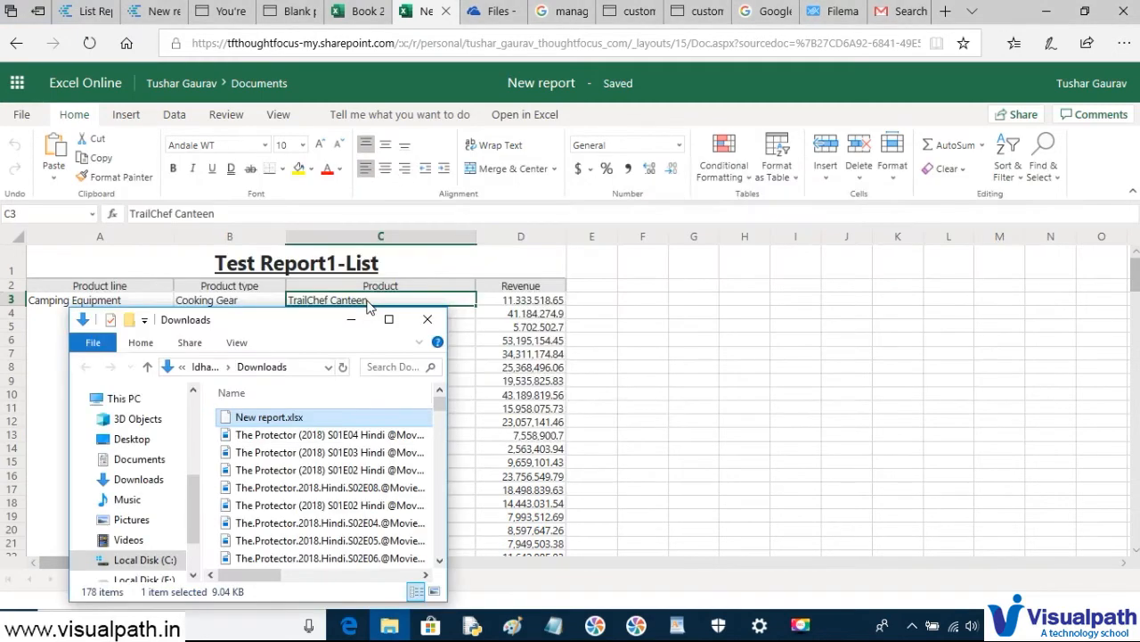
{"action": "left_click", "coordinate": [368, 302]}
{"action": "left_click", "coordinate": [82, 16]}
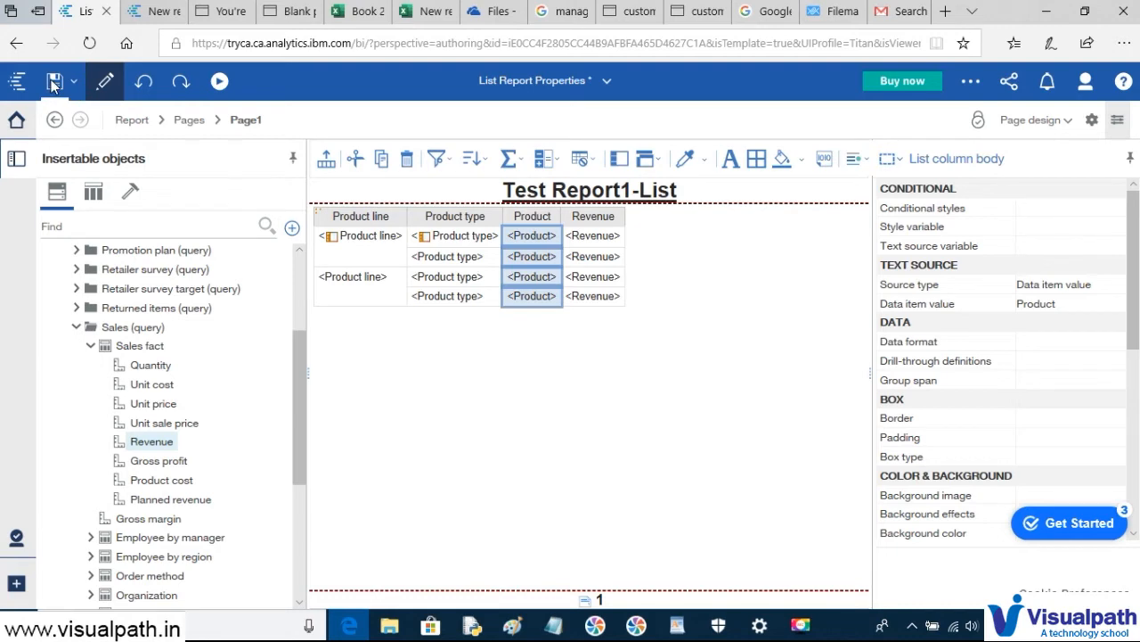
- Save the report and glance at the earlier run output before returning to authoring
{"action": "left_click", "coordinate": [53, 83]}
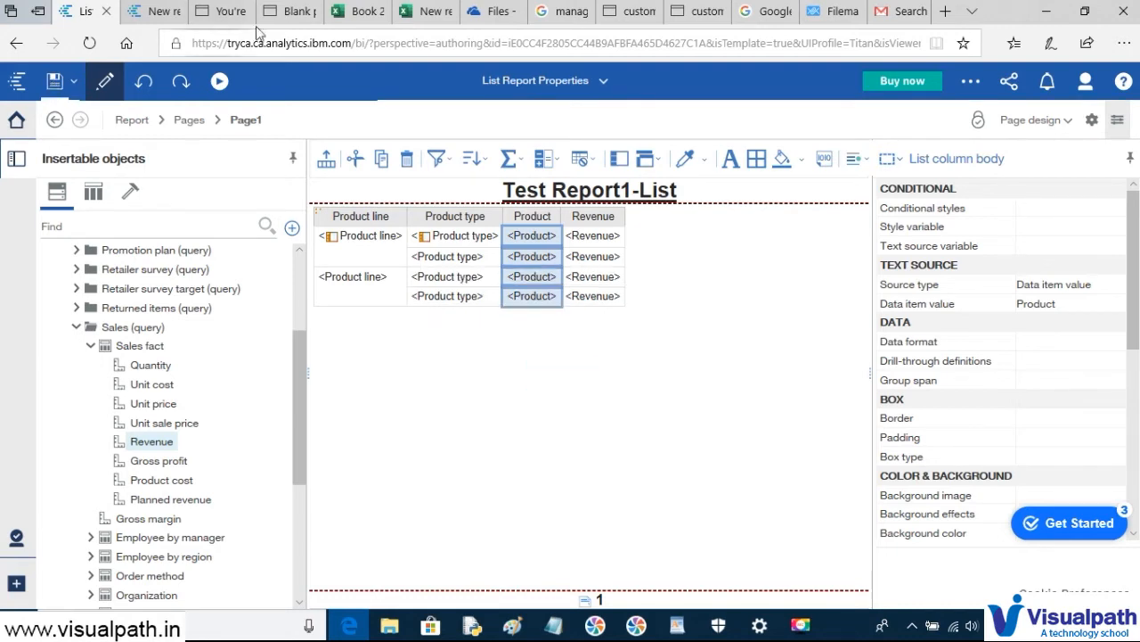
{"action": "left_click", "coordinate": [154, 15]}
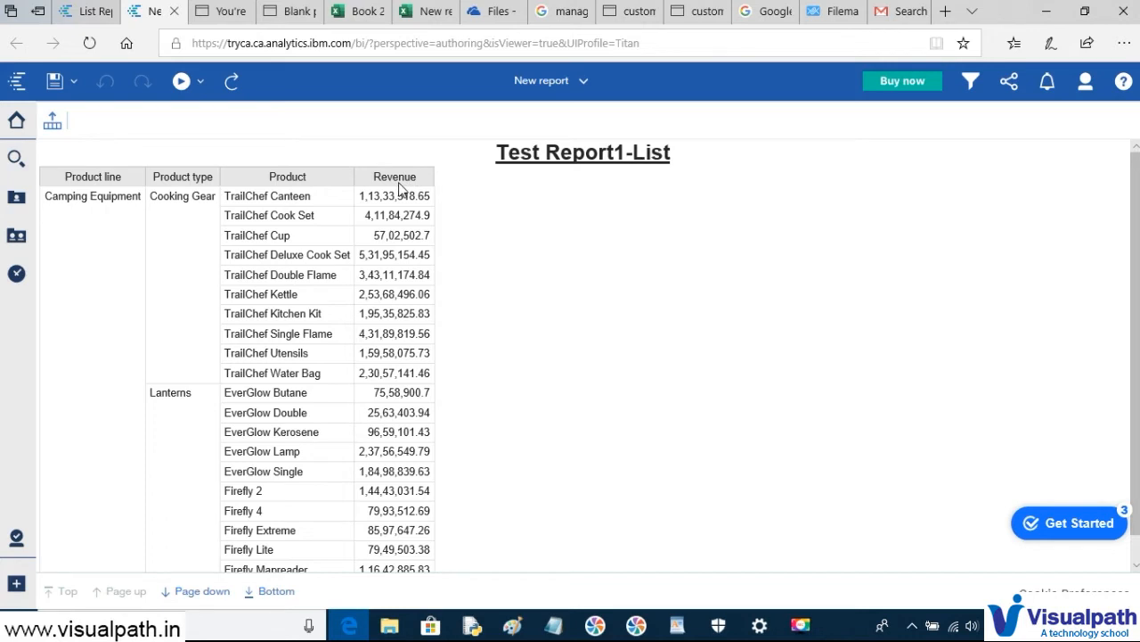
{"action": "left_click", "coordinate": [91, 14]}
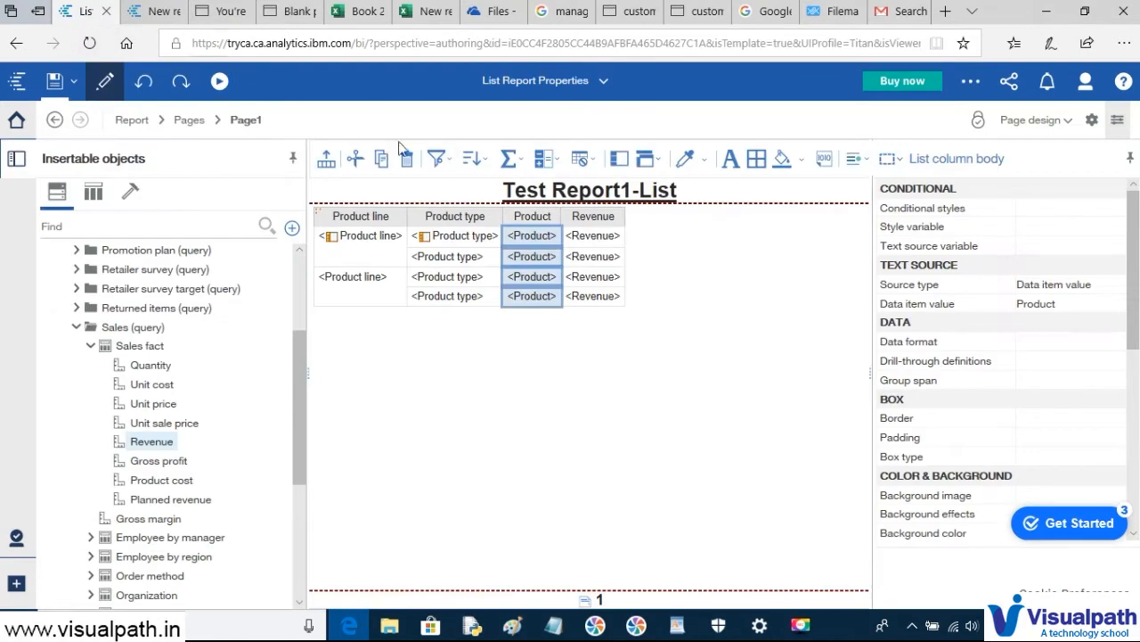
- Sort the Revenue column in ascending order and save the report
{"action": "left_click", "coordinate": [597, 236]}
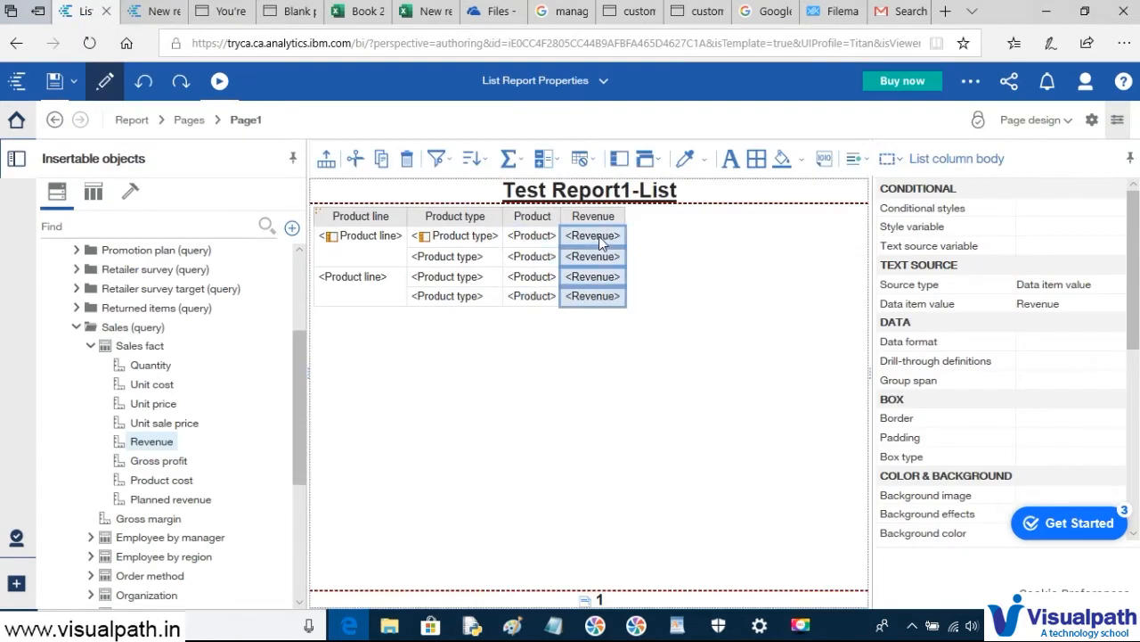
{"action": "left_click", "coordinate": [475, 160]}
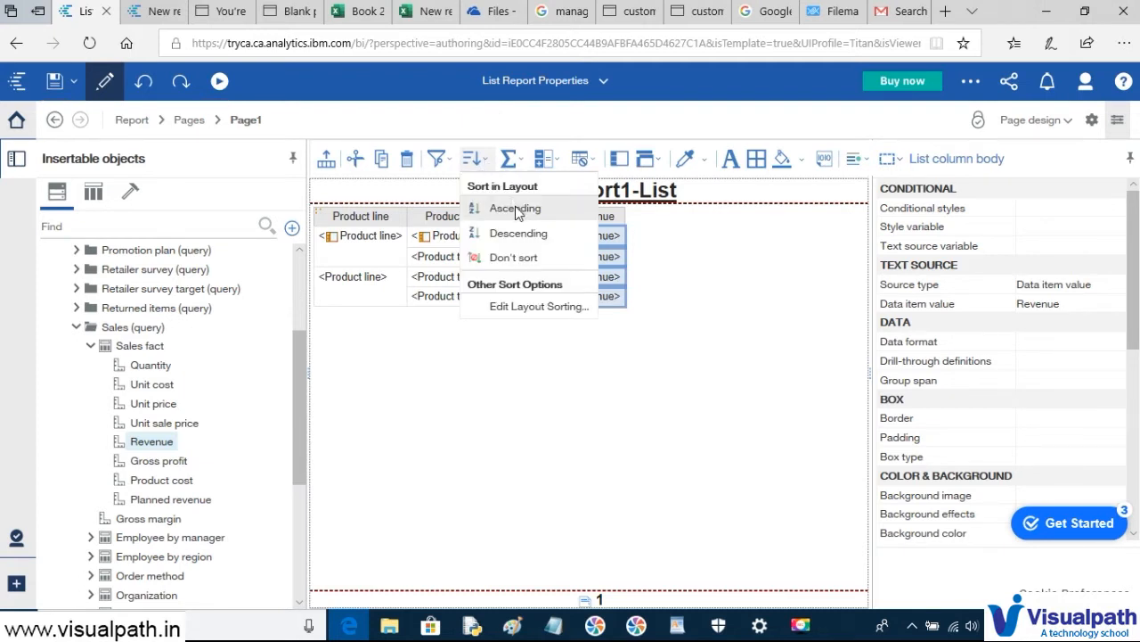
{"action": "left_click", "coordinate": [517, 209]}
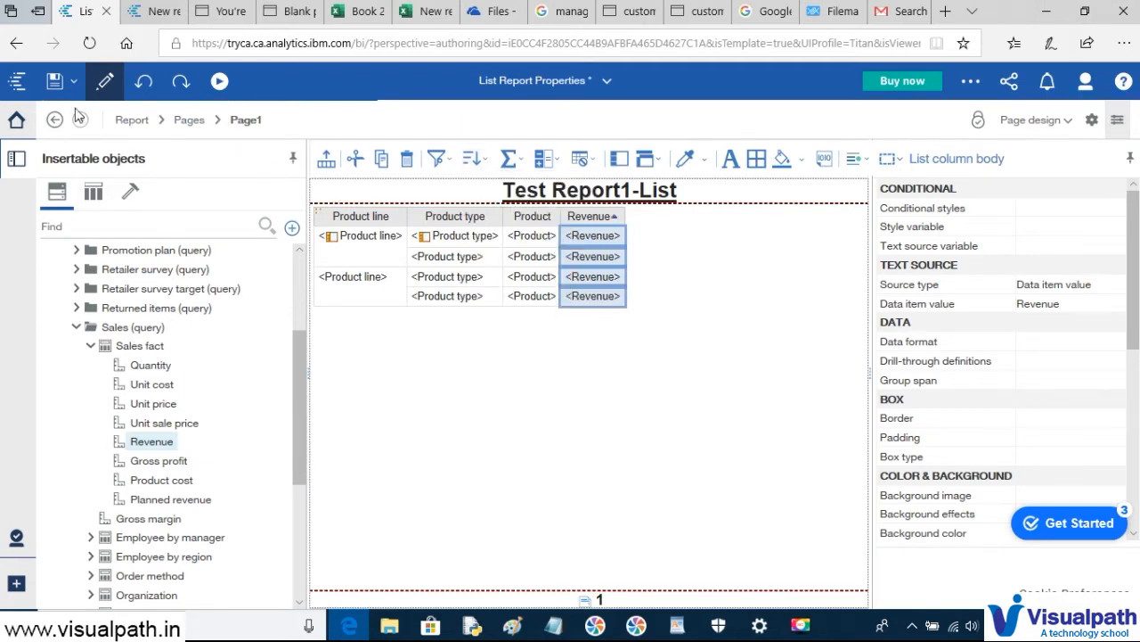
{"action": "left_click", "coordinate": [54, 83]}
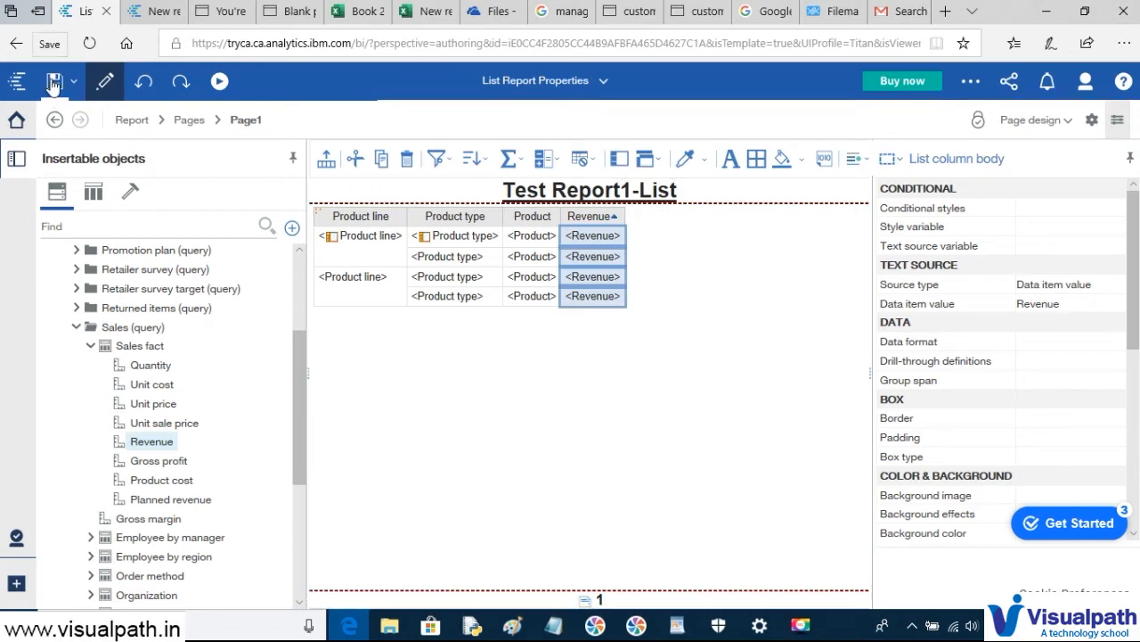
{"action": "left_click", "coordinate": [218, 83]}
- Run the sorted report as HTML, then come back to the authoring view
{"action": "left_click", "coordinate": [217, 117]}
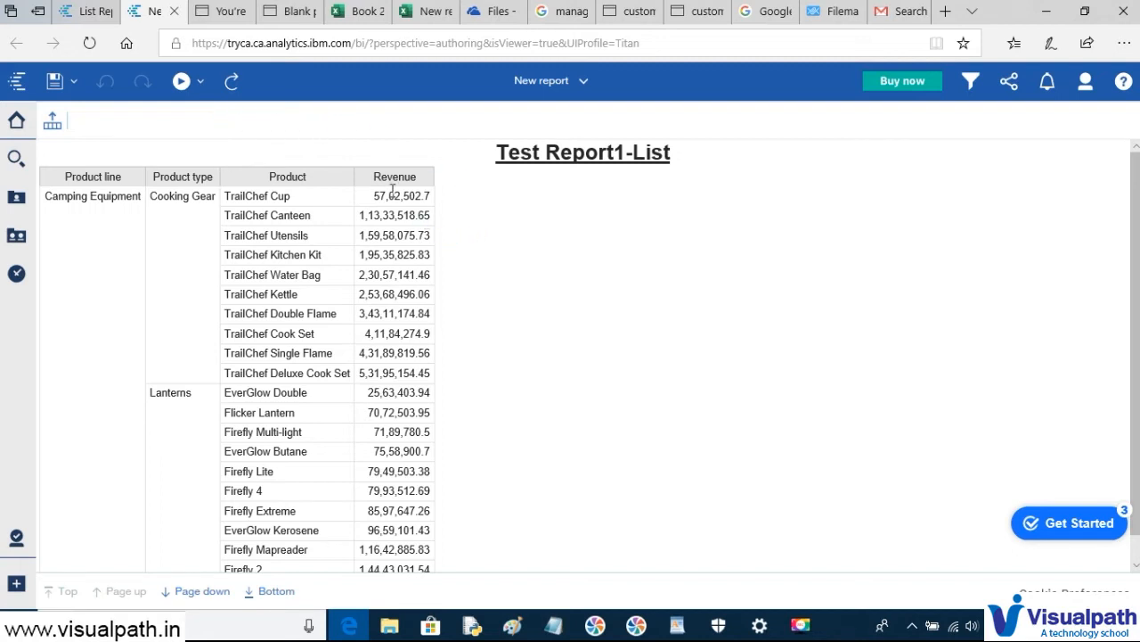
{"action": "left_click", "coordinate": [85, 10]}
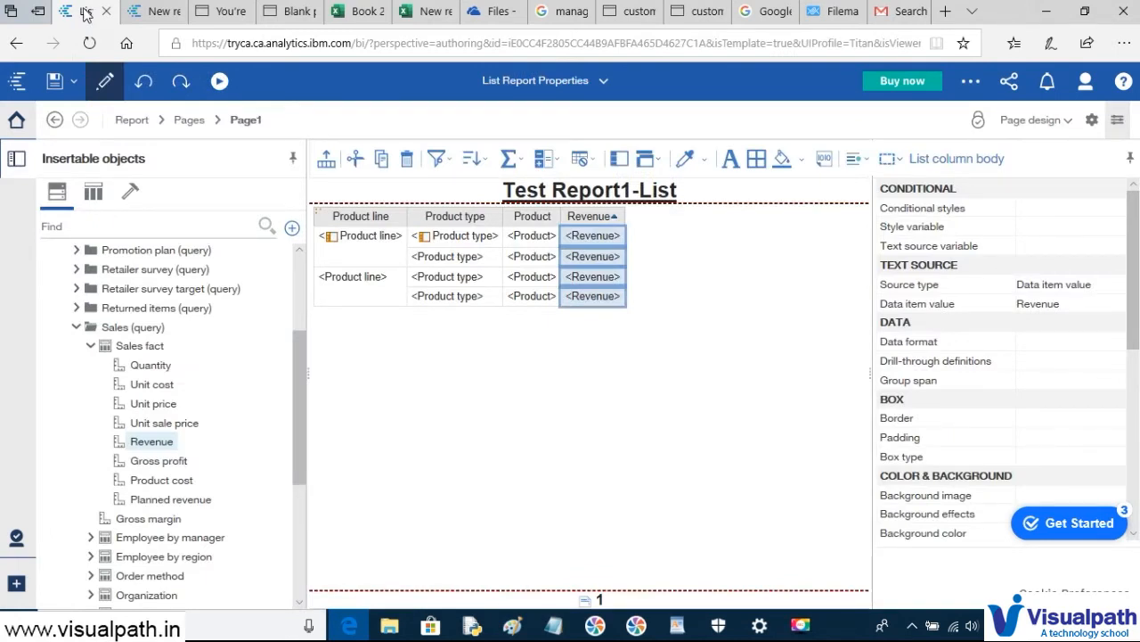
- Switch to the HTML output tab and scroll through the Cooking Gear and Lanterns revenue rows
{"action": "left_click", "coordinate": [153, 12]}
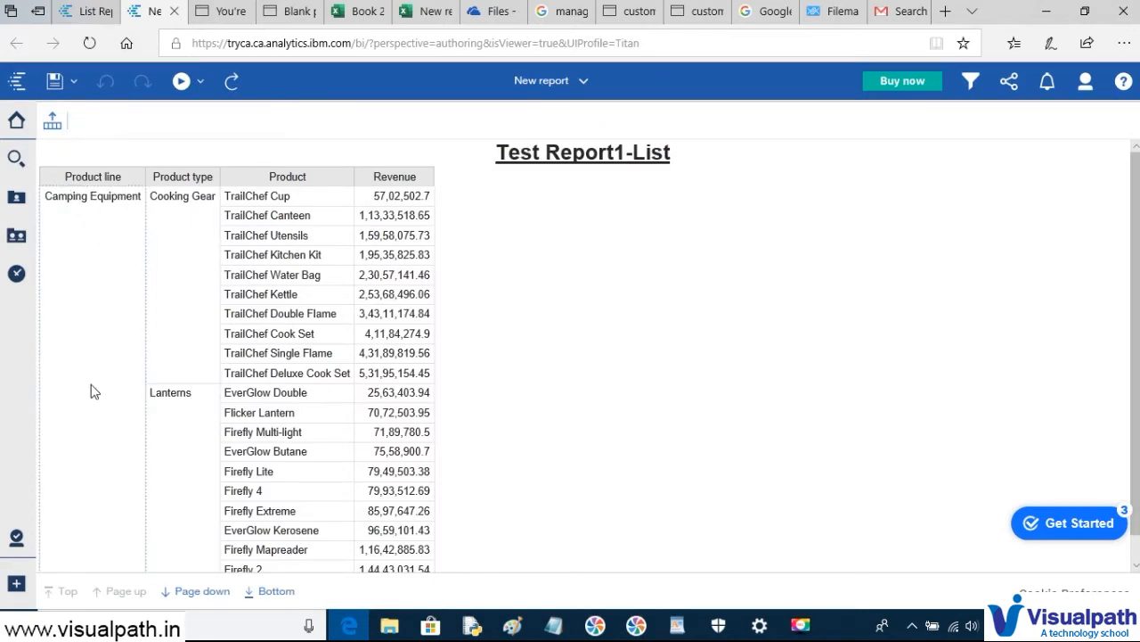
{"action": "scroll", "coordinate": [96, 451], "scroll_direction": "down", "scroll_amount": 1}
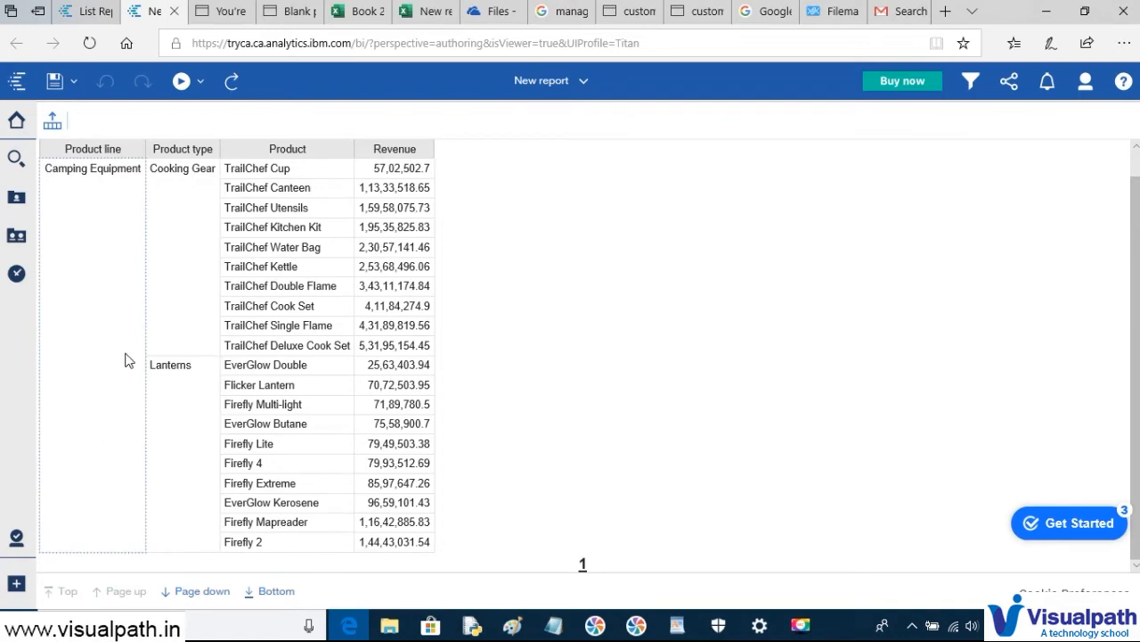
- In the Excel Online workbook, inspect the merged Packs, Sleeping Bags and Camping Equipment cells
{"action": "left_click", "coordinate": [420, 13]}
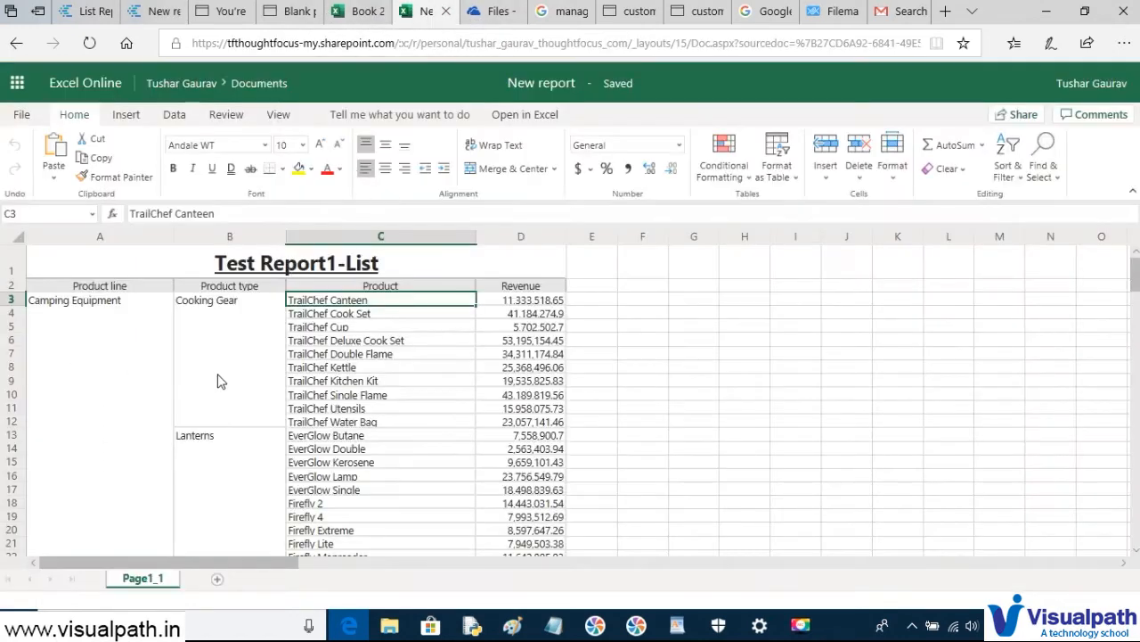
{"action": "scroll", "coordinate": [220, 378], "scroll_direction": "down", "scroll_amount": 5}
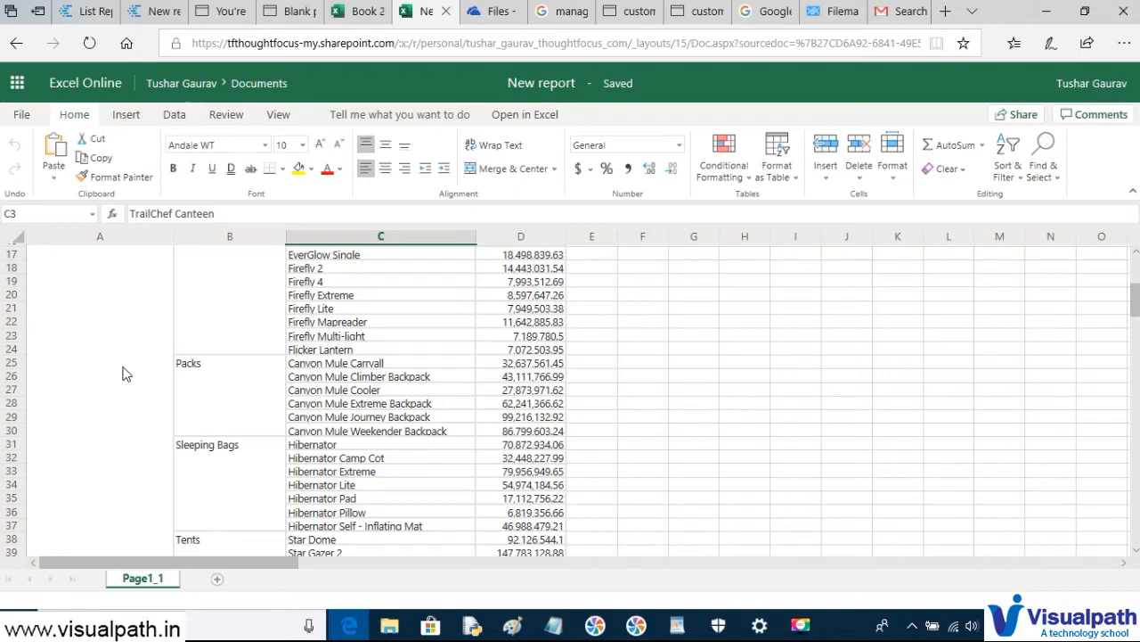
{"action": "left_click", "coordinate": [198, 379]}
{"action": "left_click", "coordinate": [189, 450]}
{"action": "left_click", "coordinate": [78, 396]}
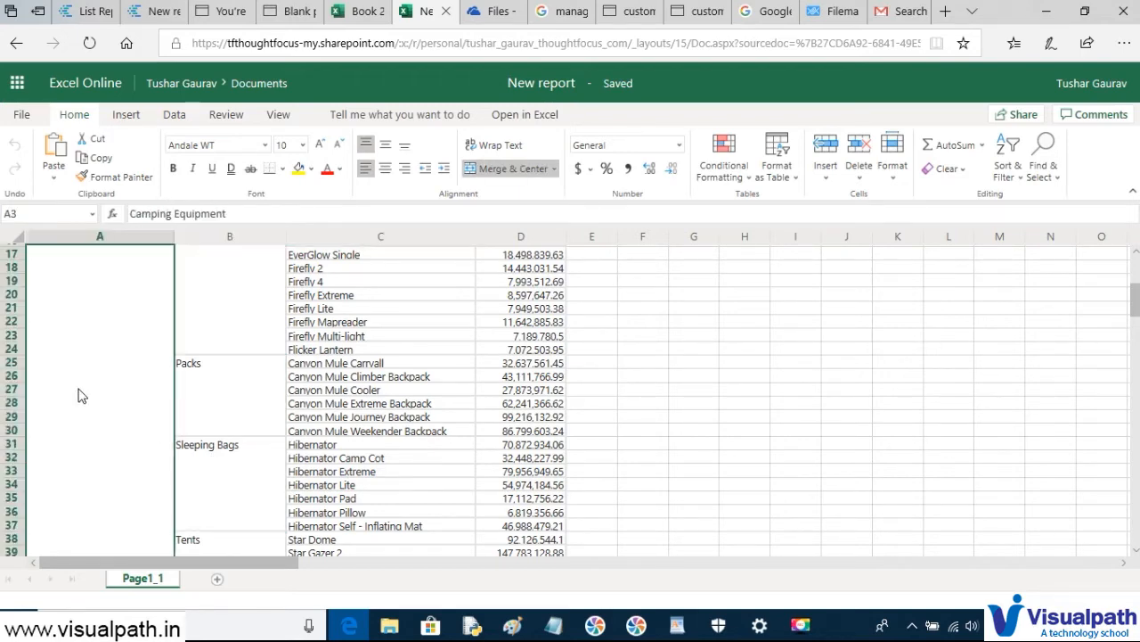
{"action": "scroll", "coordinate": [79, 395], "scroll_direction": "up", "scroll_amount": 5}
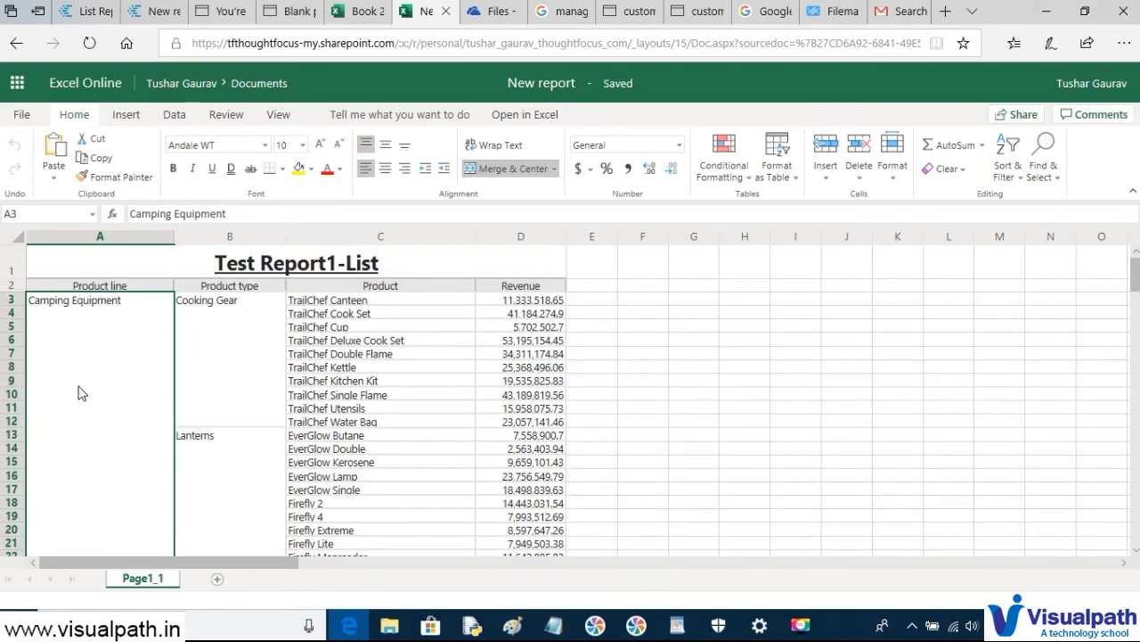
{"action": "scroll", "coordinate": [81, 393], "scroll_direction": "down", "scroll_amount": 4}
{"action": "scroll", "coordinate": [81, 392], "scroll_direction": "down", "scroll_amount": 2}
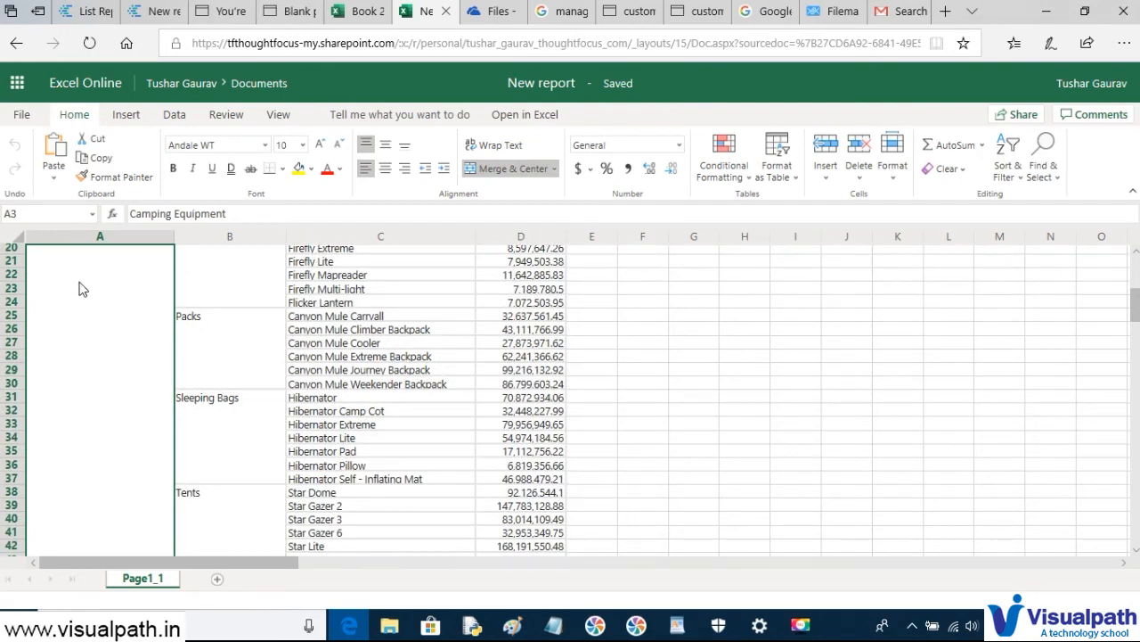
- Check the merged Sleeping Bags range, then return to the Cognos report editor
{"action": "left_click", "coordinate": [221, 456]}
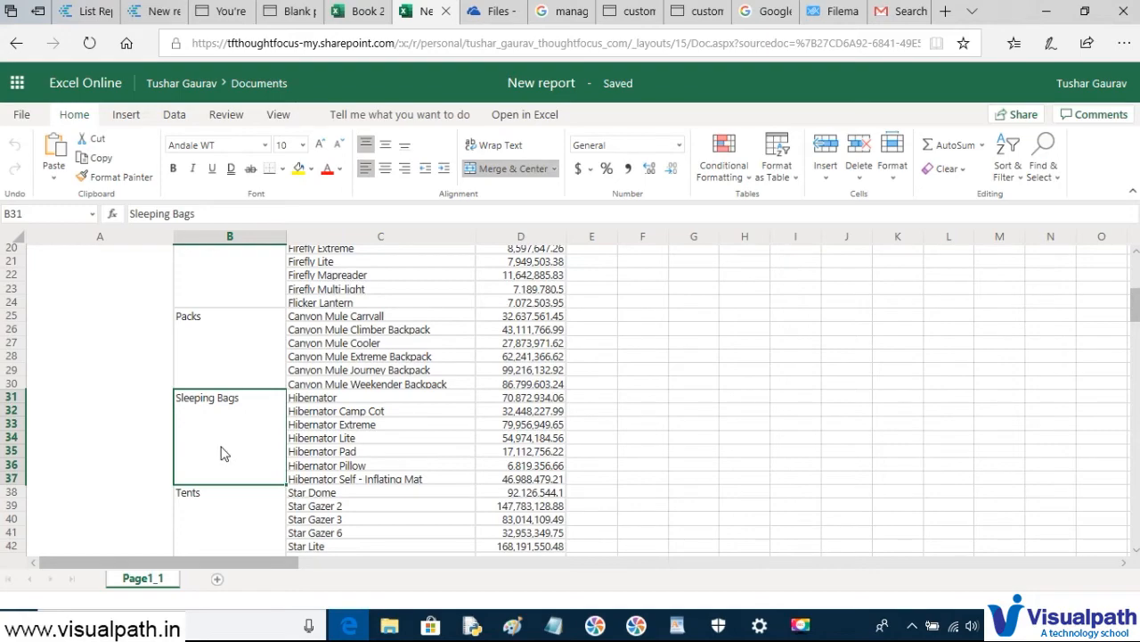
{"action": "scroll", "coordinate": [223, 454], "scroll_direction": "down", "scroll_amount": 10}
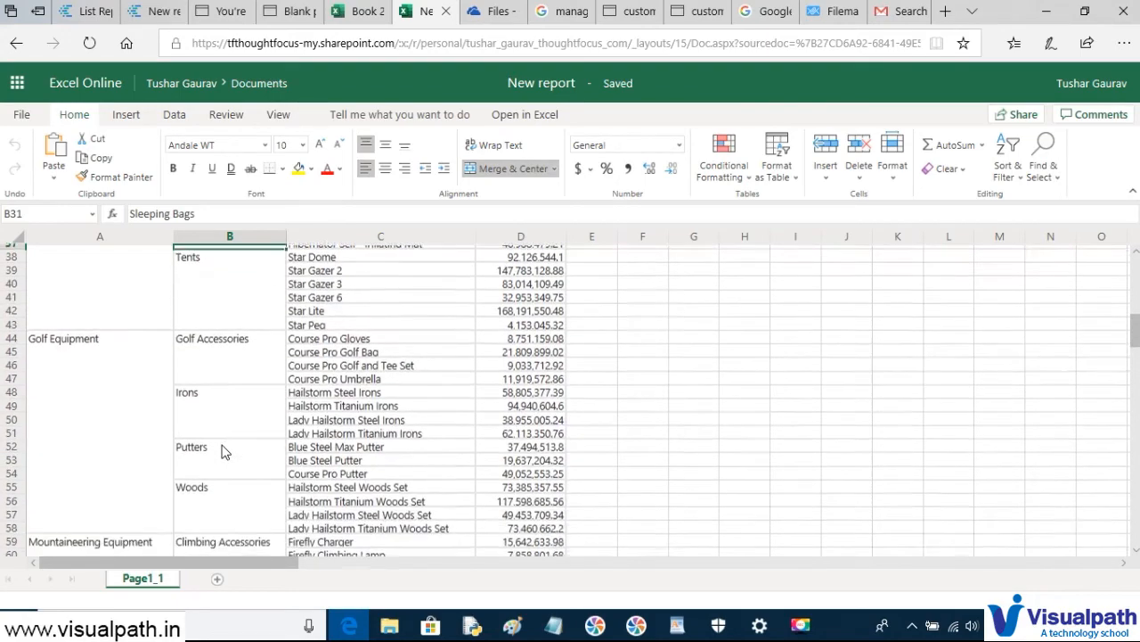
{"action": "scroll", "coordinate": [223, 452], "scroll_direction": "down", "scroll_amount": 11}
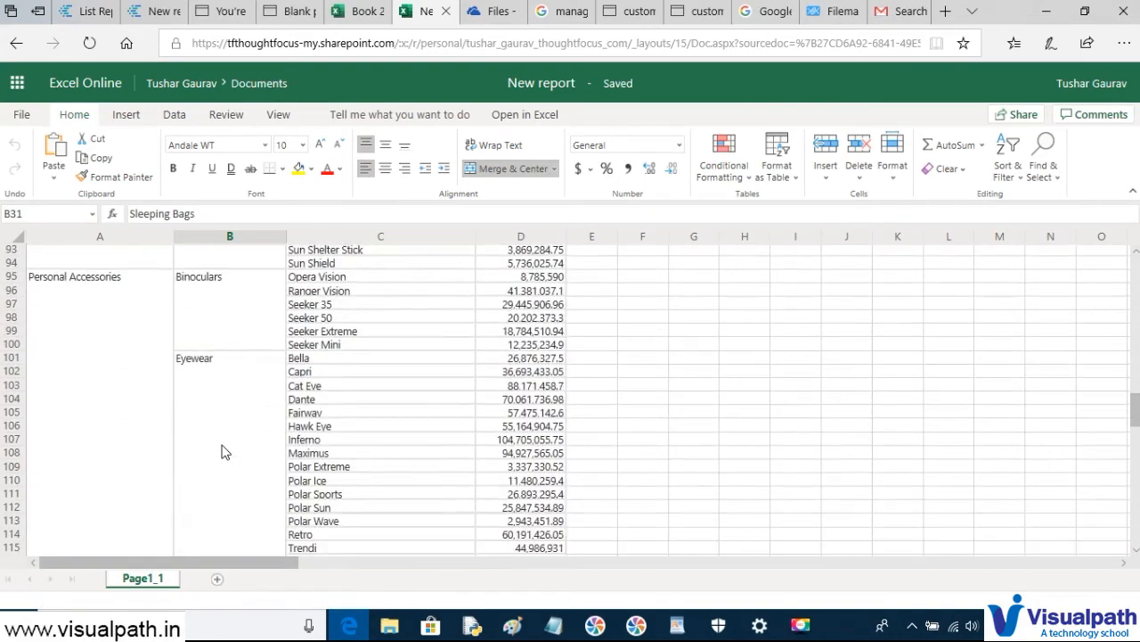
{"action": "scroll", "coordinate": [223, 452], "scroll_direction": "up", "scroll_amount": 2}
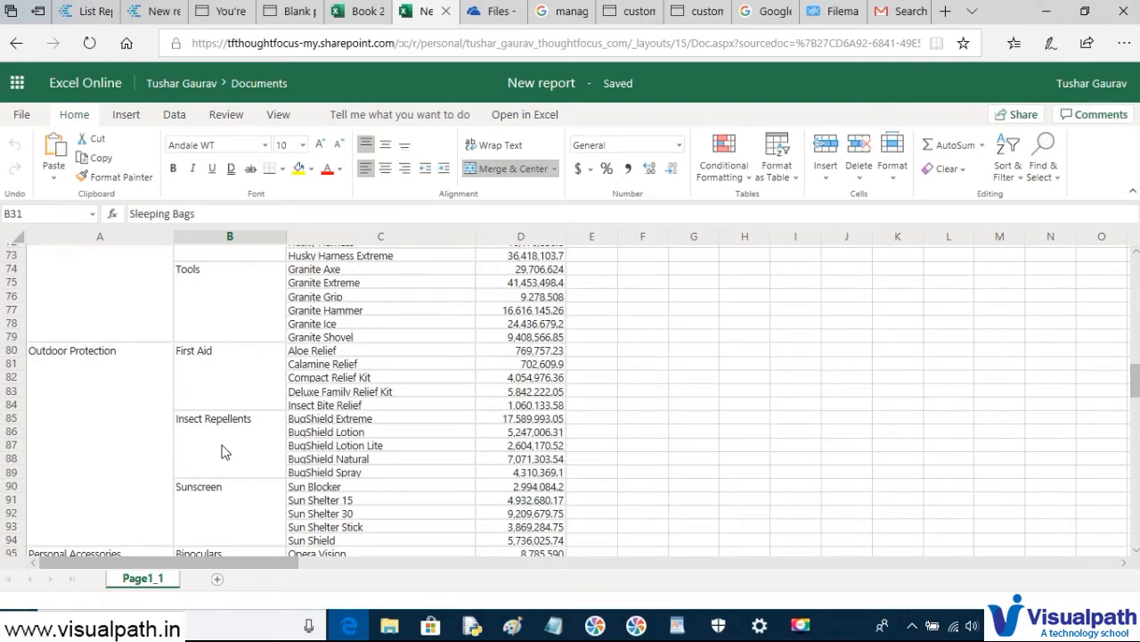
{"action": "scroll", "coordinate": [223, 452], "scroll_direction": "up", "scroll_amount": 12}
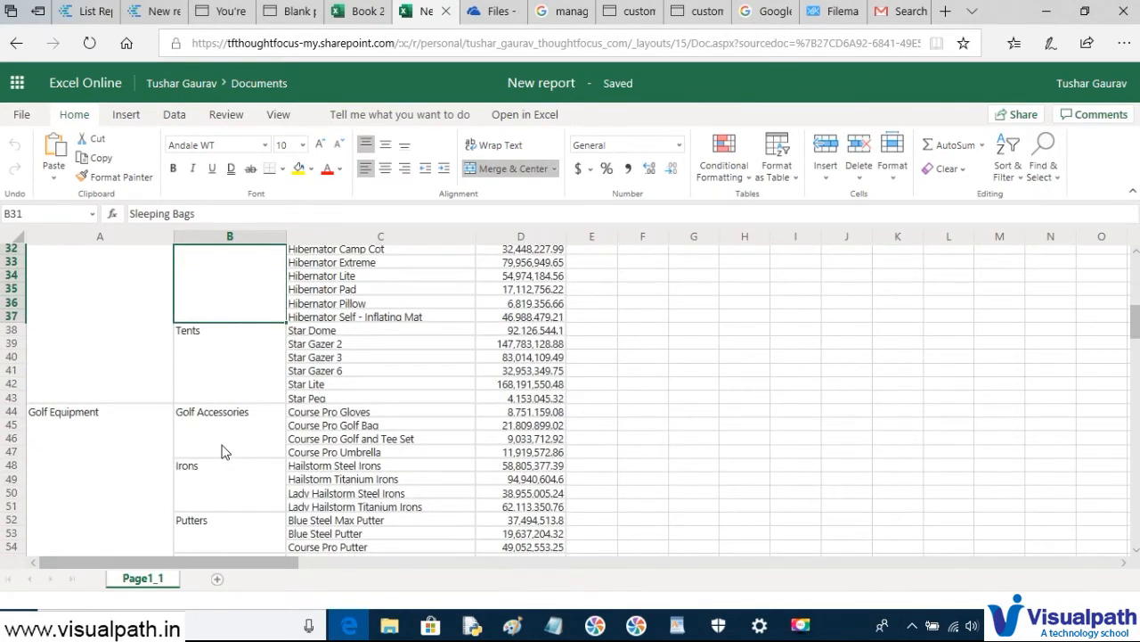
{"action": "scroll", "coordinate": [223, 451], "scroll_direction": "up", "scroll_amount": 4}
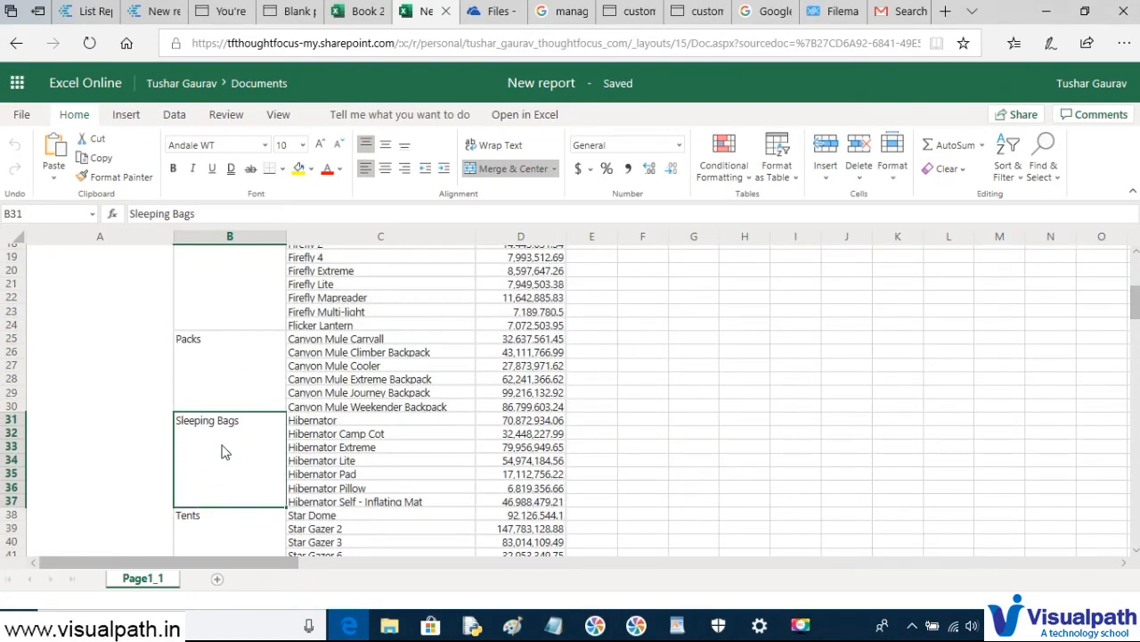
{"action": "key", "text": "alt+Tab"}
{"action": "key", "text": "alt+Tab"}
{"action": "left_click", "coordinate": [78, 12]}
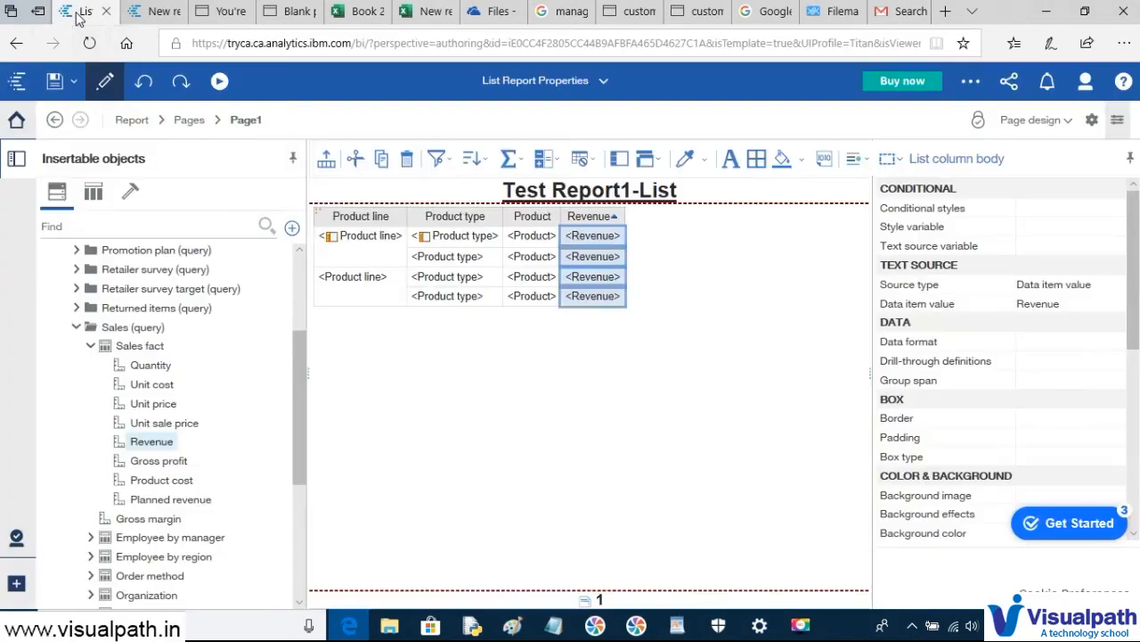
- Set the Product line column body's Group span property to Product type
{"action": "left_click", "coordinate": [361, 255]}
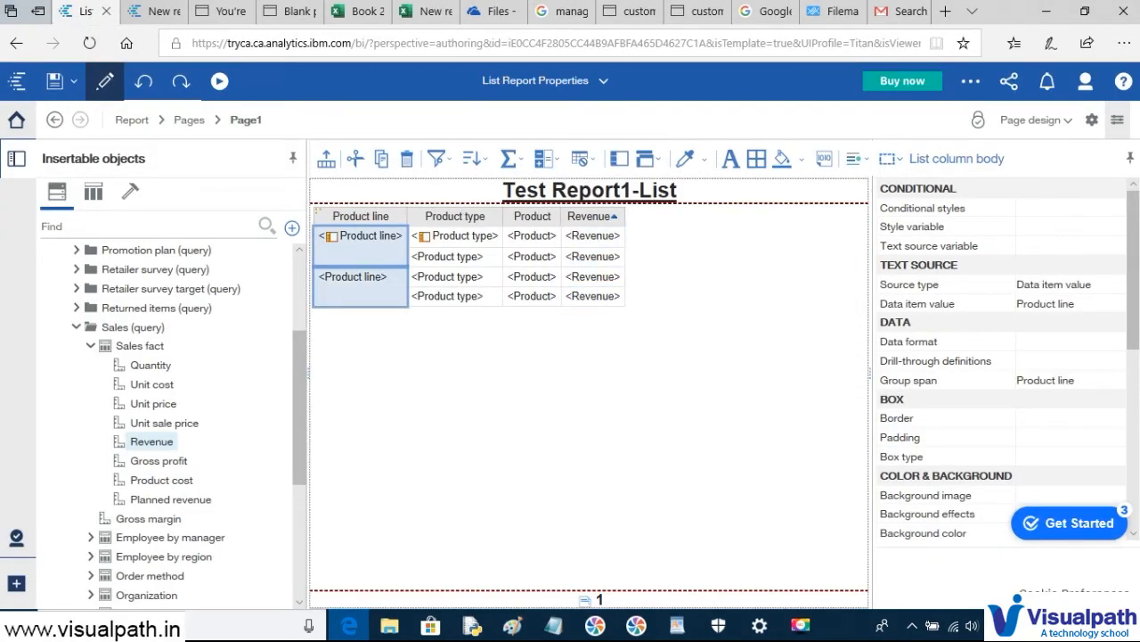
{"action": "scroll", "coordinate": [1120, 266], "scroll_direction": "down", "scroll_amount": 8}
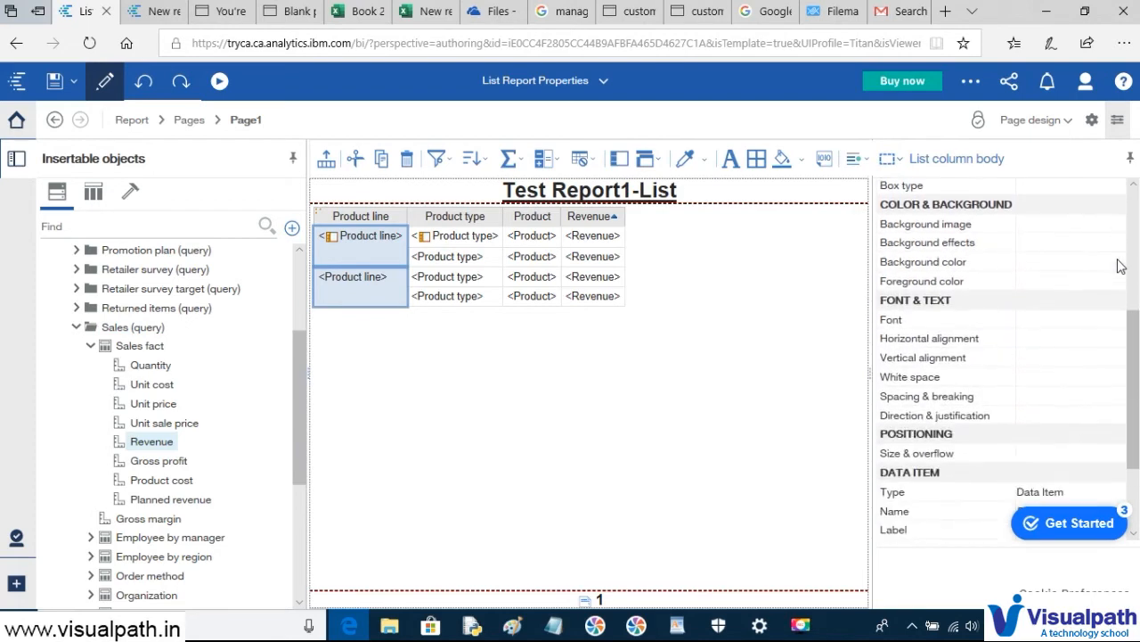
{"action": "scroll", "coordinate": [1120, 266], "scroll_direction": "up", "scroll_amount": 8}
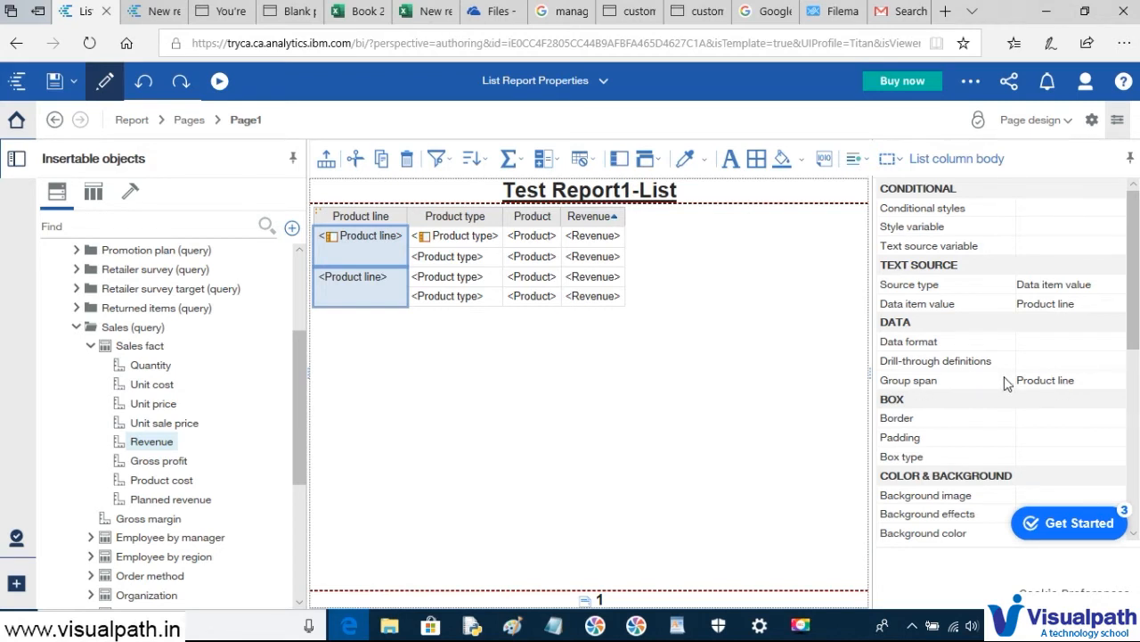
{"action": "left_click", "coordinate": [1061, 381]}
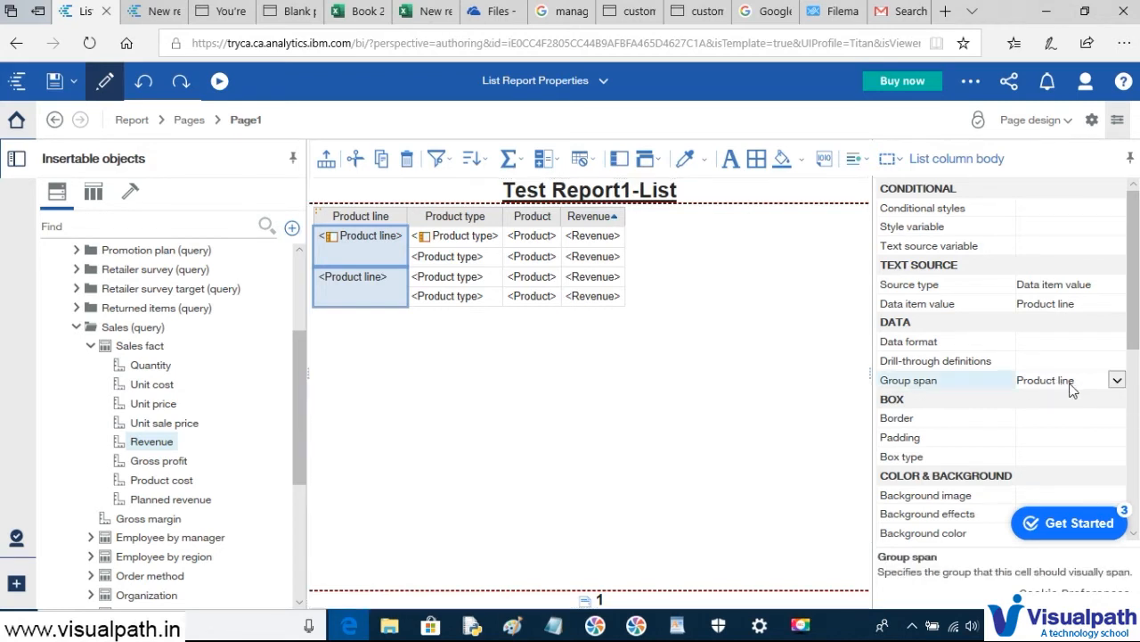
{"action": "left_click", "coordinate": [1116, 386]}
{"action": "left_click", "coordinate": [1036, 422]}
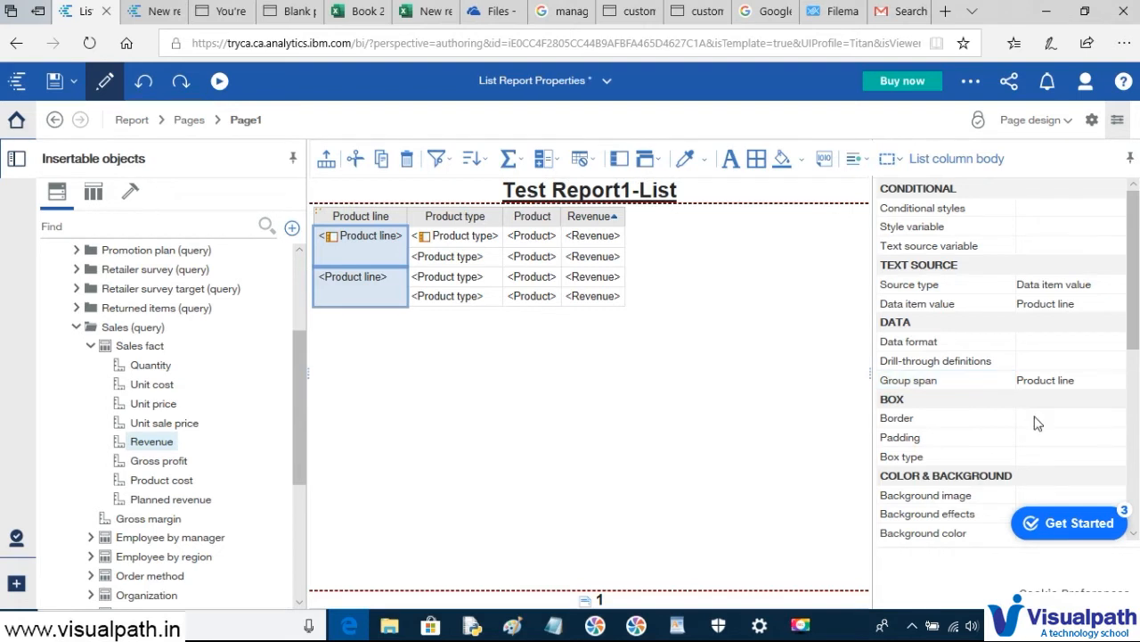
{"action": "left_click", "coordinate": [1097, 385]}
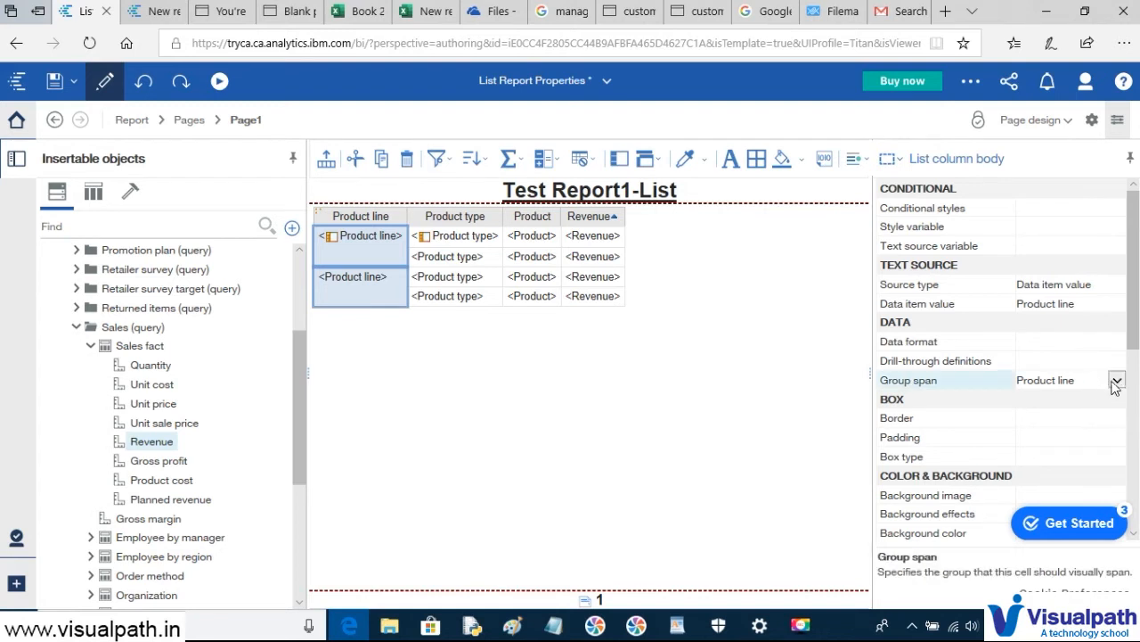
{"action": "left_click", "coordinate": [1117, 380]}
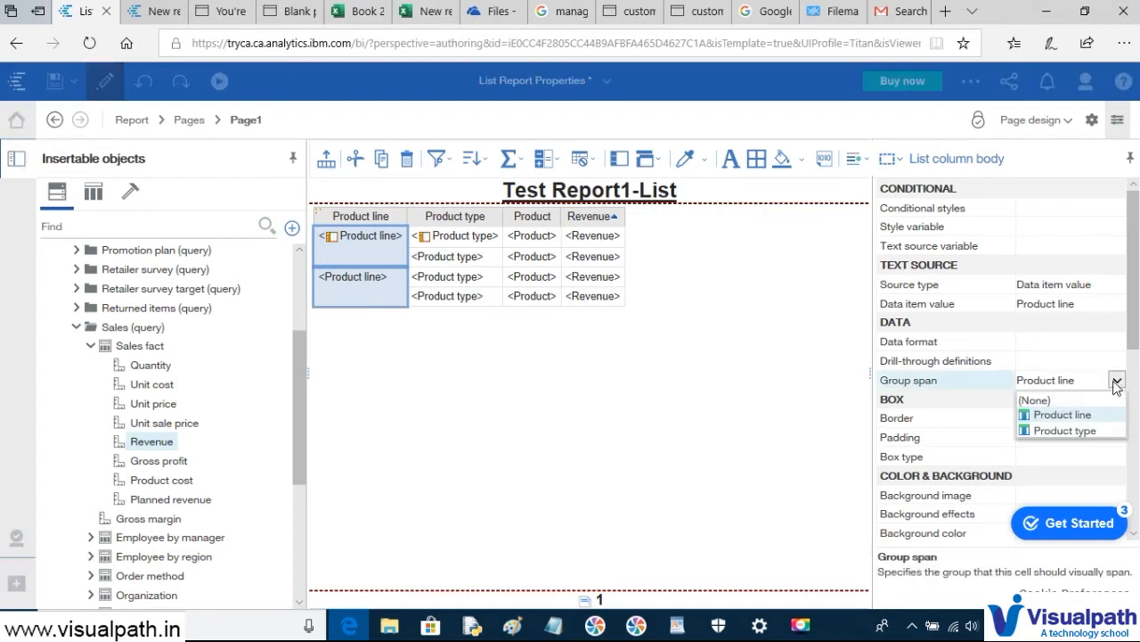
{"action": "left_click", "coordinate": [1087, 430]}
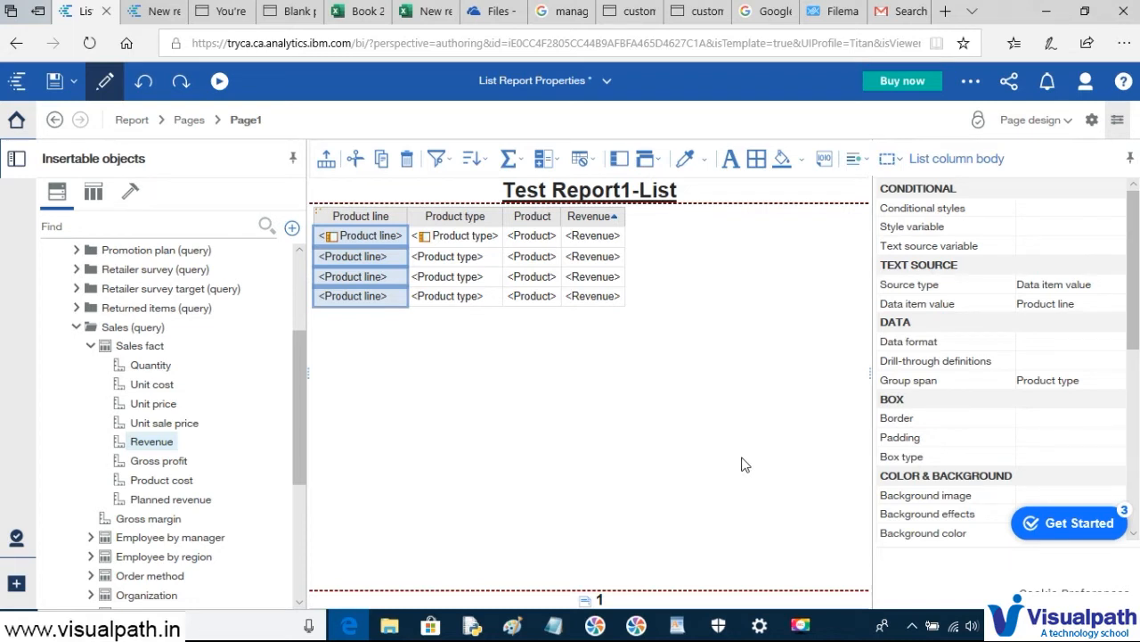
{"action": "left_click", "coordinate": [226, 86]}
- Run the report as HTML and inspect the Cooking Gear product type group in the output
{"action": "left_click", "coordinate": [196, 121]}
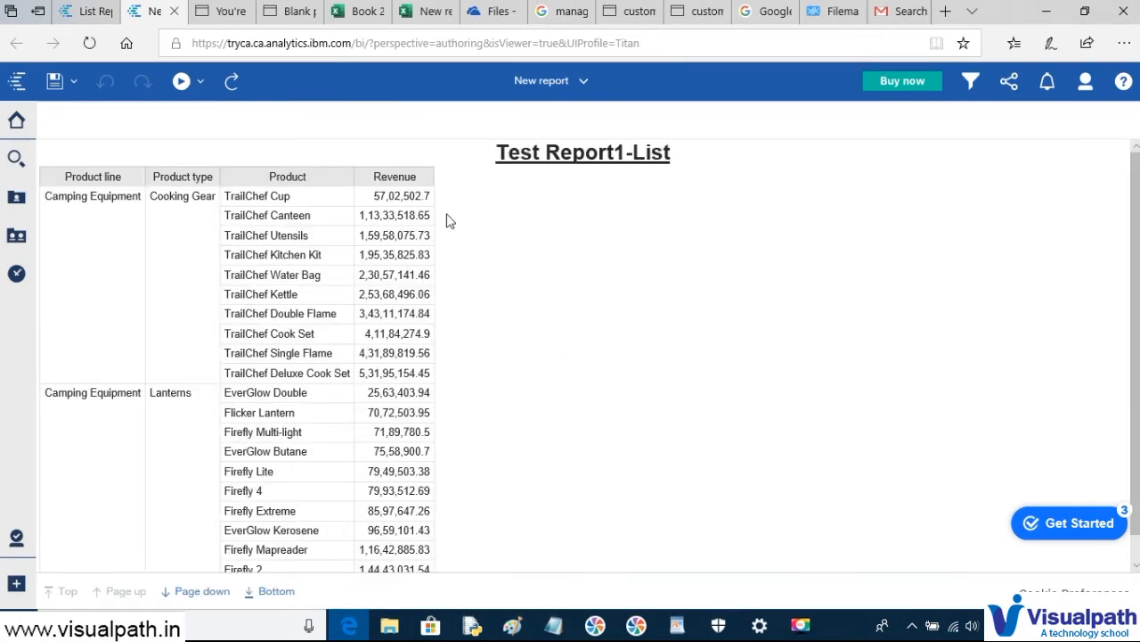
{"action": "left_click", "coordinate": [116, 341]}
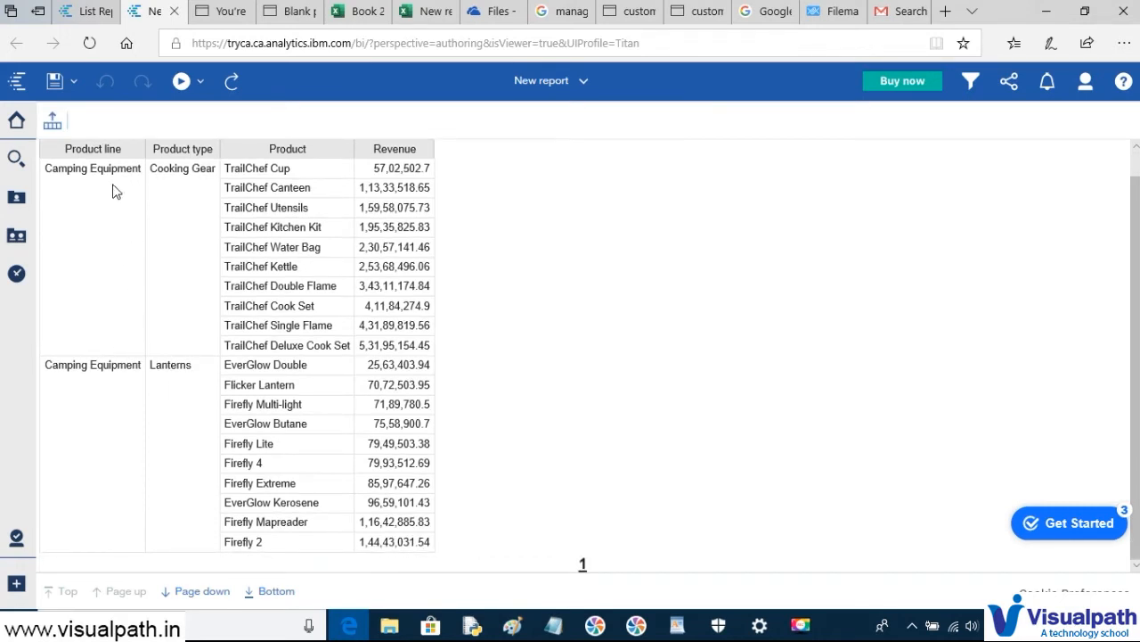
{"action": "left_click", "coordinate": [206, 183]}
- In Notepad, type the topics 'List Report Creation', '2.Group by' and '3.Applying Sorting'
{"action": "left_click", "coordinate": [553, 626]}
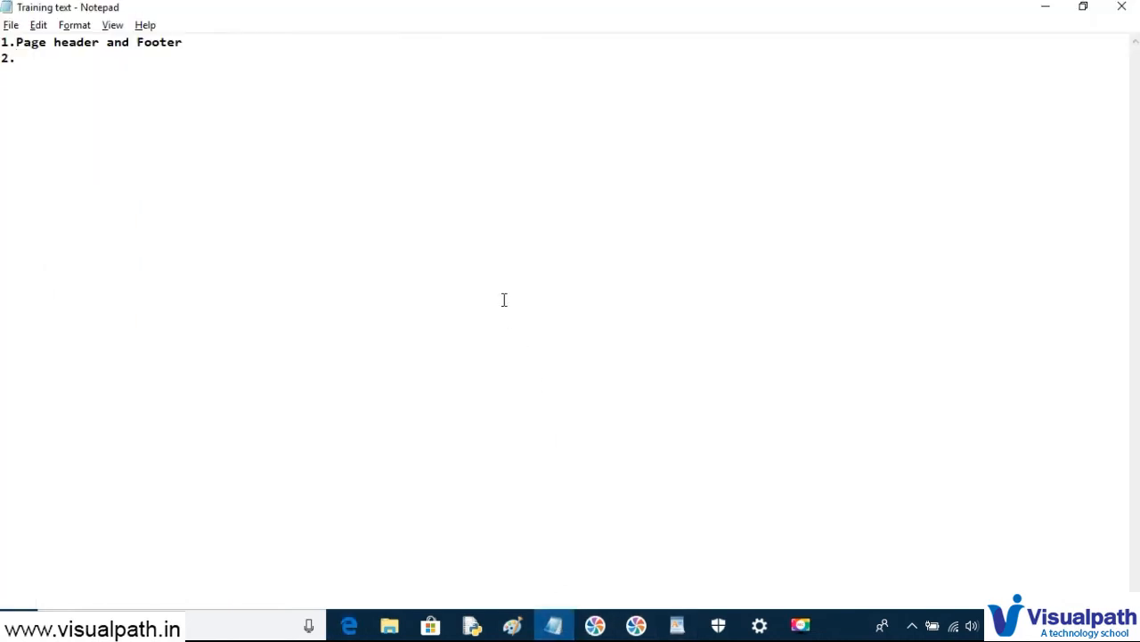
{"action": "type", "text": "LIS"}
{"action": "key", "text": "BackSpace"}
{"action": "key", "text": "BackSpace"}
{"action": "type", "text": "ist Report Creation 2"}
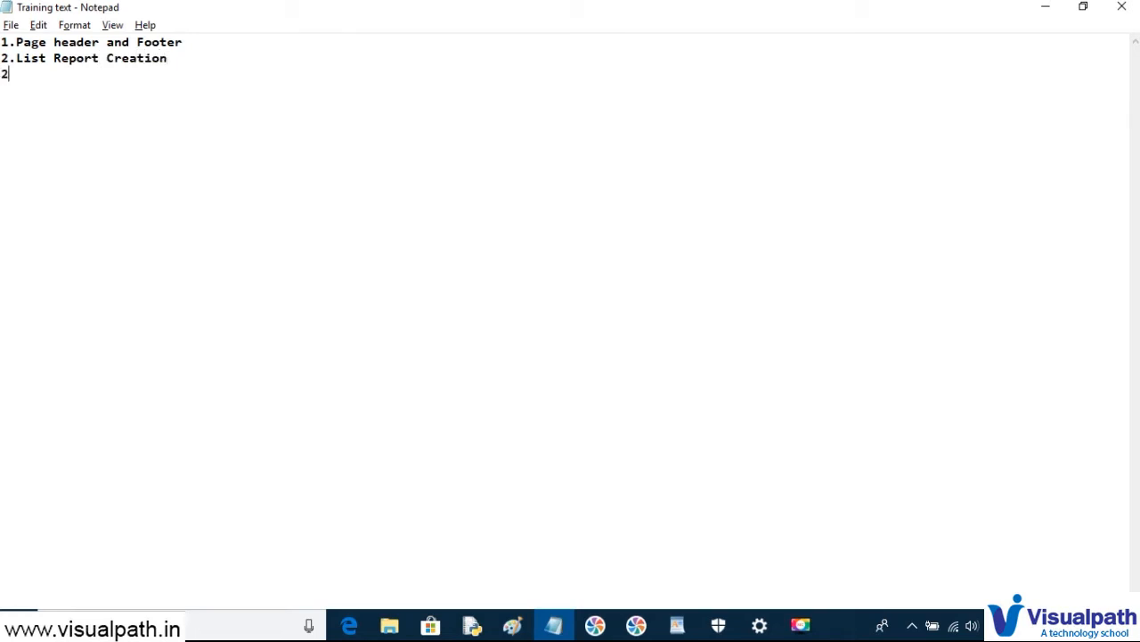
{"action": "type", "text": ".Grui"}
{"action": "key", "text": "BackSpace"}
{"action": "key", "text": "BackSpace"}
{"action": "type", "text": "oup by  "}
{"action": "type", "text": "3."}
{"action": "type", "text": "Applyihng"}
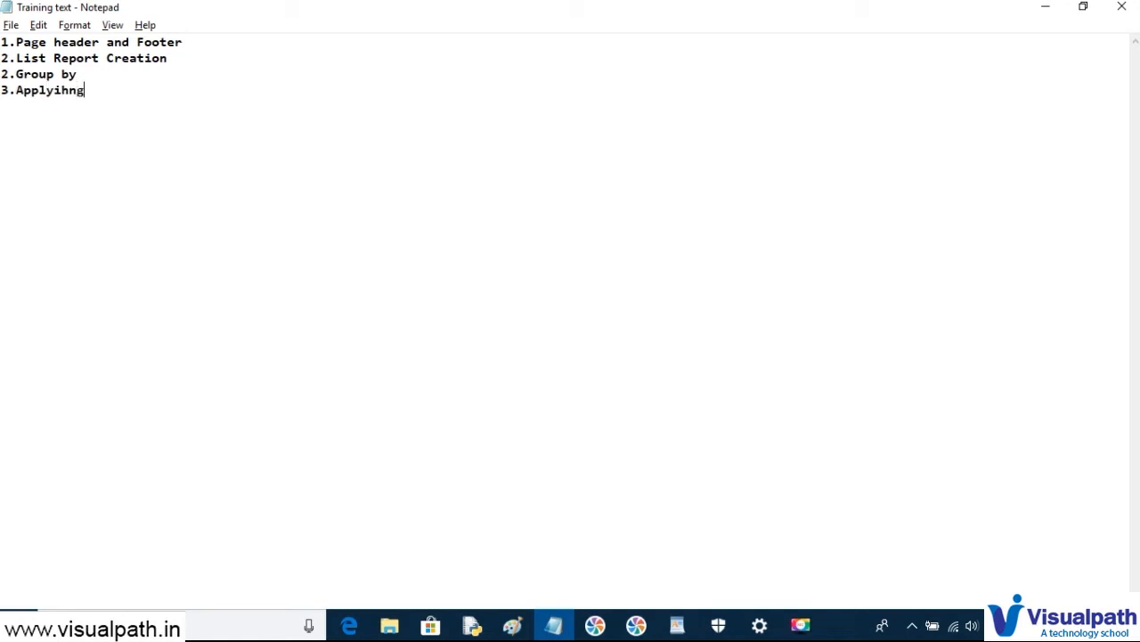
{"action": "key", "text": "BackSpace"}
{"action": "key", "text": "BackSpace"}
{"action": "key", "text": "BackSpace"}
{"action": "type", "text": "ng Sorting"}
{"action": "key", "text": "Return"}
- Add '4.Applying Group Span', begin line '5.', and return to the browser
{"action": "type", "text": "4.Appliyon"}
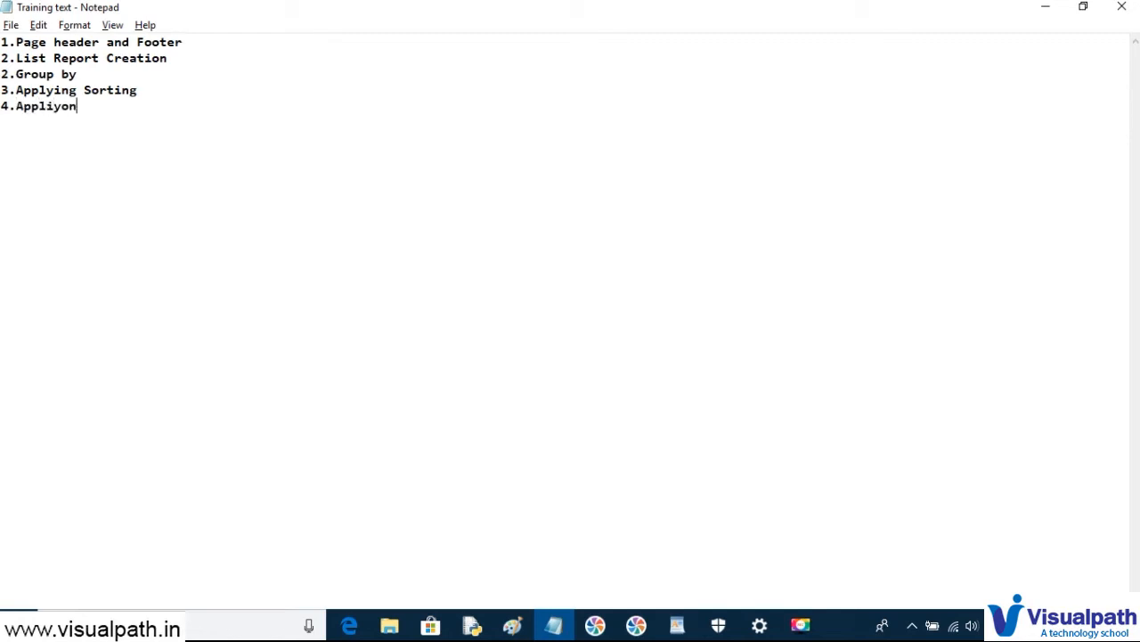
{"action": "key", "text": "BackSpace"}
{"action": "key", "text": "BackSpace"}
{"action": "key", "text": "BackSpace"}
{"action": "key", "text": "BackSpace"}
{"action": "type", "text": "ying Group Span"}
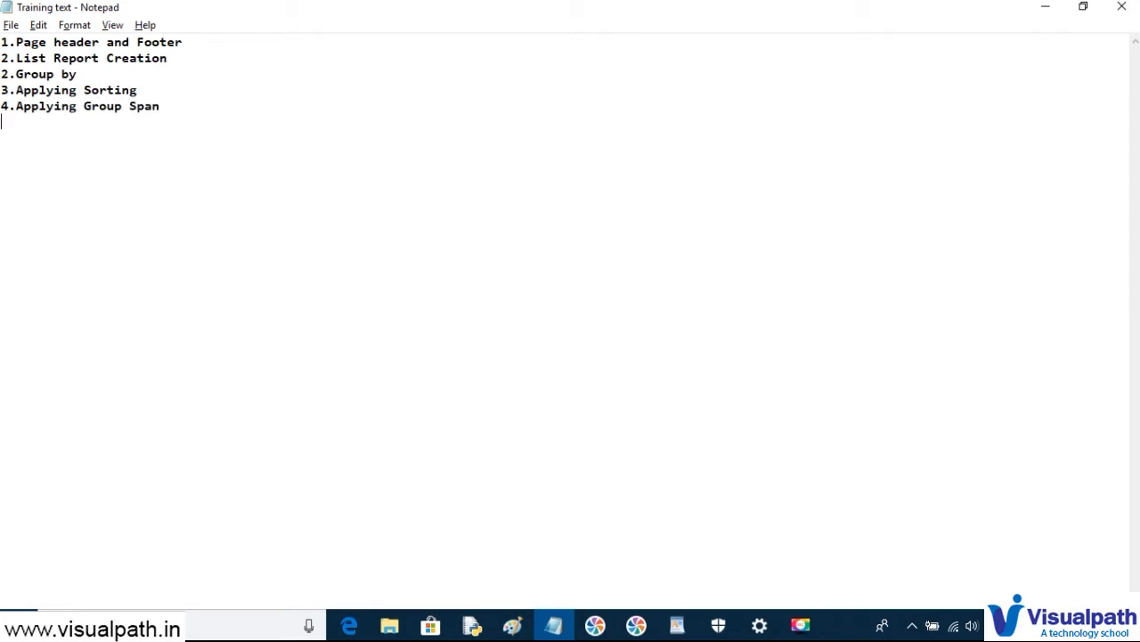
{"action": "key", "text": "Return"}
{"action": "type", "text": "5."}
{"action": "key", "text": "alt+Tab"}
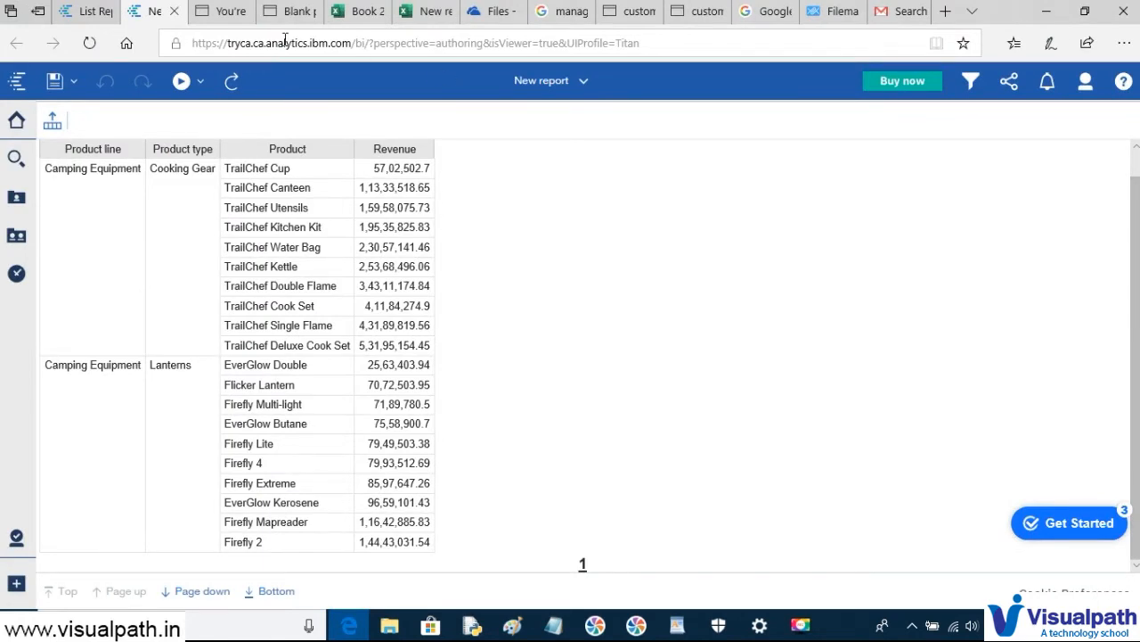
- Back in the report editor, save the report and list the Product line title's ancestor objects
{"action": "left_click", "coordinate": [85, 14]}
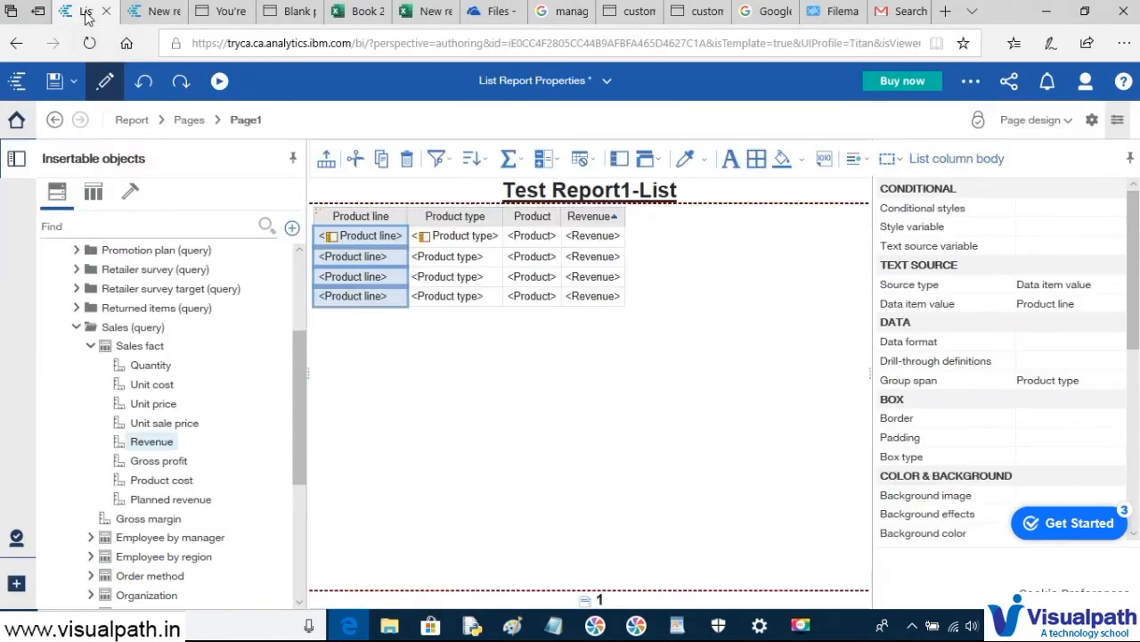
{"action": "left_click", "coordinate": [386, 215]}
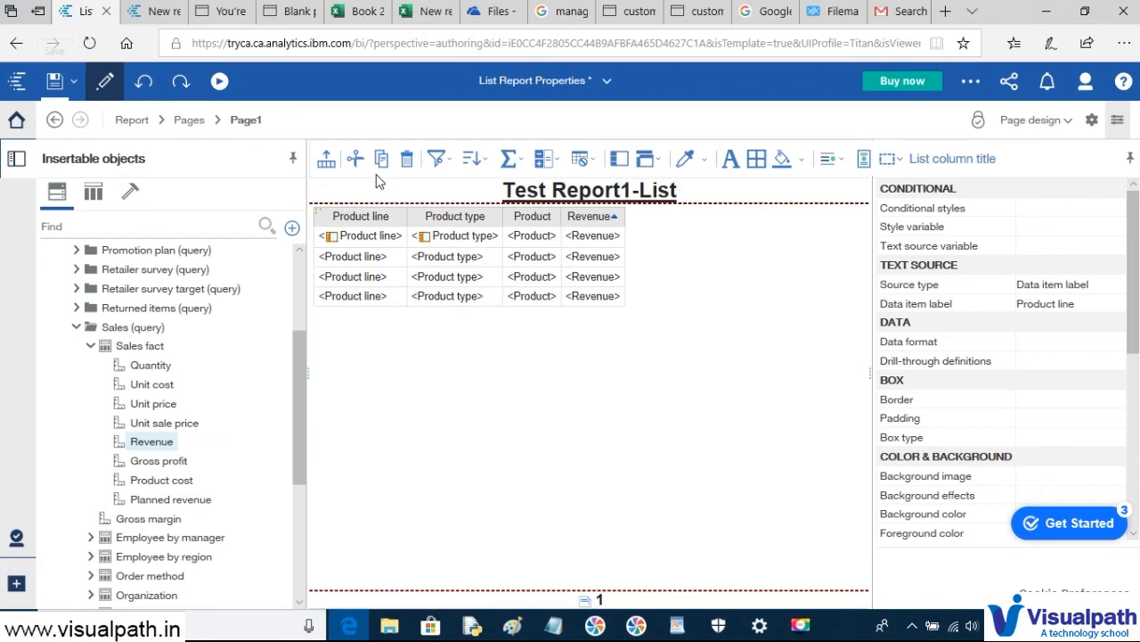
{"action": "key", "text": "ctrl+s"}
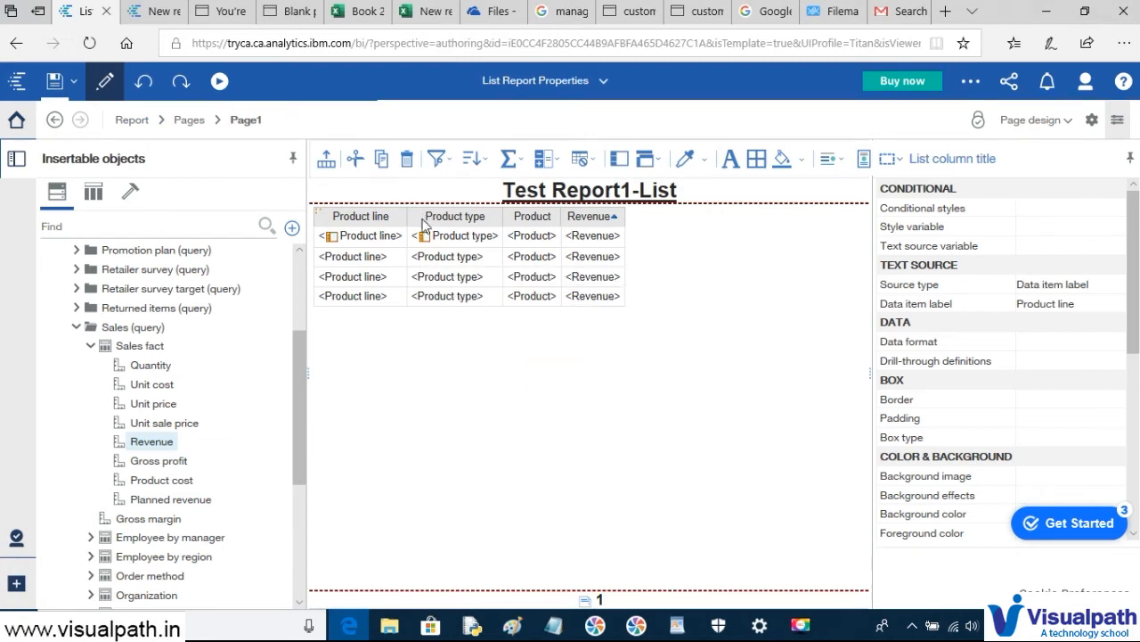
{"action": "left_click", "coordinate": [392, 264]}
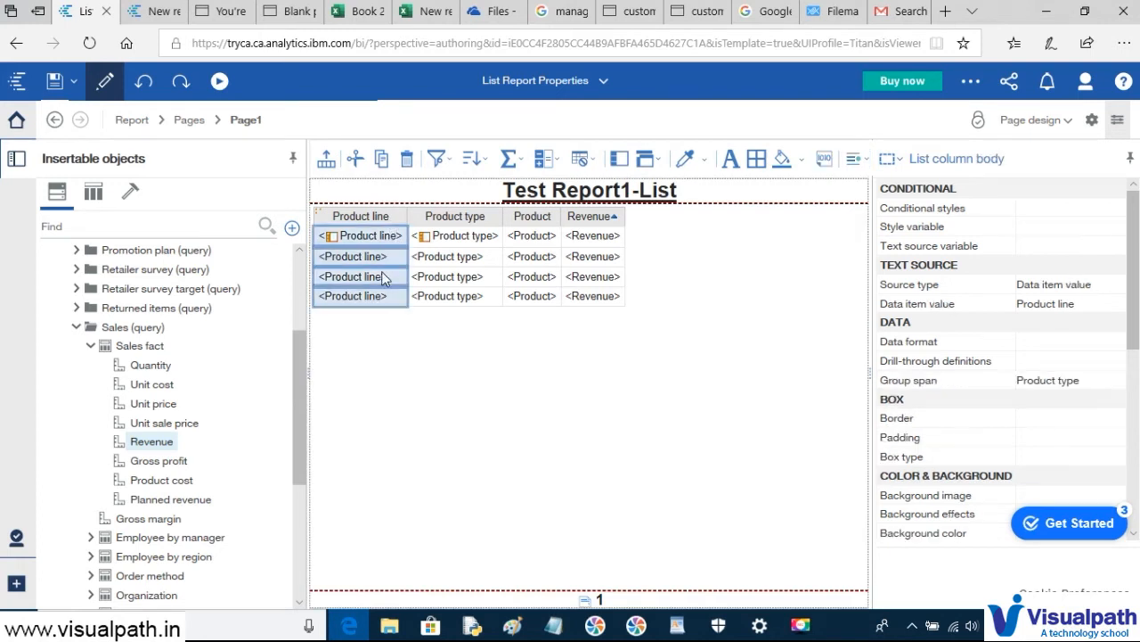
{"action": "left_click", "coordinate": [401, 227]}
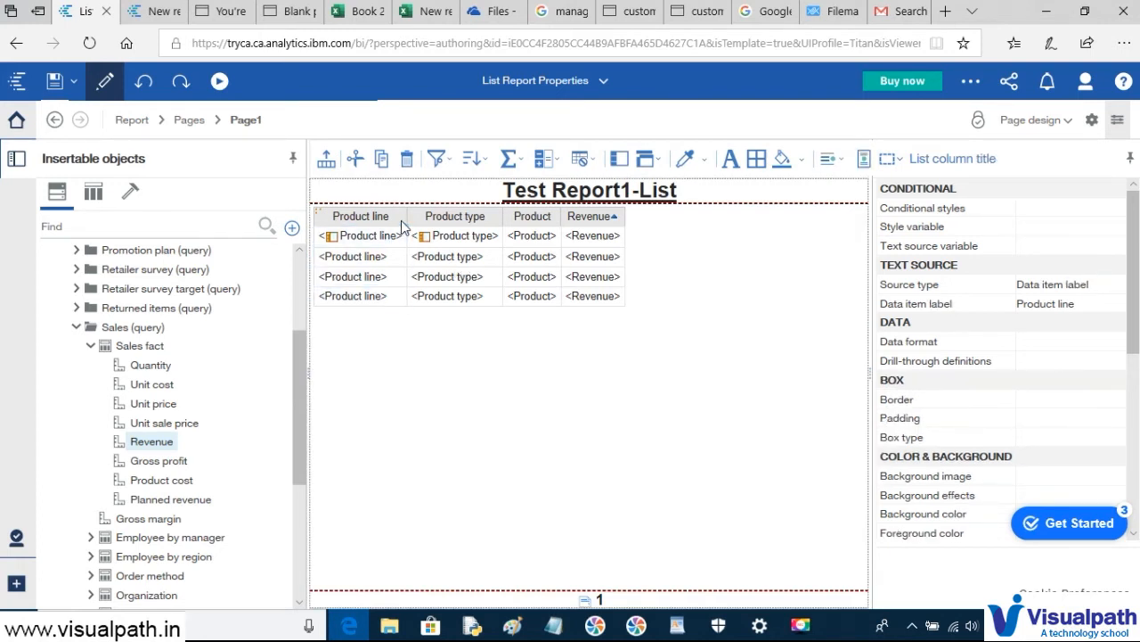
{"action": "left_click", "coordinate": [898, 160]}
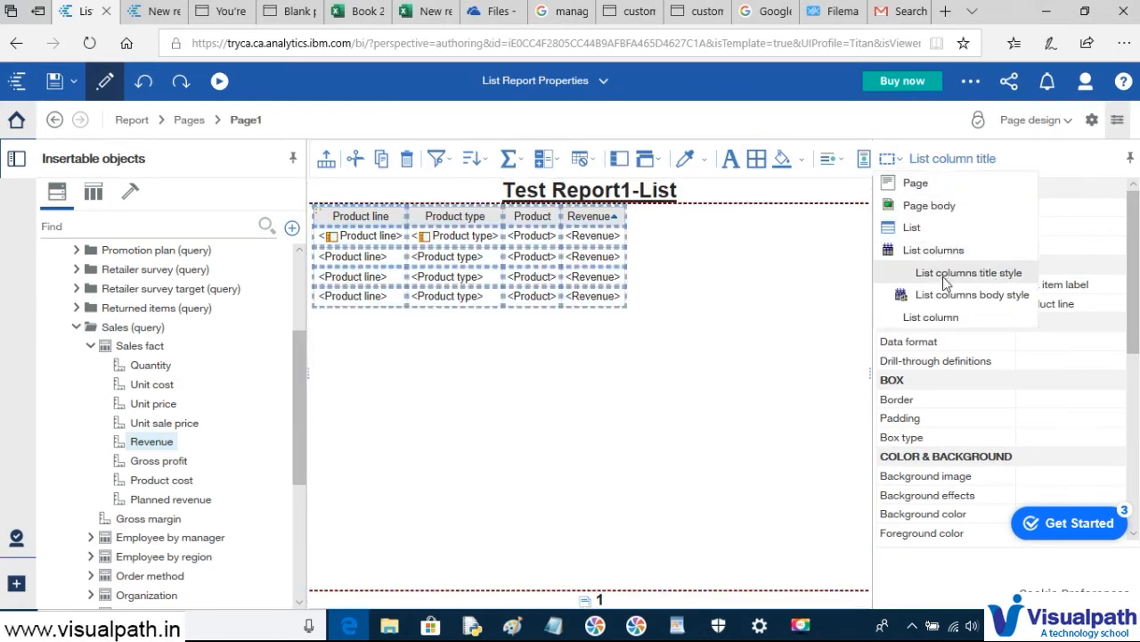
- Give the List columns title style a bold 16pt Georgia font
{"action": "left_click", "coordinate": [1003, 273]}
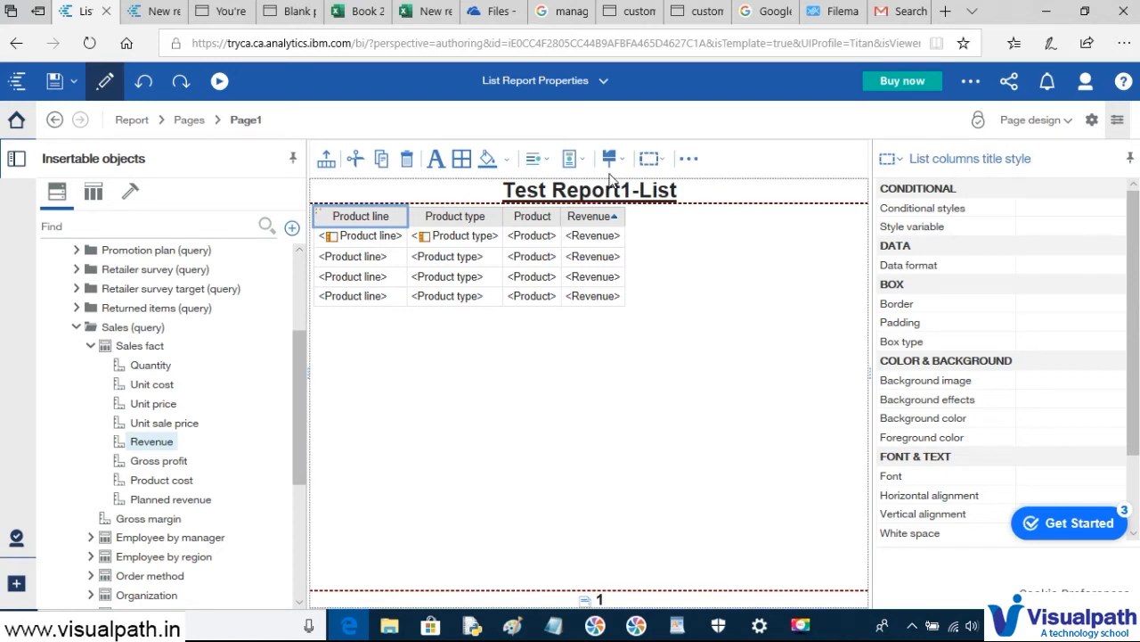
{"action": "scroll", "coordinate": [1057, 297], "scroll_direction": "down", "scroll_amount": 2}
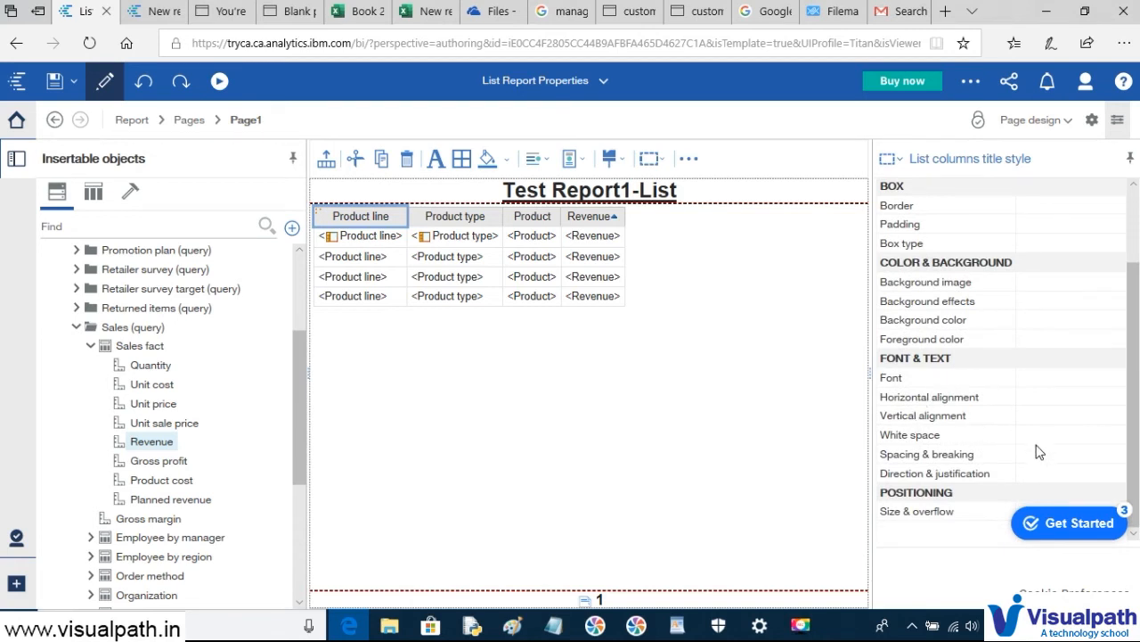
{"action": "scroll", "coordinate": [1043, 442], "scroll_direction": "up", "scroll_amount": 1}
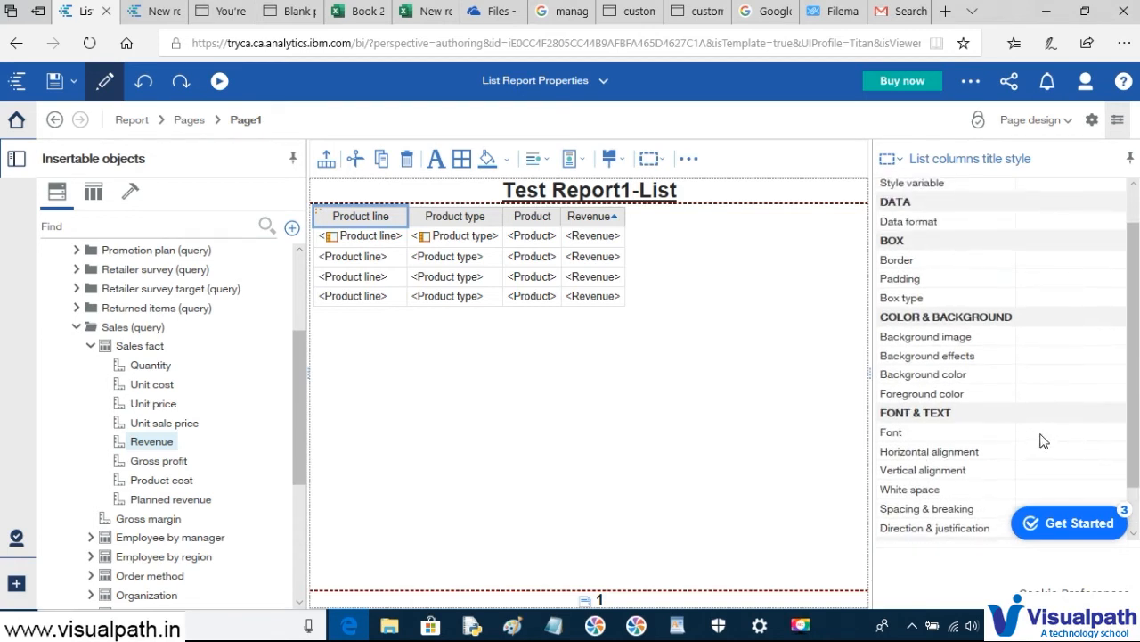
{"action": "left_click", "coordinate": [1057, 432]}
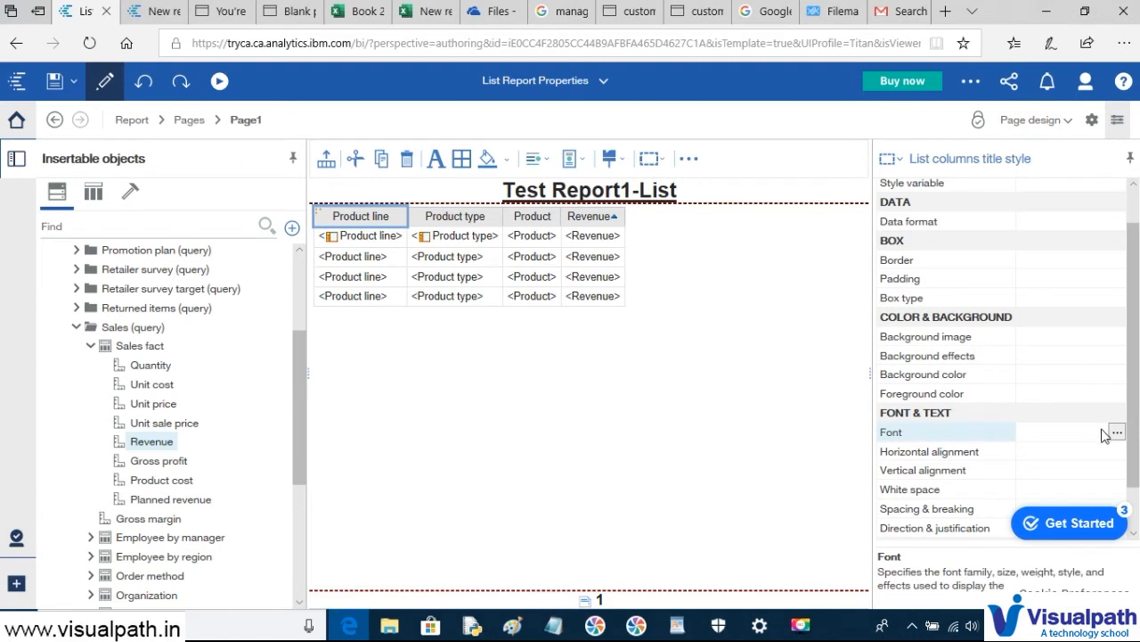
{"action": "left_click", "coordinate": [1117, 433]}
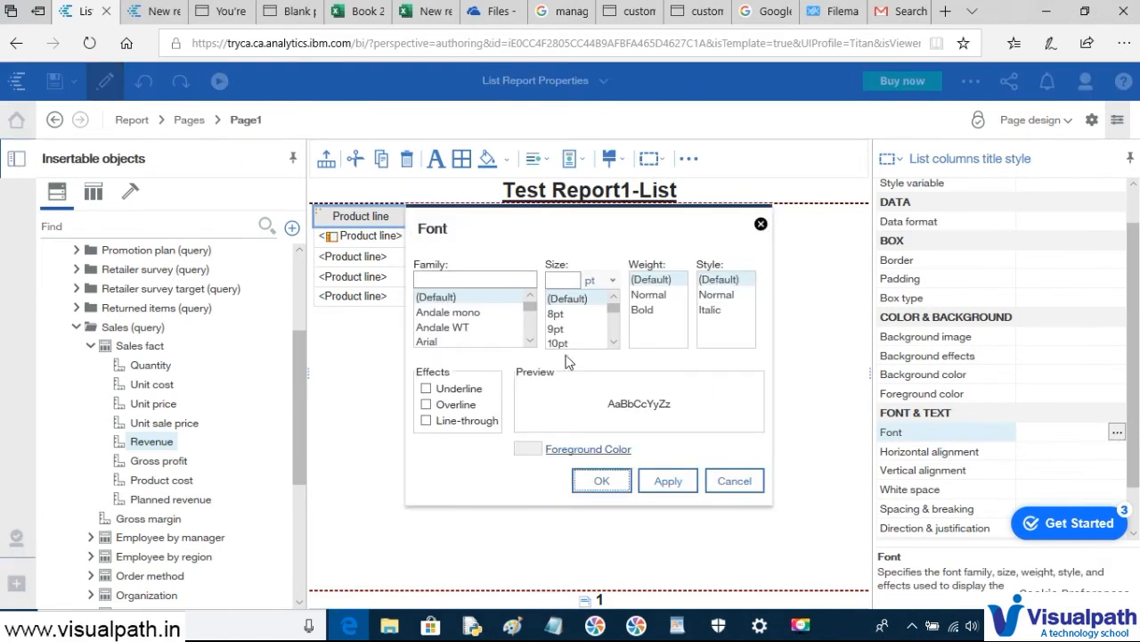
{"action": "scroll", "coordinate": [481, 321], "scroll_direction": "down", "scroll_amount": 4}
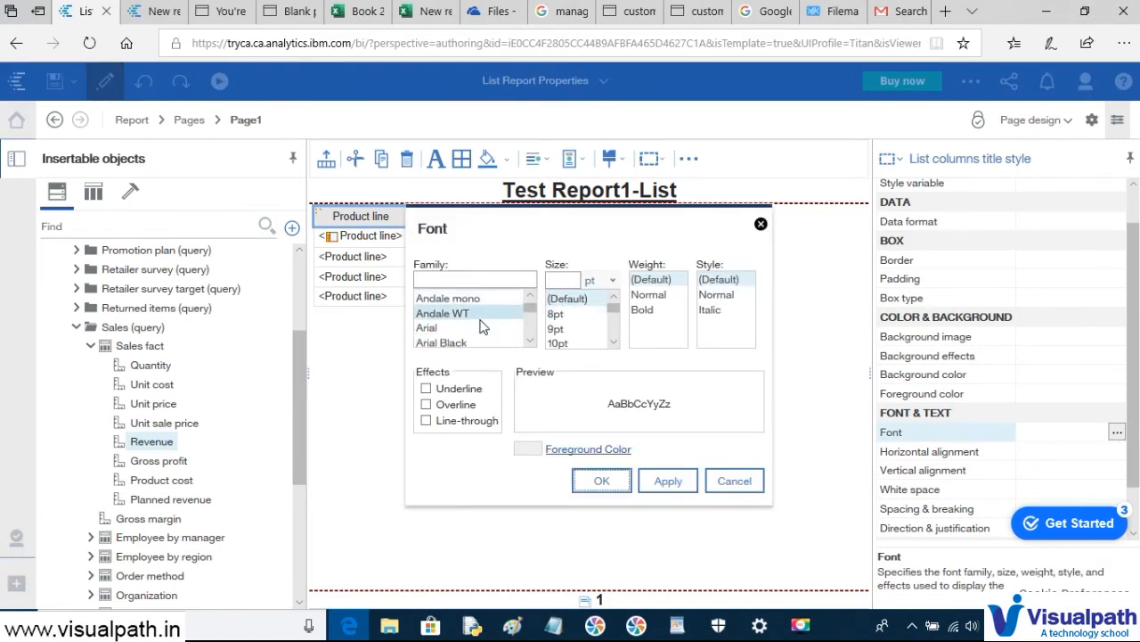
{"action": "scroll", "coordinate": [484, 326], "scroll_direction": "down", "scroll_amount": 4}
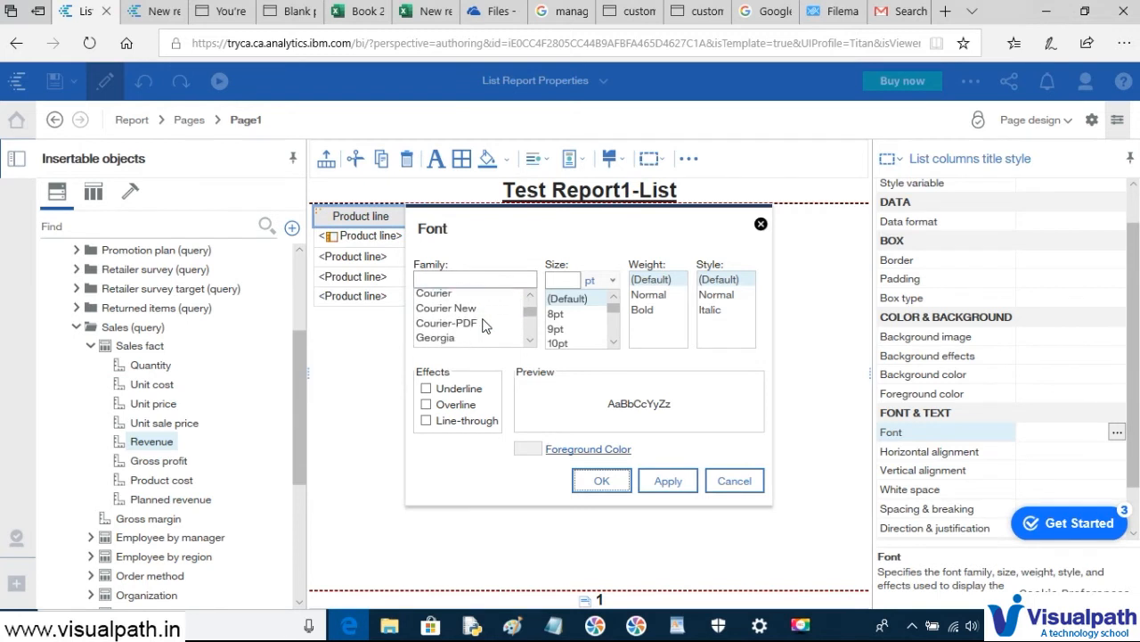
{"action": "left_click", "coordinate": [474, 339]}
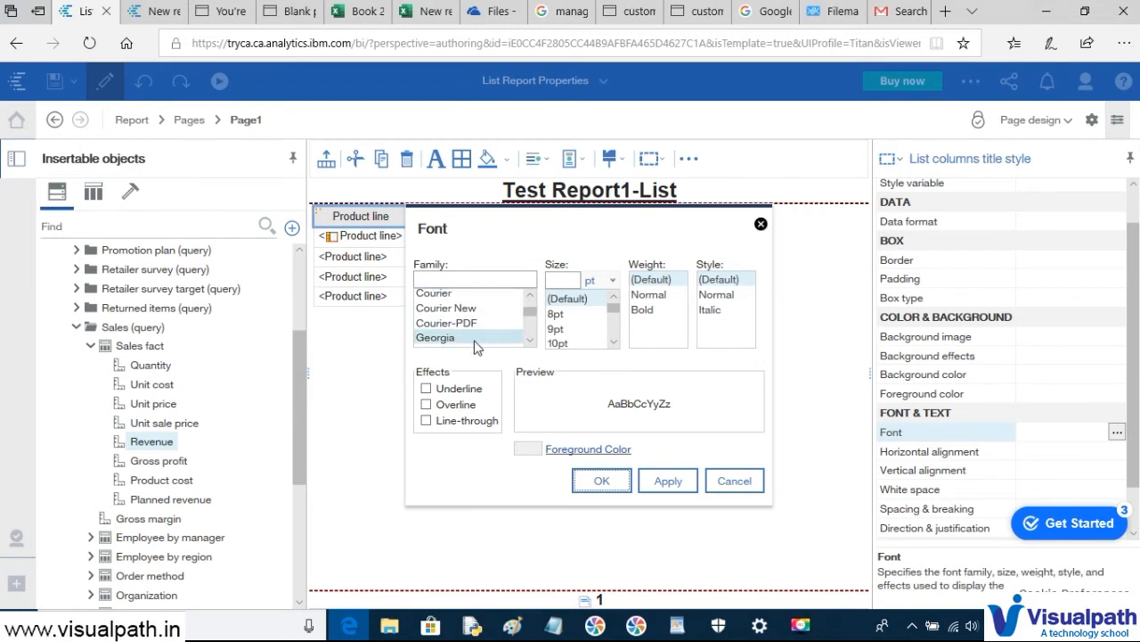
{"action": "left_click", "coordinate": [580, 343]}
{"action": "scroll", "coordinate": [580, 343], "scroll_direction": "down", "scroll_amount": 2}
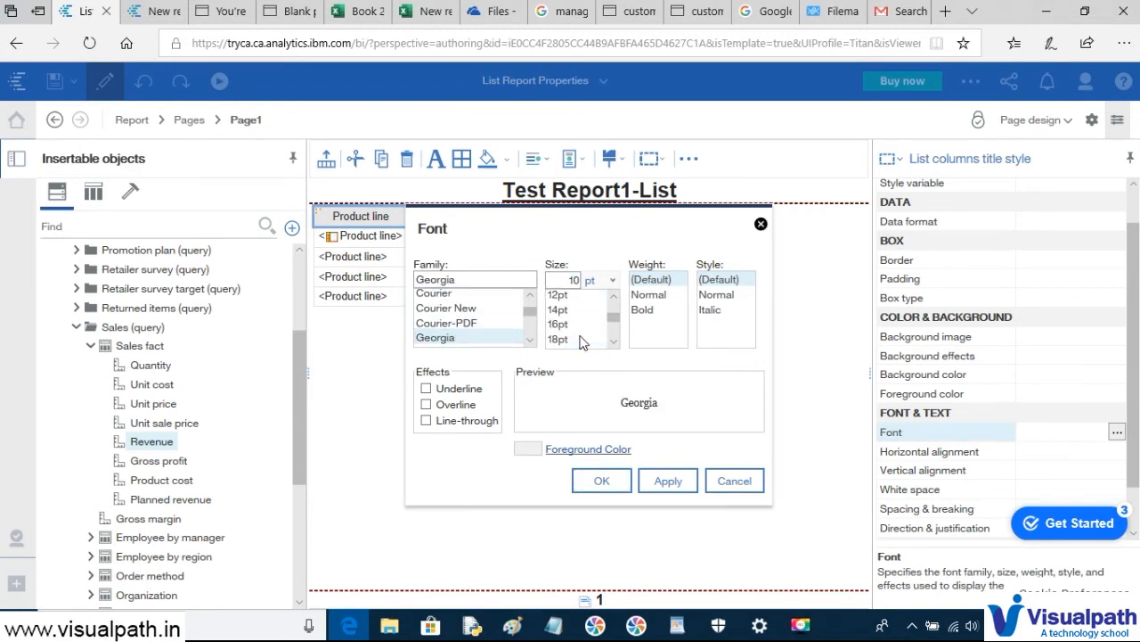
{"action": "left_click", "coordinate": [578, 323]}
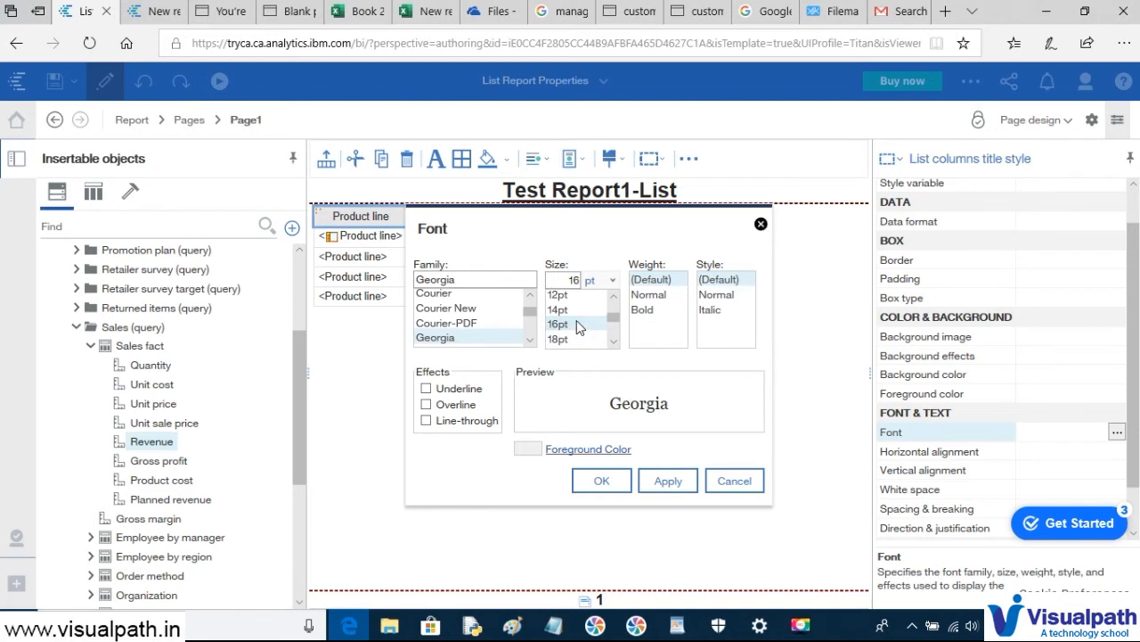
{"action": "left_click", "coordinate": [653, 312]}
{"action": "left_click", "coordinate": [470, 392]}
{"action": "left_click", "coordinate": [668, 481]}
{"action": "left_click", "coordinate": [601, 480]}
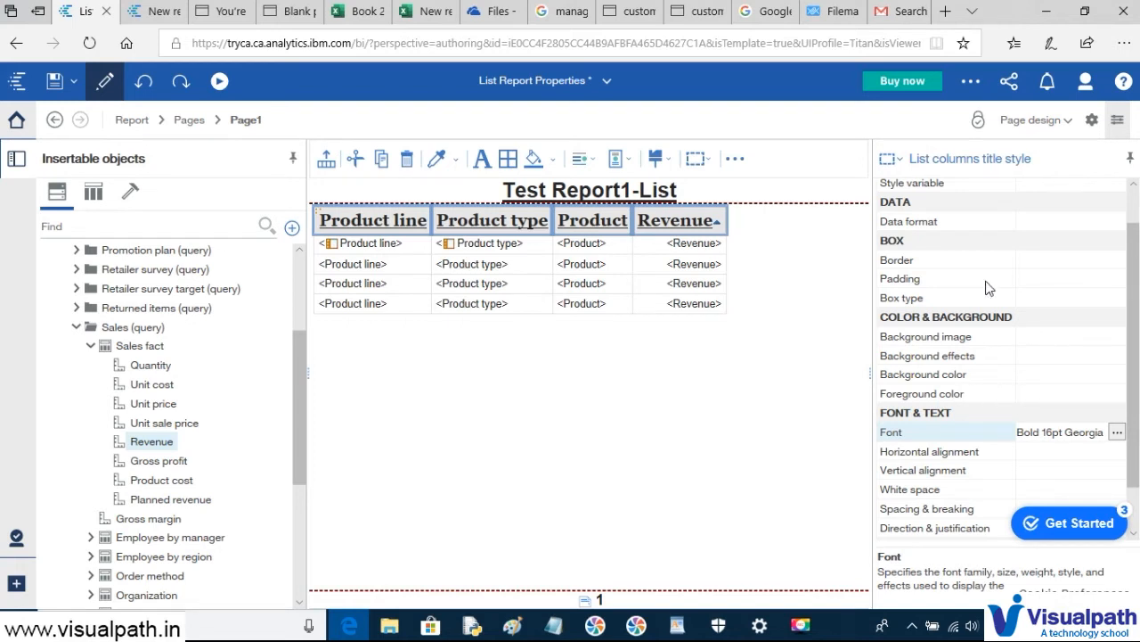
- Put a 1pt solid black border on all four sides of the column titles
{"action": "left_click", "coordinate": [1049, 267]}
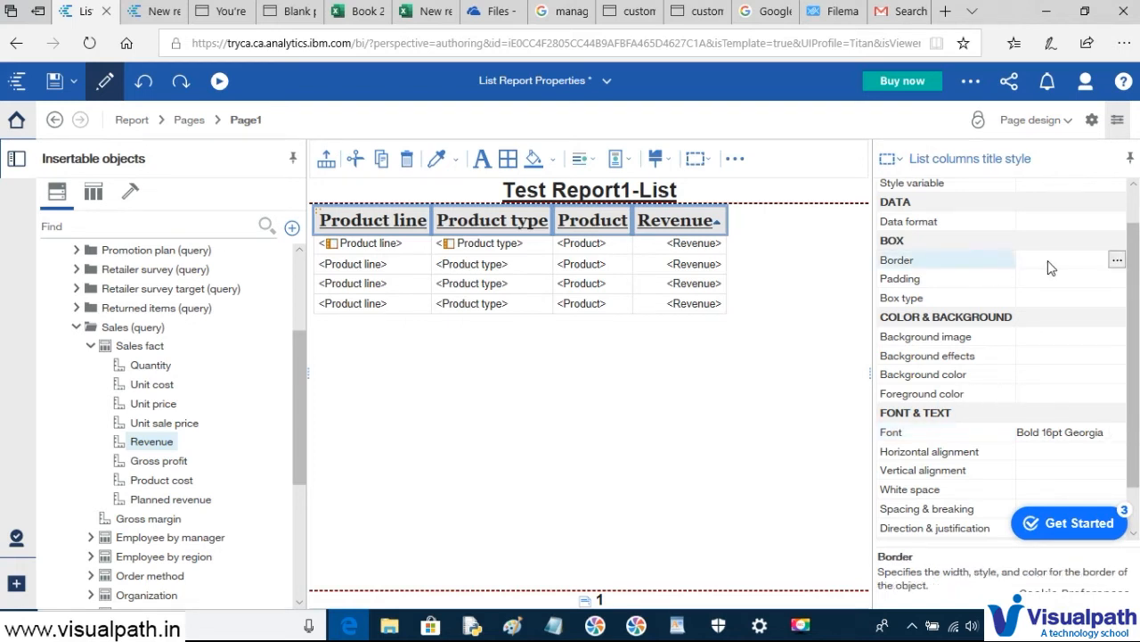
{"action": "left_click", "coordinate": [1118, 260]}
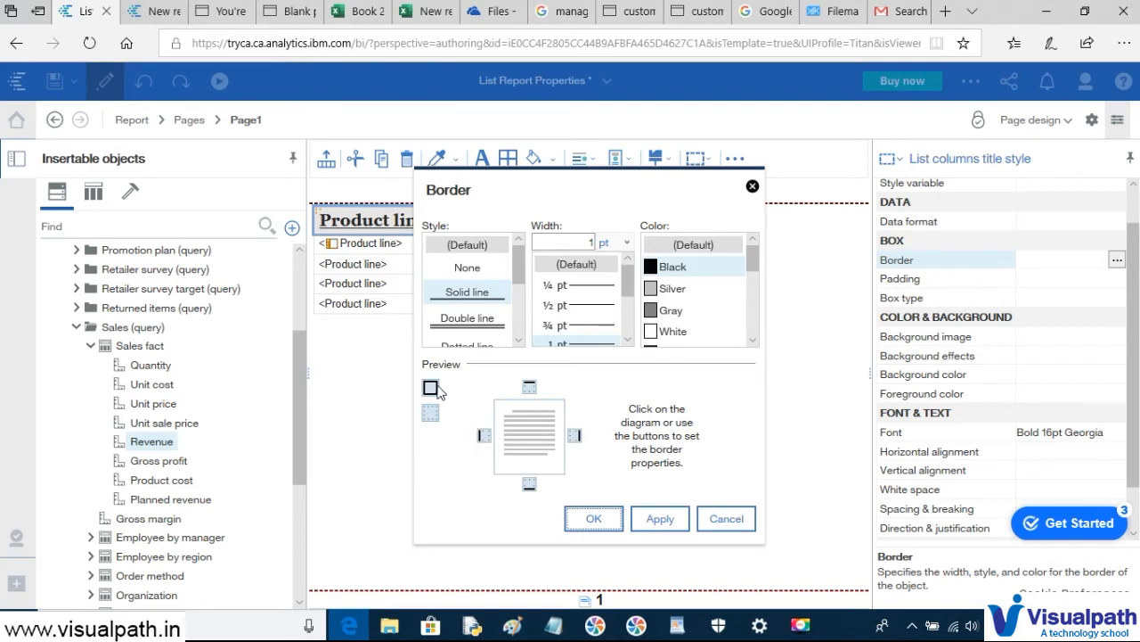
{"action": "left_click", "coordinate": [436, 413]}
{"action": "left_click", "coordinate": [431, 389]}
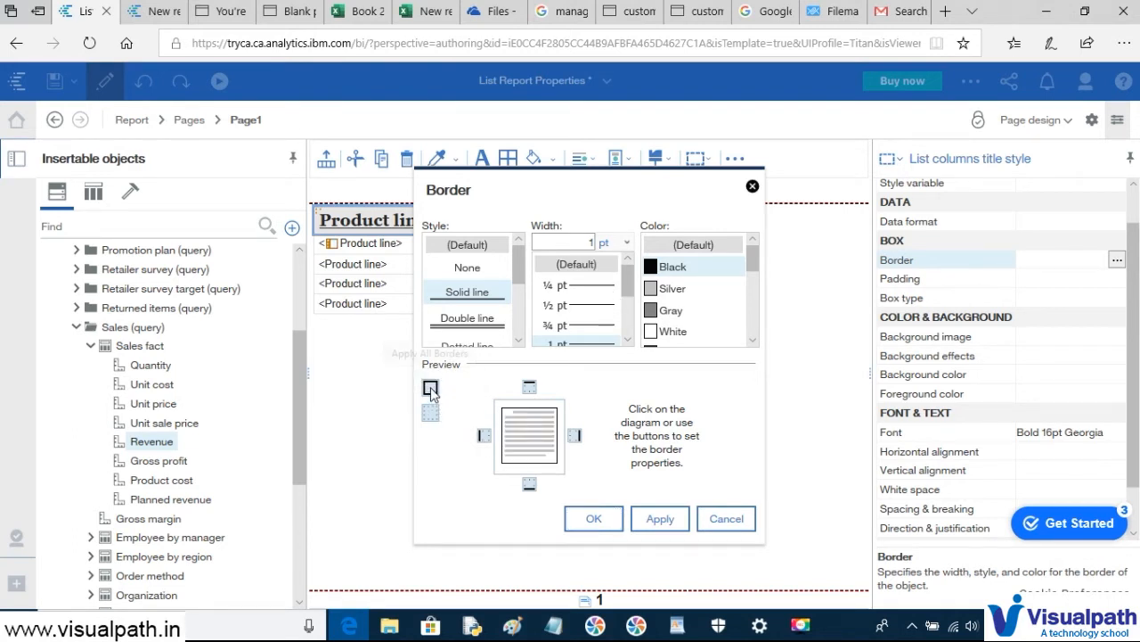
{"action": "left_click", "coordinate": [660, 523]}
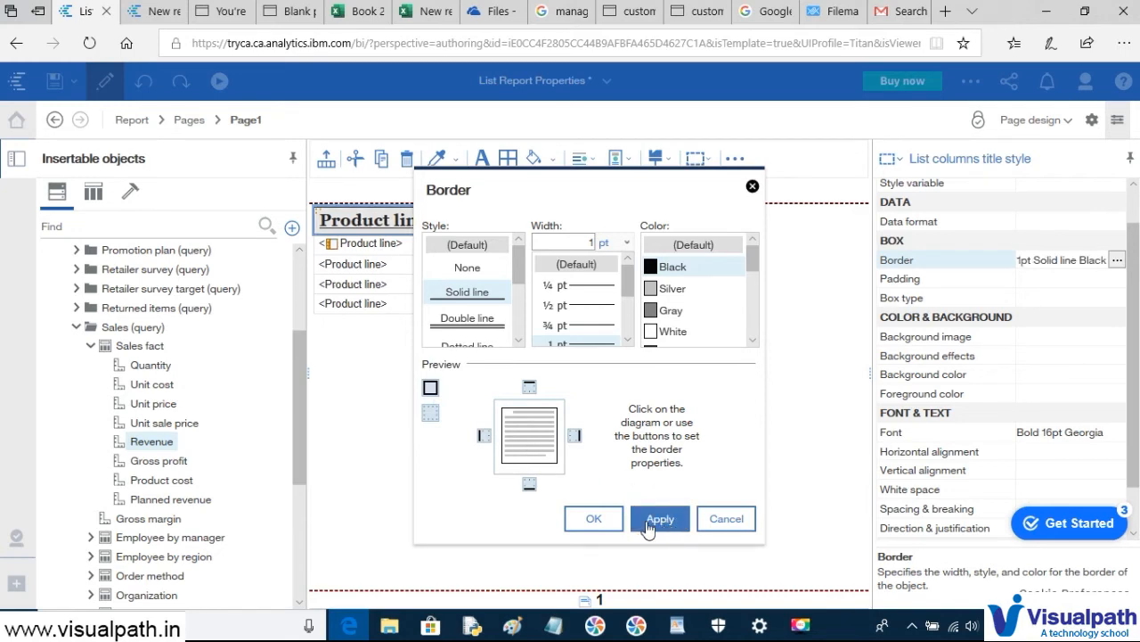
{"action": "left_click", "coordinate": [590, 517]}
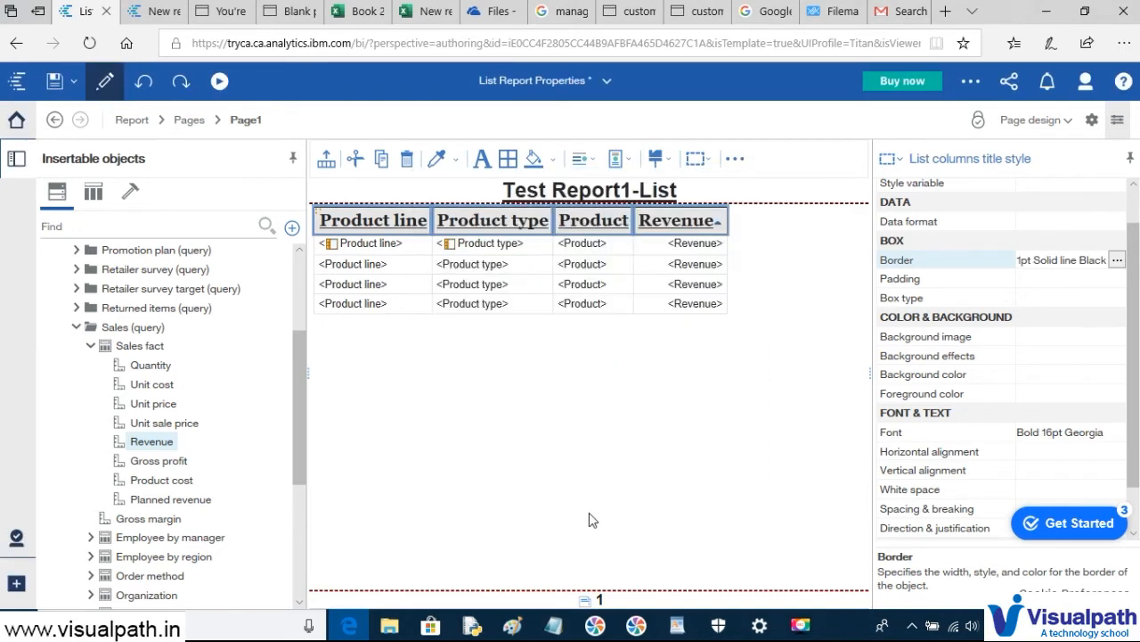
- Set the List columns title style's background colour to White
{"action": "left_click", "coordinate": [688, 301]}
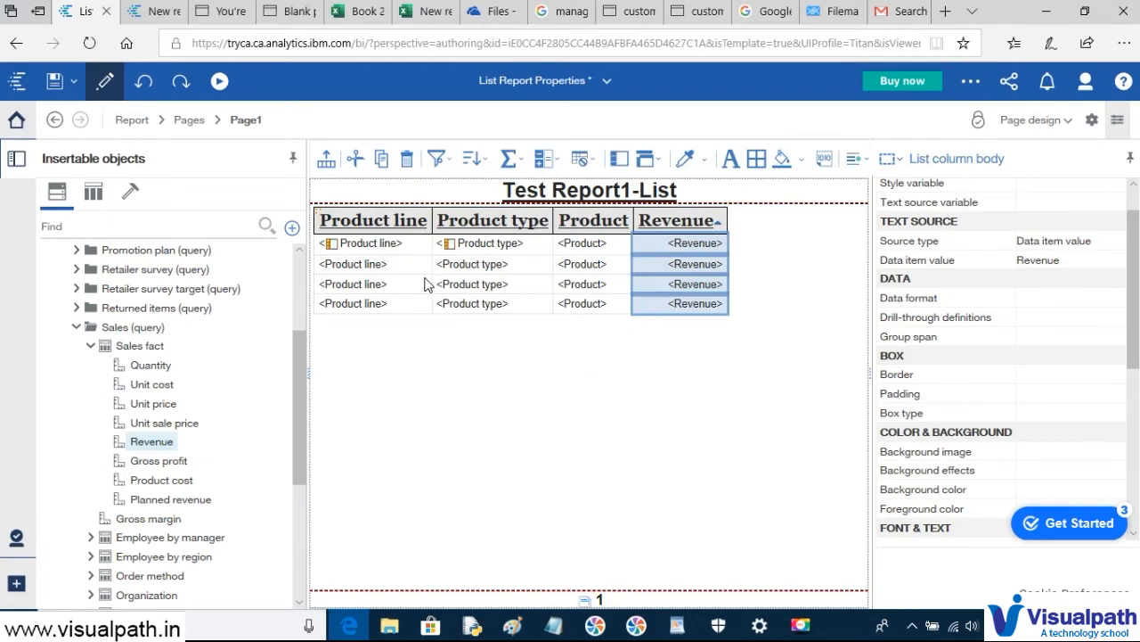
{"action": "left_click", "coordinate": [381, 220]}
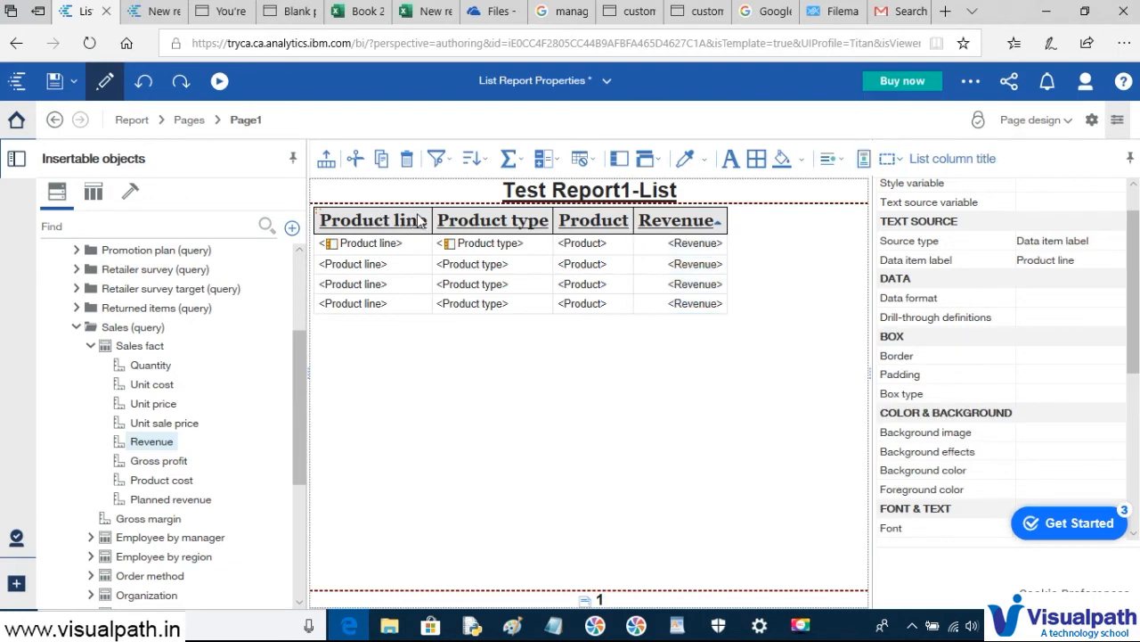
{"action": "left_click", "coordinate": [901, 163]}
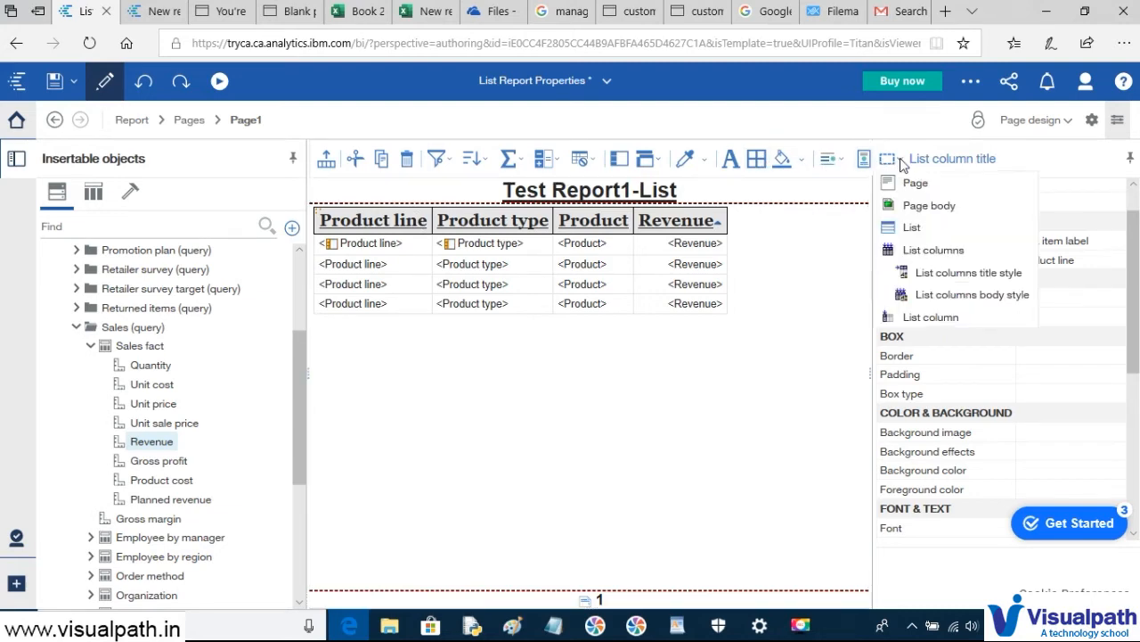
{"action": "left_click", "coordinate": [974, 279]}
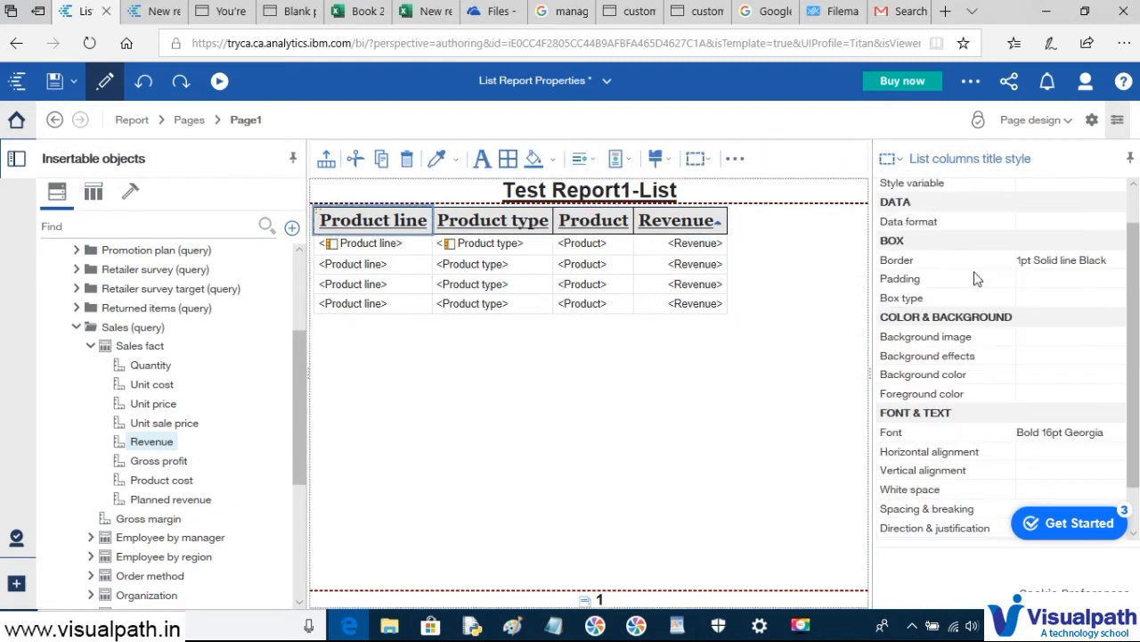
{"action": "scroll", "coordinate": [1060, 383], "scroll_direction": "down", "scroll_amount": 2}
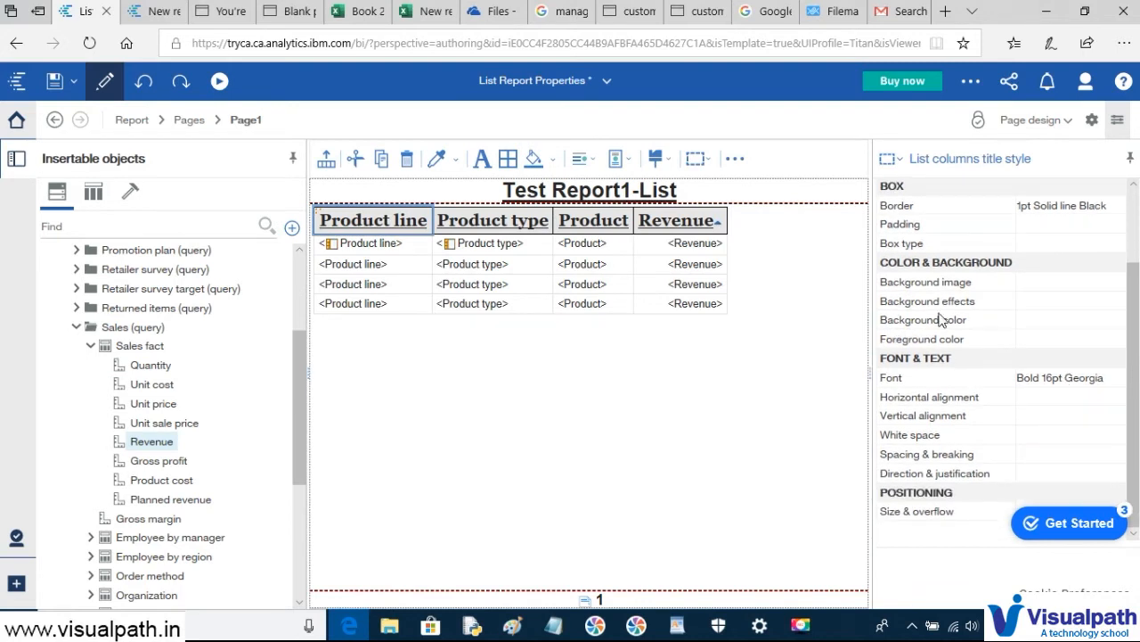
{"action": "left_click", "coordinate": [1063, 322]}
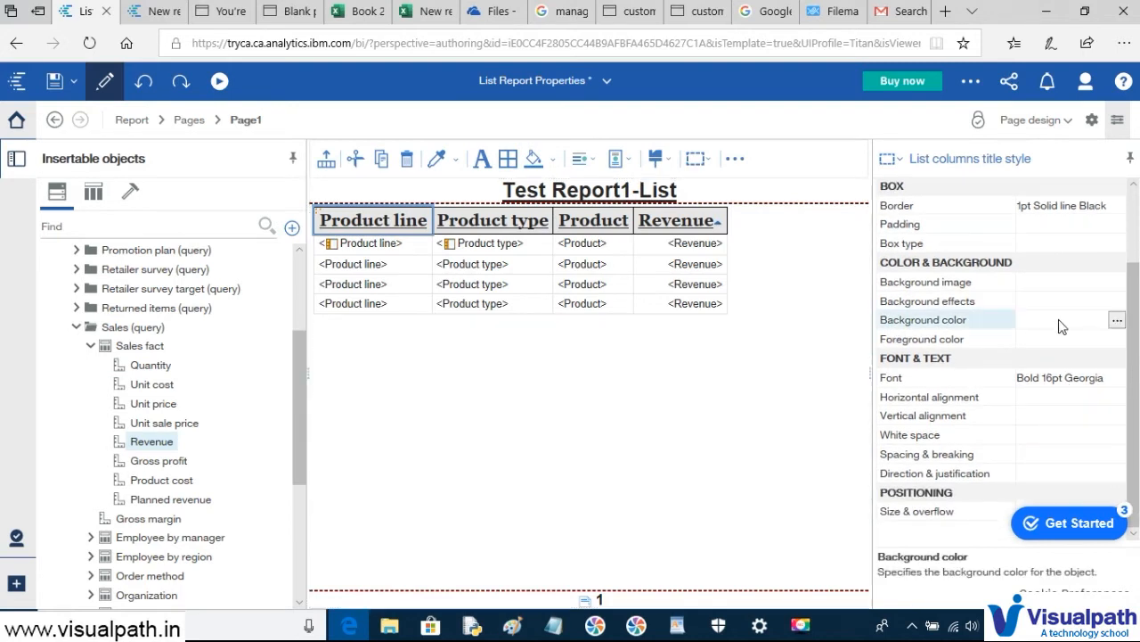
{"action": "left_click", "coordinate": [1119, 322]}
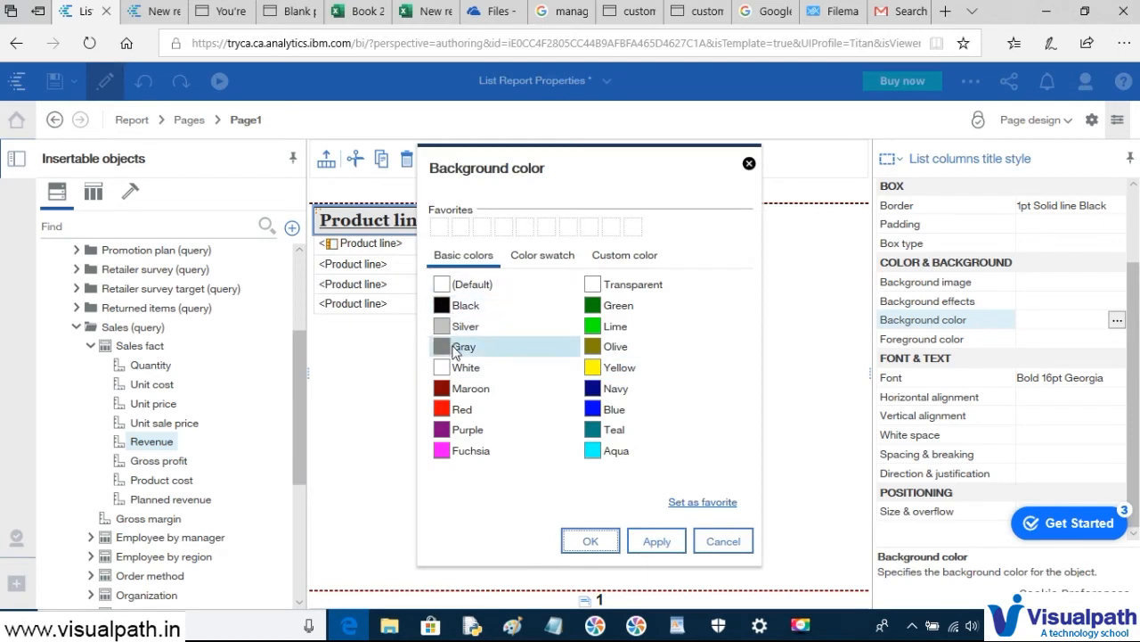
{"action": "left_click", "coordinate": [462, 368]}
{"action": "left_click", "coordinate": [657, 545]}
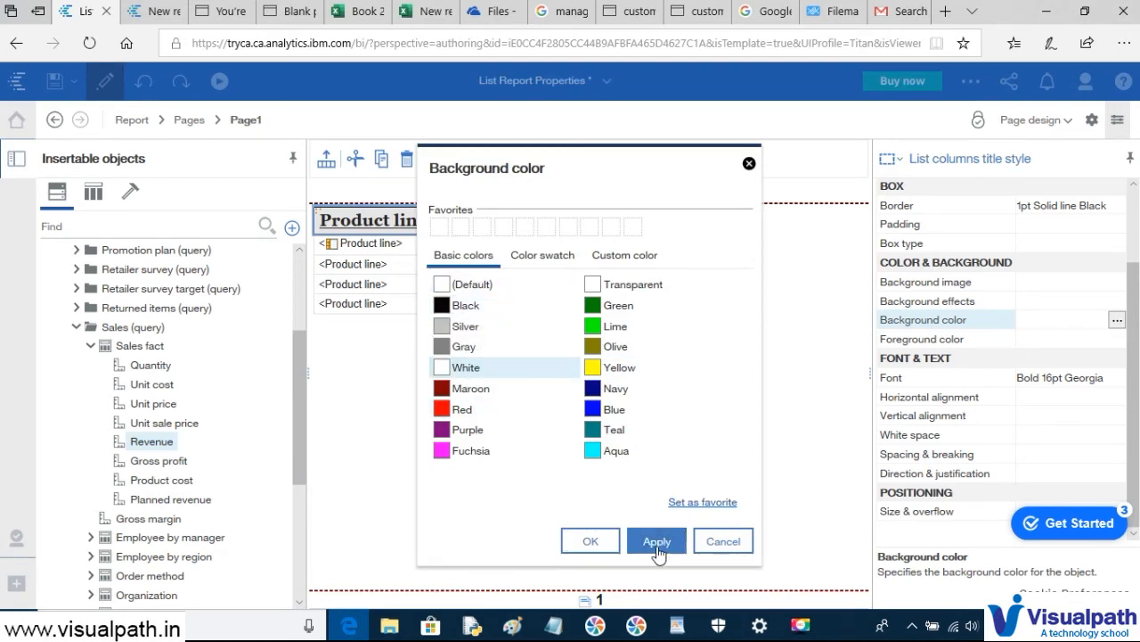
{"action": "left_click", "coordinate": [588, 541]}
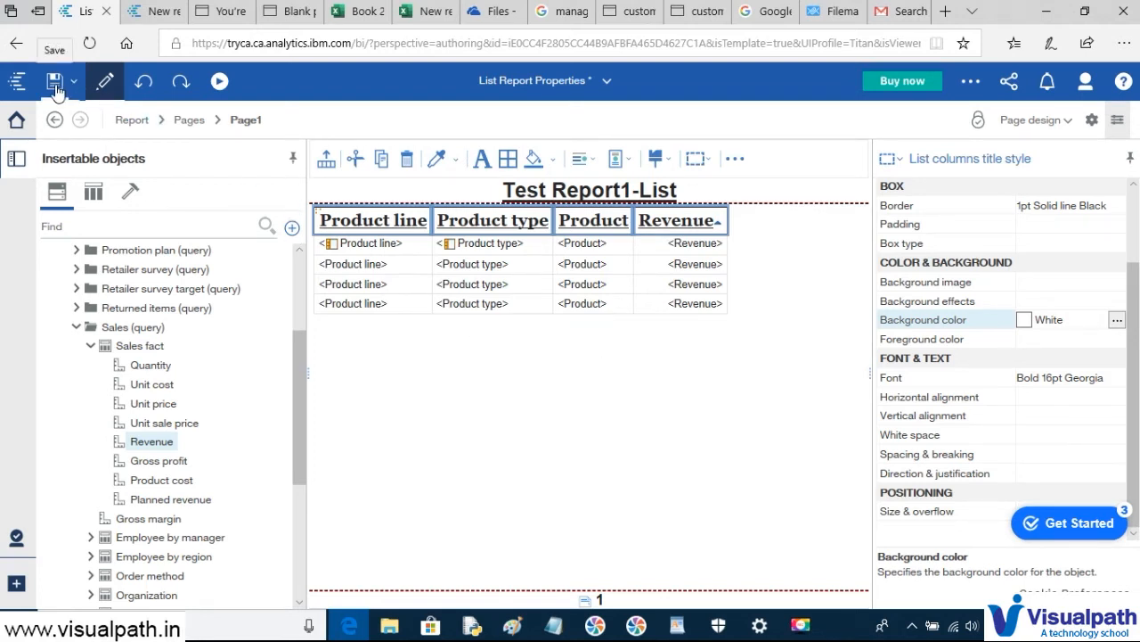
{"action": "left_click", "coordinate": [656, 249]}
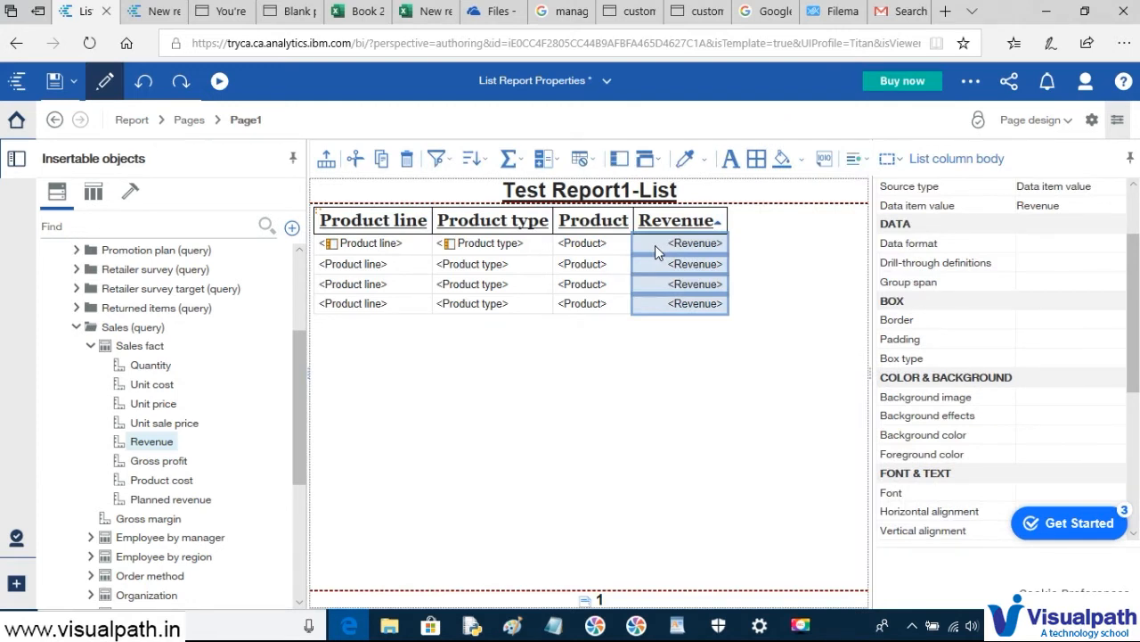
- Make the Revenue values bold with a Lime foreground colour
{"action": "scroll", "coordinate": [1024, 334], "scroll_direction": "down", "scroll_amount": 4}
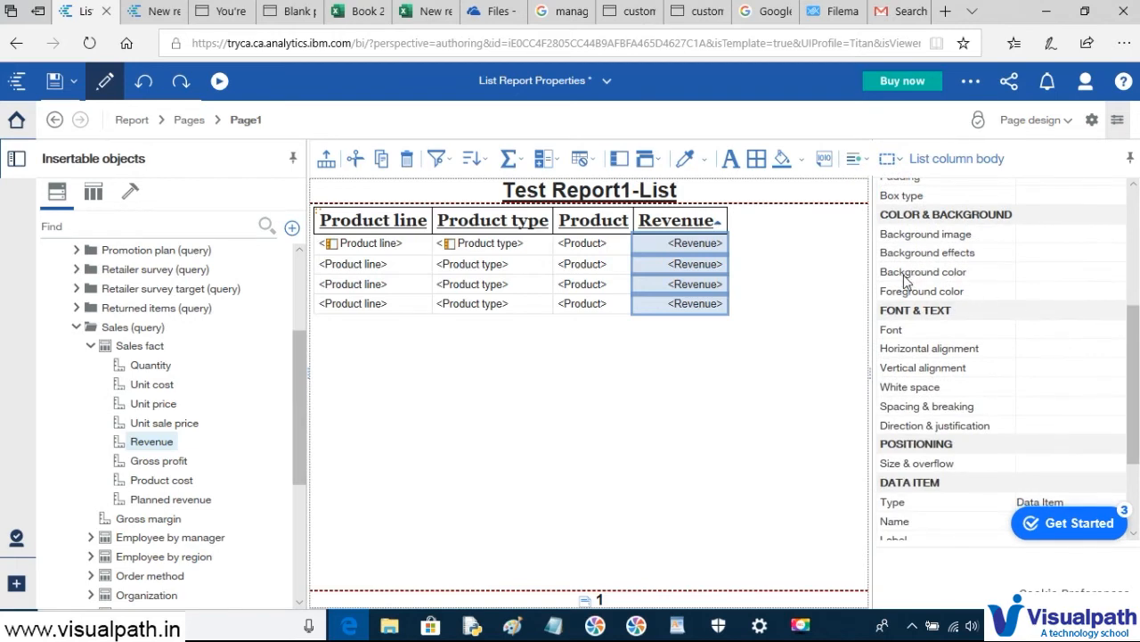
{"action": "left_click", "coordinate": [1050, 275]}
{"action": "left_click", "coordinate": [1055, 294]}
{"action": "left_click", "coordinate": [1117, 292]}
{"action": "left_click", "coordinate": [619, 307]}
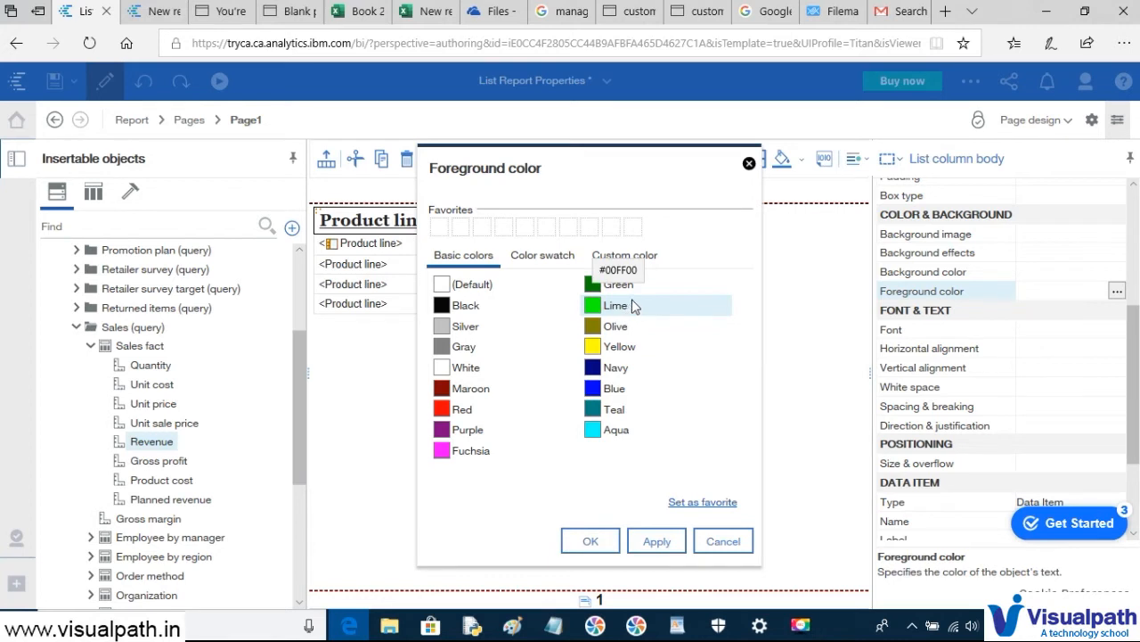
{"action": "left_click", "coordinate": [657, 543]}
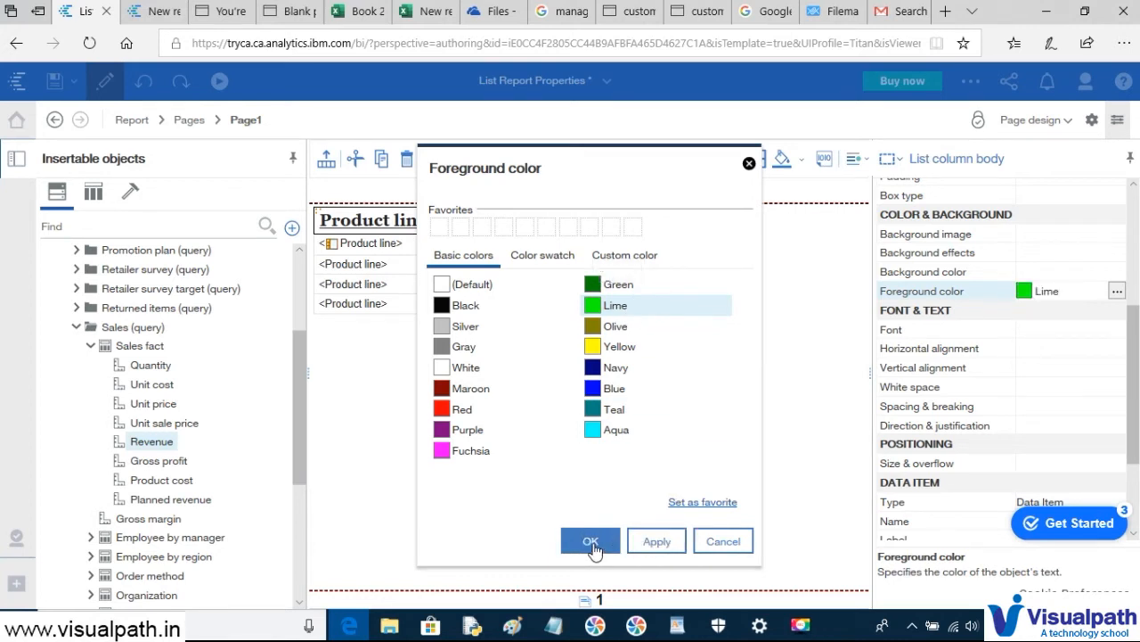
{"action": "left_click", "coordinate": [591, 543]}
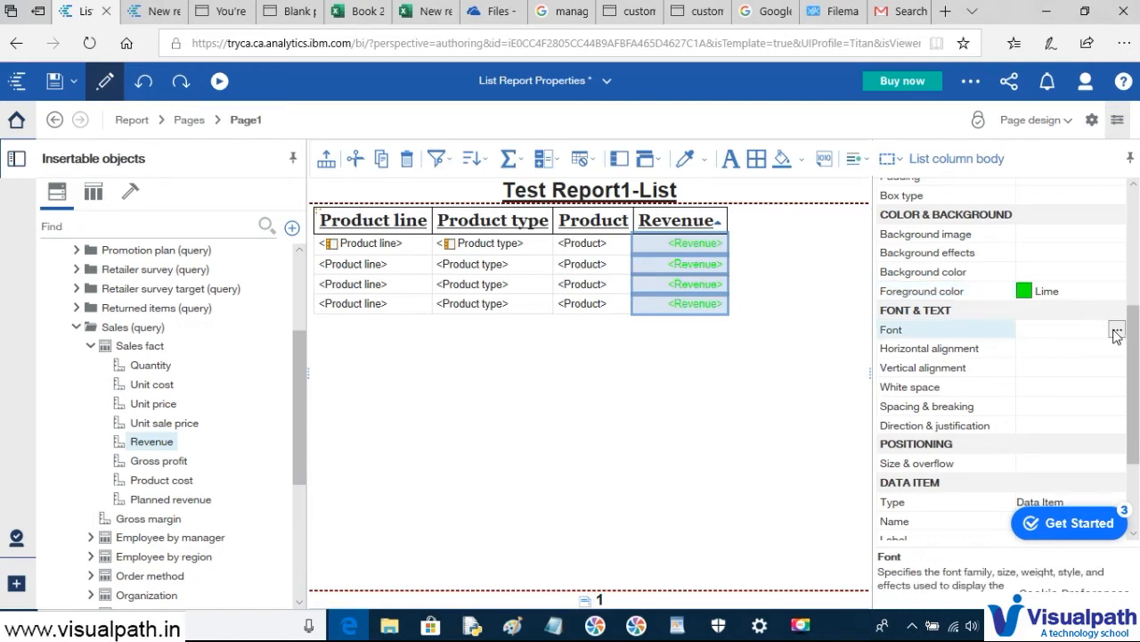
{"action": "left_click", "coordinate": [1116, 332]}
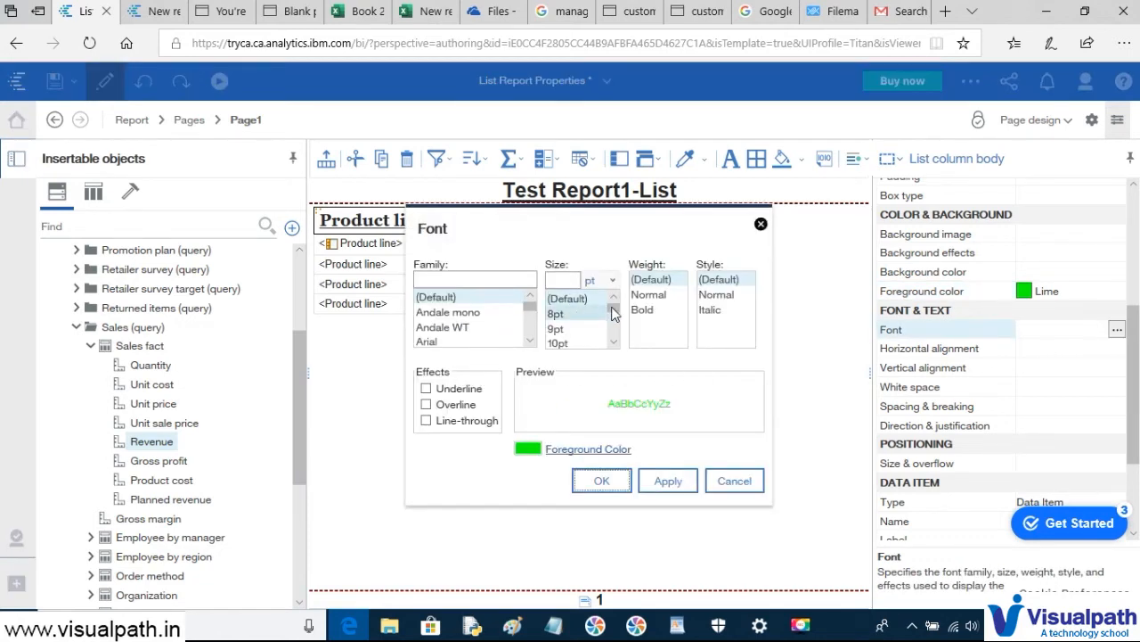
{"action": "left_click", "coordinate": [642, 312]}
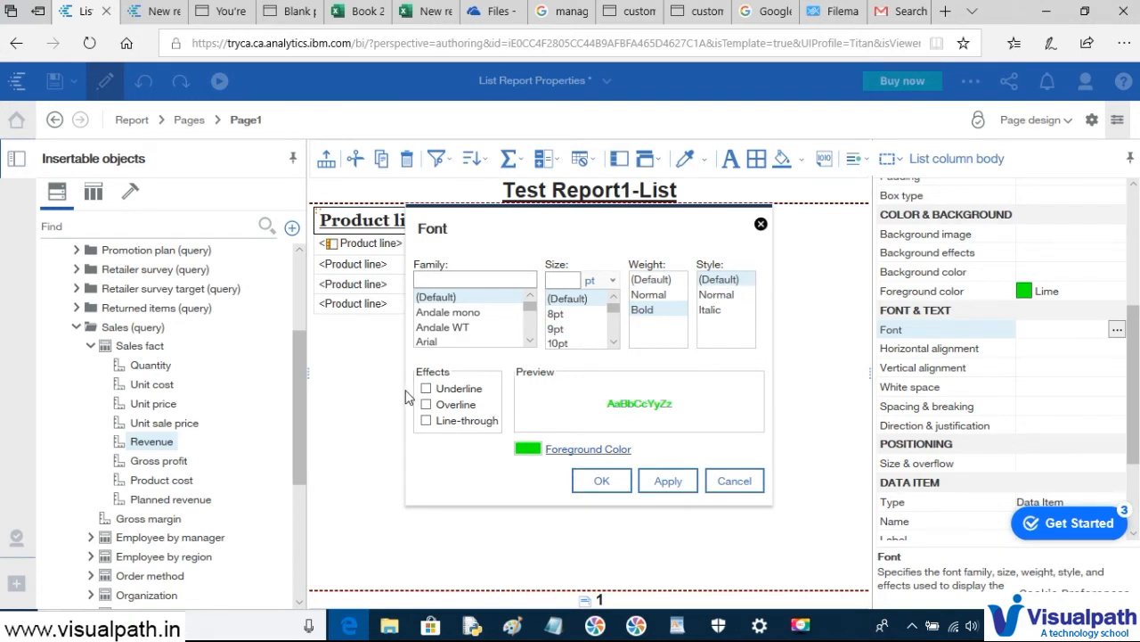
{"action": "left_click", "coordinate": [602, 480]}
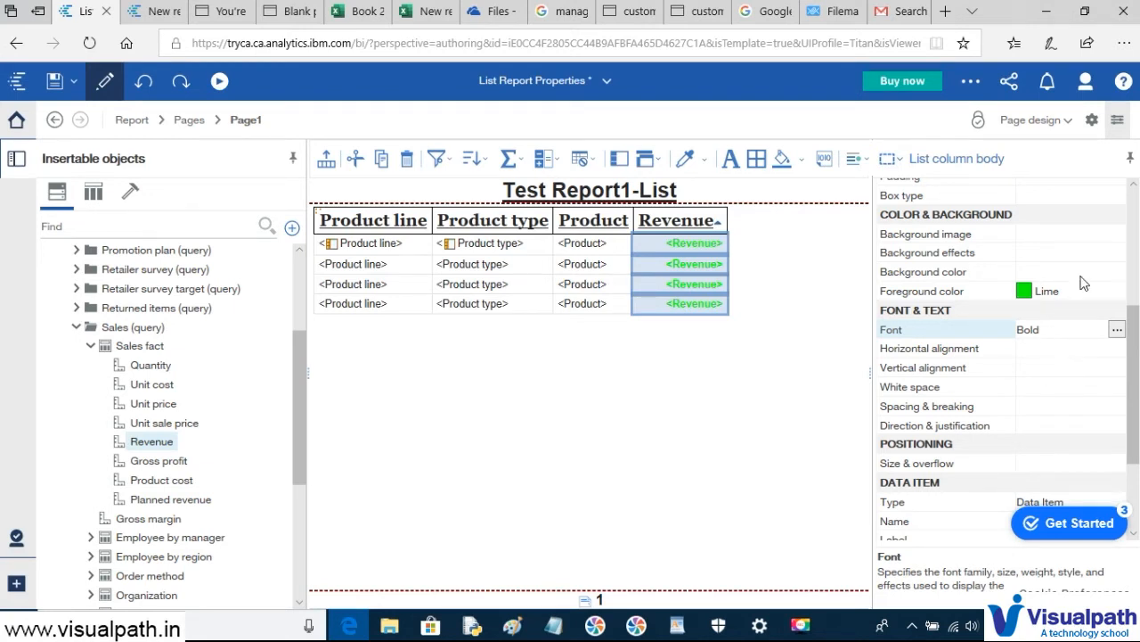
- Give the Revenue values a Black background and save the report
{"action": "left_click", "coordinate": [1118, 273]}
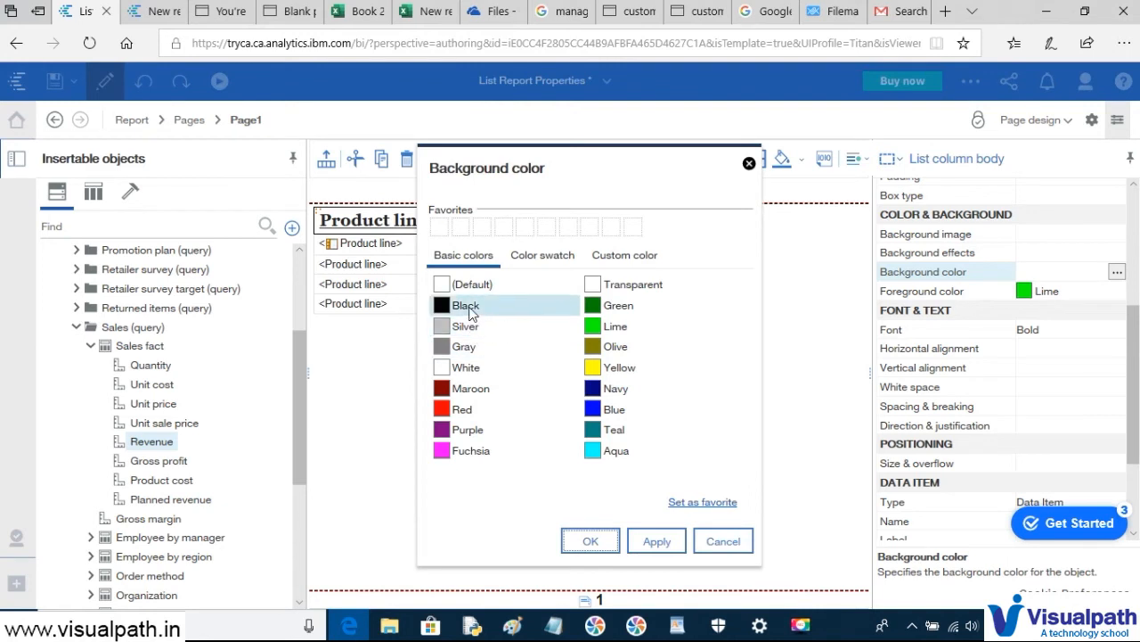
{"action": "left_click", "coordinate": [468, 331]}
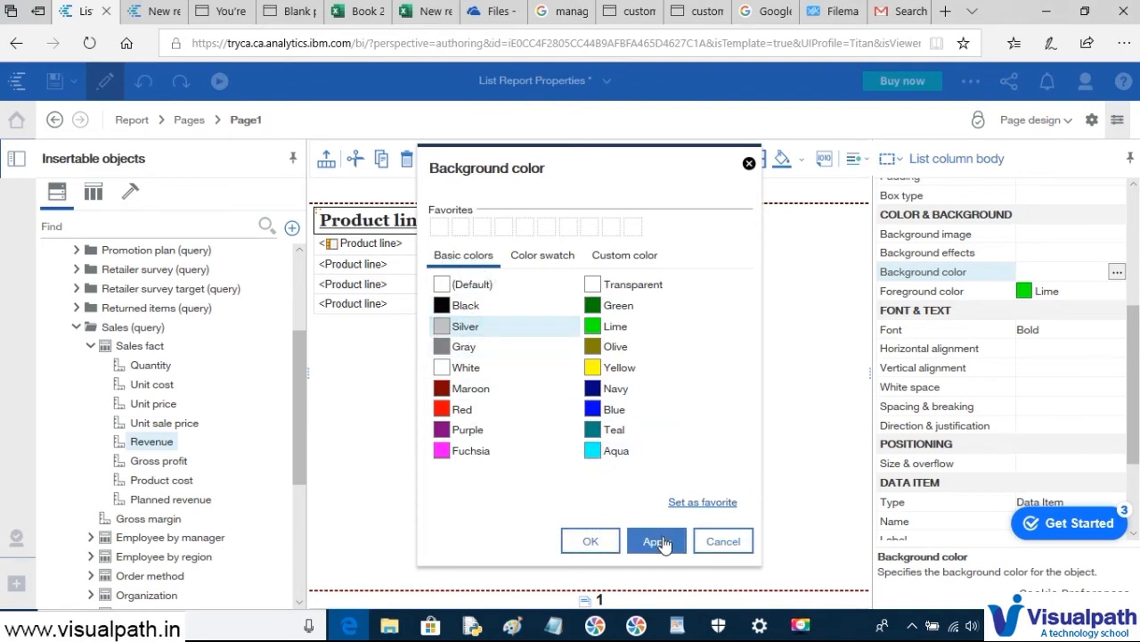
{"action": "left_click", "coordinate": [590, 544]}
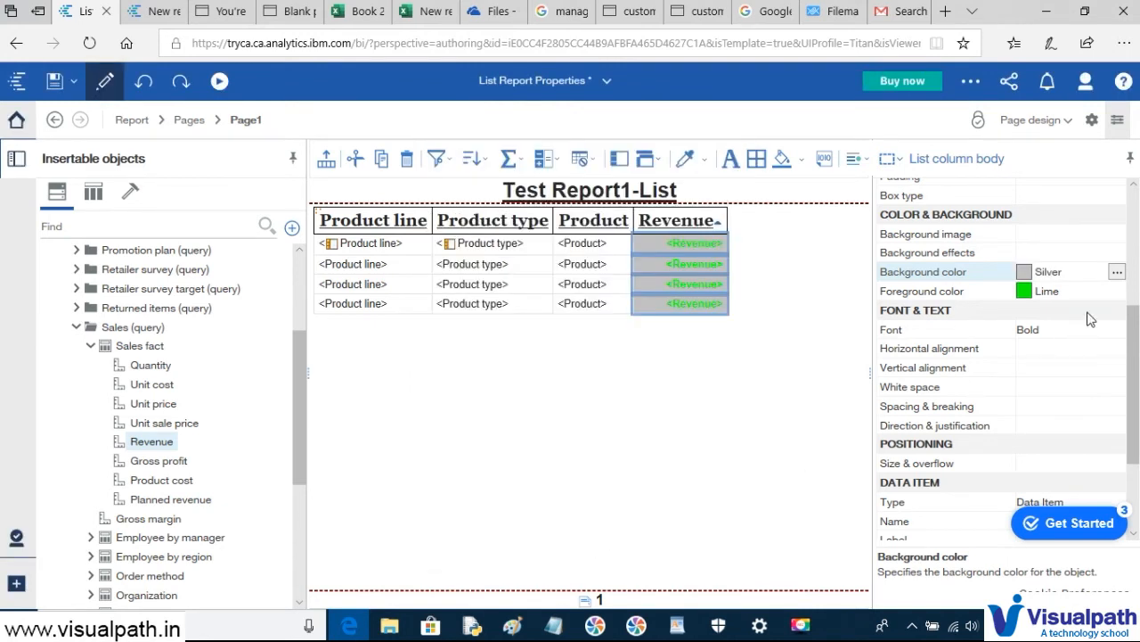
{"action": "left_click", "coordinate": [1118, 272]}
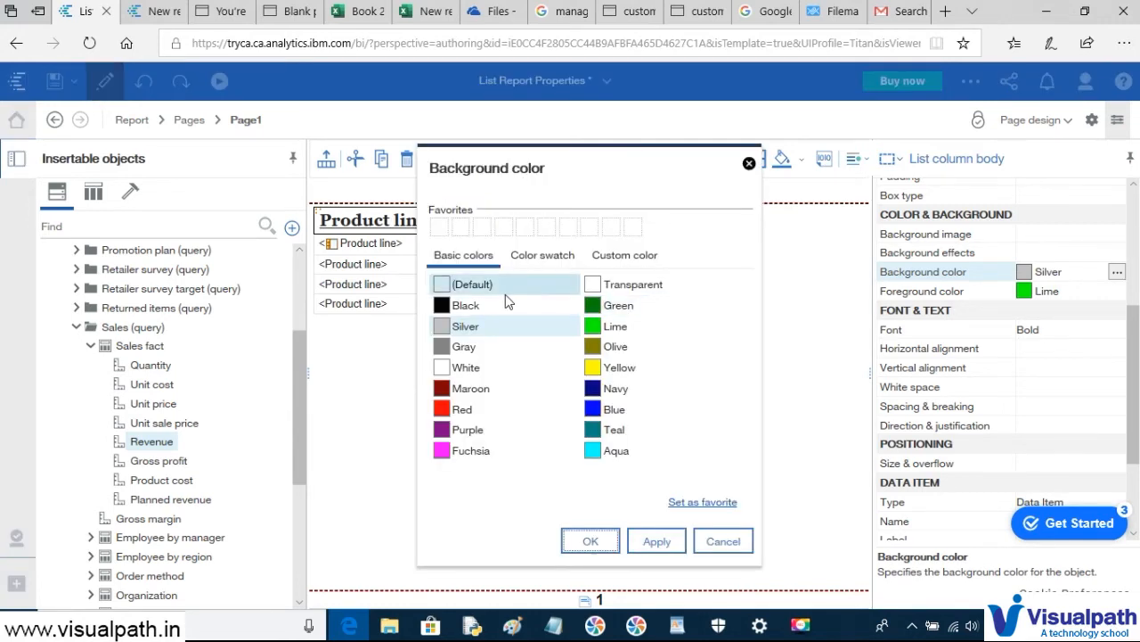
{"action": "left_click", "coordinate": [481, 304]}
{"action": "left_click", "coordinate": [677, 551]}
{"action": "left_click", "coordinate": [591, 542]}
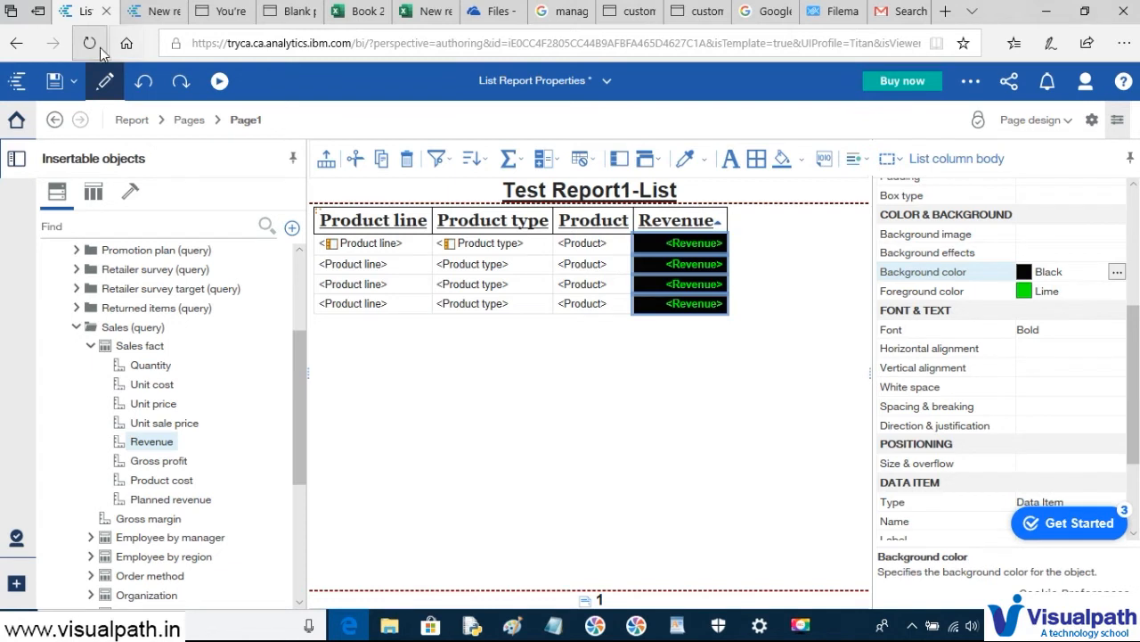
{"action": "left_click", "coordinate": [54, 83]}
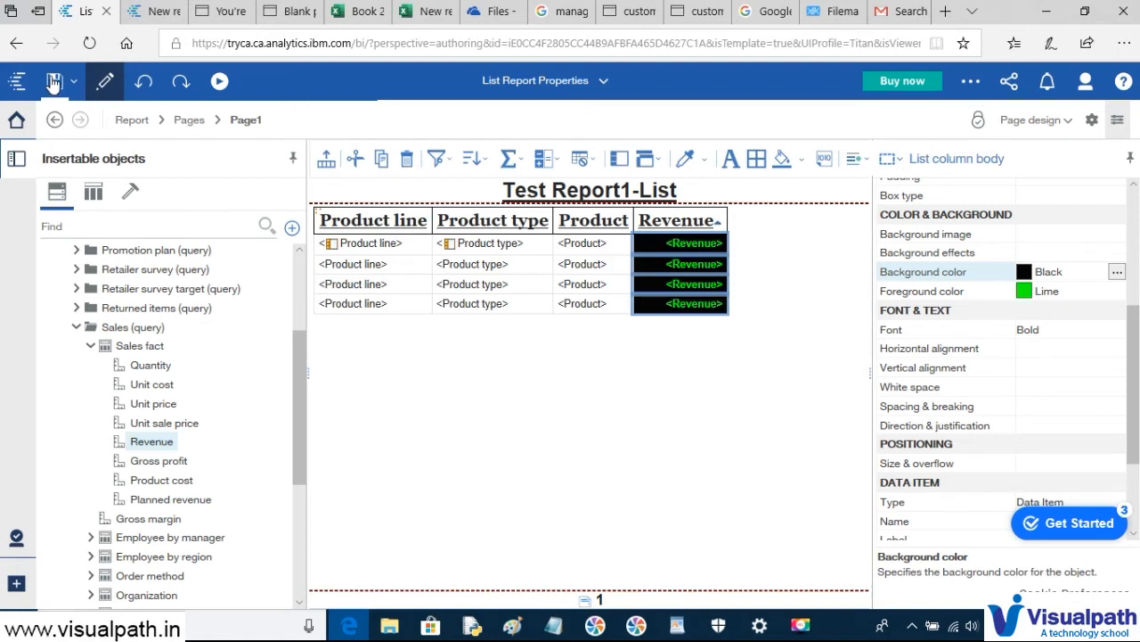
- Run Test Report1-List as HTML and view the lime-on-black Revenue output
{"action": "left_click", "coordinate": [218, 82]}
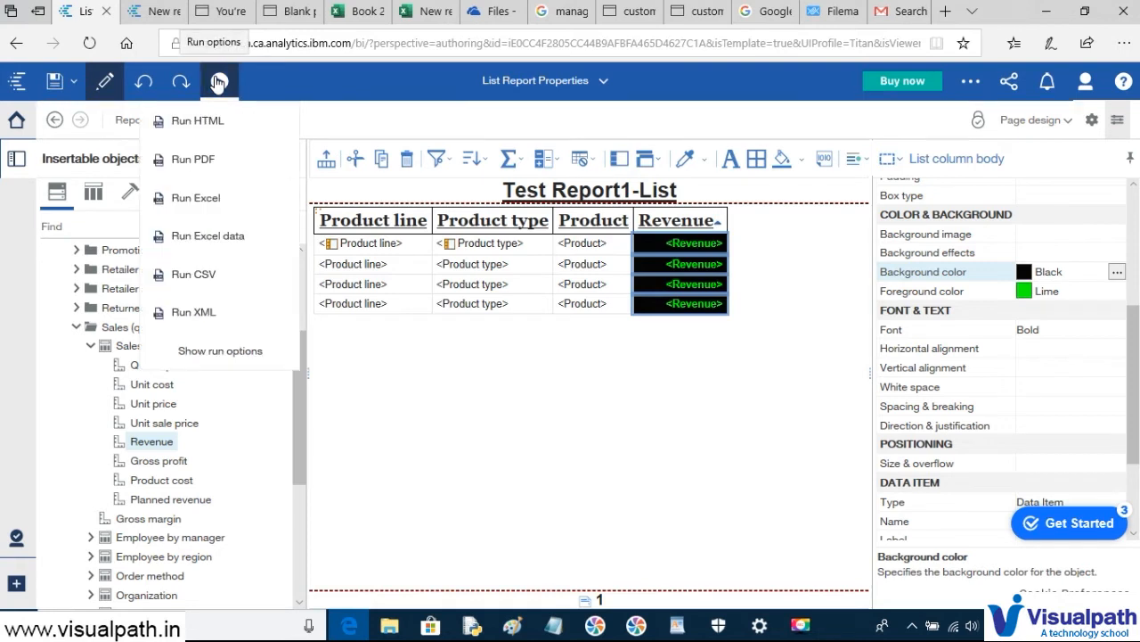
{"action": "left_click", "coordinate": [213, 120]}
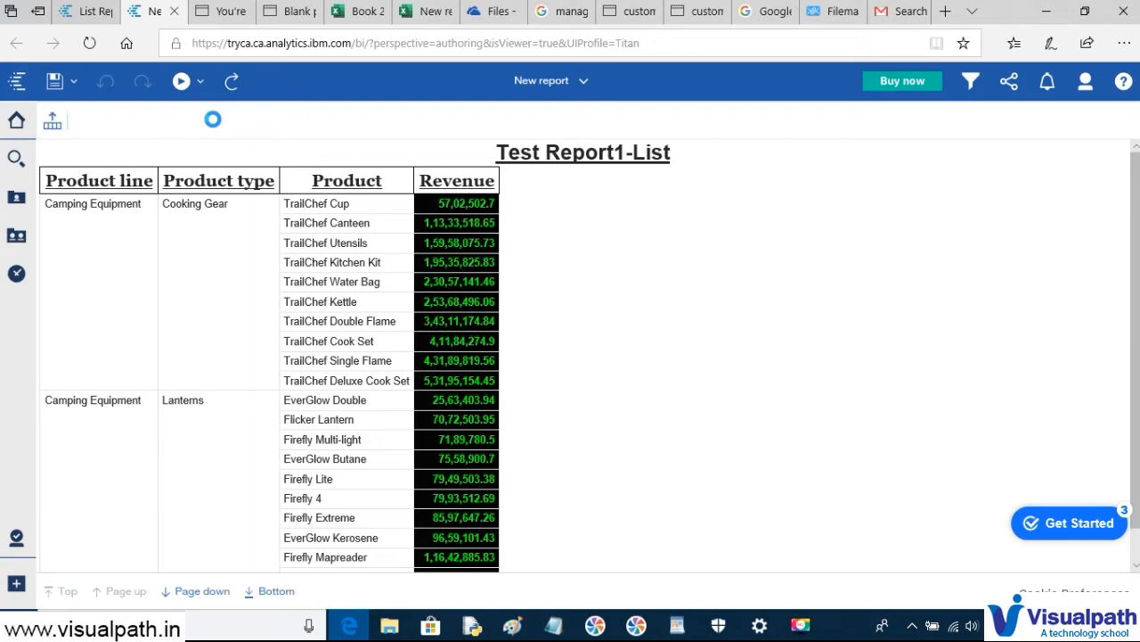
{"action": "key", "text": "alt+Tab"}
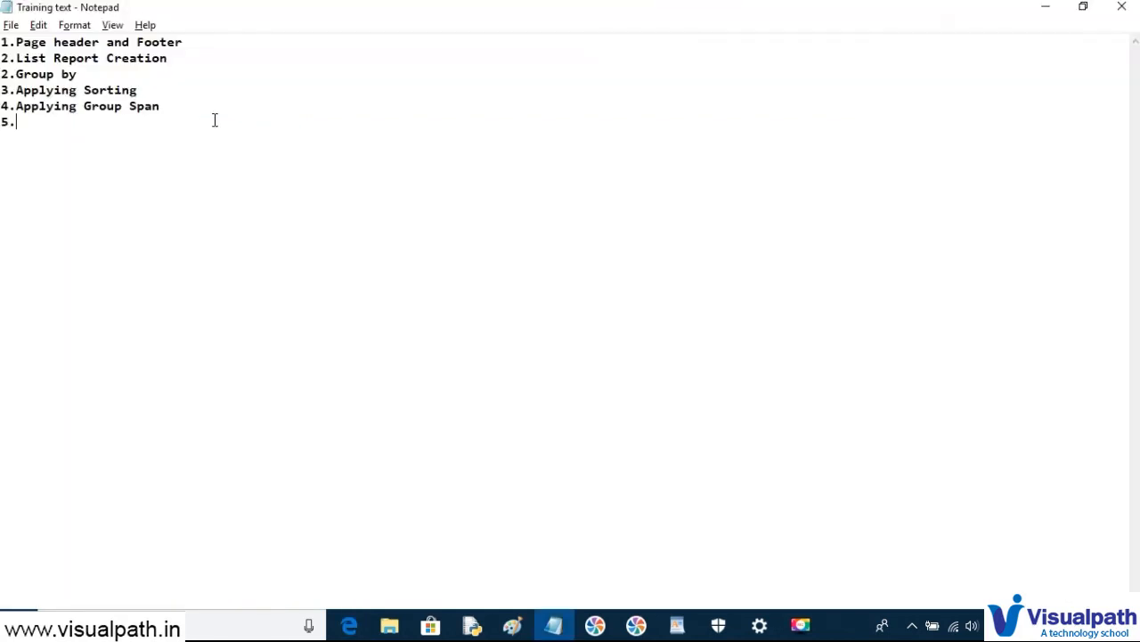
{"action": "key", "text": "alt+Tab"}
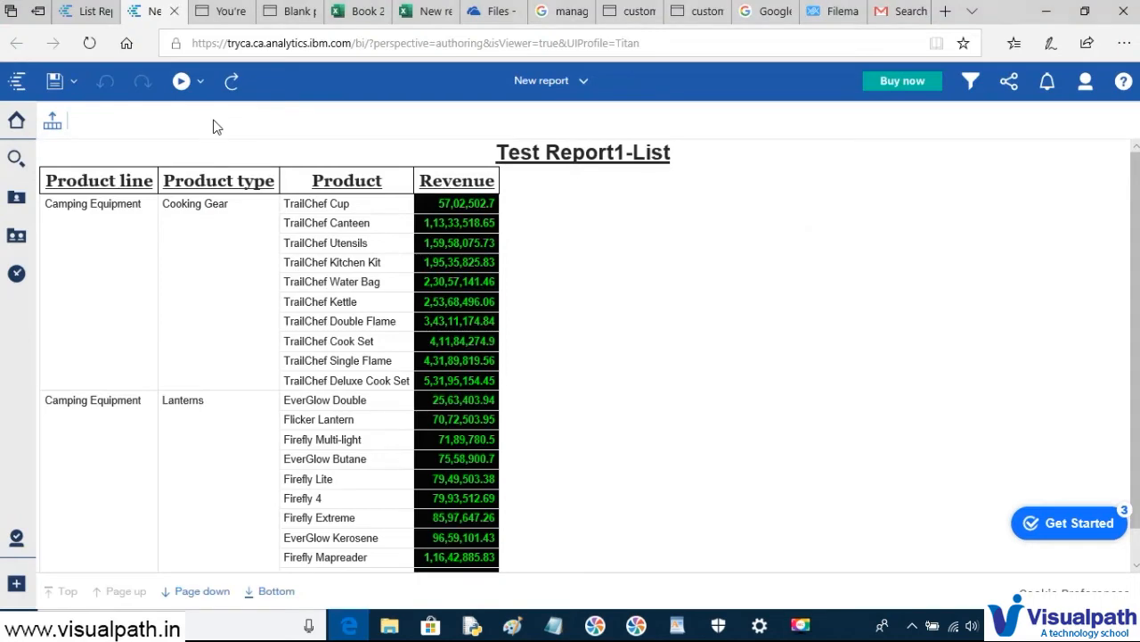
- Add a Total summary for Revenue, save, and run the report as HTML again
{"action": "left_click", "coordinate": [75, 12]}
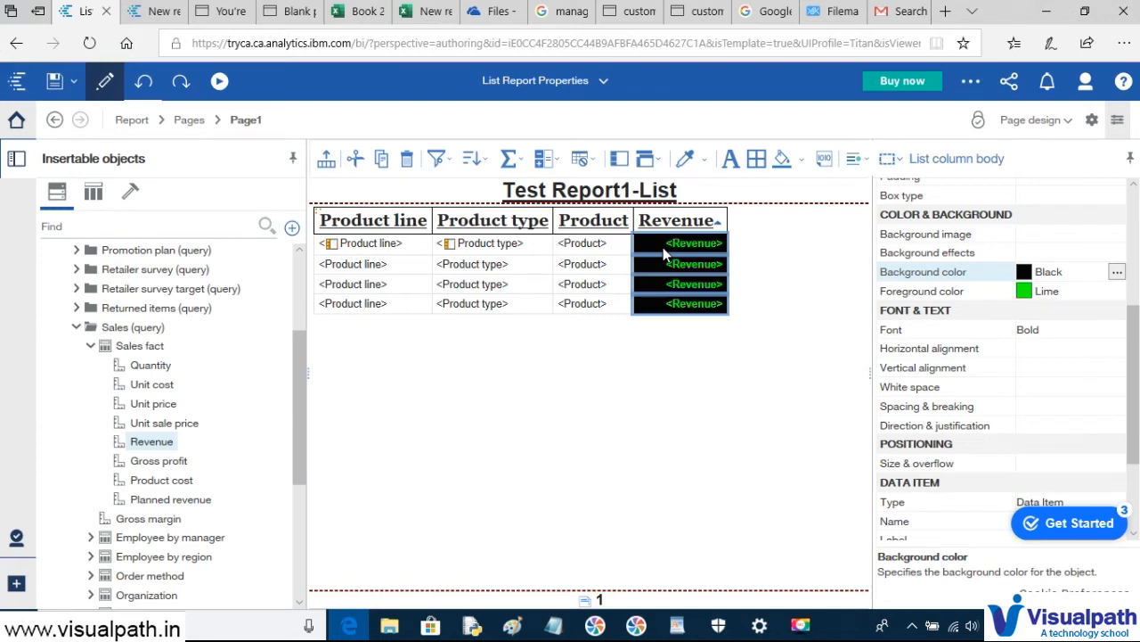
{"action": "left_click", "coordinate": [521, 163]}
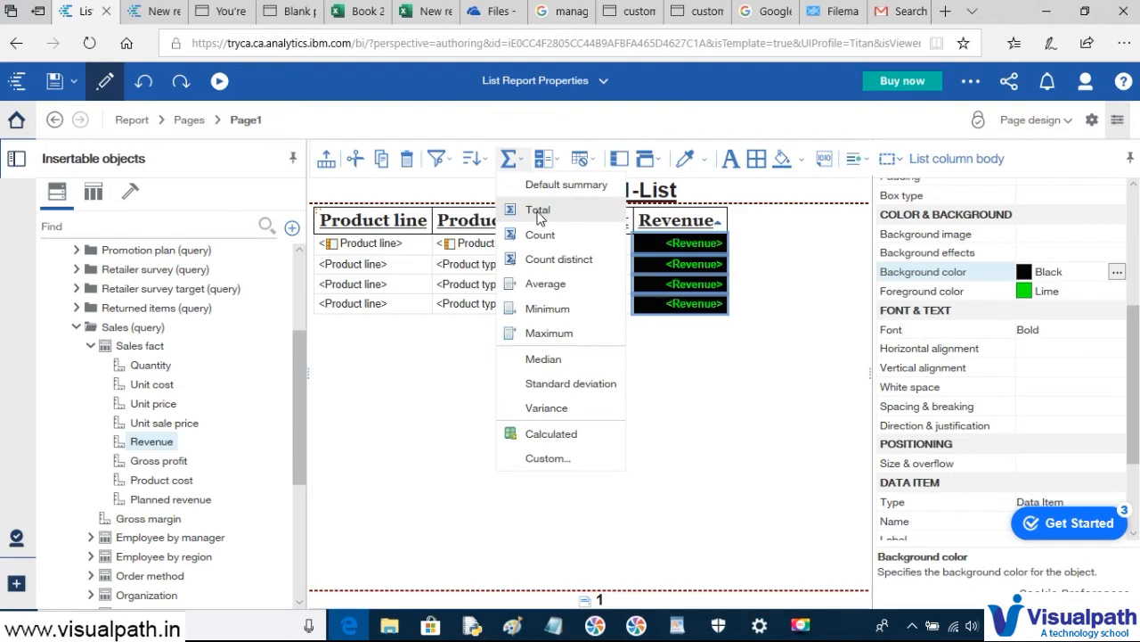
{"action": "left_click", "coordinate": [539, 211]}
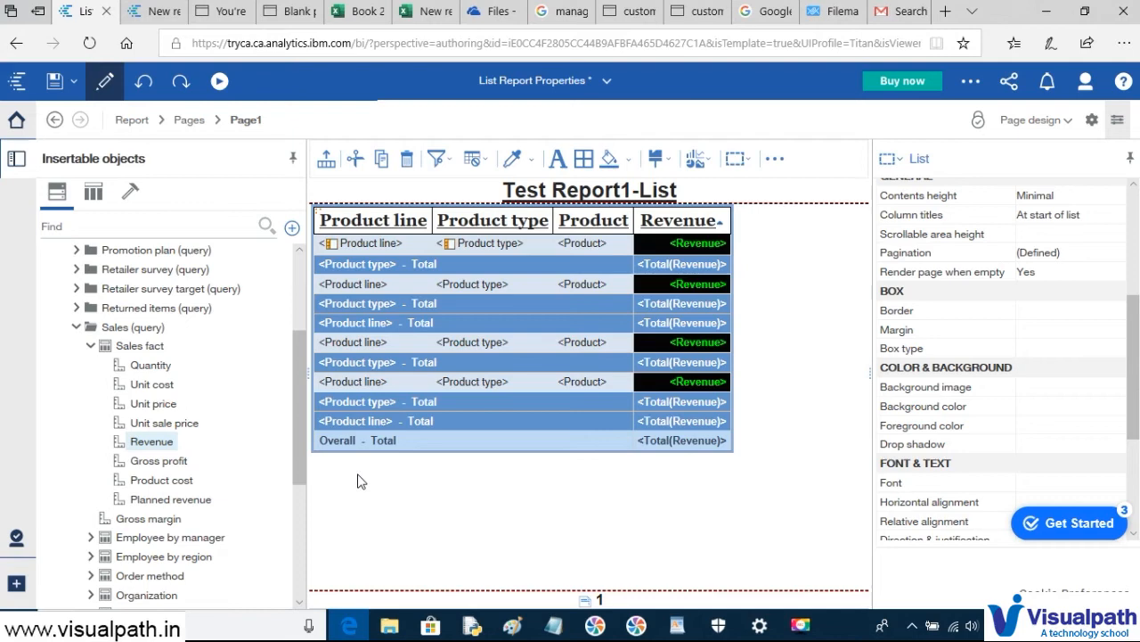
{"action": "left_click", "coordinate": [53, 84]}
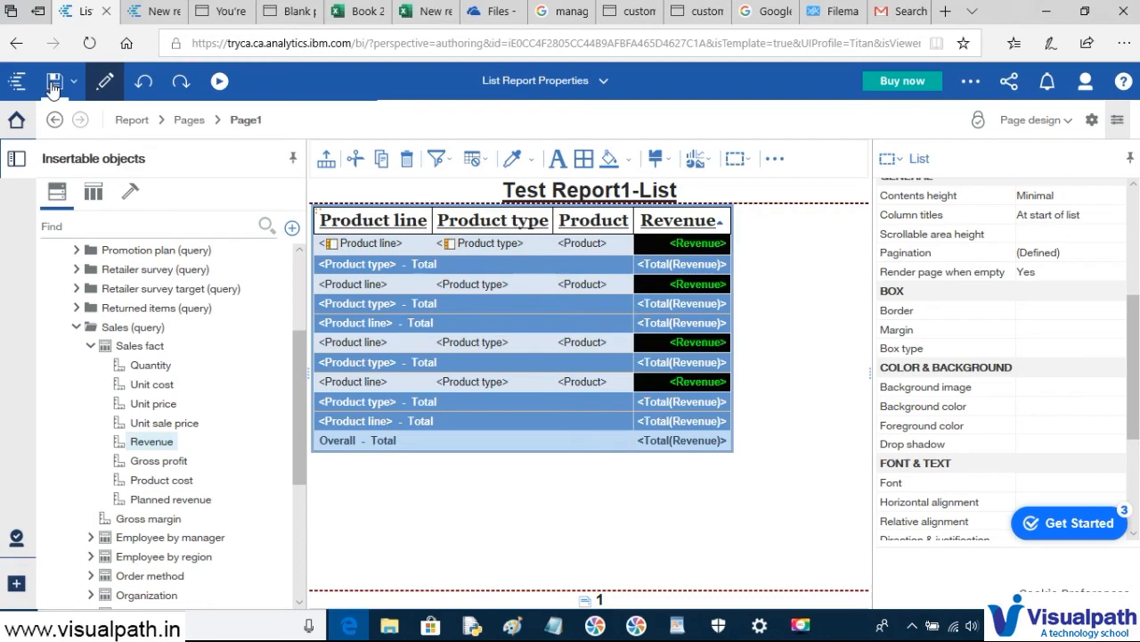
{"action": "left_click", "coordinate": [220, 83]}
{"action": "left_click", "coordinate": [214, 119]}
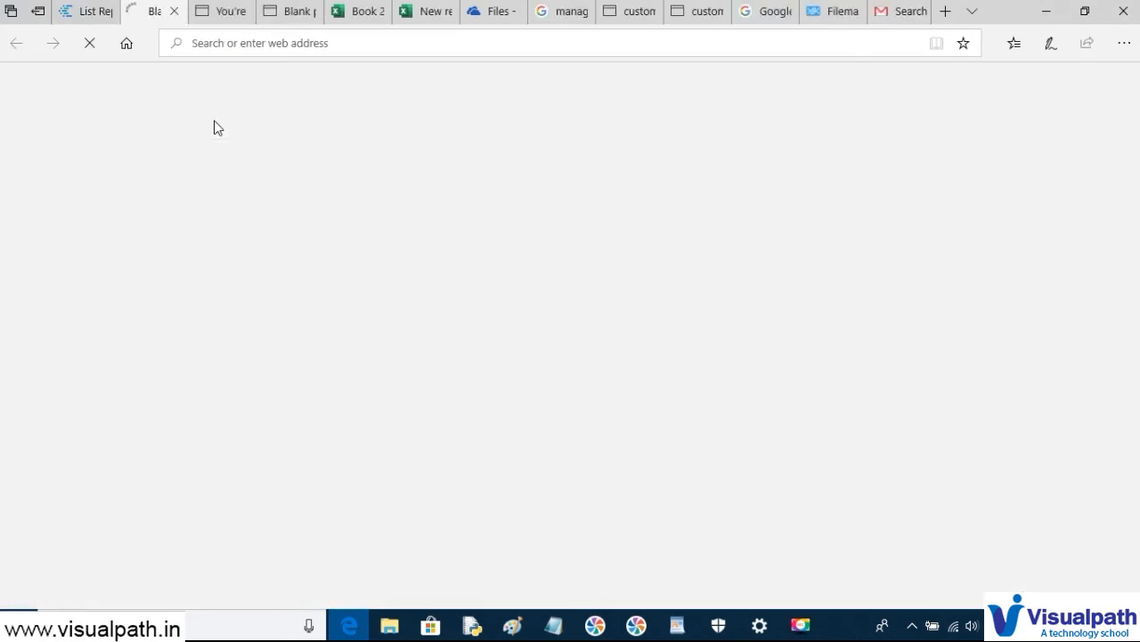
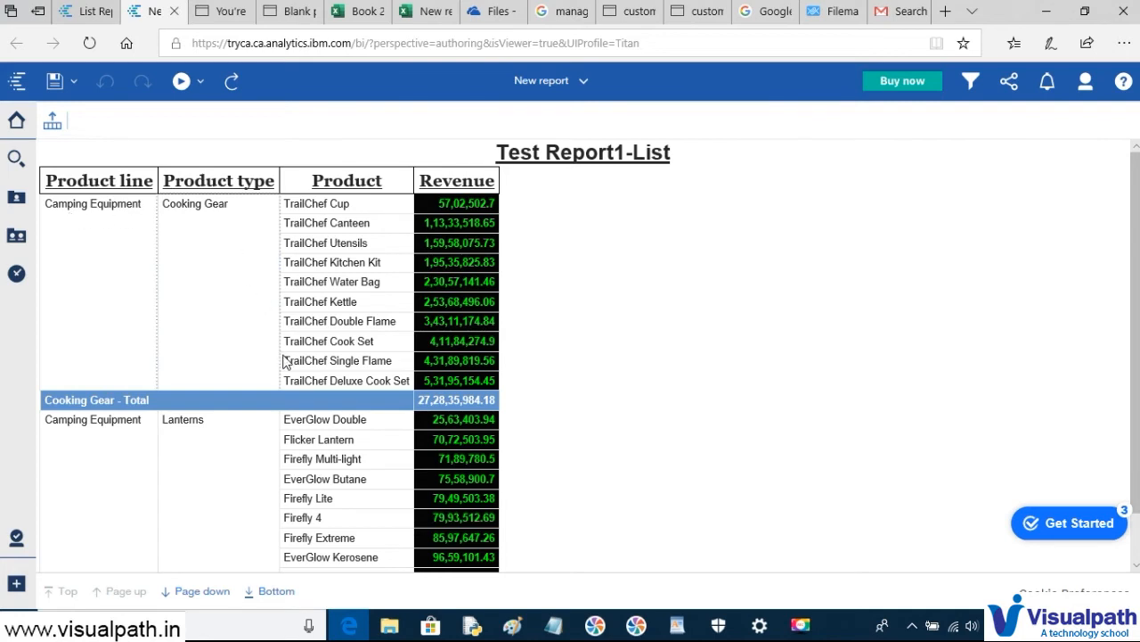
- Page through the HTML output, checking the Irons and Camping Equipment total rows
{"action": "scroll", "coordinate": [268, 419], "scroll_direction": "down", "scroll_amount": 2}
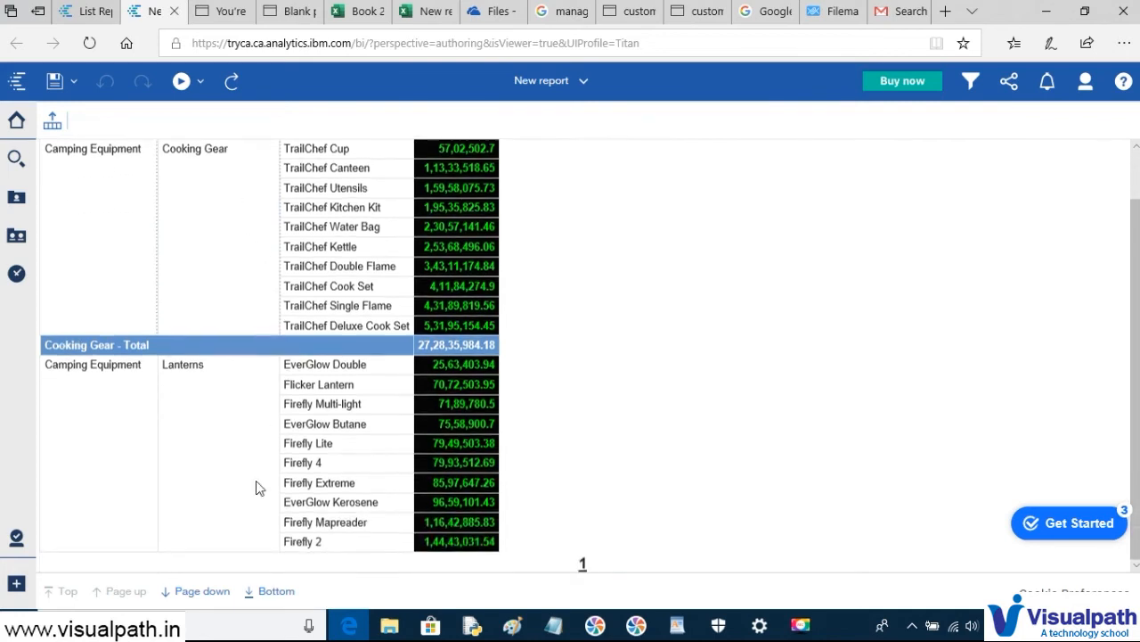
{"action": "left_click", "coordinate": [195, 590]}
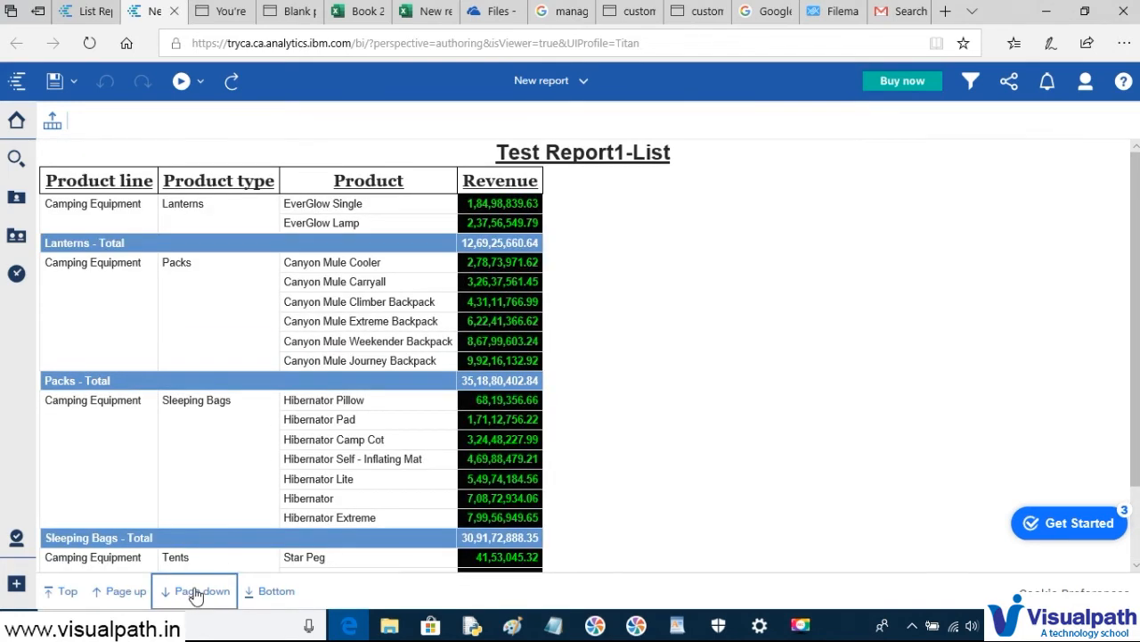
{"action": "scroll", "coordinate": [891, 384], "scroll_direction": "down", "scroll_amount": 3}
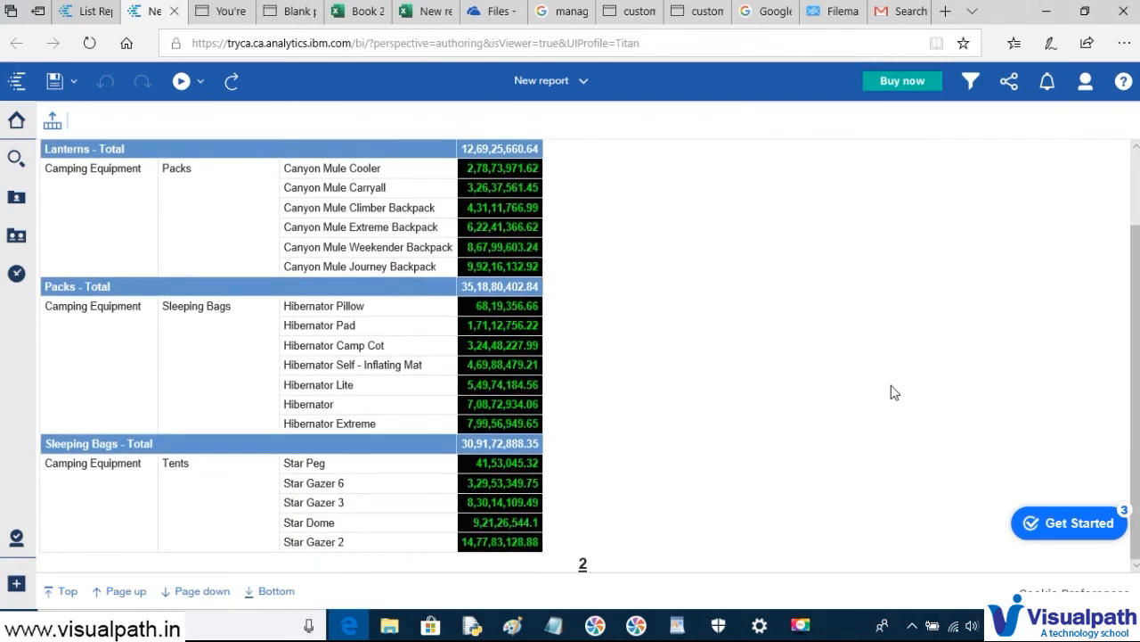
{"action": "left_click", "coordinate": [204, 593]}
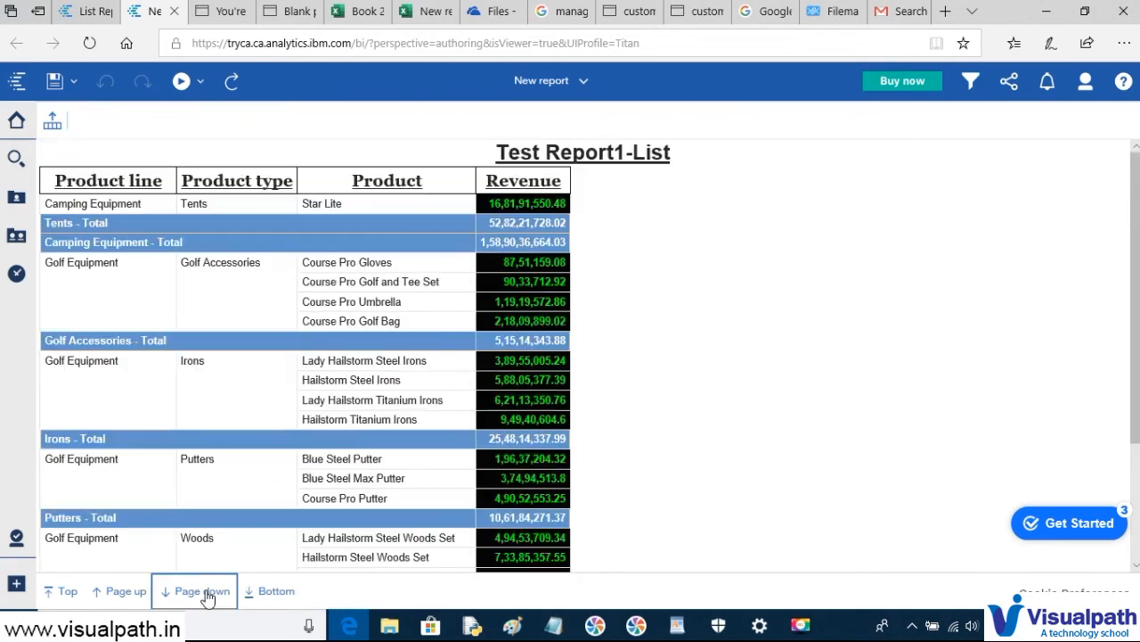
{"action": "left_click", "coordinate": [271, 439]}
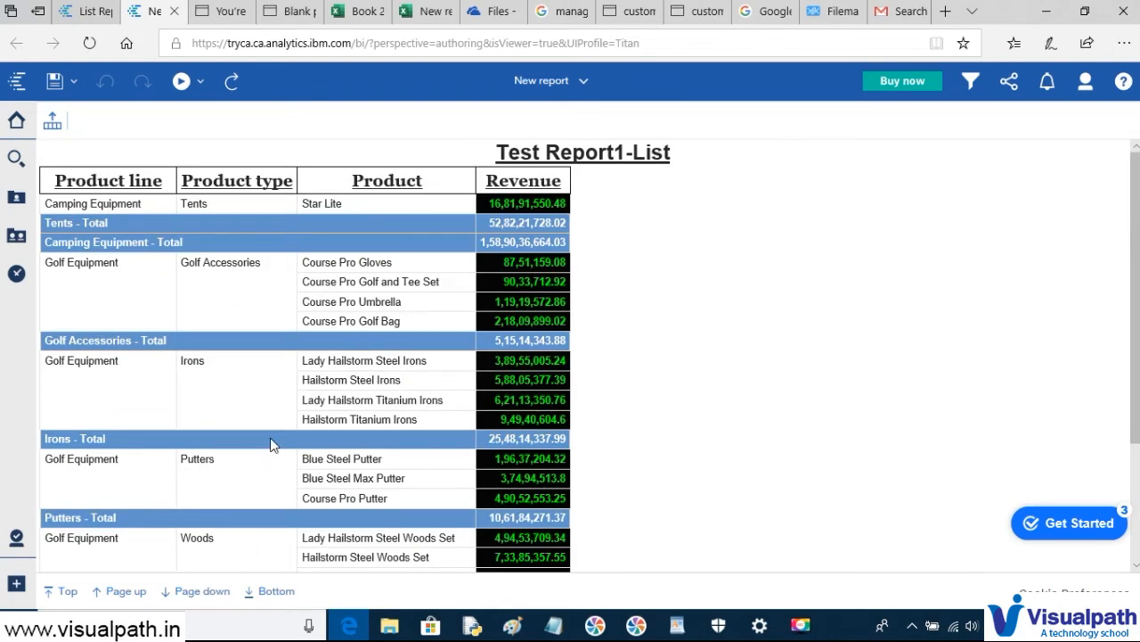
{"action": "double_click", "coordinate": [482, 243]}
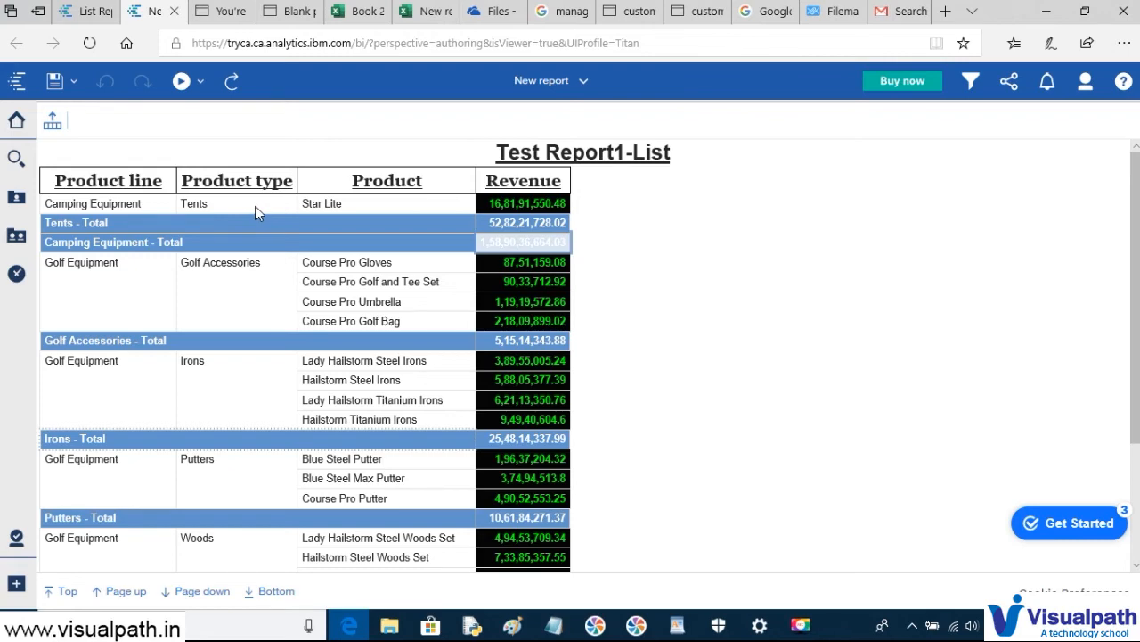
- Jump to the last page, check the Overall total revenue, and return to the design view
{"action": "scroll", "coordinate": [285, 425], "scroll_direction": "down", "scroll_amount": 2}
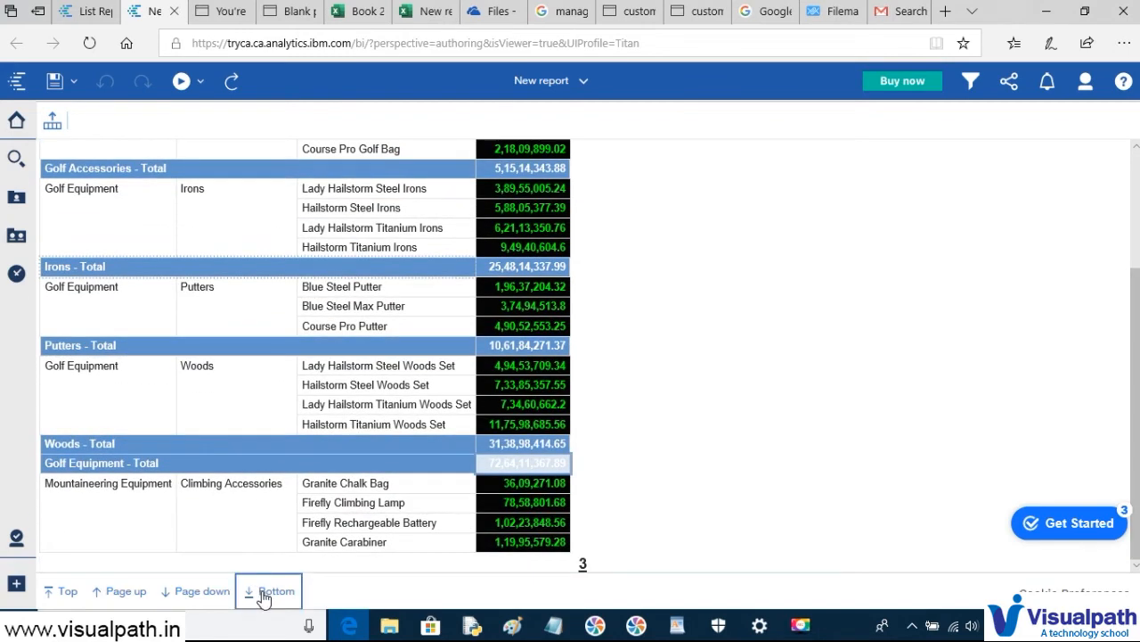
{"action": "left_click", "coordinate": [264, 591]}
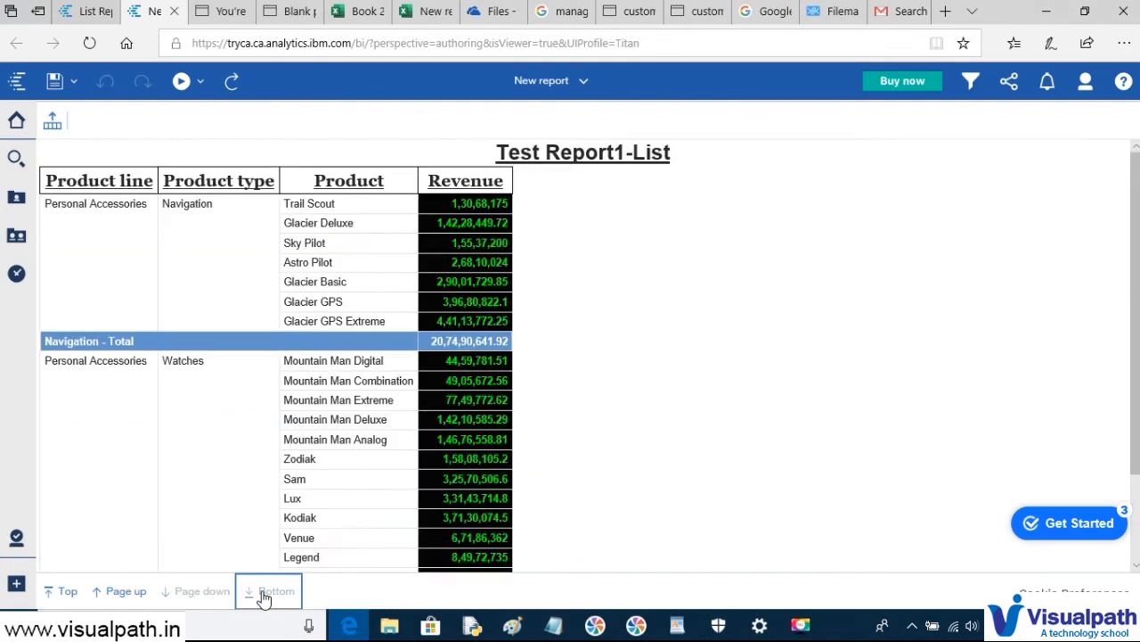
{"action": "scroll", "coordinate": [285, 535], "scroll_direction": "down", "scroll_amount": 3}
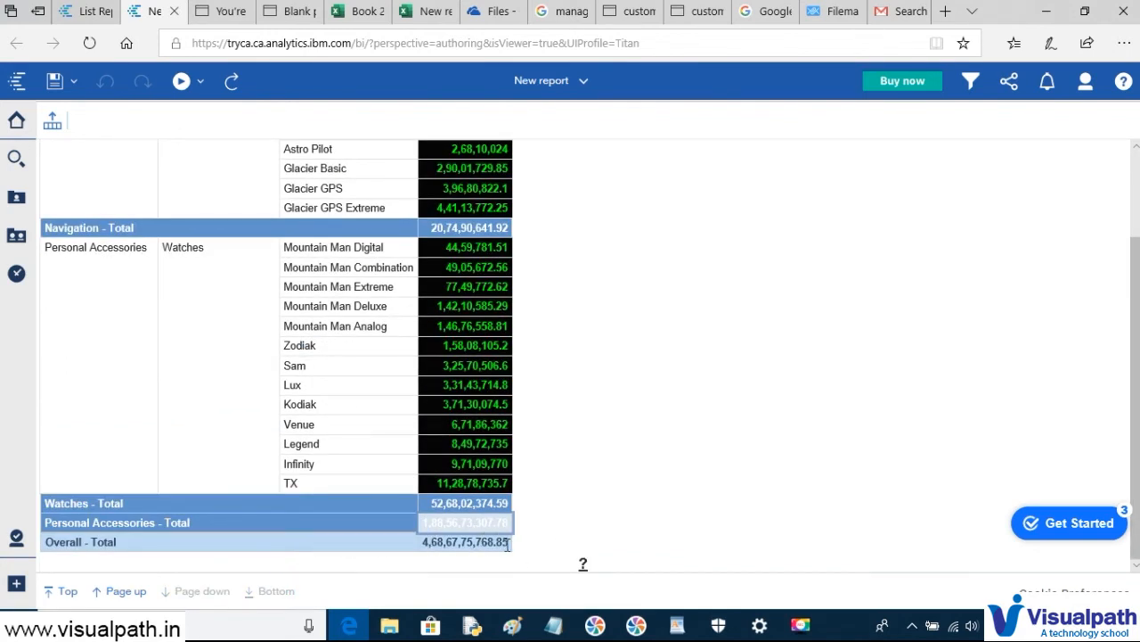
{"action": "left_click", "coordinate": [373, 525]}
{"action": "left_click", "coordinate": [505, 543]}
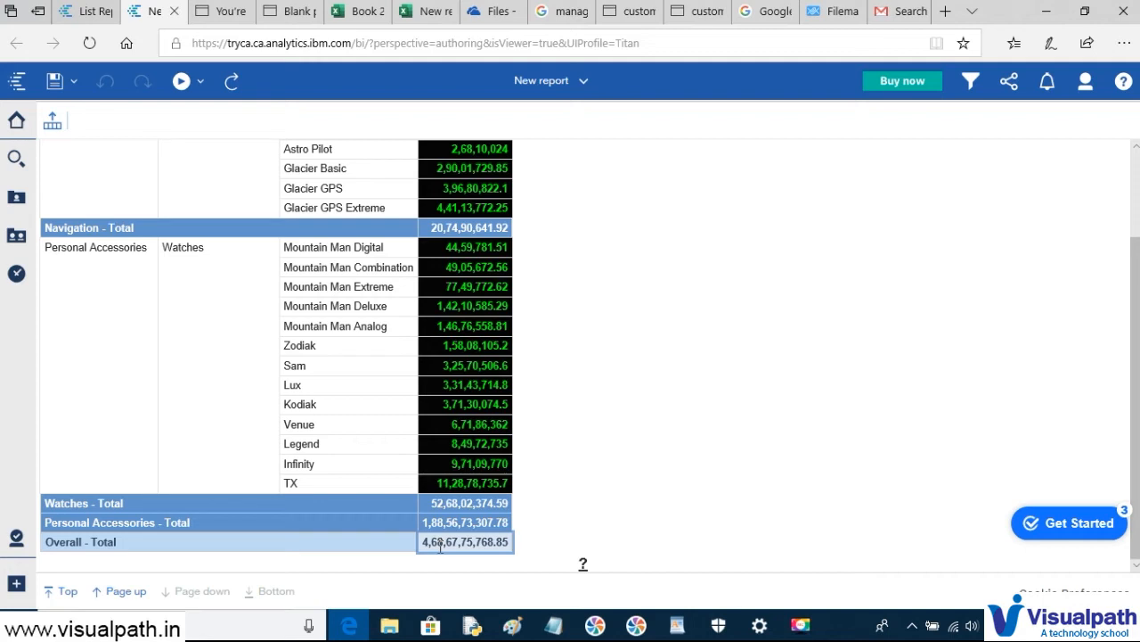
{"action": "scroll", "coordinate": [439, 546], "scroll_direction": "up", "scroll_amount": 3}
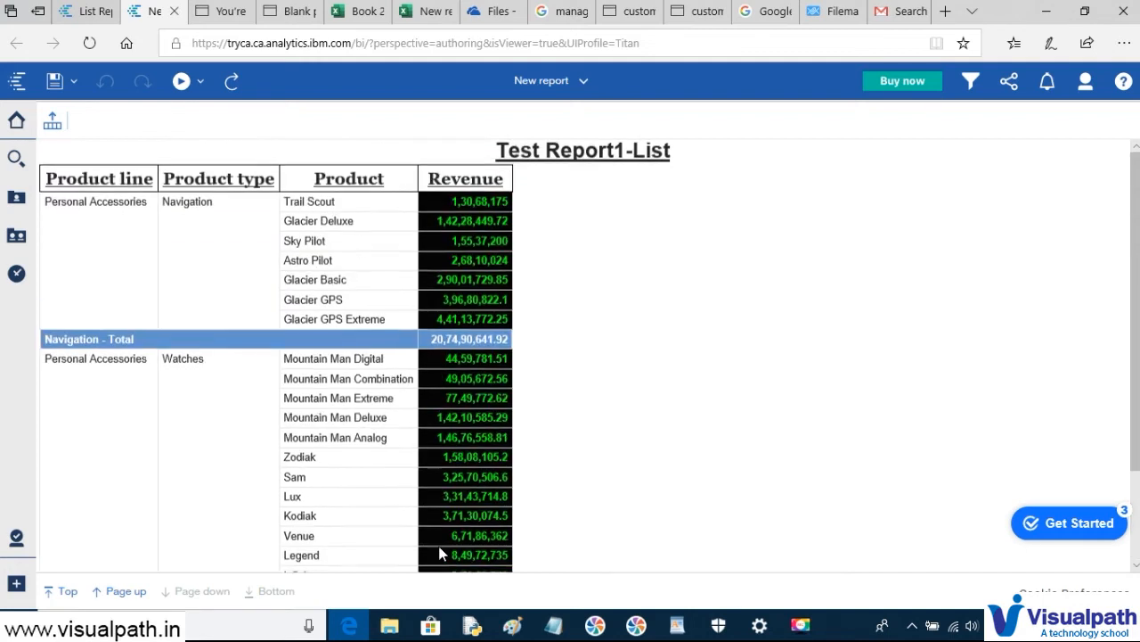
{"action": "left_click", "coordinate": [83, 16]}
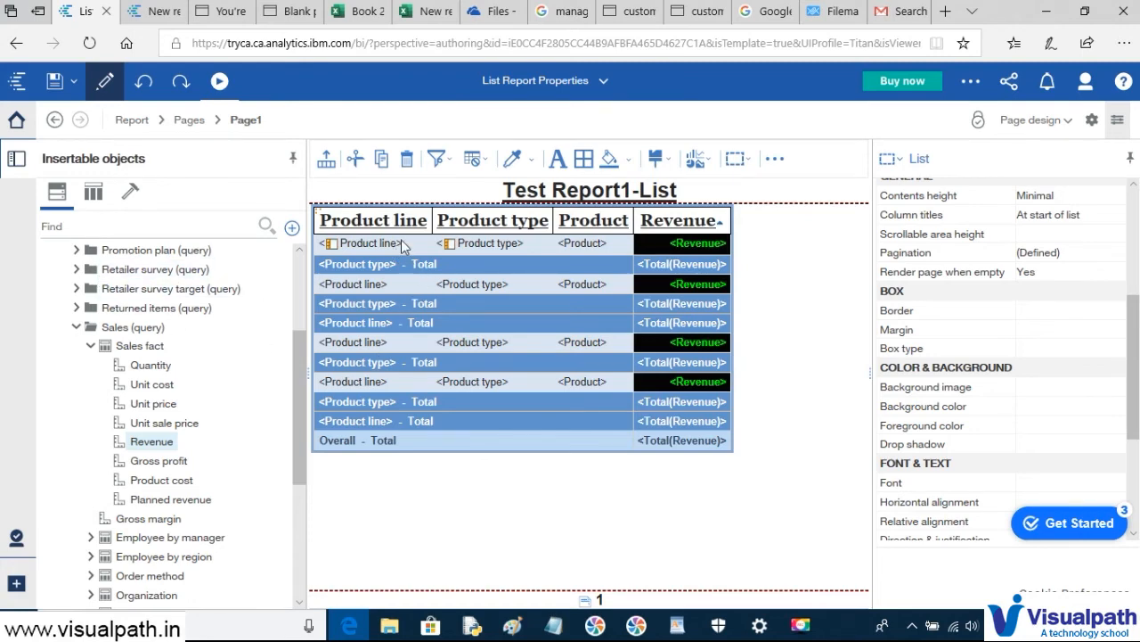
- Undo the Revenue totals and select the Product line column title
{"action": "left_click", "coordinate": [143, 82]}
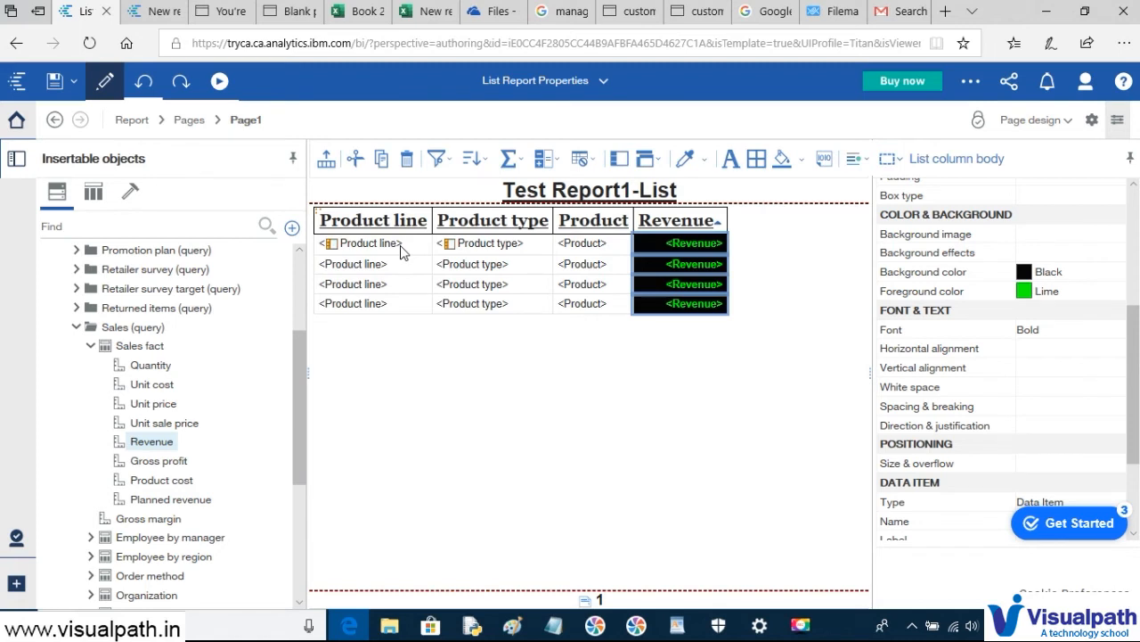
{"action": "left_click", "coordinate": [370, 221]}
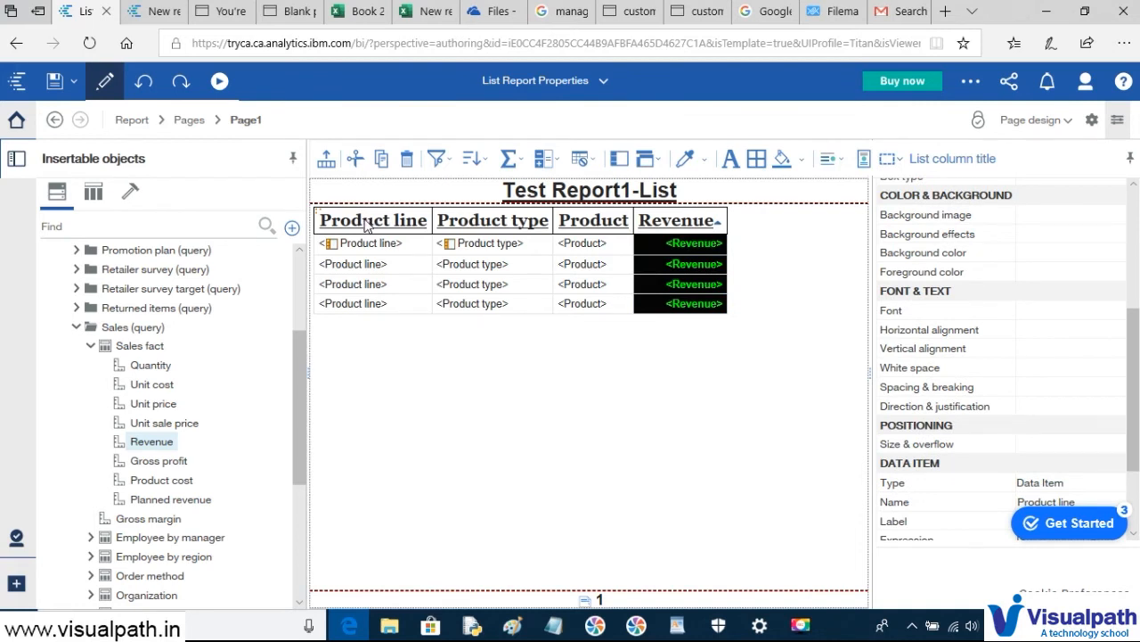
- Section the list on Product line so it becomes a heading above the table
{"action": "left_click", "coordinate": [647, 164]}
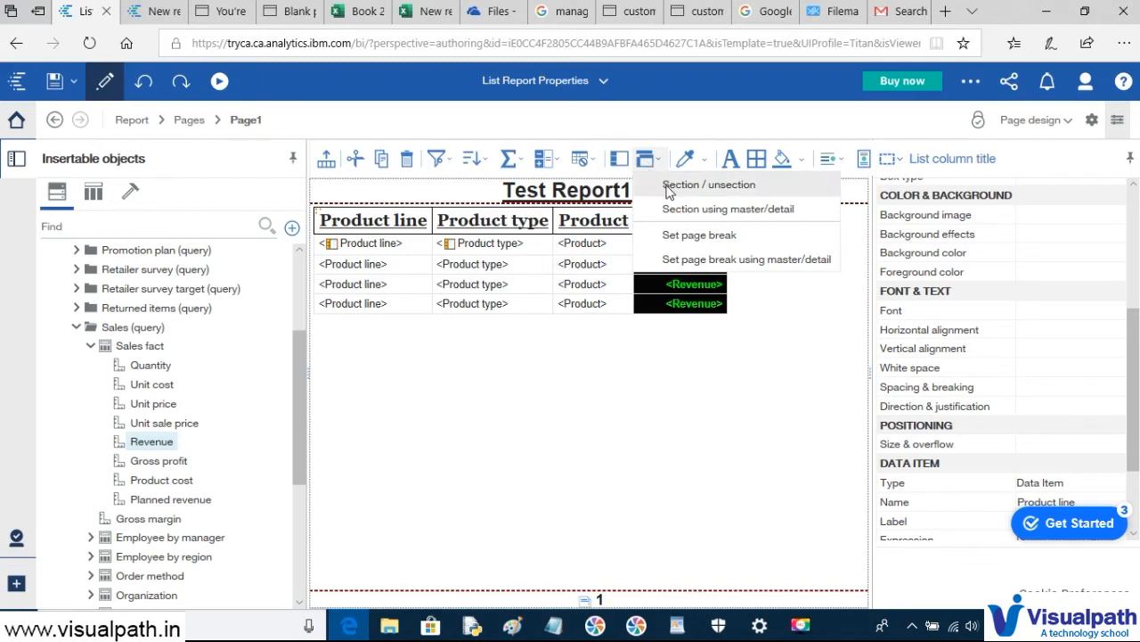
{"action": "left_click", "coordinate": [669, 190]}
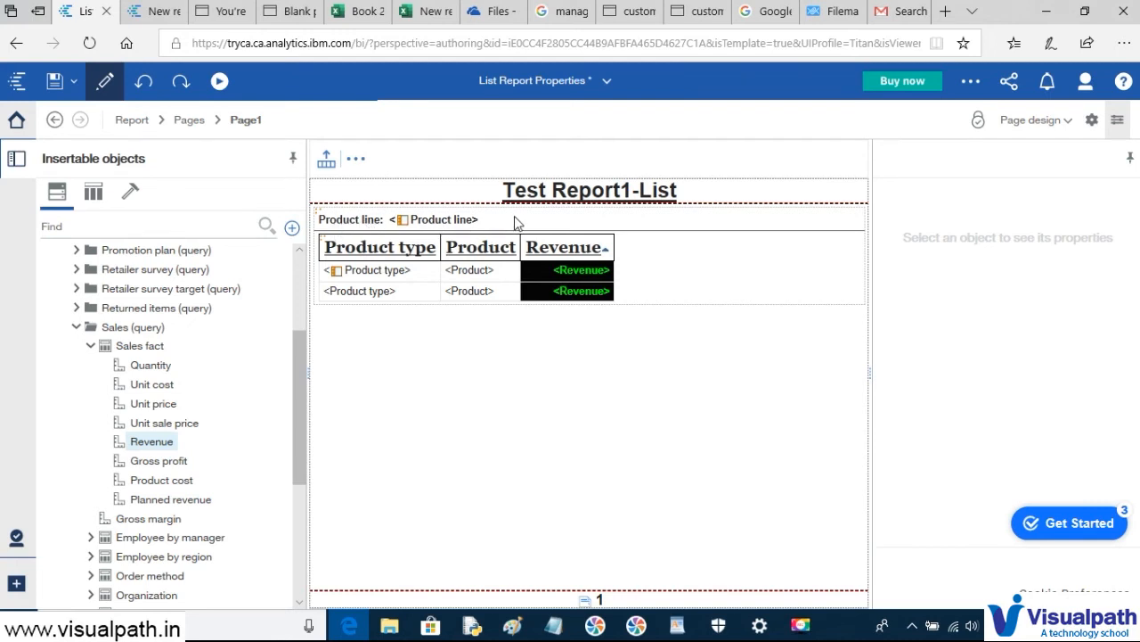
{"action": "left_click", "coordinate": [221, 85]}
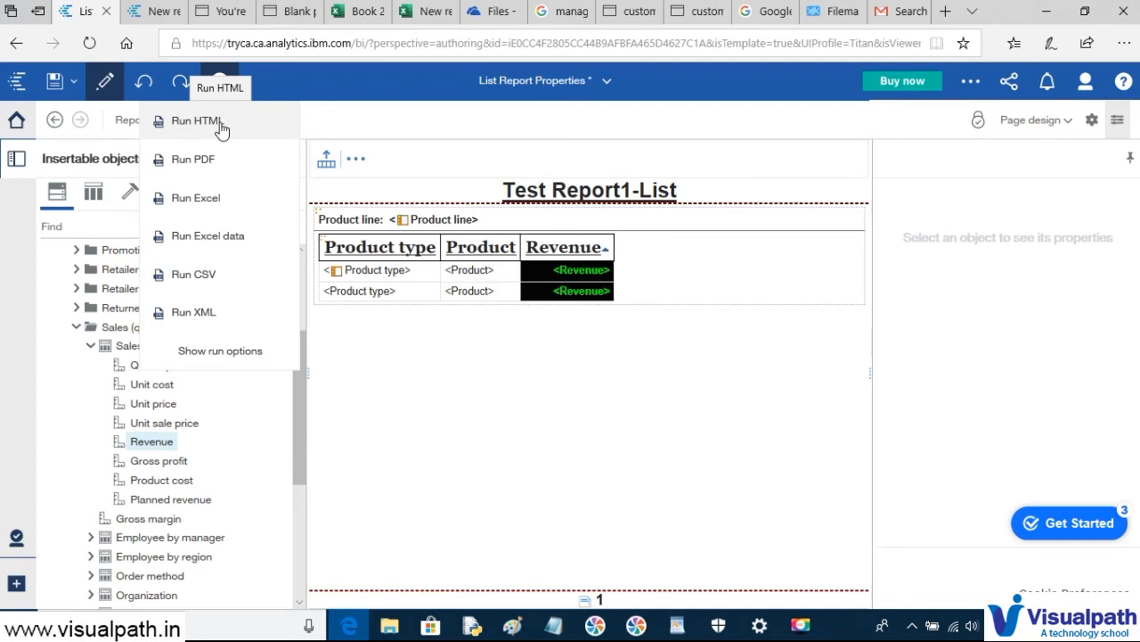
- Run the sectioned report as HTML and inspect the Camping Equipment section heading
{"action": "left_click", "coordinate": [222, 126]}
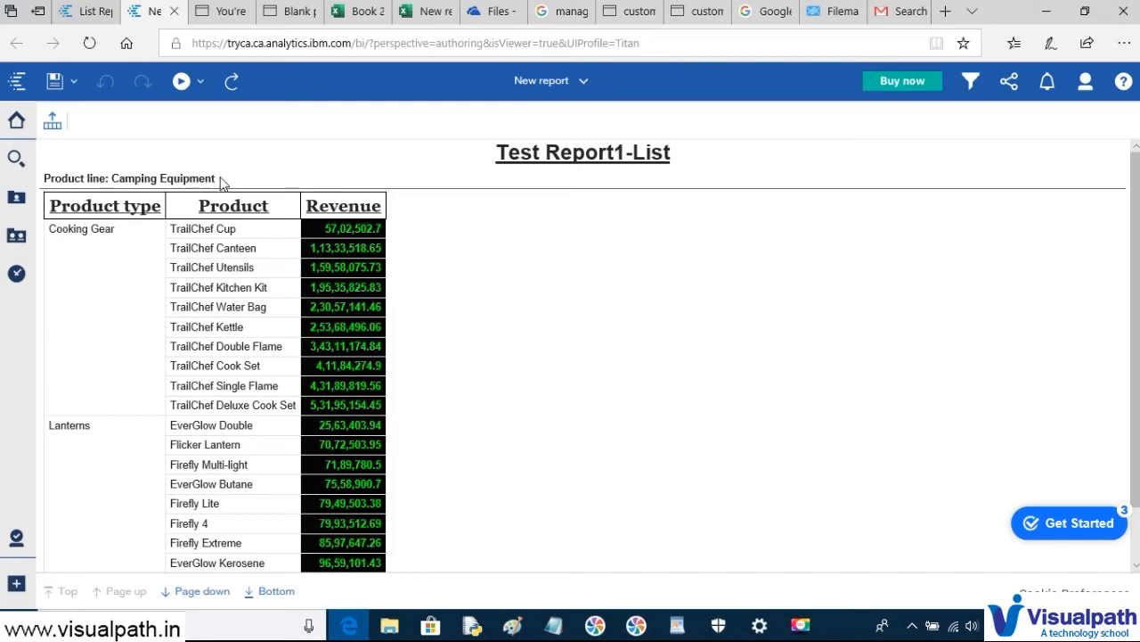
{"action": "left_click", "coordinate": [109, 177]}
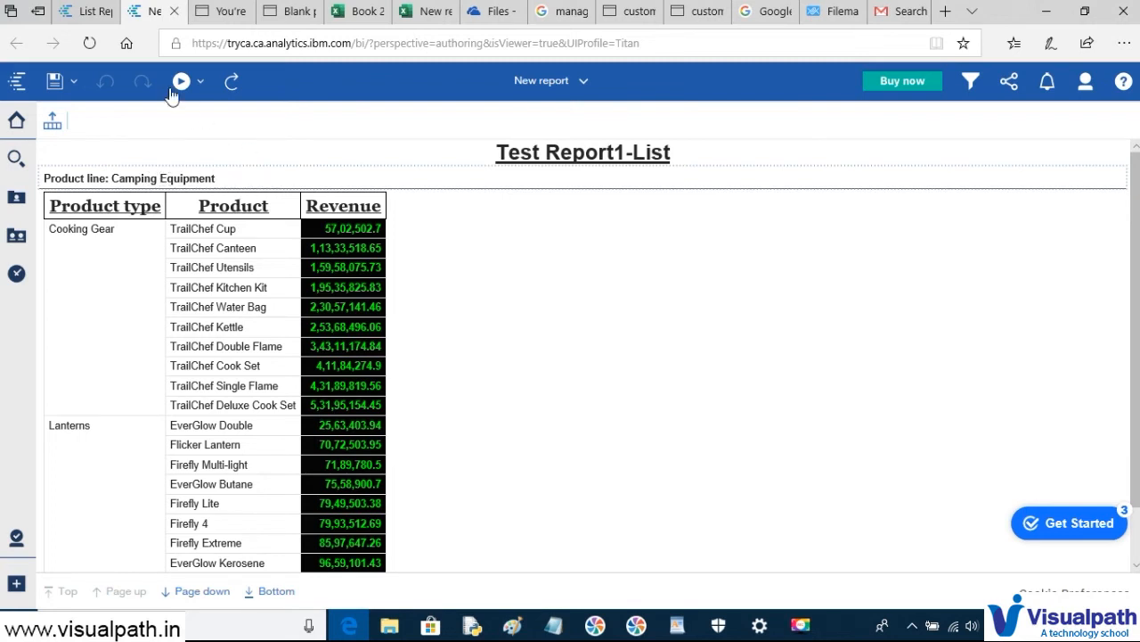
- Run the report as a PDF, review its pages, then bring up the Notepad training notes
{"action": "left_click", "coordinate": [201, 82]}
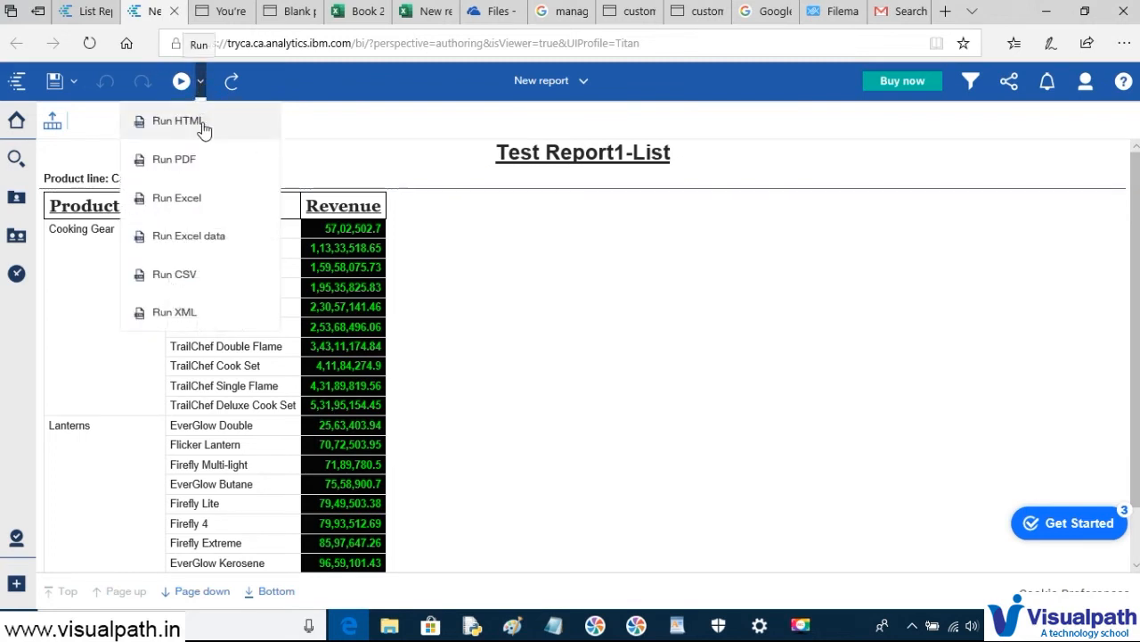
{"action": "left_click", "coordinate": [187, 158]}
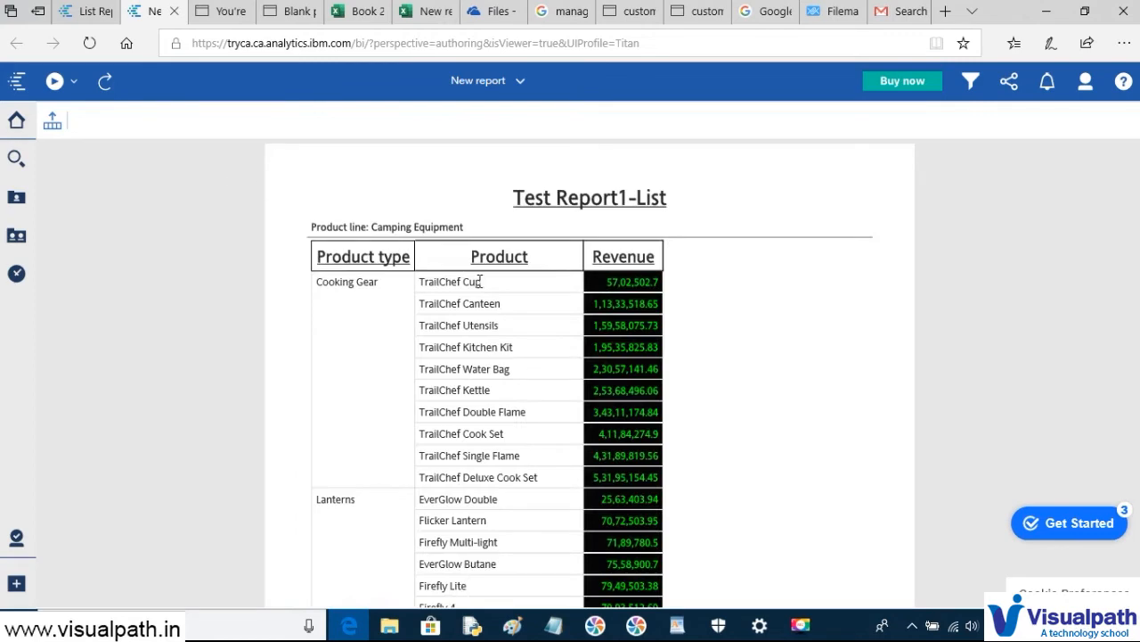
{"action": "scroll", "coordinate": [570, 288], "scroll_direction": "down", "scroll_amount": 5}
{"action": "scroll", "coordinate": [570, 288], "scroll_direction": "up", "scroll_amount": 5}
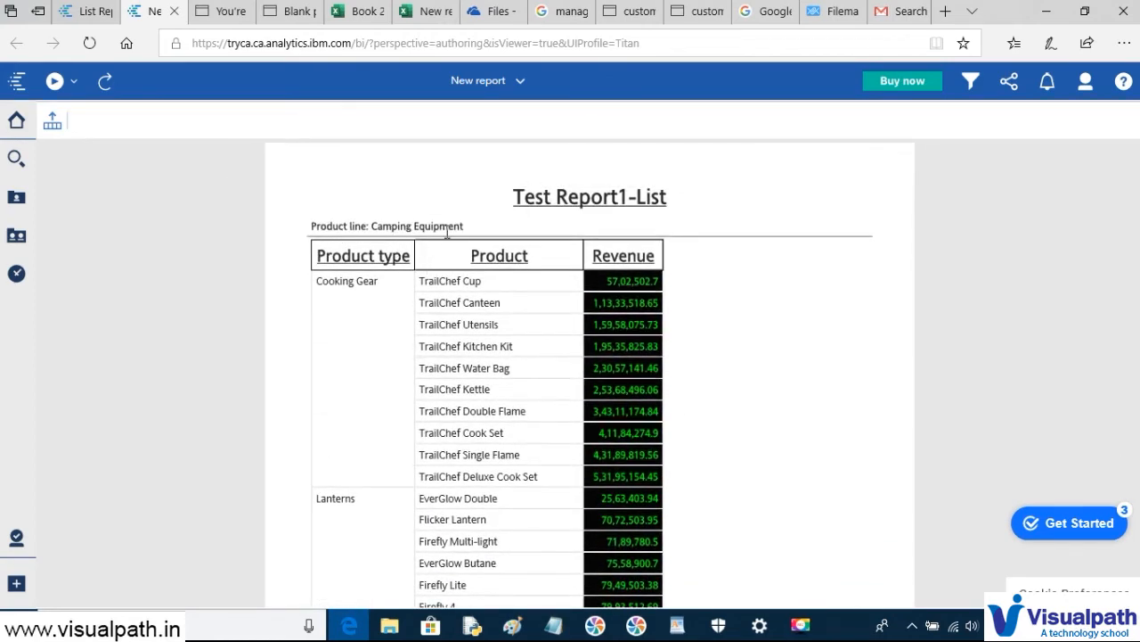
{"action": "scroll", "coordinate": [450, 248], "scroll_direction": "down", "scroll_amount": 4}
{"action": "scroll", "coordinate": [450, 248], "scroll_direction": "down", "scroll_amount": 5}
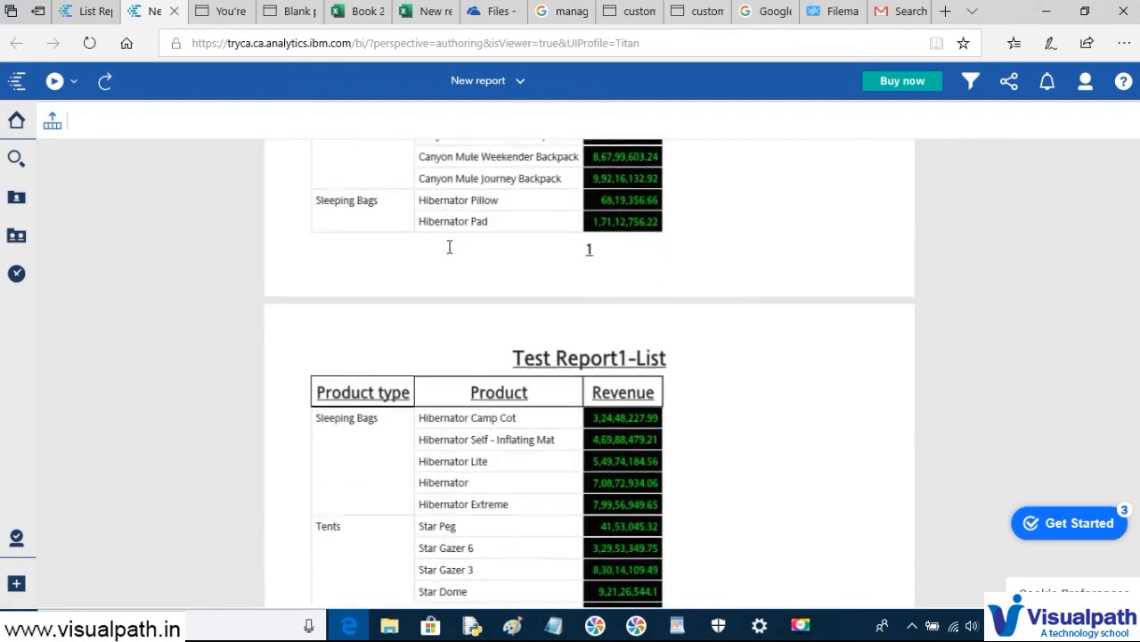
{"action": "scroll", "coordinate": [450, 248], "scroll_direction": "up", "scroll_amount": 1}
{"action": "scroll", "coordinate": [450, 248], "scroll_direction": "down", "scroll_amount": 5}
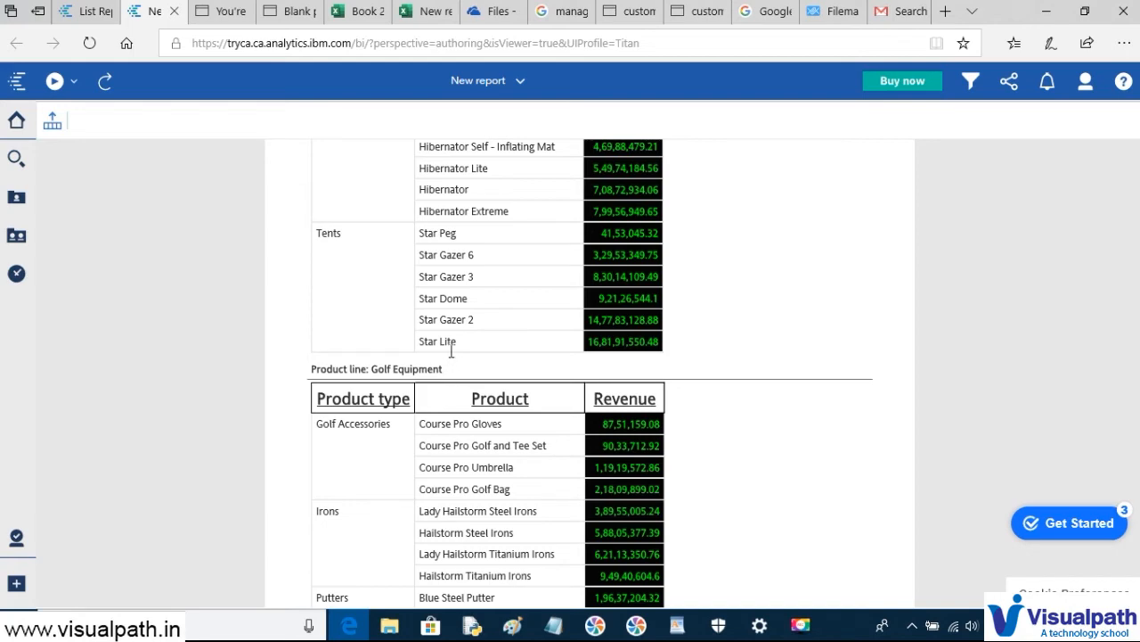
{"action": "scroll", "coordinate": [451, 351], "scroll_direction": "up", "scroll_amount": 15}
{"action": "scroll", "coordinate": [452, 350], "scroll_direction": "down", "scroll_amount": 12}
{"action": "scroll", "coordinate": [452, 349], "scroll_direction": "down", "scroll_amount": 12}
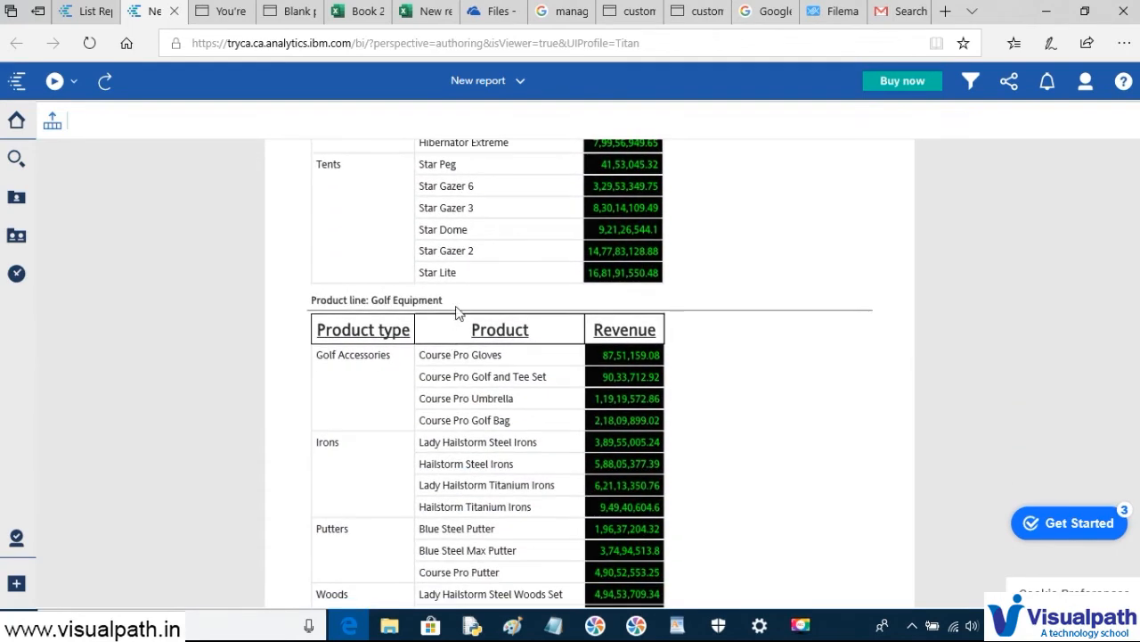
{"action": "scroll", "coordinate": [456, 307], "scroll_direction": "down", "scroll_amount": 12}
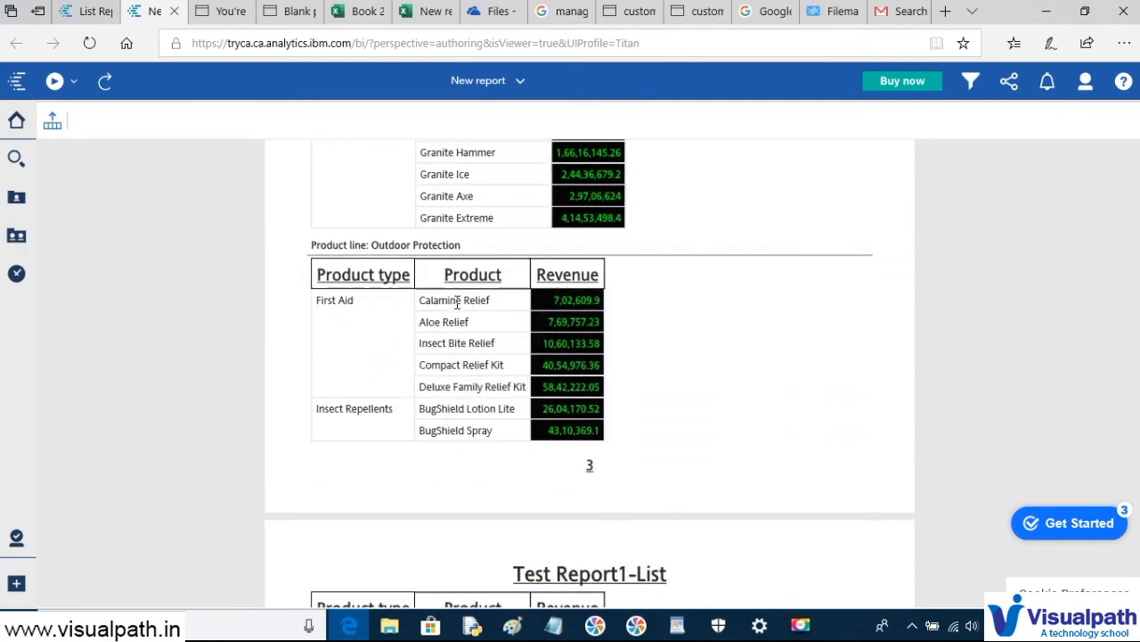
{"action": "scroll", "coordinate": [474, 260], "scroll_direction": "down", "scroll_amount": 12}
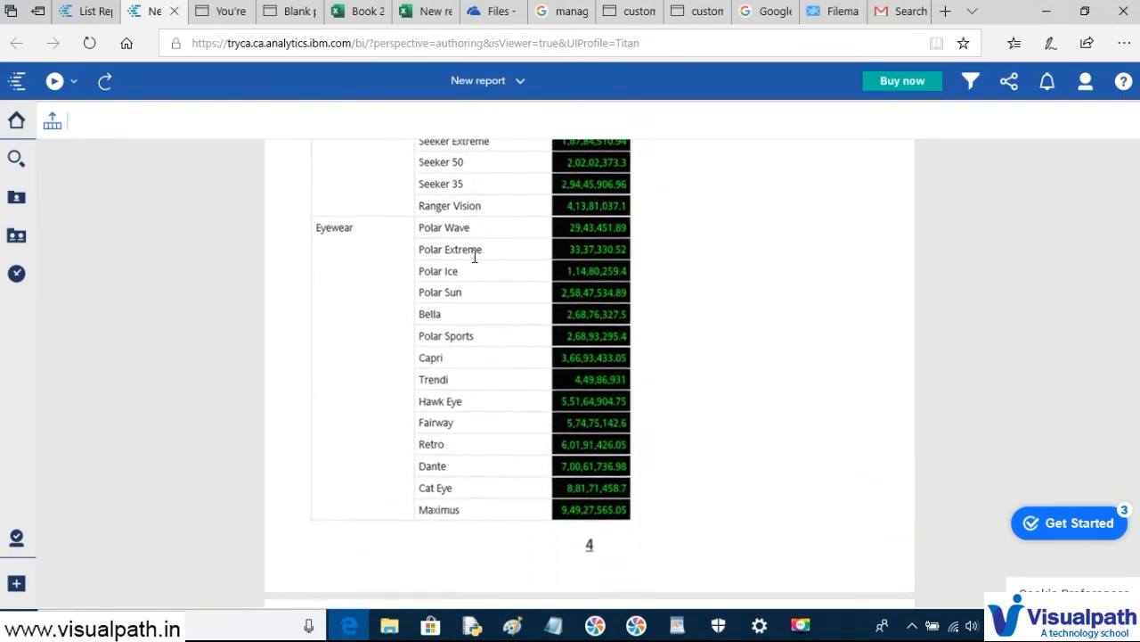
{"action": "scroll", "coordinate": [474, 258], "scroll_direction": "down", "scroll_amount": 15}
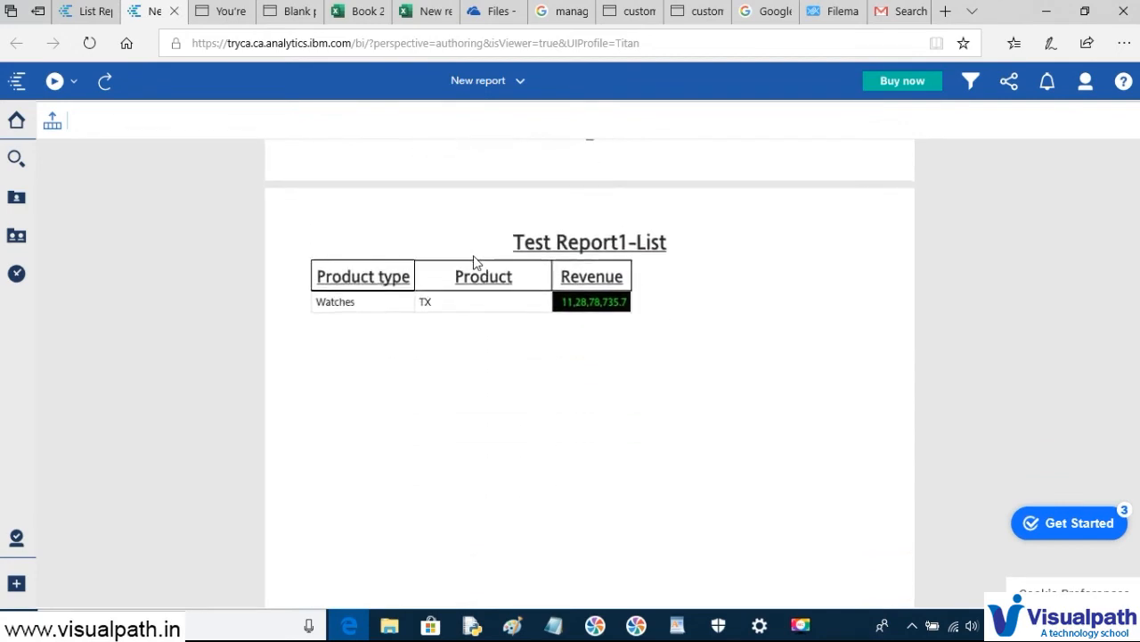
{"action": "scroll", "coordinate": [474, 262], "scroll_direction": "up", "scroll_amount": 15}
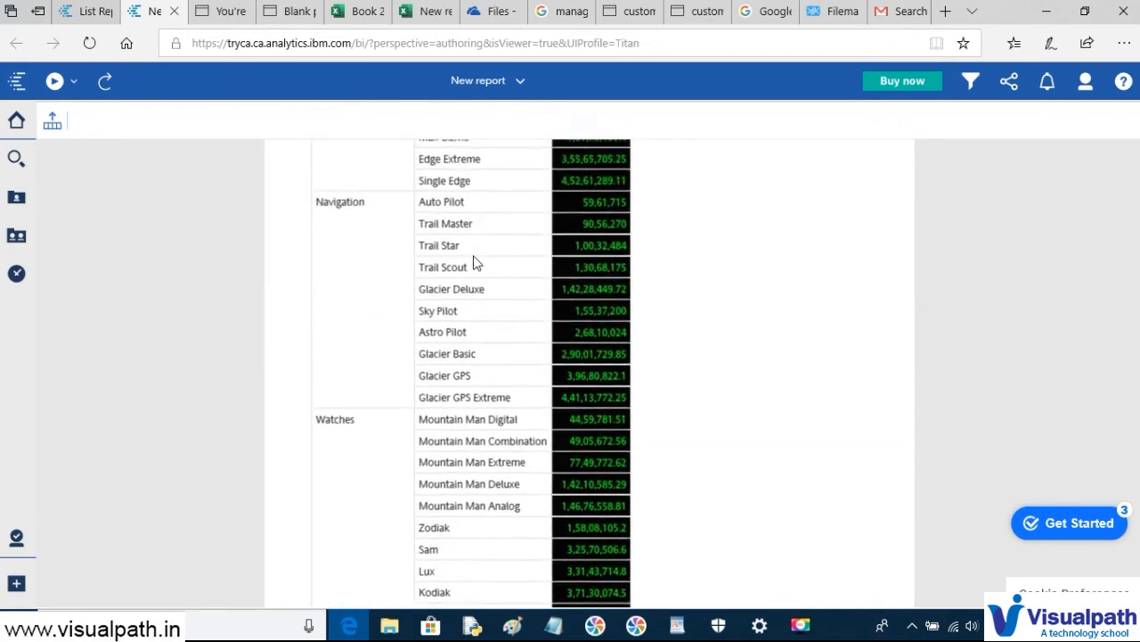
{"action": "scroll", "coordinate": [474, 262], "scroll_direction": "up", "scroll_amount": 1}
{"action": "scroll", "coordinate": [474, 262], "scroll_direction": "up", "scroll_amount": 5}
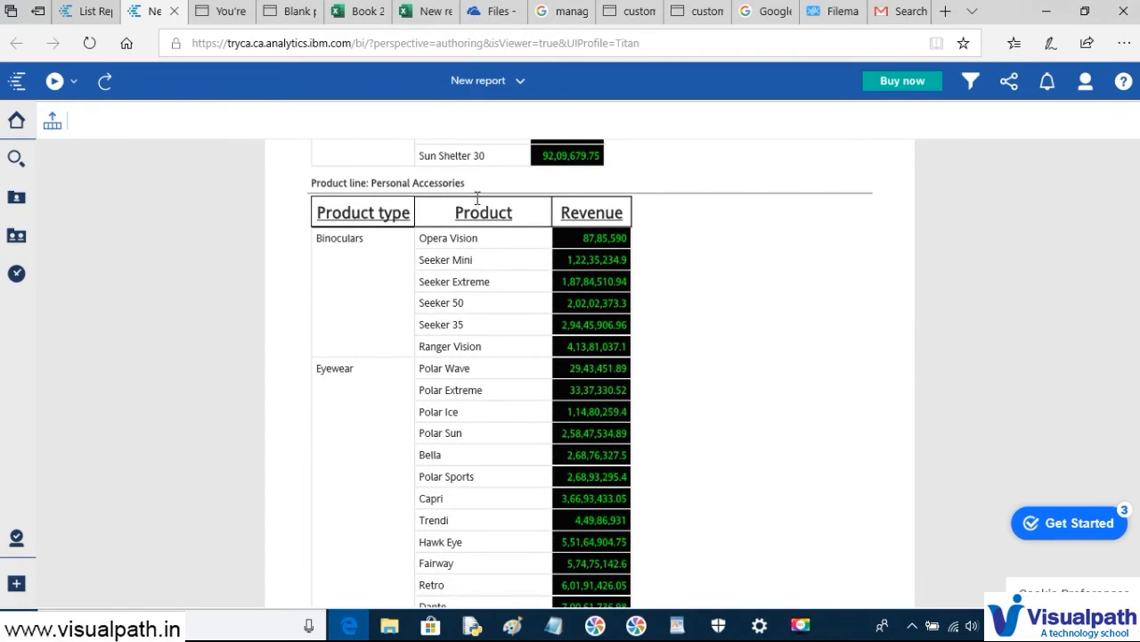
{"action": "scroll", "coordinate": [477, 196], "scroll_direction": "up", "scroll_amount": 2}
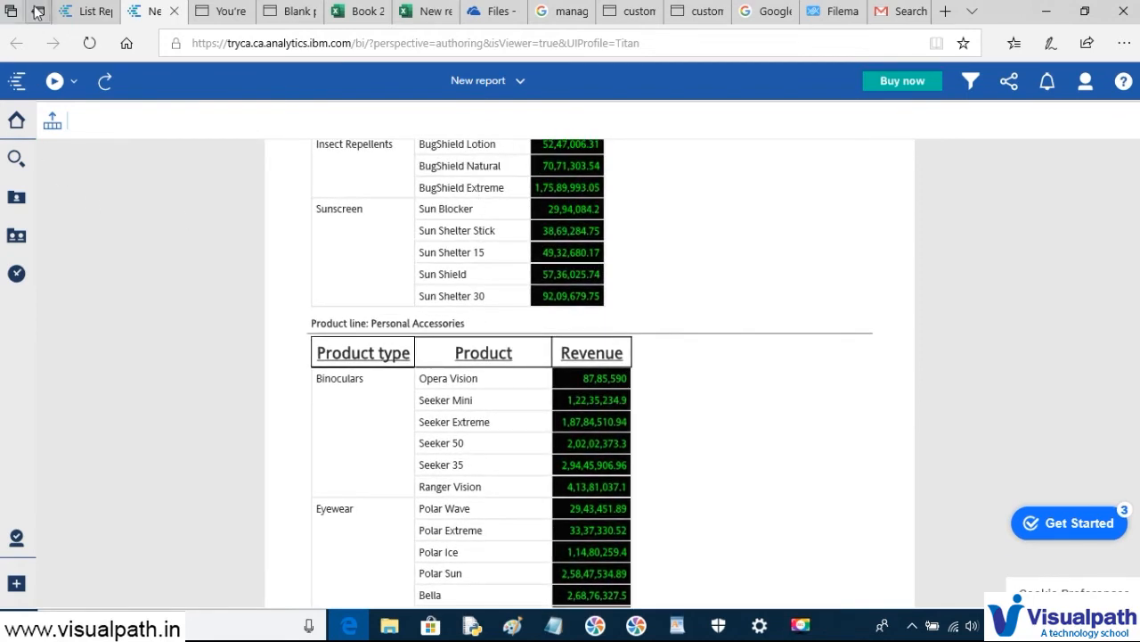
{"action": "left_click", "coordinate": [80, 13]}
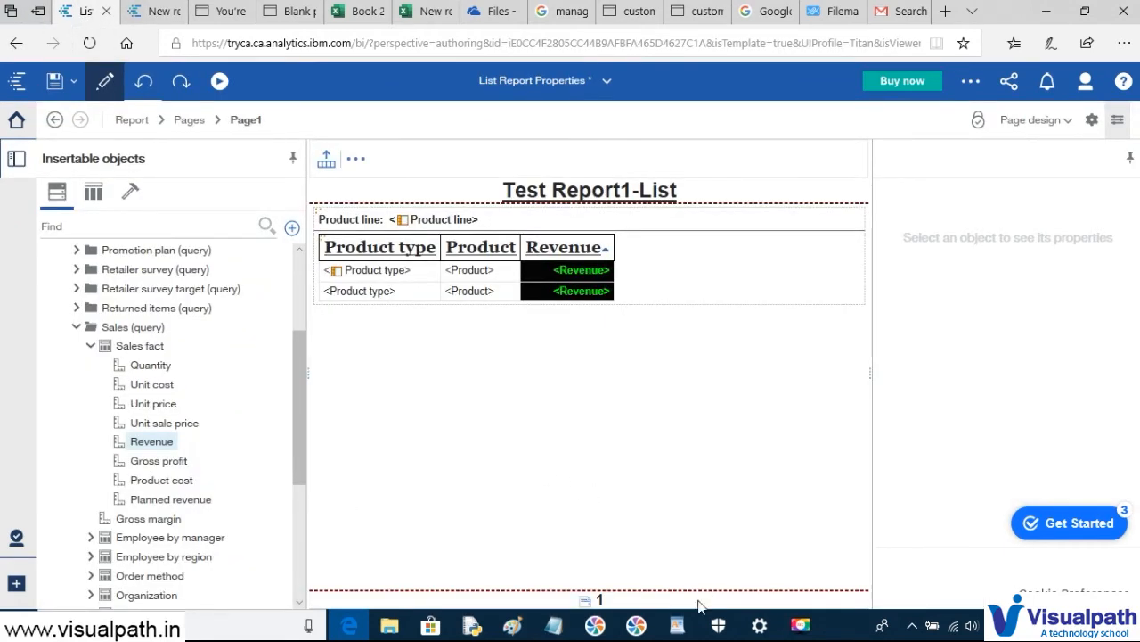
{"action": "left_click", "coordinate": [551, 627]}
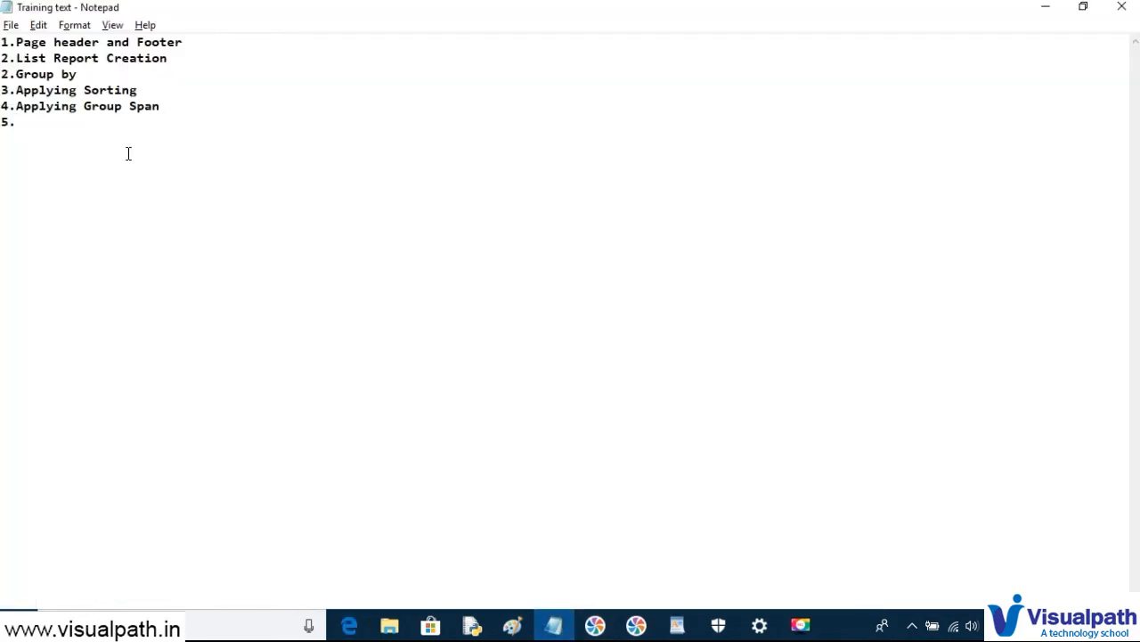
- Add items 5 'Basic level ogf formattibg' and 6 'APplied sectioning' to the training notes
{"action": "type", "text": "Basic level ogf formattibg "}
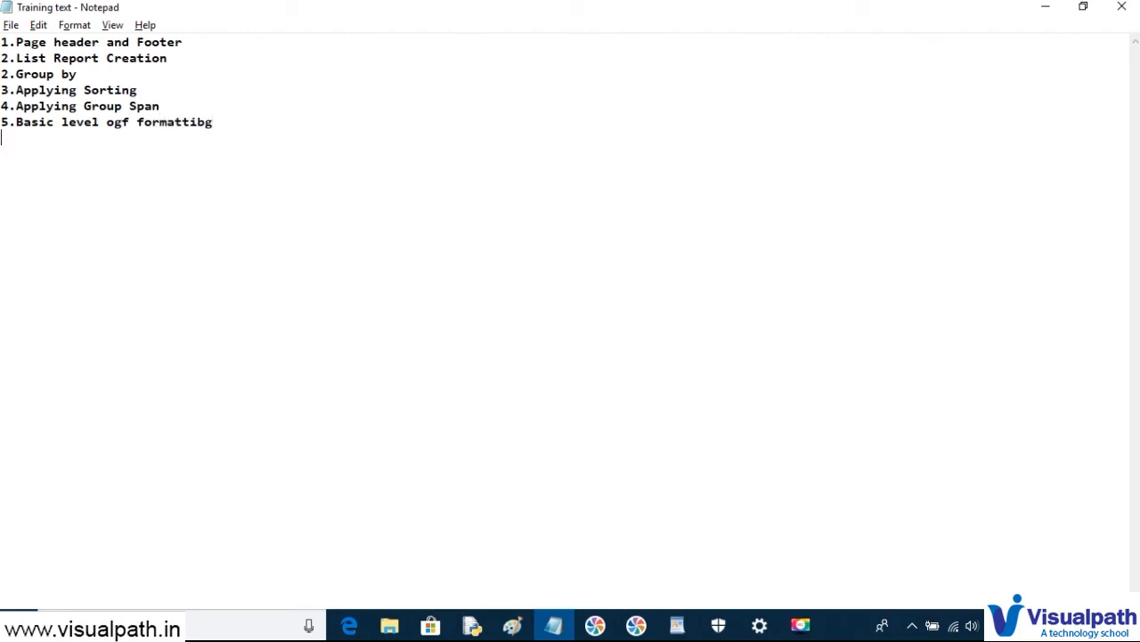
{"action": "type", "text": "6.APplied sec"}
{"action": "key", "text": "BackSpace"}
{"action": "type", "text": "ectioning "}
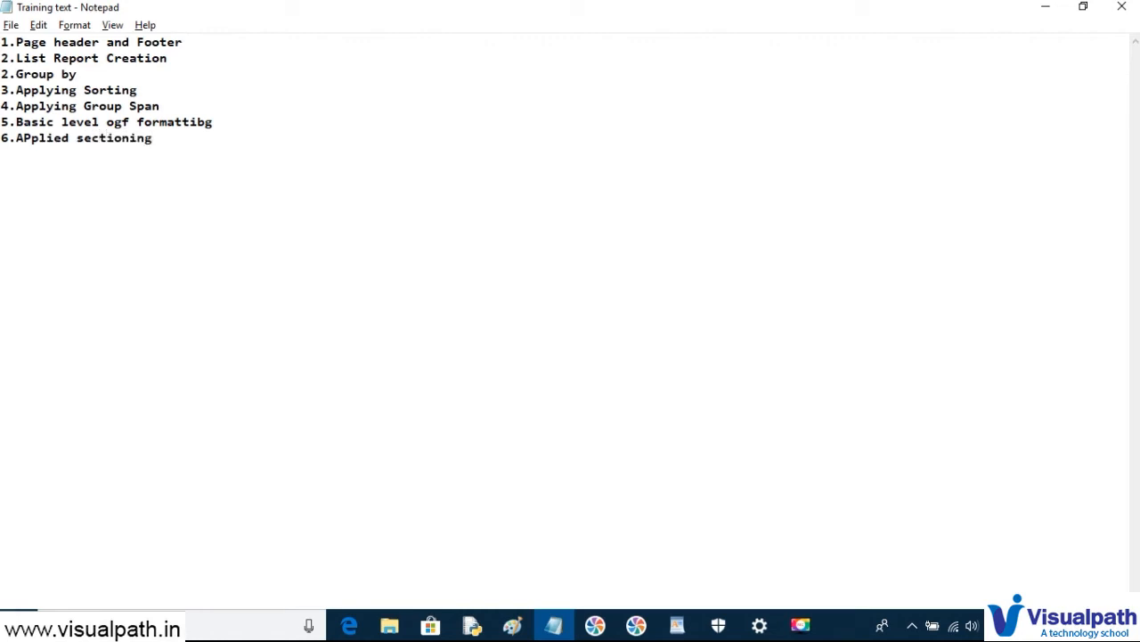
{"action": "type", "text": "7."}
{"action": "key", "text": "alt+Tab"}
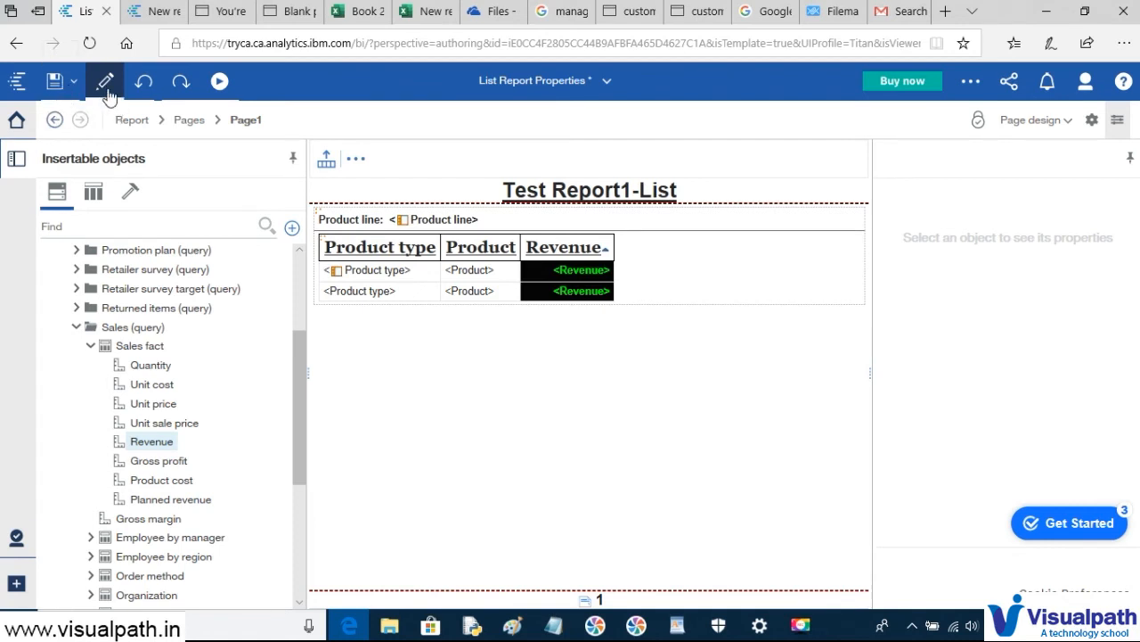
{"action": "left_click", "coordinate": [169, 13]}
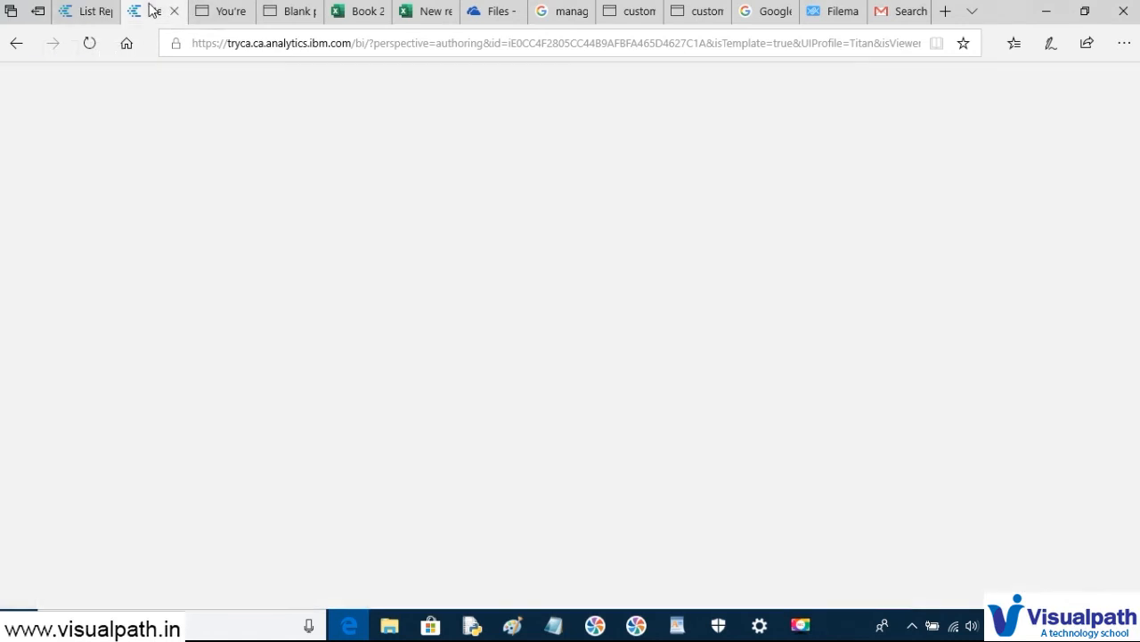
{"action": "scroll", "coordinate": [331, 295], "scroll_direction": "up", "scroll_amount": 20}
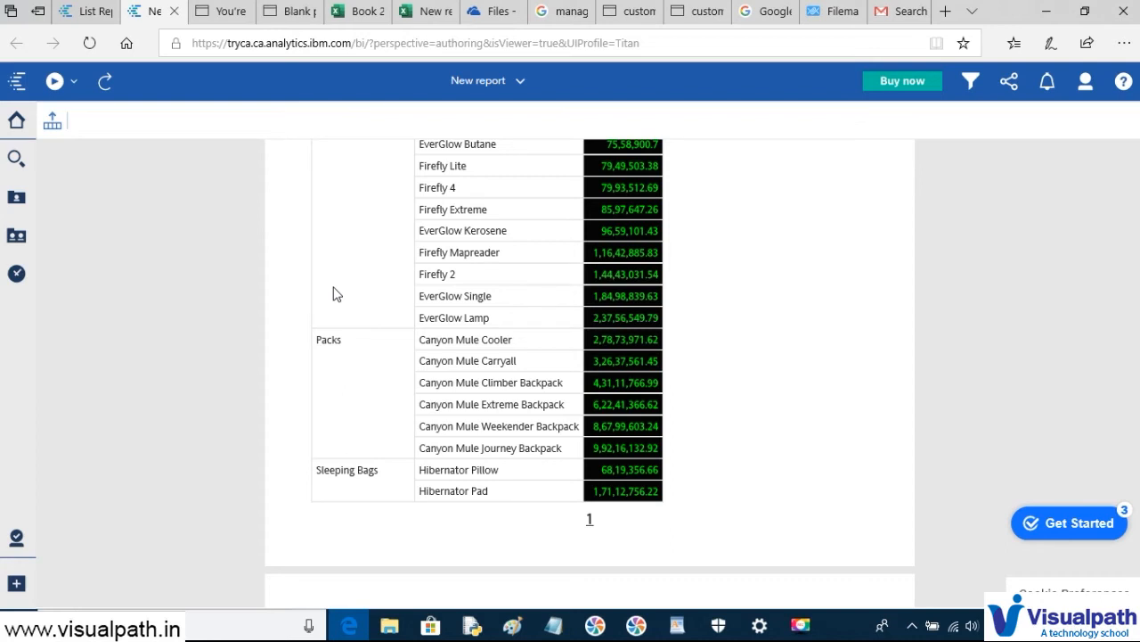
{"action": "left_click", "coordinate": [90, 11]}
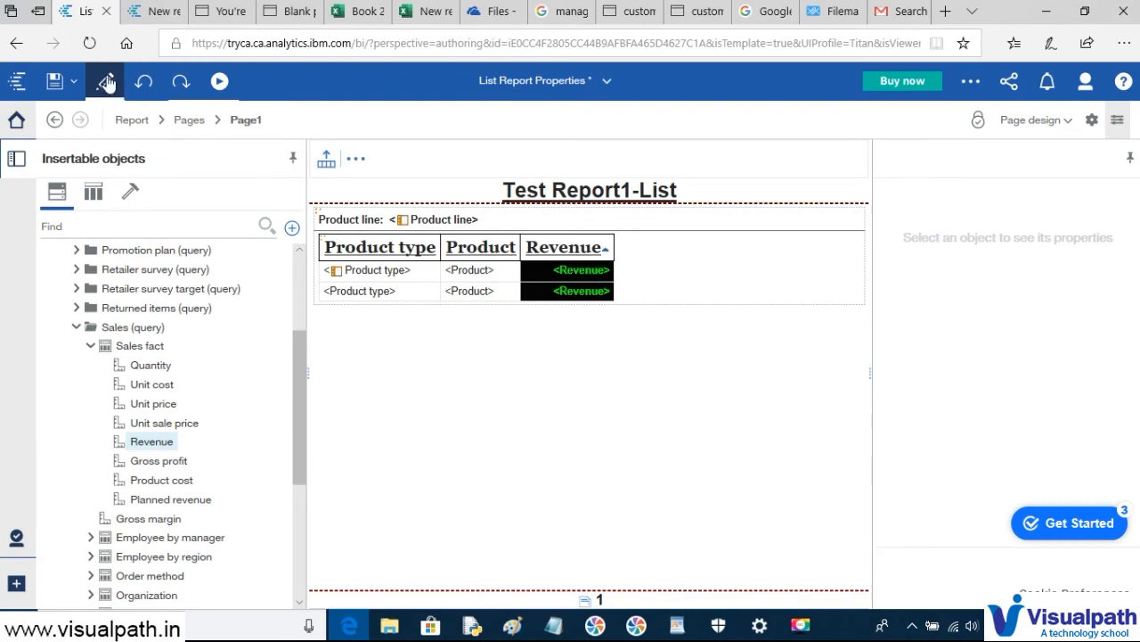
- Undo the sectioning so Product line is again a column, and reselect its title
{"action": "left_click", "coordinate": [143, 83]}
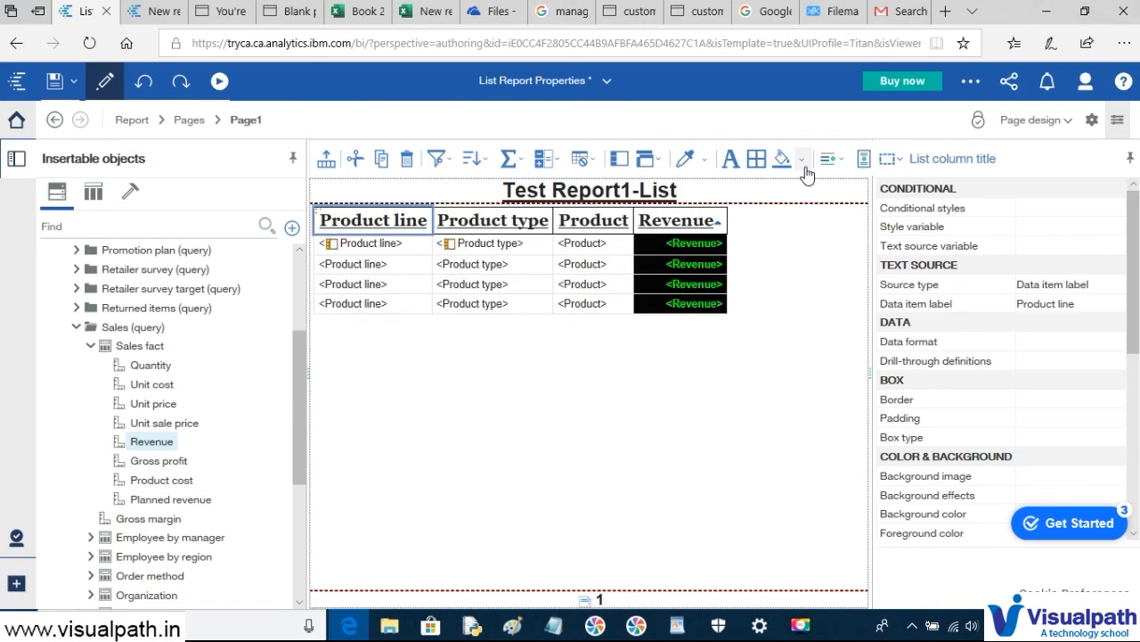
{"action": "left_click", "coordinate": [414, 383]}
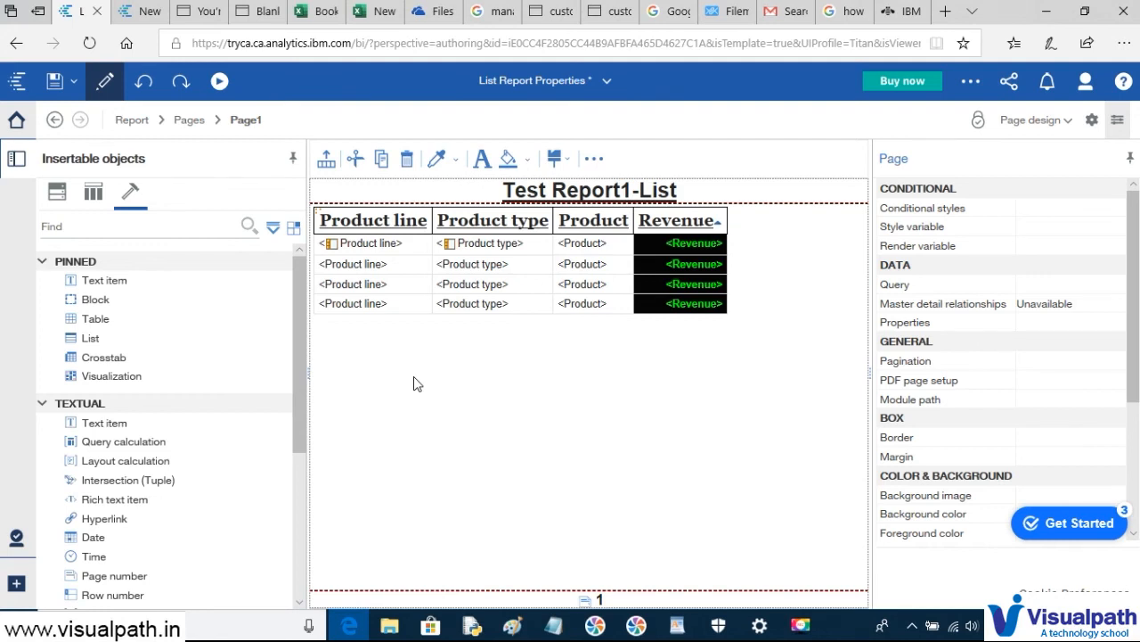
{"action": "left_click", "coordinate": [359, 225]}
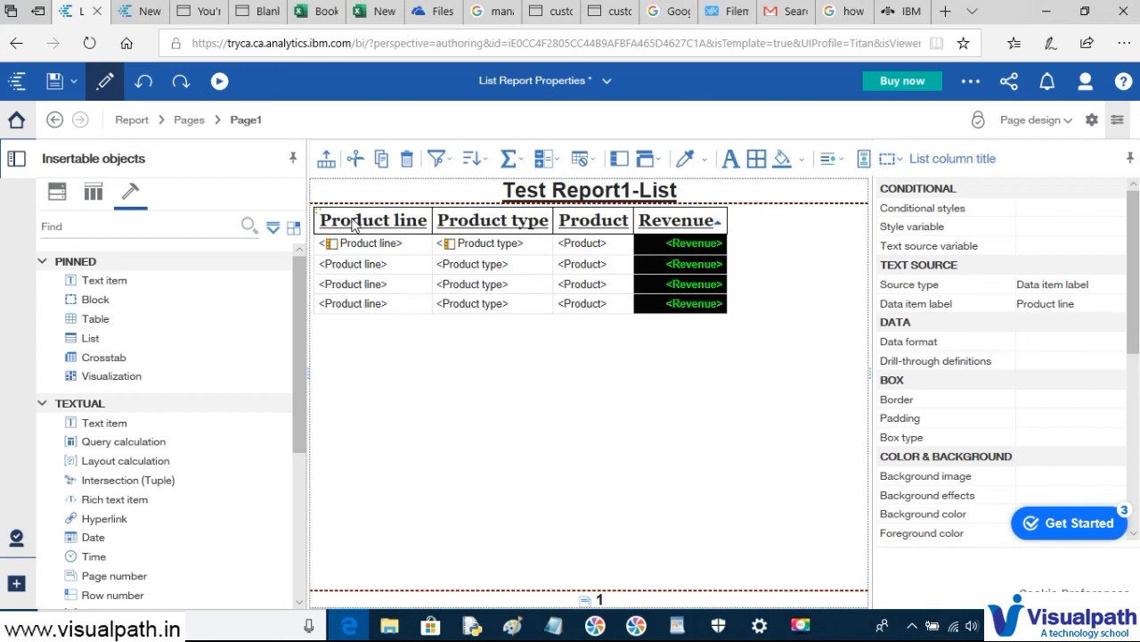
{"action": "left_click", "coordinate": [134, 119]}
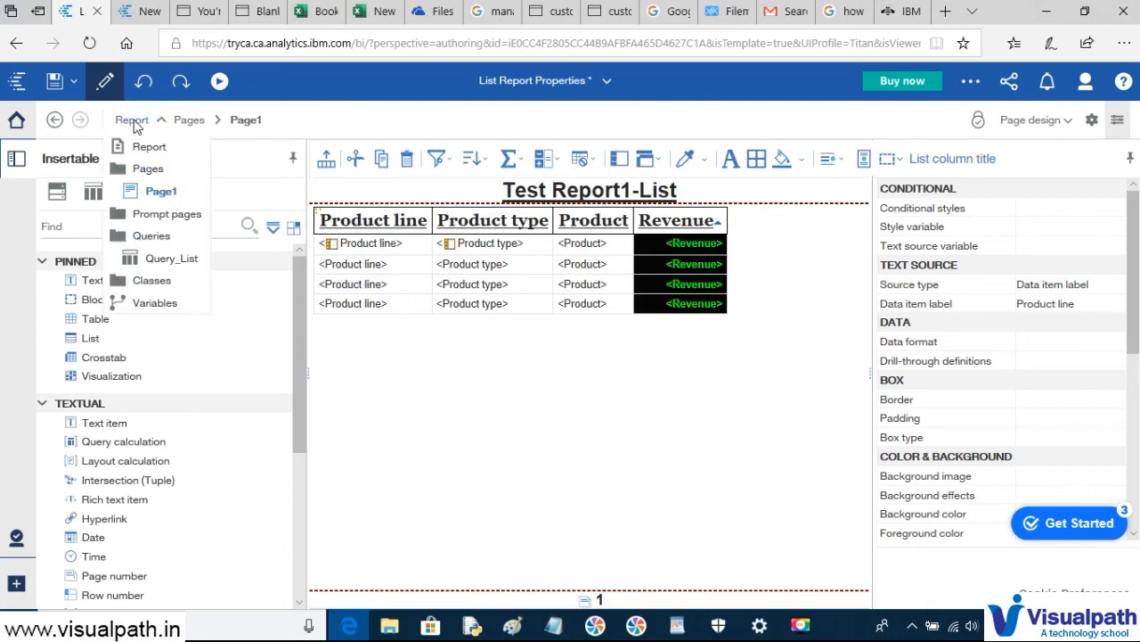
- Add Page set1 below Page1 in the report pages and set its query to Query_List
{"action": "left_click", "coordinate": [149, 171]}
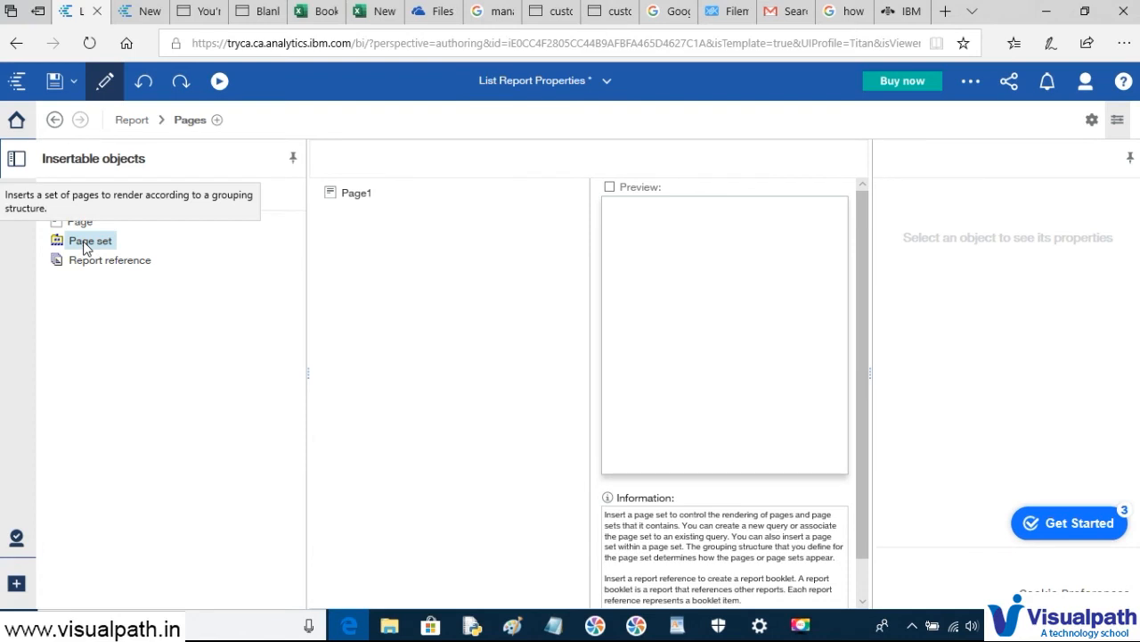
{"action": "left_click_drag", "start_coordinate": [85, 247], "coordinate": [363, 227]}
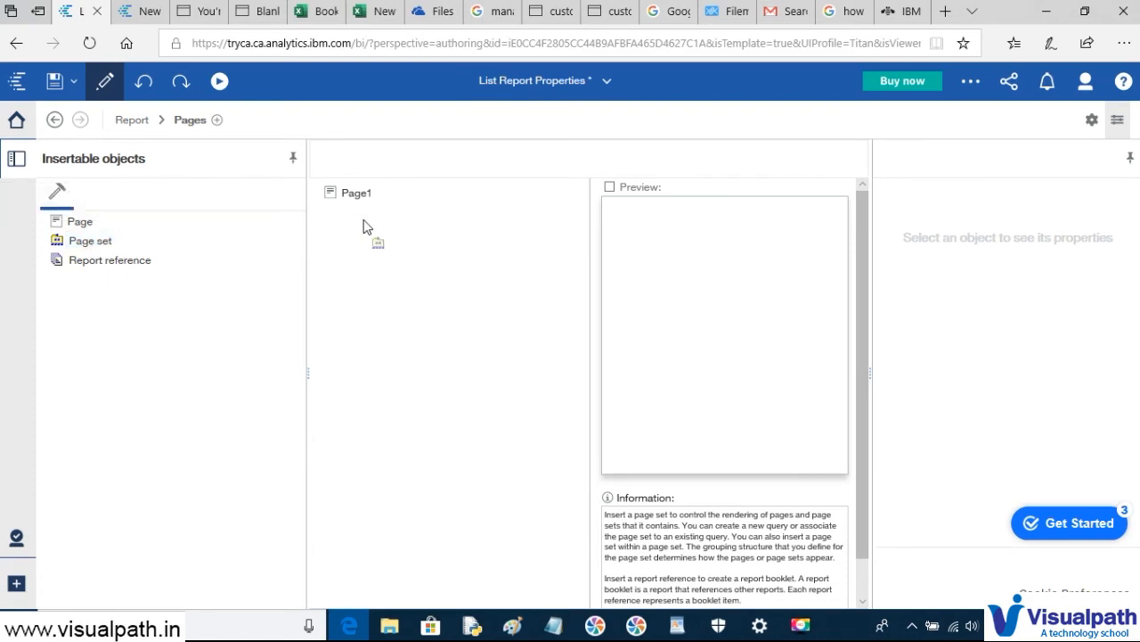
{"action": "left_click_drag", "start_coordinate": [364, 227], "coordinate": [363, 225]}
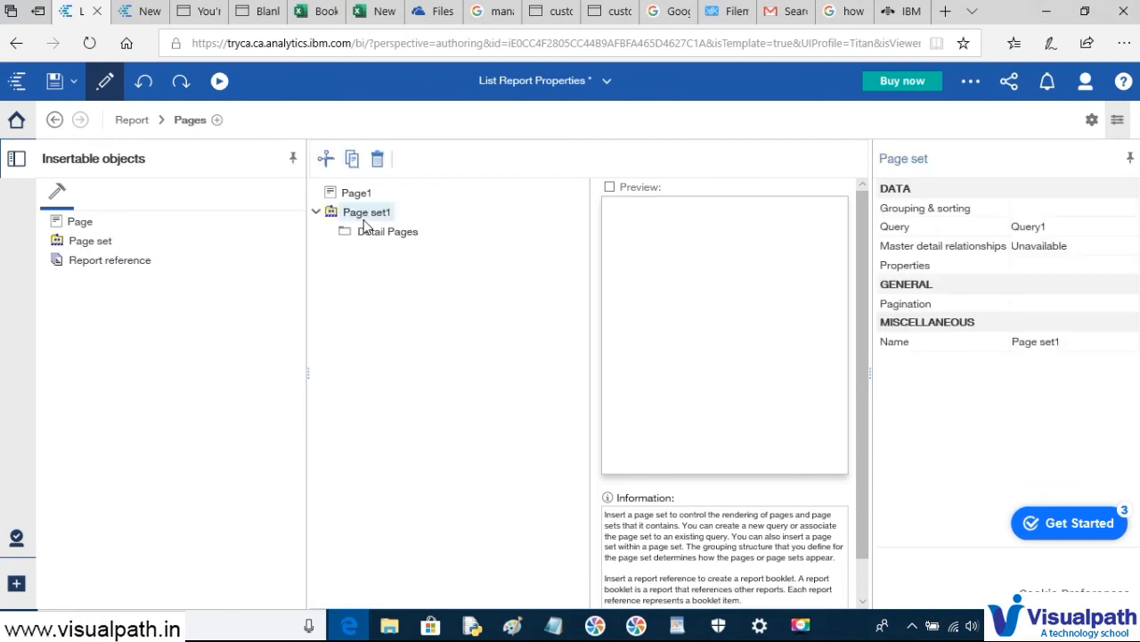
{"action": "left_click", "coordinate": [362, 215]}
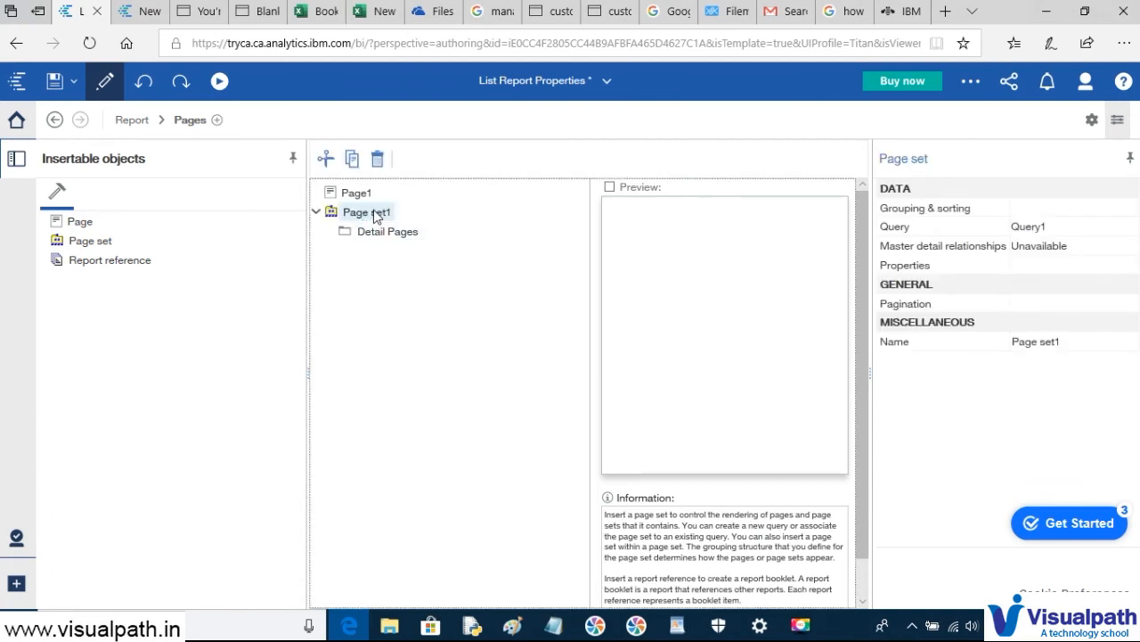
{"action": "left_click", "coordinate": [1099, 233]}
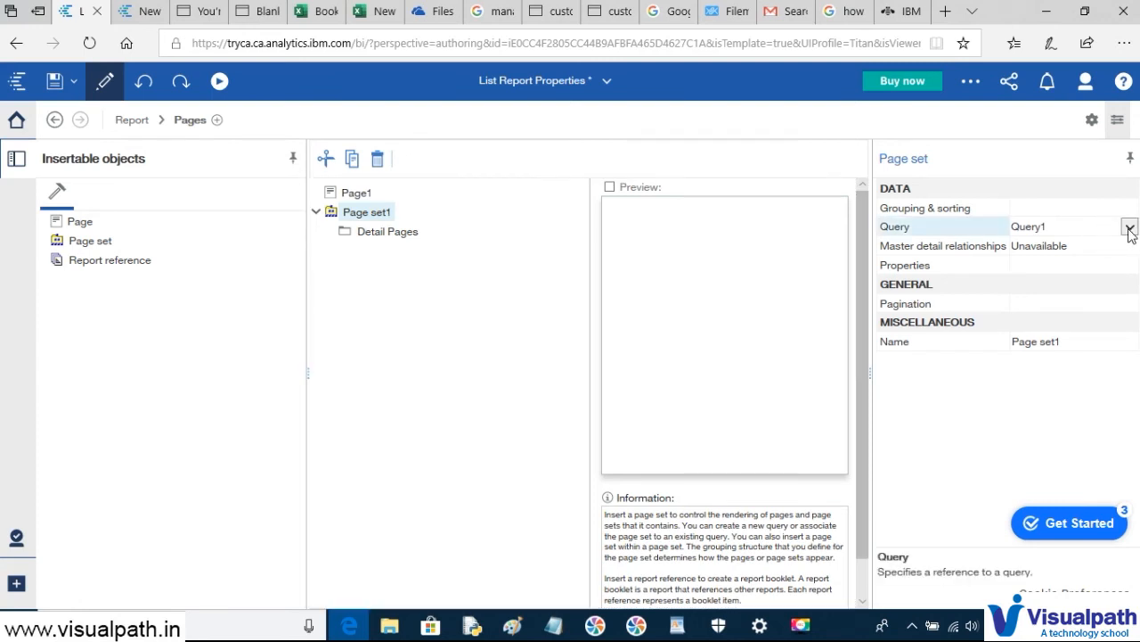
{"action": "left_click", "coordinate": [1129, 228]}
{"action": "left_click", "coordinate": [1100, 248]}
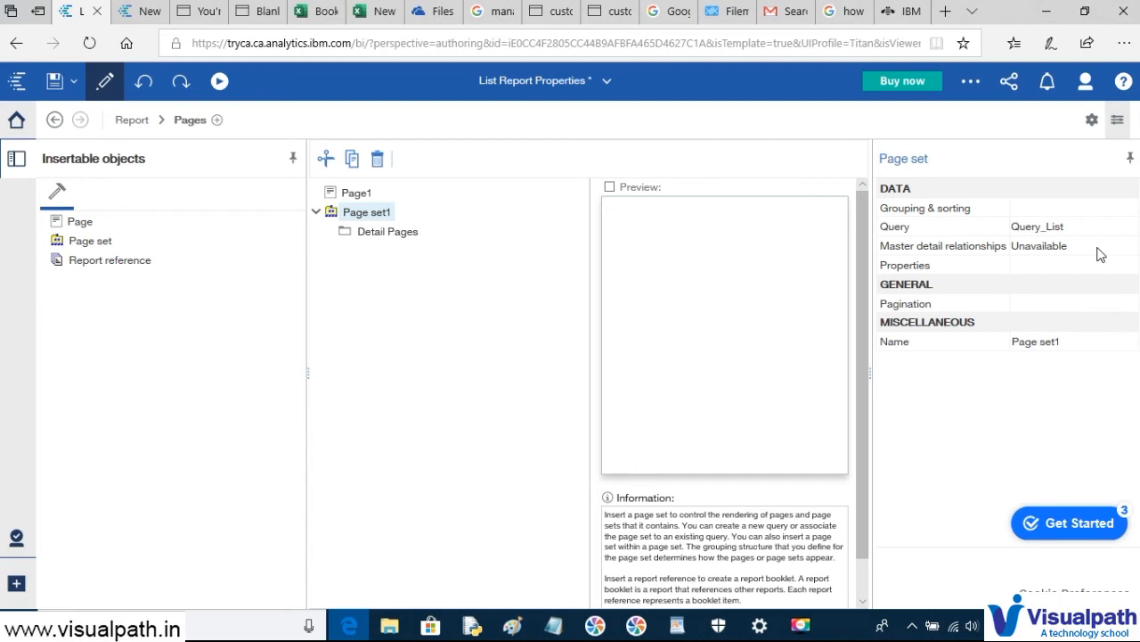
{"action": "left_click", "coordinate": [1088, 214]}
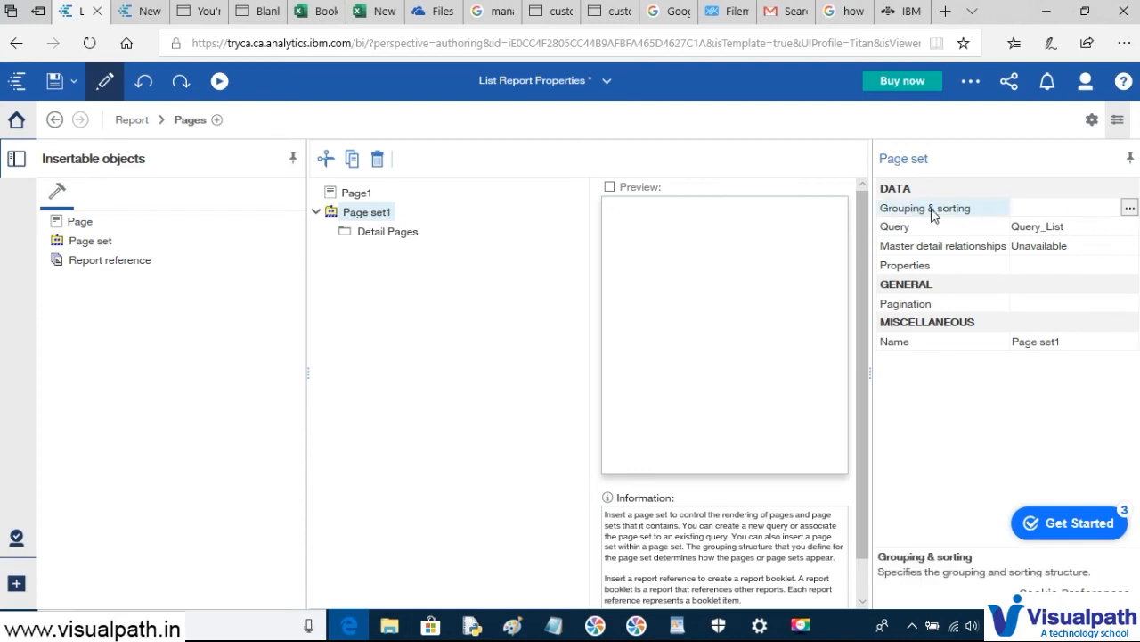
- Group Page set1 by Product line and move Page1 into its Detail Pages
{"action": "left_click", "coordinate": [1130, 210]}
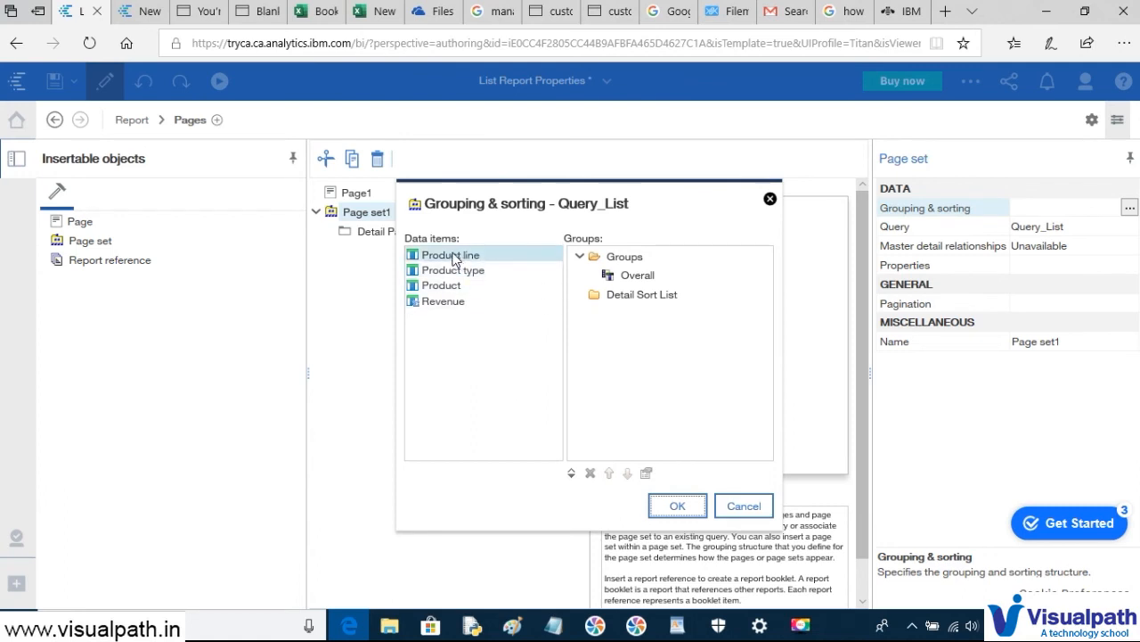
{"action": "left_click_drag", "start_coordinate": [452, 257], "coordinate": [627, 283]}
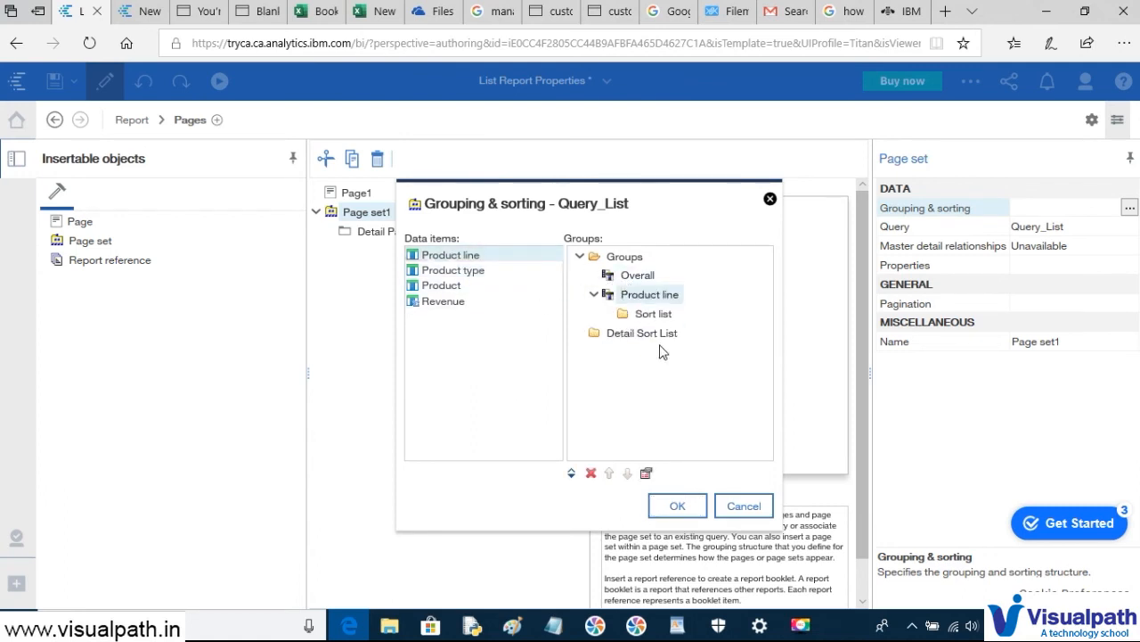
{"action": "left_click", "coordinate": [676, 506]}
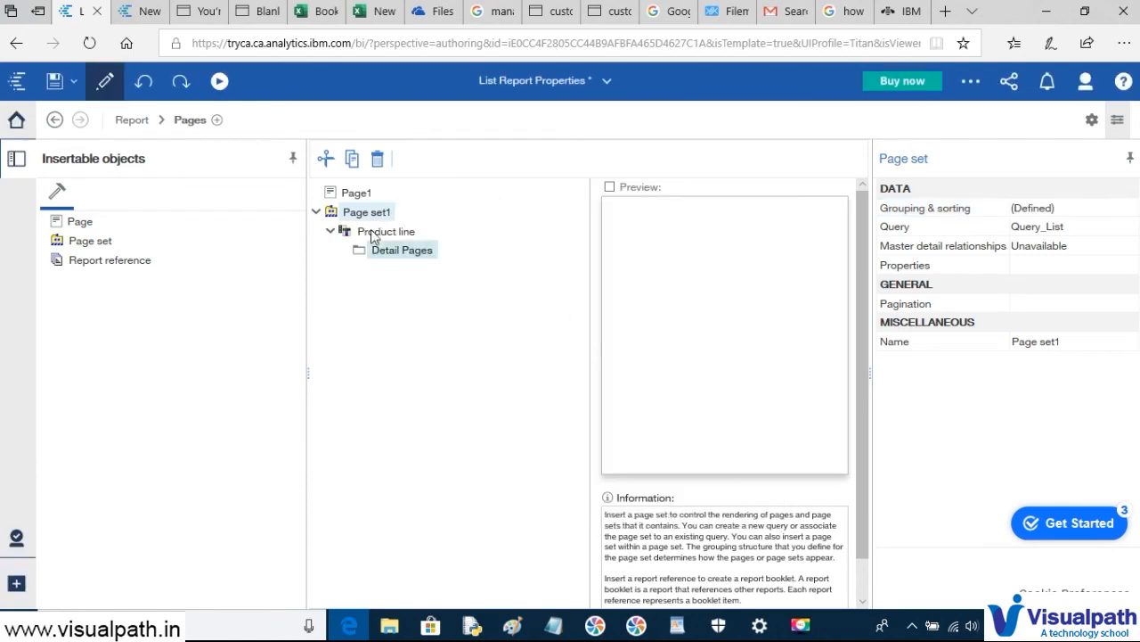
{"action": "left_click", "coordinate": [356, 194]}
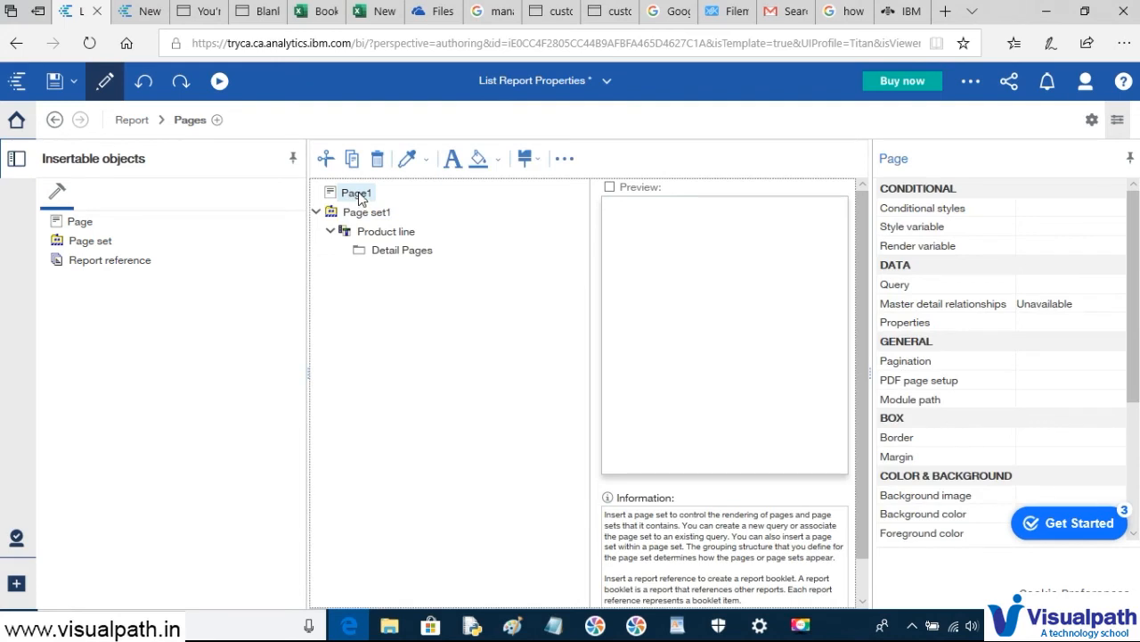
{"action": "left_click_drag", "start_coordinate": [359, 197], "coordinate": [383, 256]}
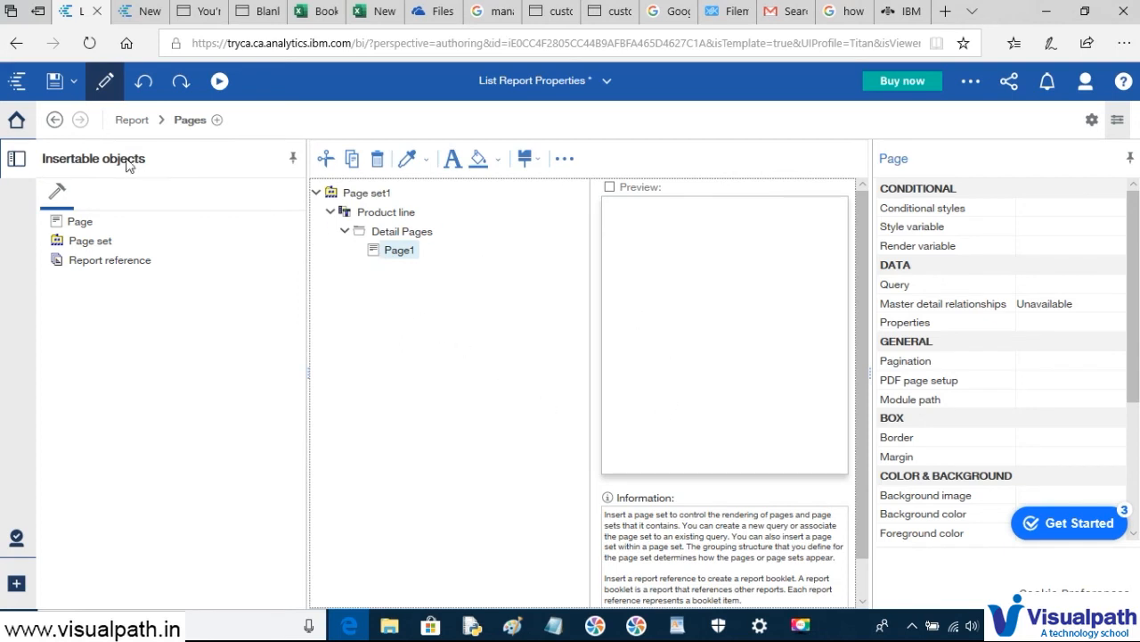
- Run the report as a PDF, scroll through each Product line's page, then return to the editor
{"action": "left_click", "coordinate": [219, 85]}
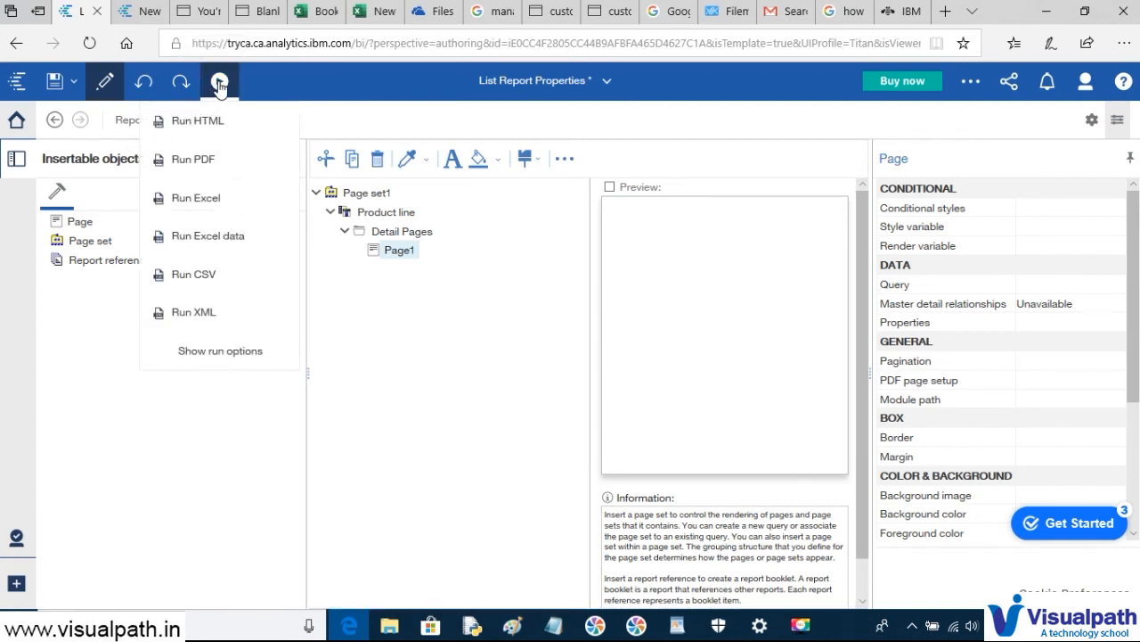
{"action": "left_click", "coordinate": [201, 164]}
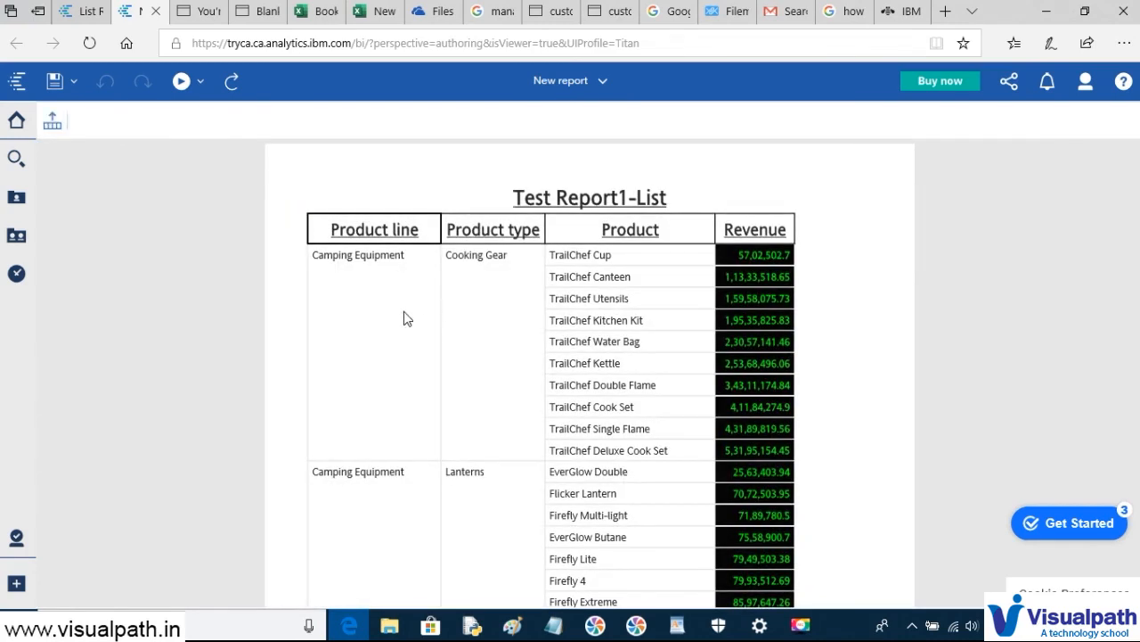
{"action": "scroll", "coordinate": [404, 312], "scroll_direction": "down", "scroll_amount": 3}
{"action": "scroll", "coordinate": [404, 312], "scroll_direction": "down", "scroll_amount": 5}
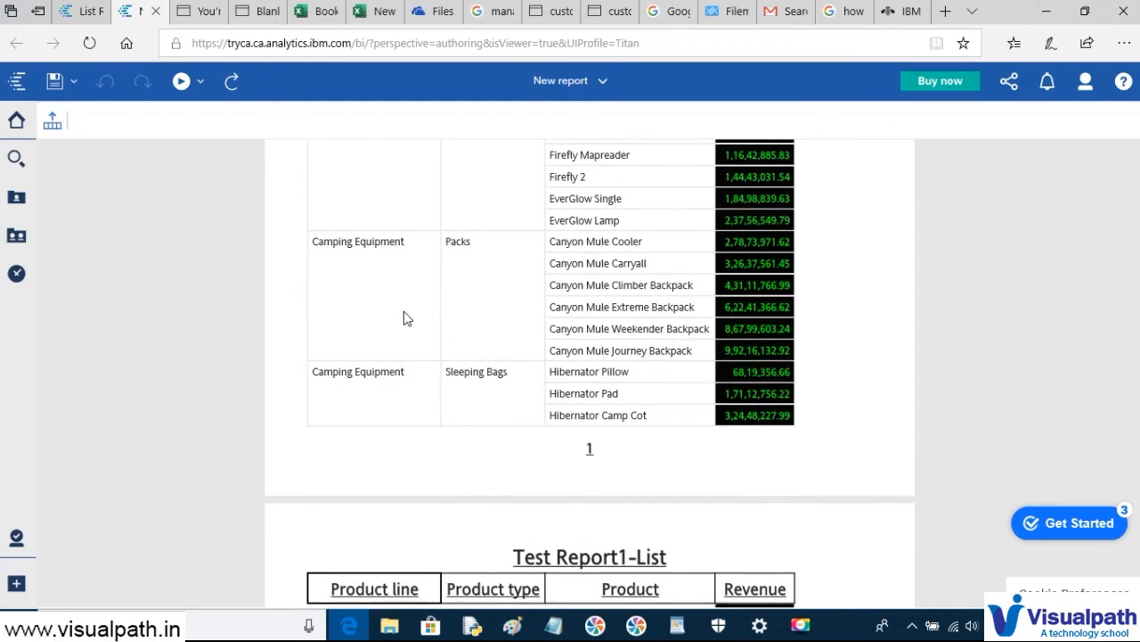
{"action": "scroll", "coordinate": [403, 312], "scroll_direction": "down", "scroll_amount": 2}
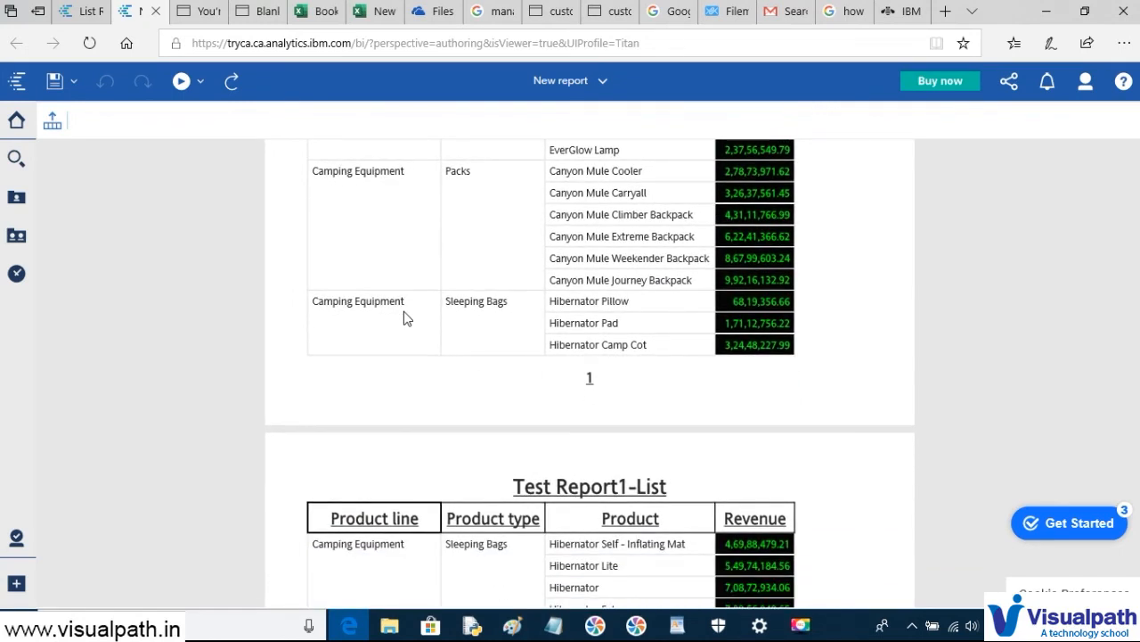
{"action": "scroll", "coordinate": [404, 311], "scroll_direction": "down", "scroll_amount": 5}
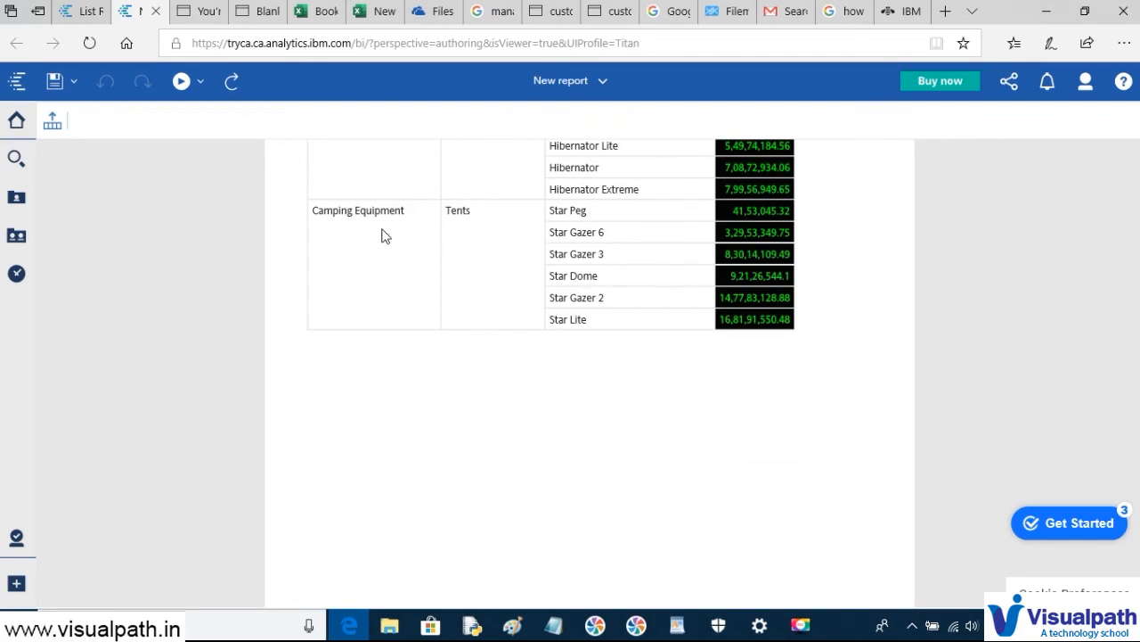
{"action": "scroll", "coordinate": [403, 221], "scroll_direction": "down", "scroll_amount": 8}
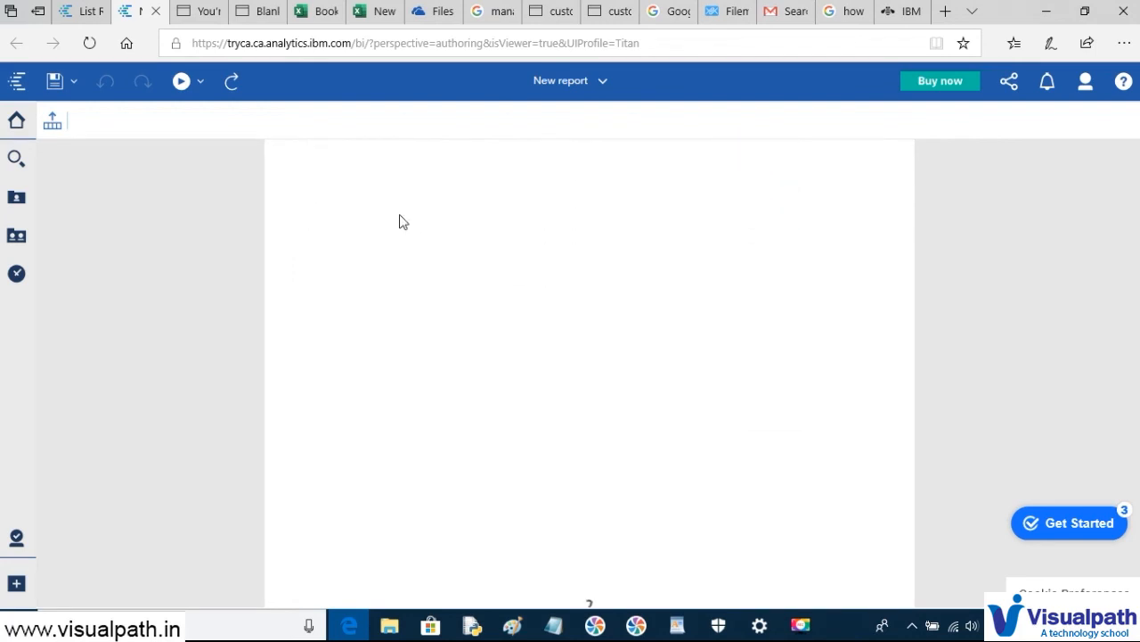
{"action": "scroll", "coordinate": [400, 222], "scroll_direction": "down", "scroll_amount": 2}
{"action": "scroll", "coordinate": [400, 221], "scroll_direction": "down", "scroll_amount": 2}
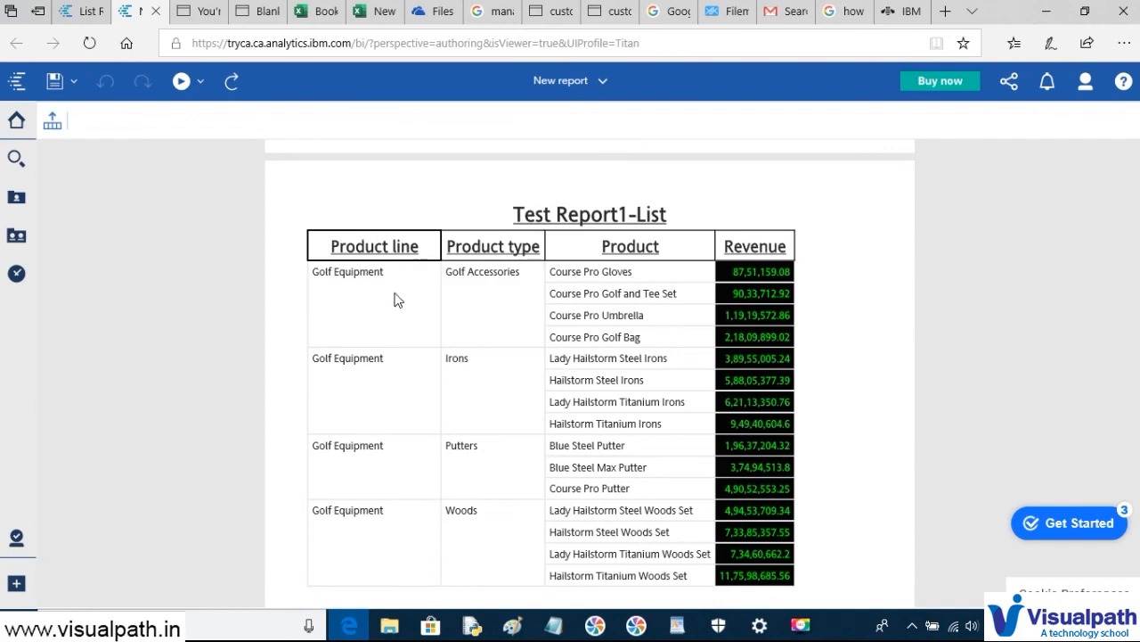
{"action": "scroll", "coordinate": [402, 281], "scroll_direction": "down", "scroll_amount": 2}
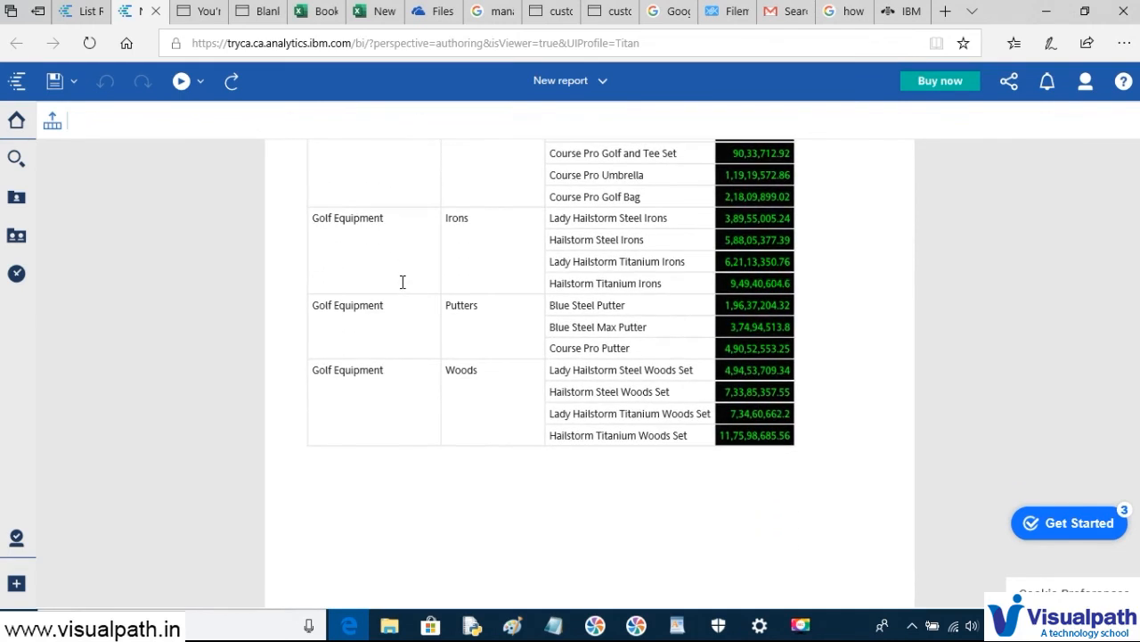
{"action": "scroll", "coordinate": [403, 282], "scroll_direction": "down", "scroll_amount": 9}
{"action": "scroll", "coordinate": [403, 281], "scroll_direction": "down", "scroll_amount": 5}
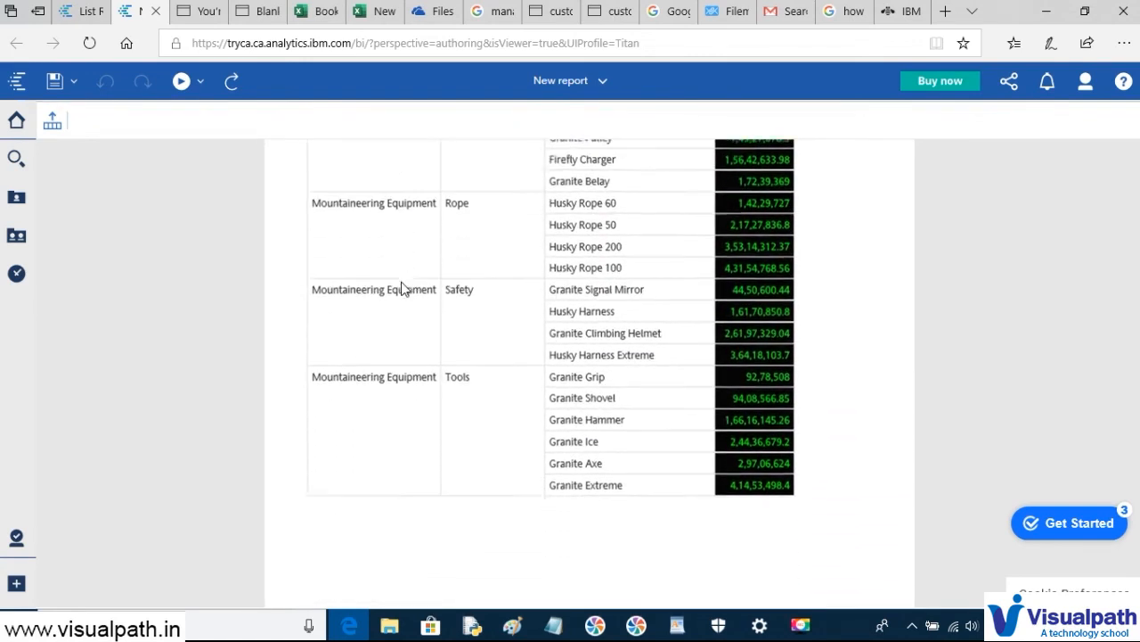
{"action": "scroll", "coordinate": [403, 289], "scroll_direction": "down", "scroll_amount": 7}
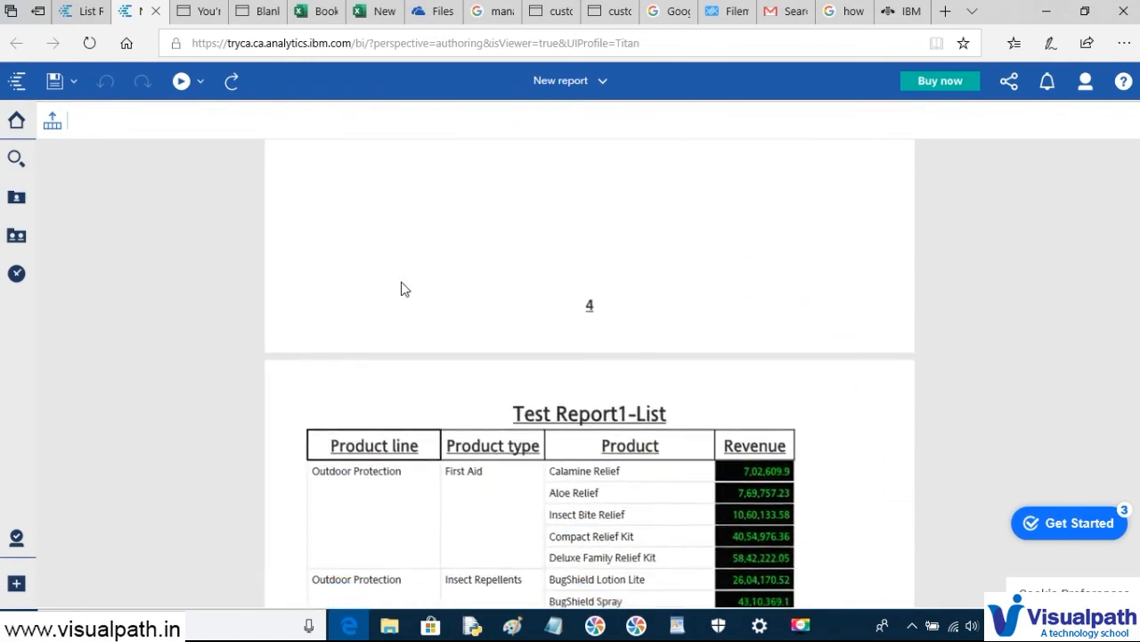
{"action": "scroll", "coordinate": [401, 289], "scroll_direction": "down", "scroll_amount": 10}
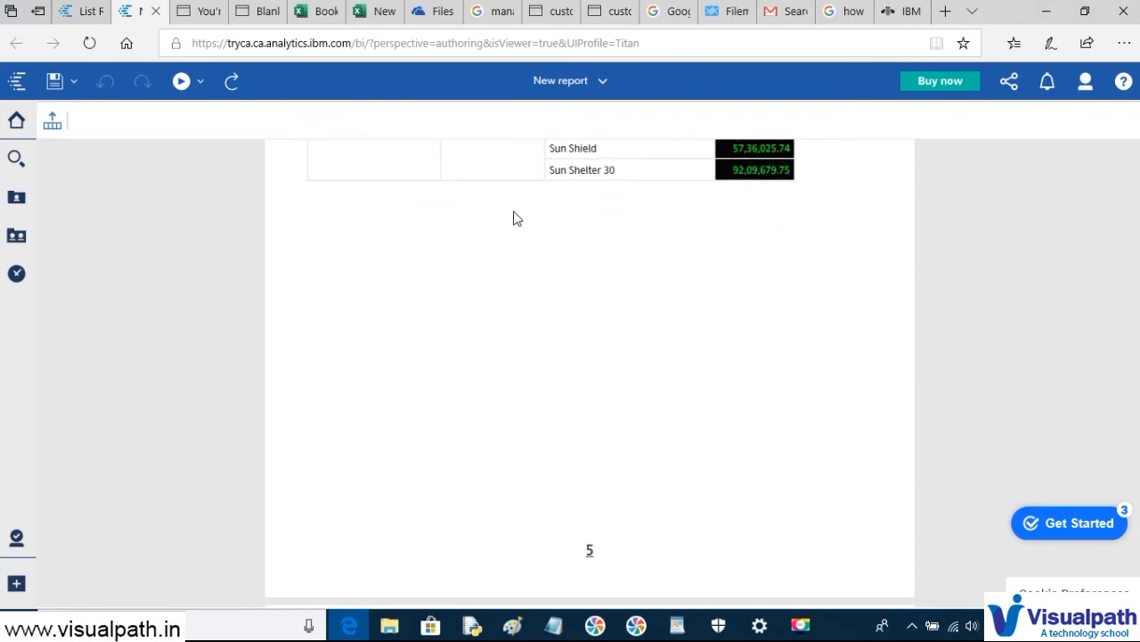
{"action": "left_click", "coordinate": [78, 12]}
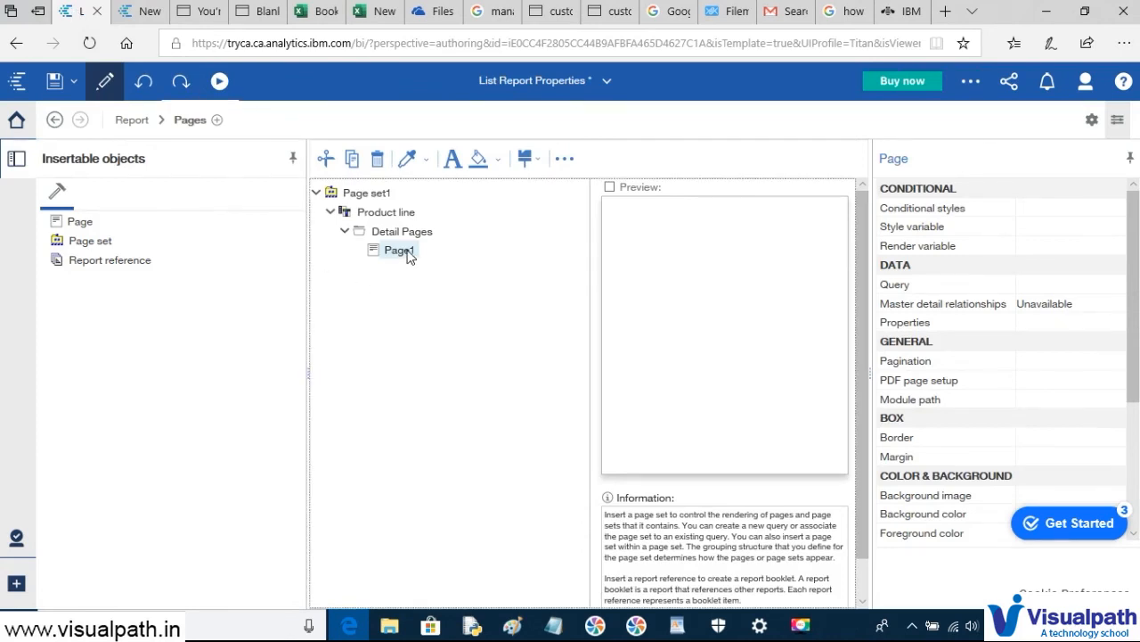
- Cut the Product type and Product columns from Page1's list, keeping Product line and Revenue
{"action": "double_click", "coordinate": [407, 253]}
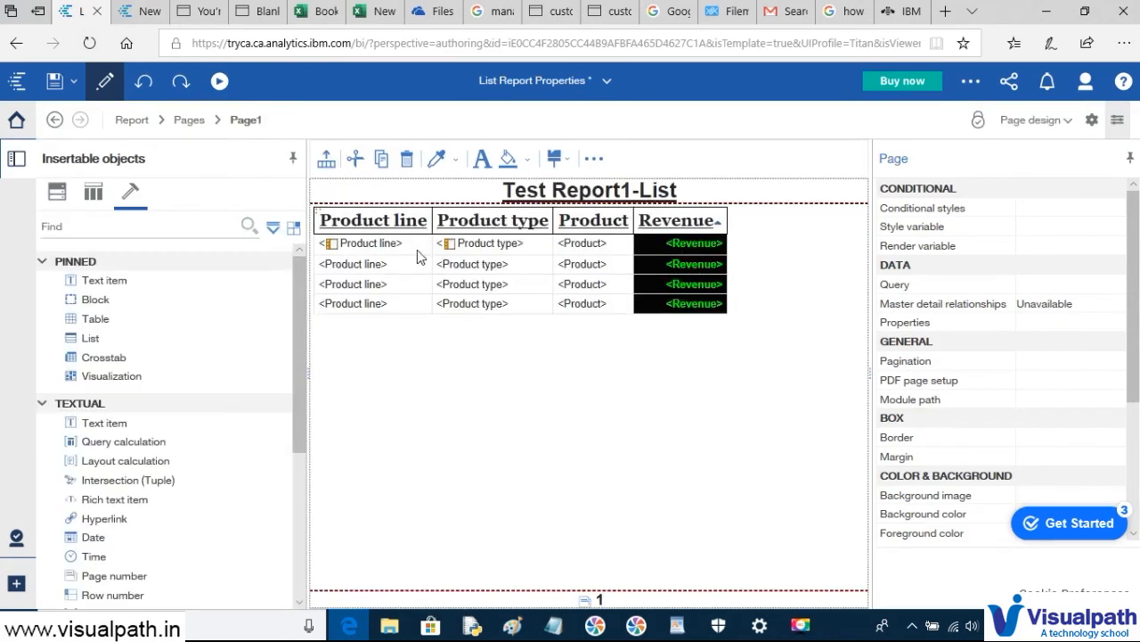
{"action": "left_click", "coordinate": [501, 259]}
{"action": "left_click", "coordinate": [583, 244], "text": "ctrl"}
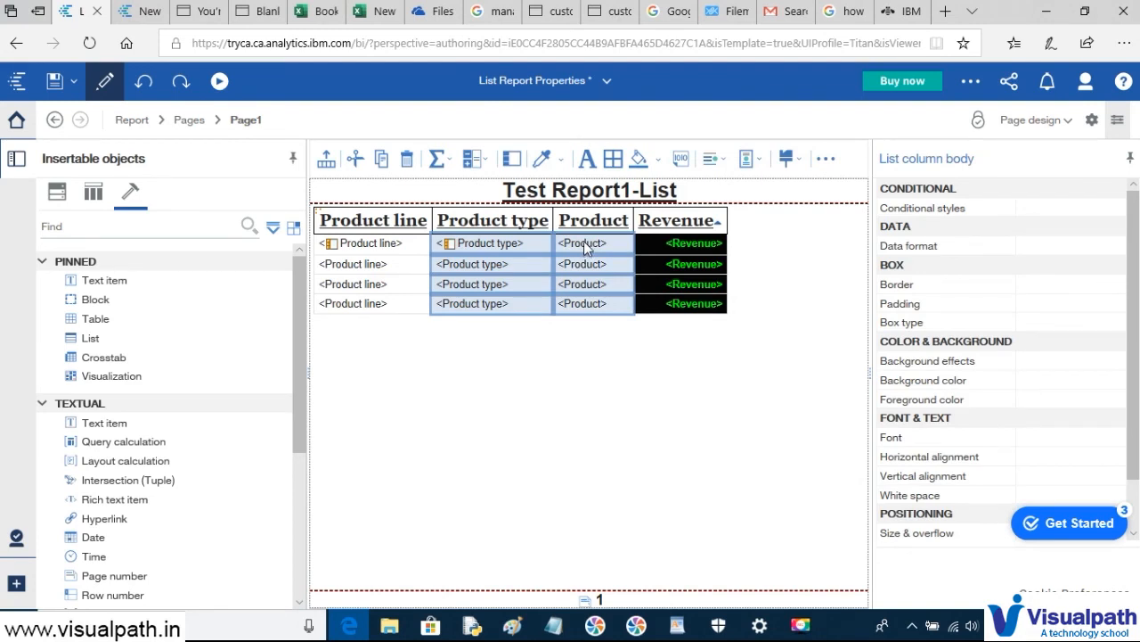
{"action": "key", "text": "ctrl+x"}
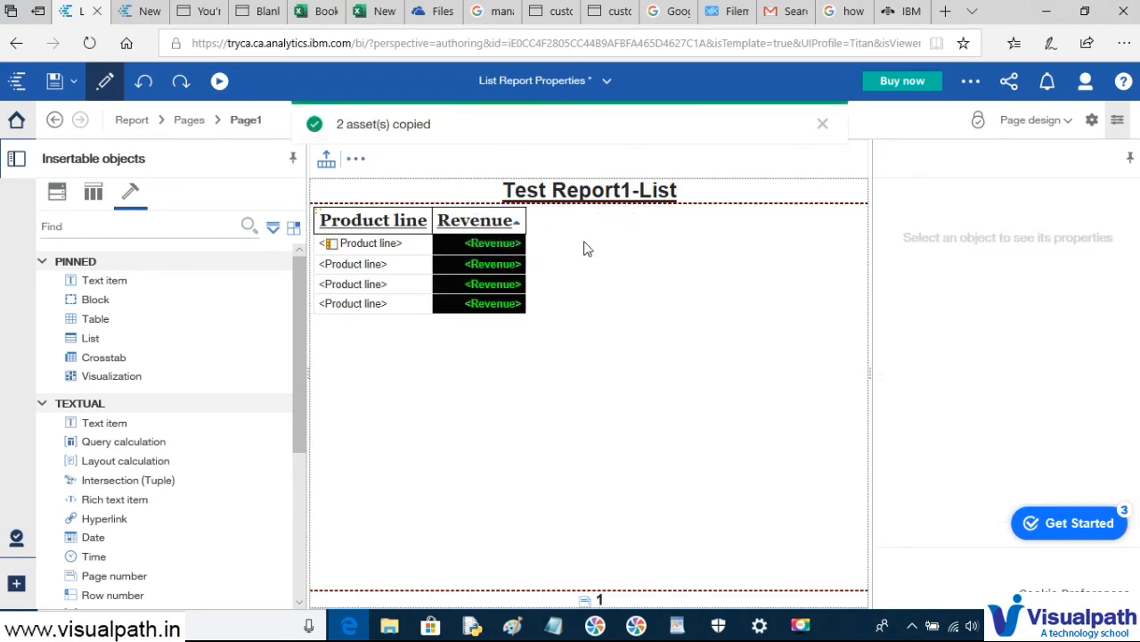
{"action": "left_click", "coordinate": [219, 82]}
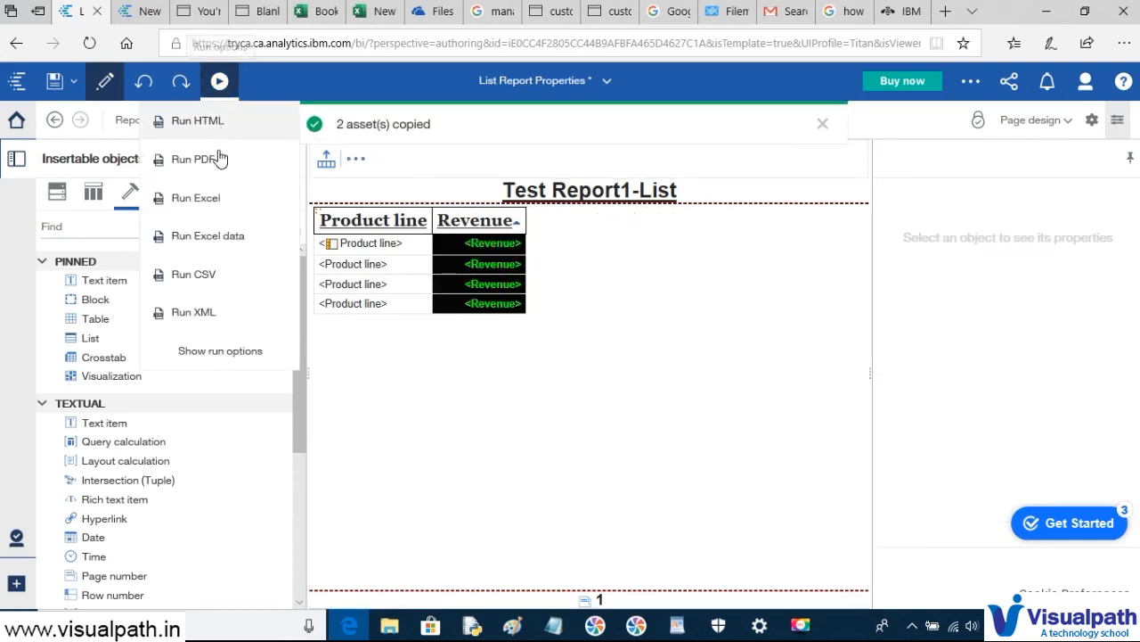
- Run the report as PDF, scroll through each product line's pages, then return to authoring
{"action": "left_click", "coordinate": [207, 167]}
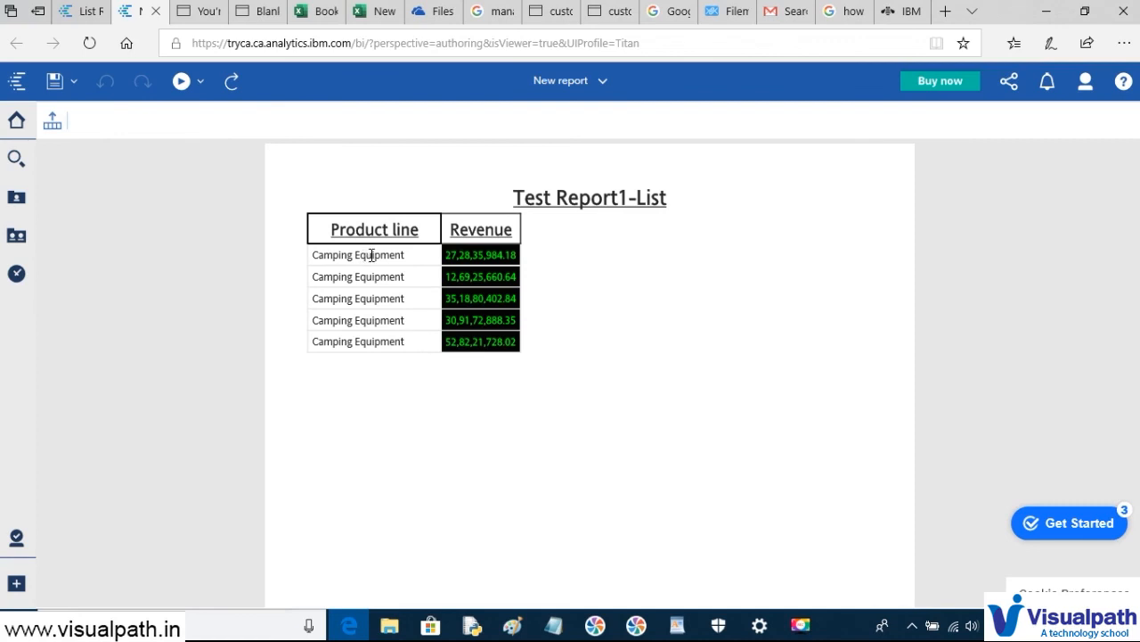
{"action": "scroll", "coordinate": [405, 298], "scroll_direction": "down", "scroll_amount": 5}
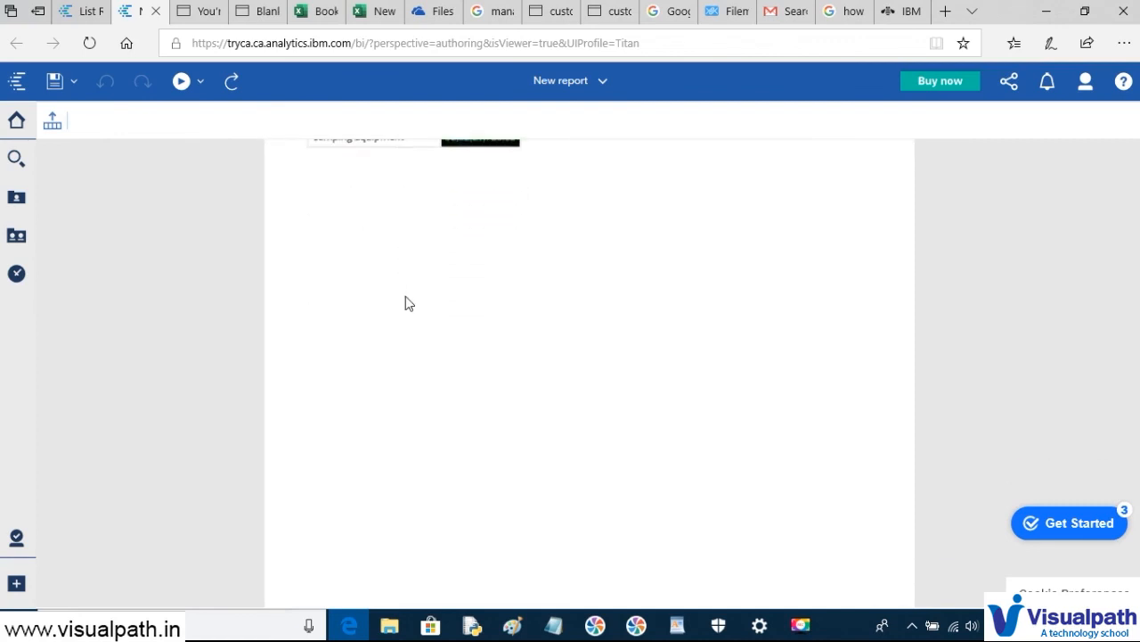
{"action": "scroll", "coordinate": [406, 298], "scroll_direction": "down", "scroll_amount": 5}
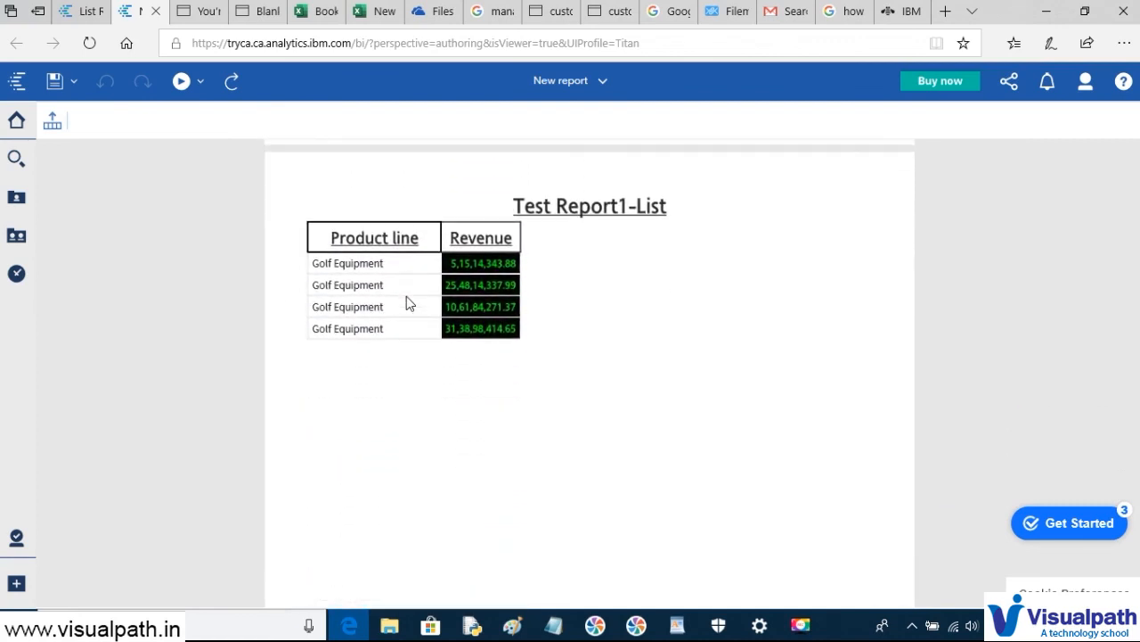
{"action": "scroll", "coordinate": [407, 299], "scroll_direction": "down", "scroll_amount": 8}
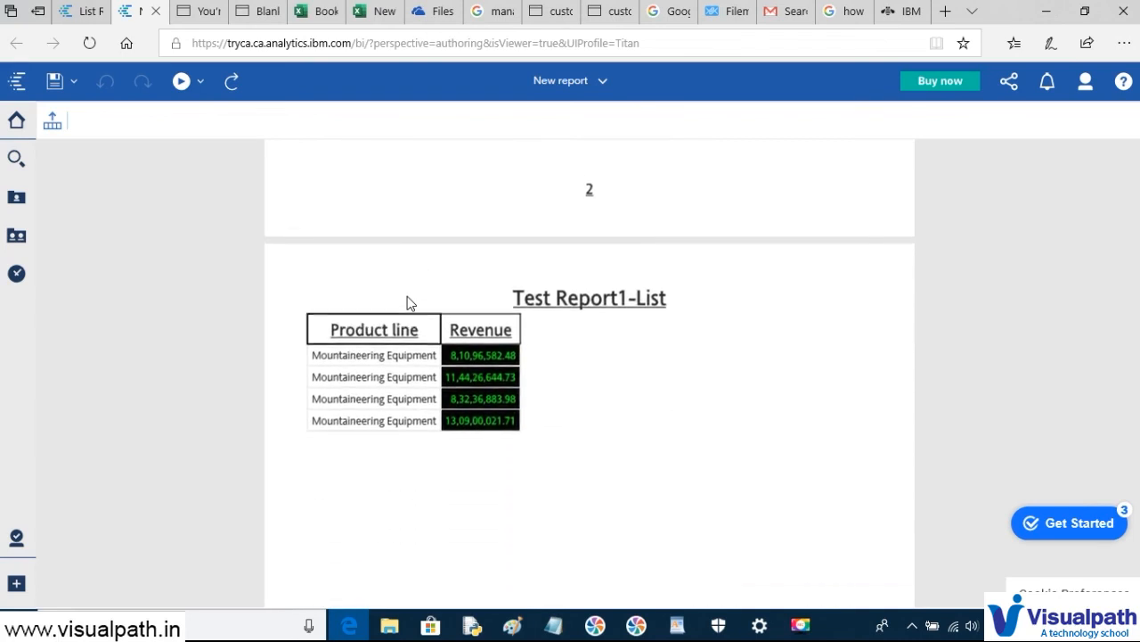
{"action": "scroll", "coordinate": [361, 357], "scroll_direction": "down", "scroll_amount": 3}
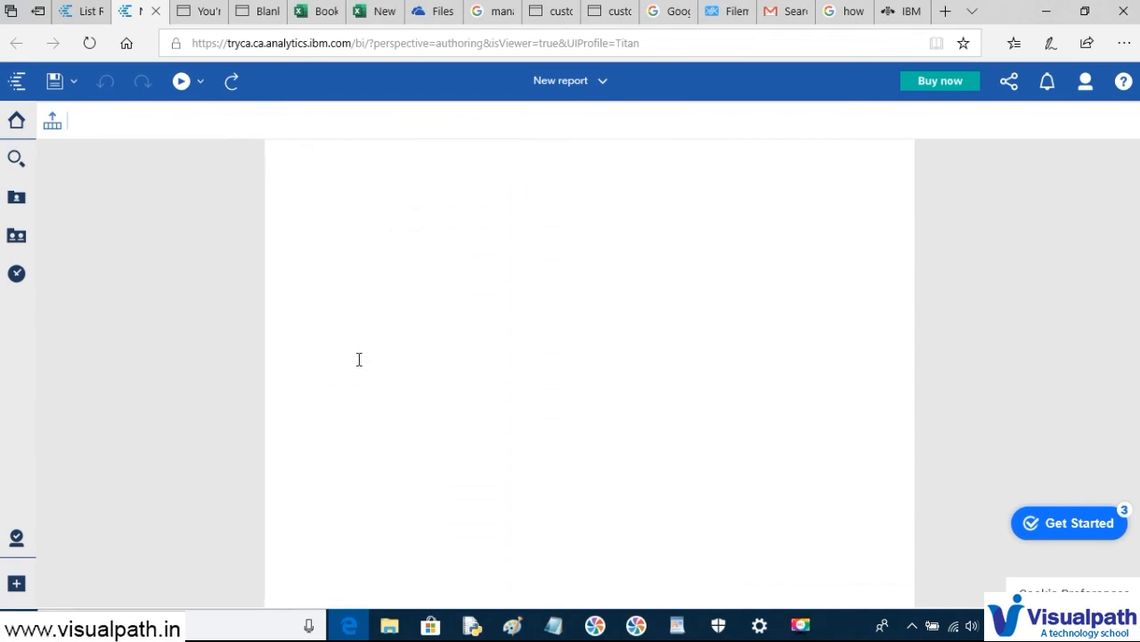
{"action": "scroll", "coordinate": [360, 359], "scroll_direction": "down", "scroll_amount": 7}
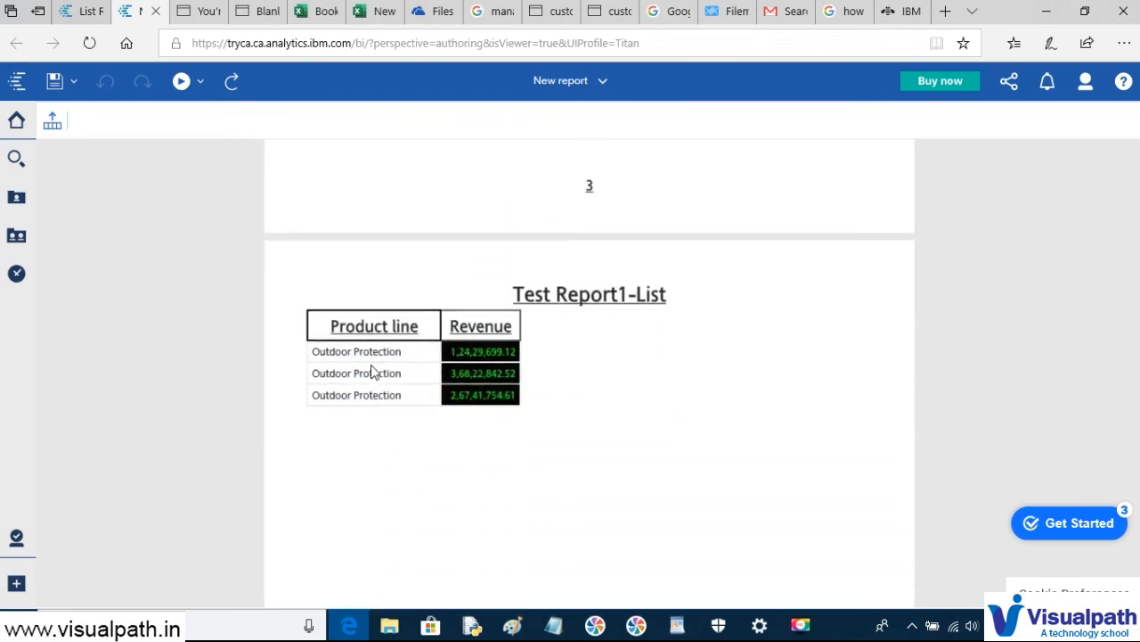
{"action": "scroll", "coordinate": [334, 390], "scroll_direction": "down", "scroll_amount": 8}
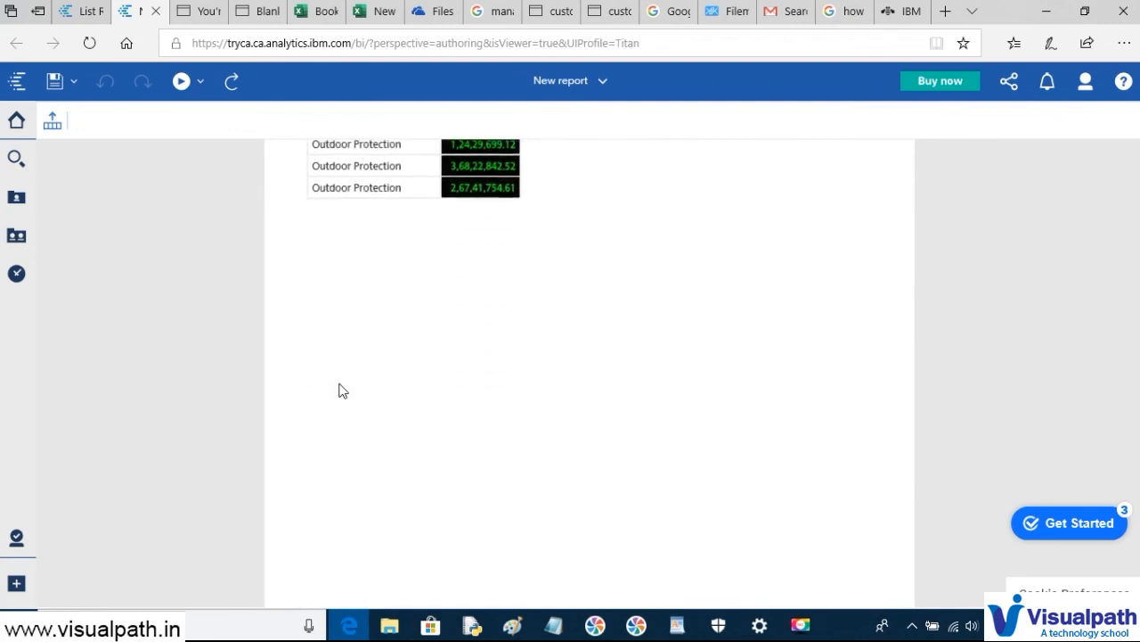
{"action": "scroll", "coordinate": [339, 389], "scroll_direction": "down", "scroll_amount": 8}
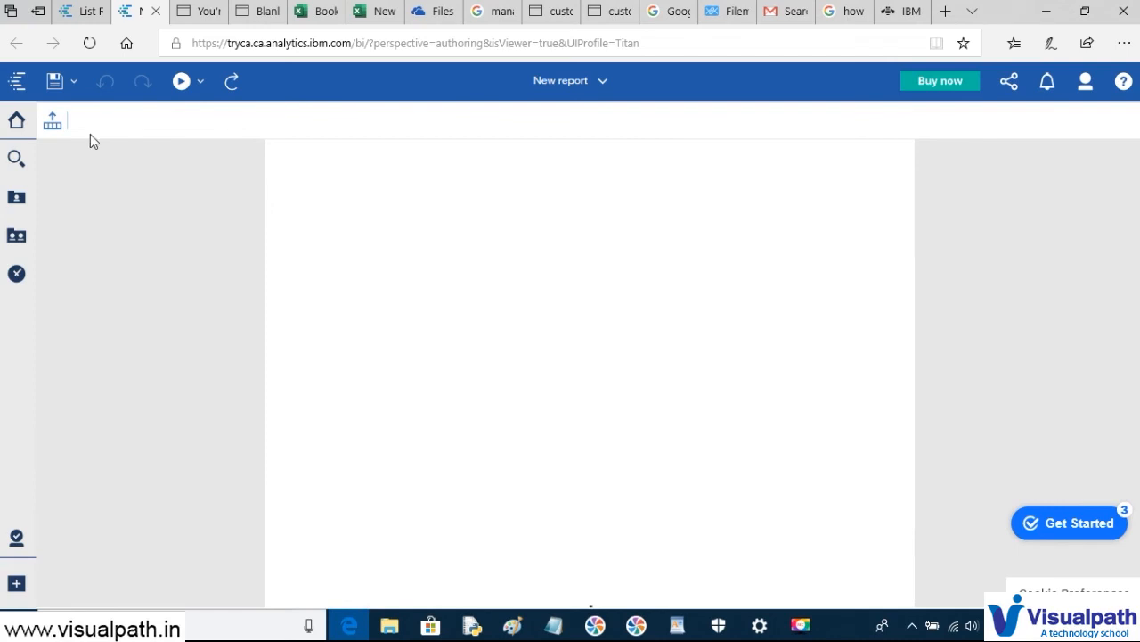
{"action": "left_click", "coordinate": [72, 11]}
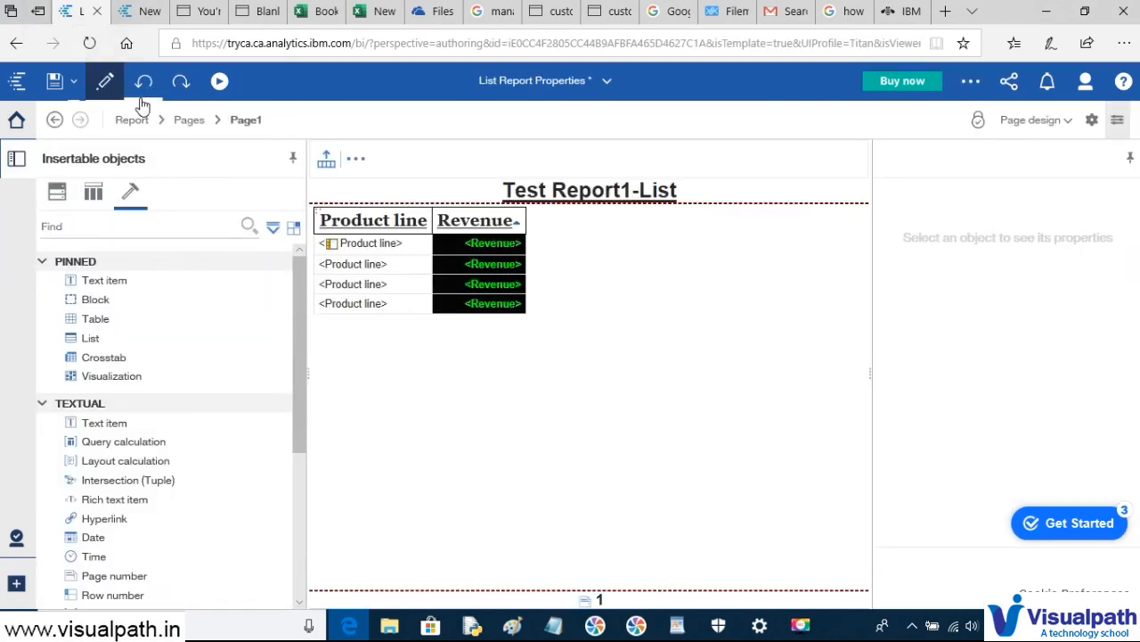
- Add training note item '7.Creatrion of Pageset' in Notepad, then switch back to Cognos
{"action": "left_click", "coordinate": [553, 626]}
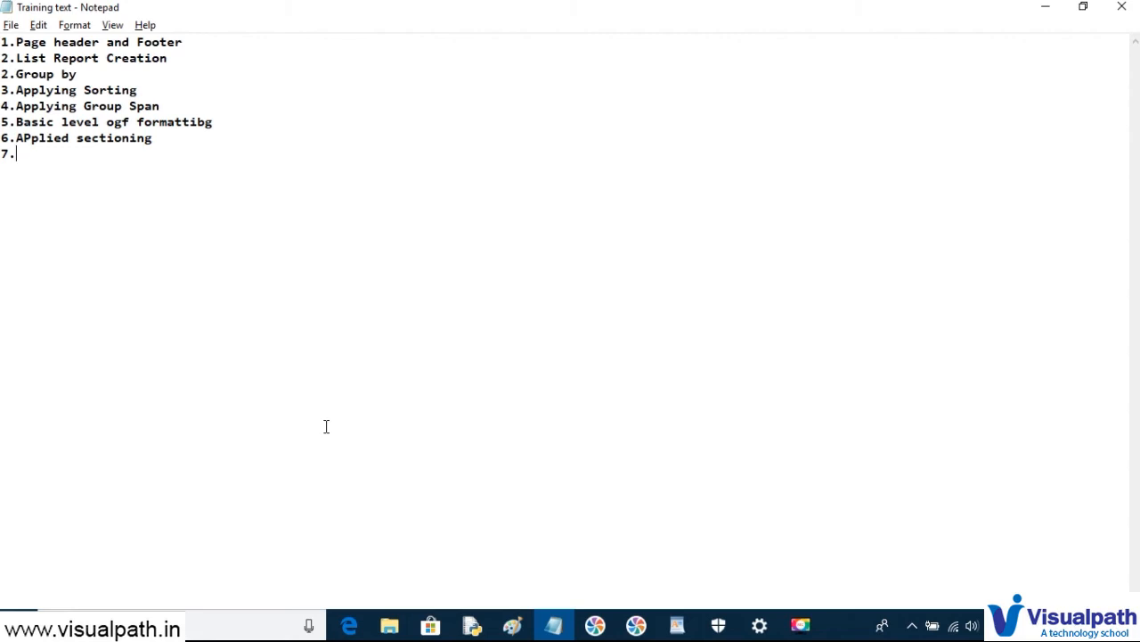
{"action": "type", "text": "C"}
{"action": "type", "text": "ion"}
{"action": "key", "text": "BackSpace"}
{"action": "key", "text": "BackSpace"}
{"action": "key", "text": "BackSpace"}
{"action": "key", "text": "BackSpace"}
{"action": "key", "text": "BackSpace"}
{"action": "type", "text": "atrion og"}
{"action": "key", "text": "BackSpace"}
{"action": "type", "text": "d"}
{"action": "type", "text": "f Pages"}
{"action": "type", "text": "et"}
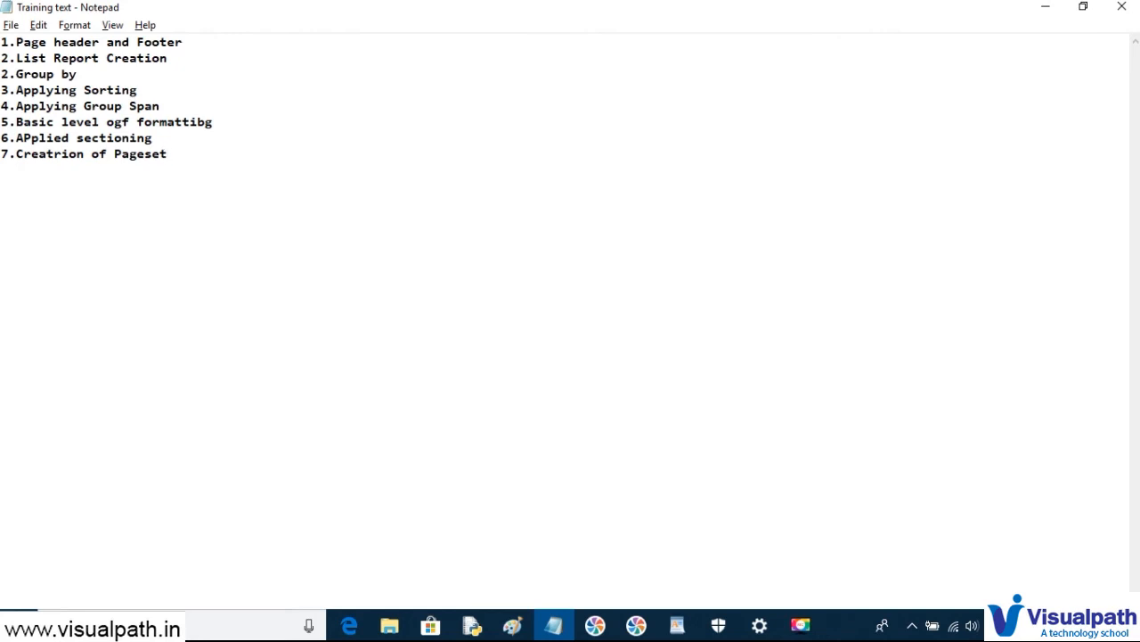
{"action": "key", "text": "alt+Tab"}
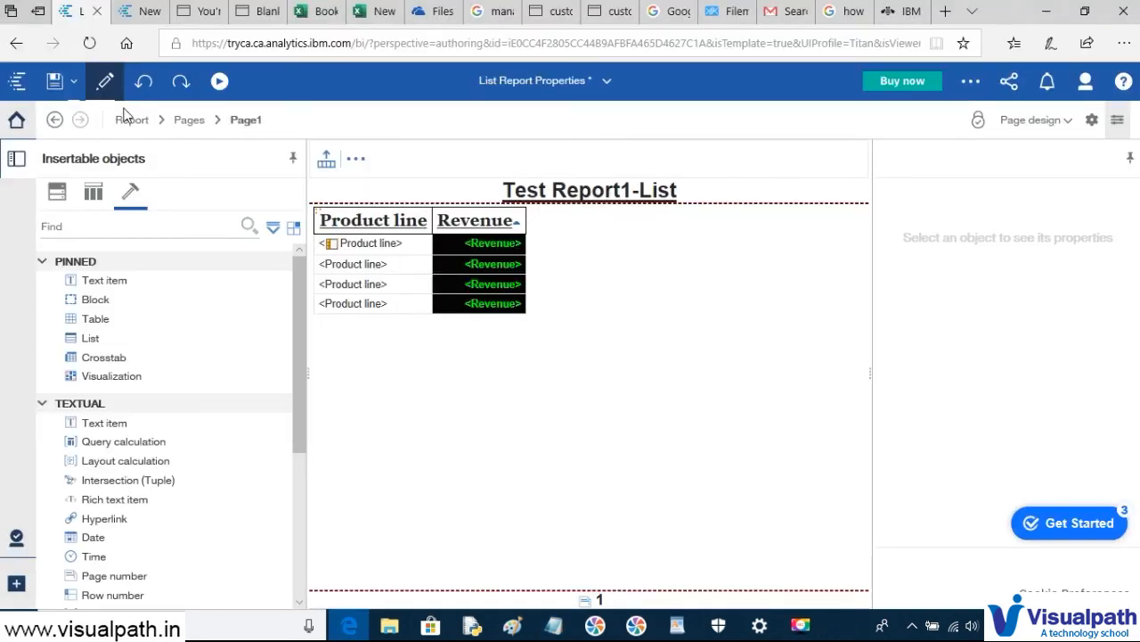
- Undo the cut to restore the Product type and Product columns in Test Report1-List
{"action": "left_click", "coordinate": [145, 11]}
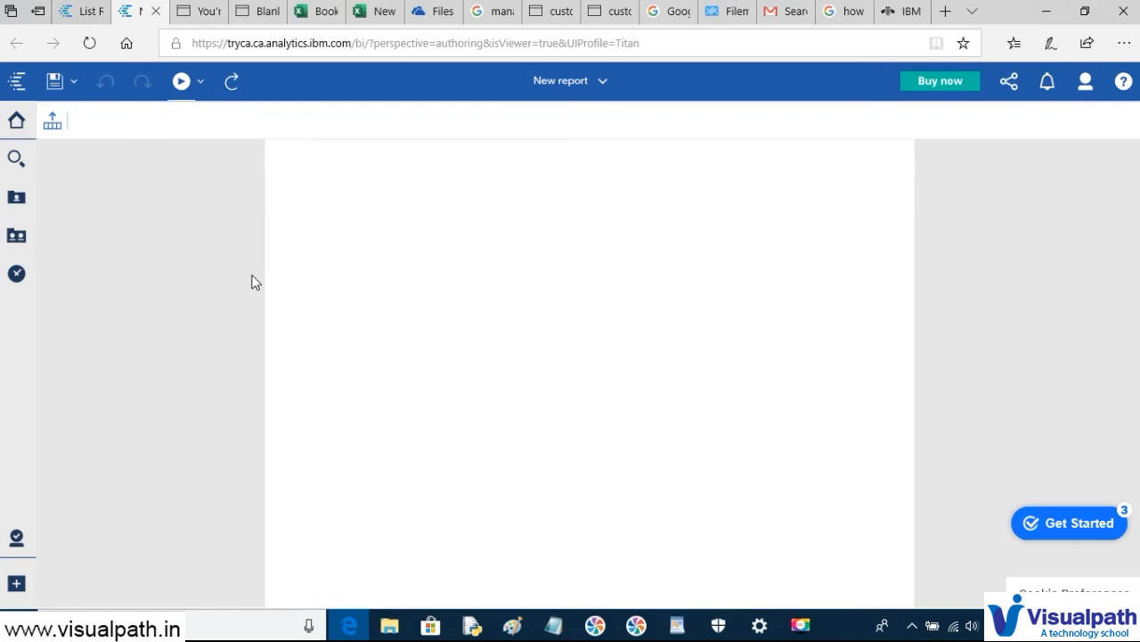
{"action": "key", "text": "alt+Tab"}
{"action": "key", "text": "alt+Tab"}
{"action": "left_click", "coordinate": [82, 12]}
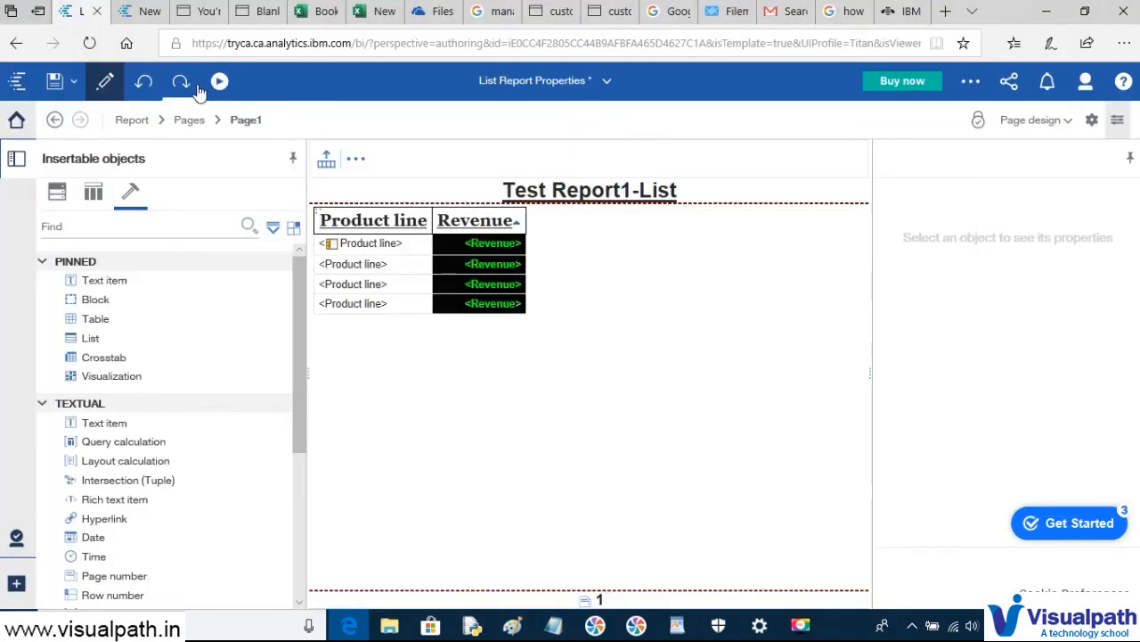
{"action": "left_click", "coordinate": [145, 82]}
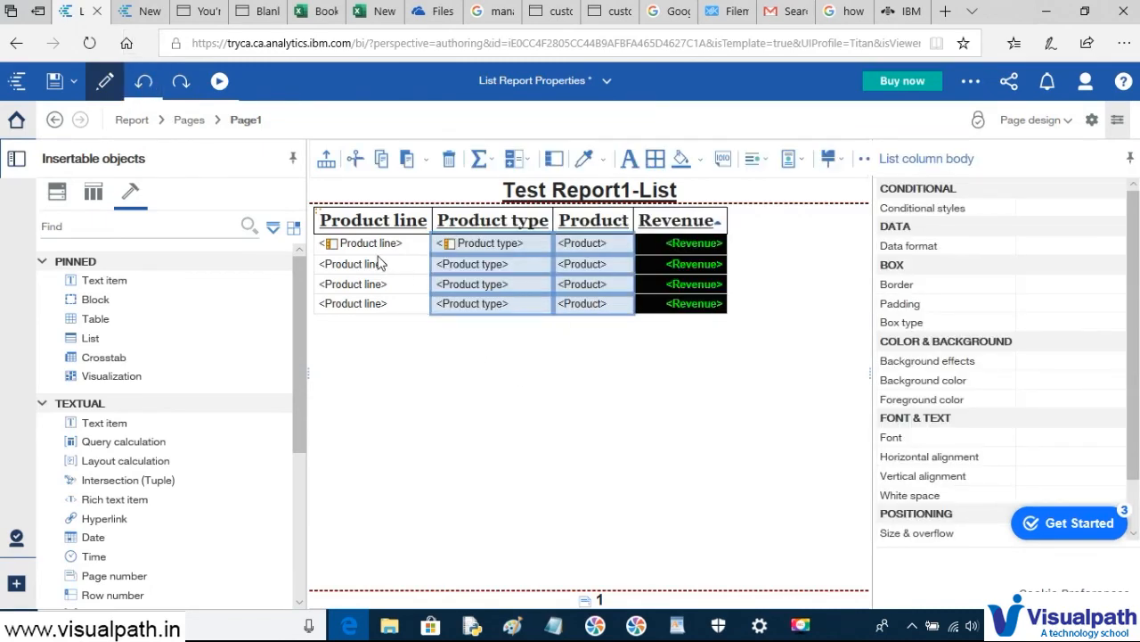
- Review the exported report spreadsheet, then return to the Cognos list report
{"action": "left_click", "coordinate": [374, 12]}
{"action": "scroll", "coordinate": [394, 349], "scroll_direction": "up", "scroll_amount": 6}
{"action": "scroll", "coordinate": [312, 335], "scroll_direction": "down", "scroll_amount": 1}
{"action": "scroll", "coordinate": [312, 335], "scroll_direction": "up", "scroll_amount": 1}
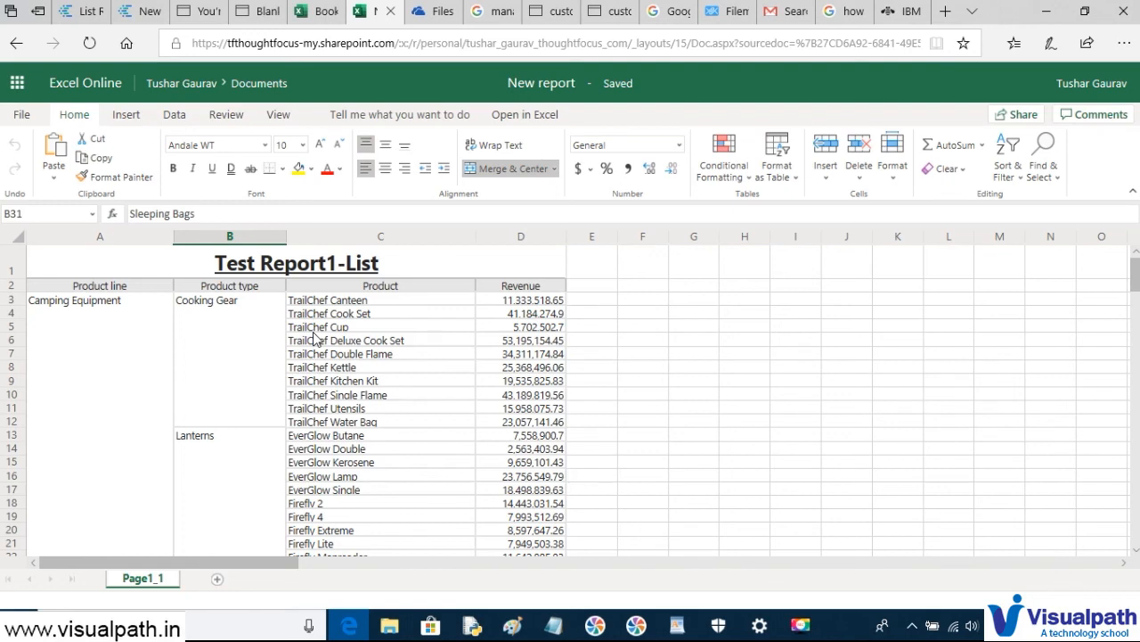
{"action": "key", "text": "alt+Tab"}
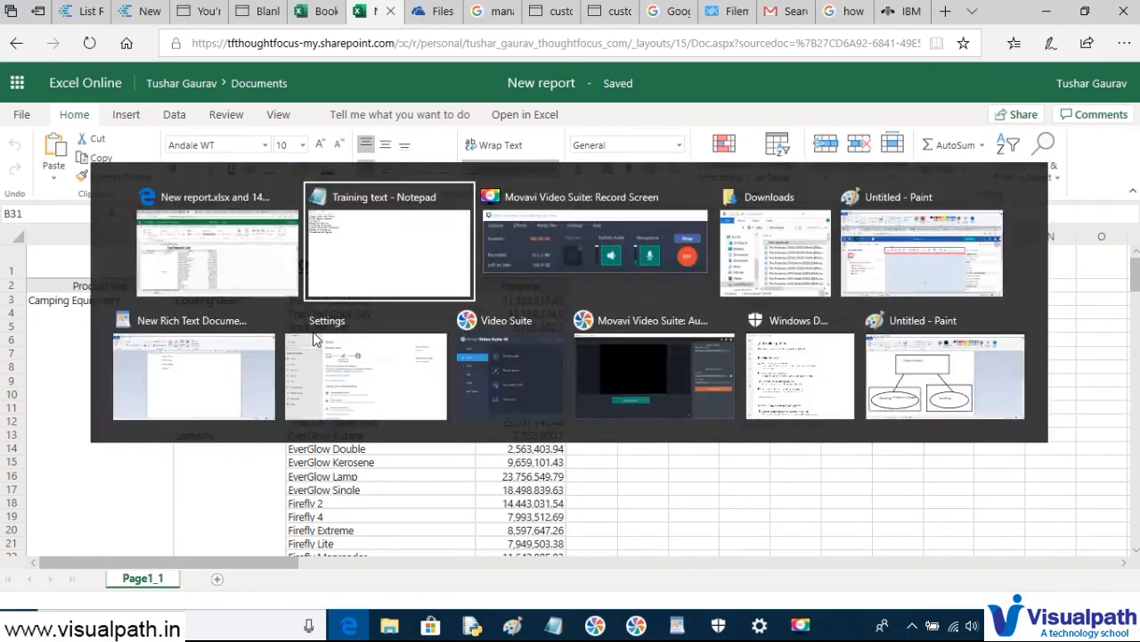
{"action": "key", "text": "alt+Tab"}
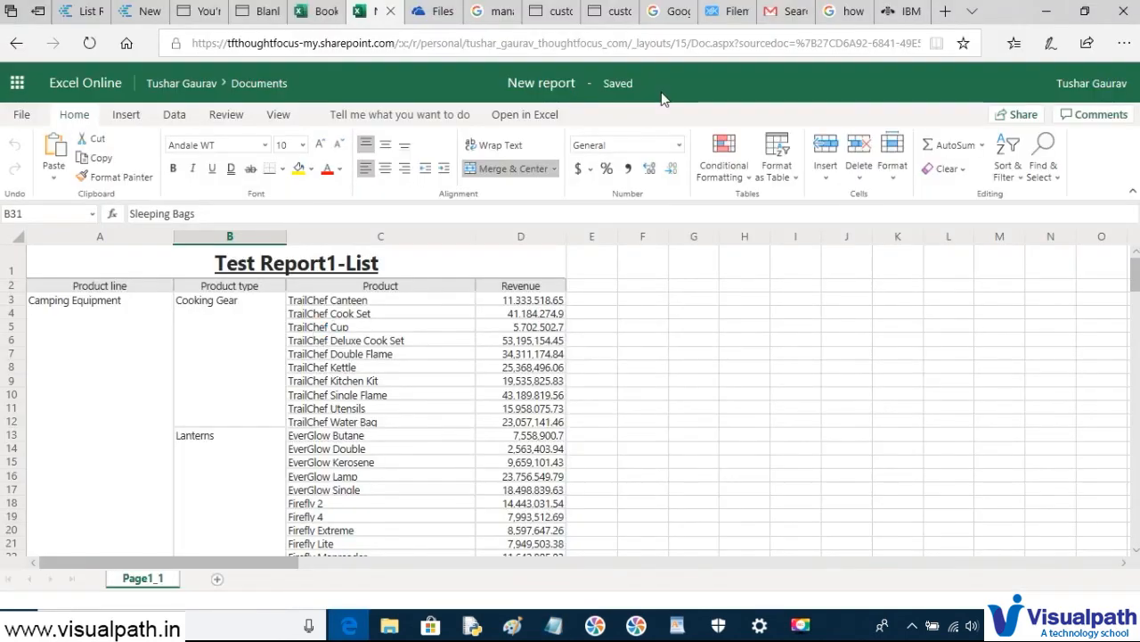
{"action": "left_click", "coordinate": [73, 12]}
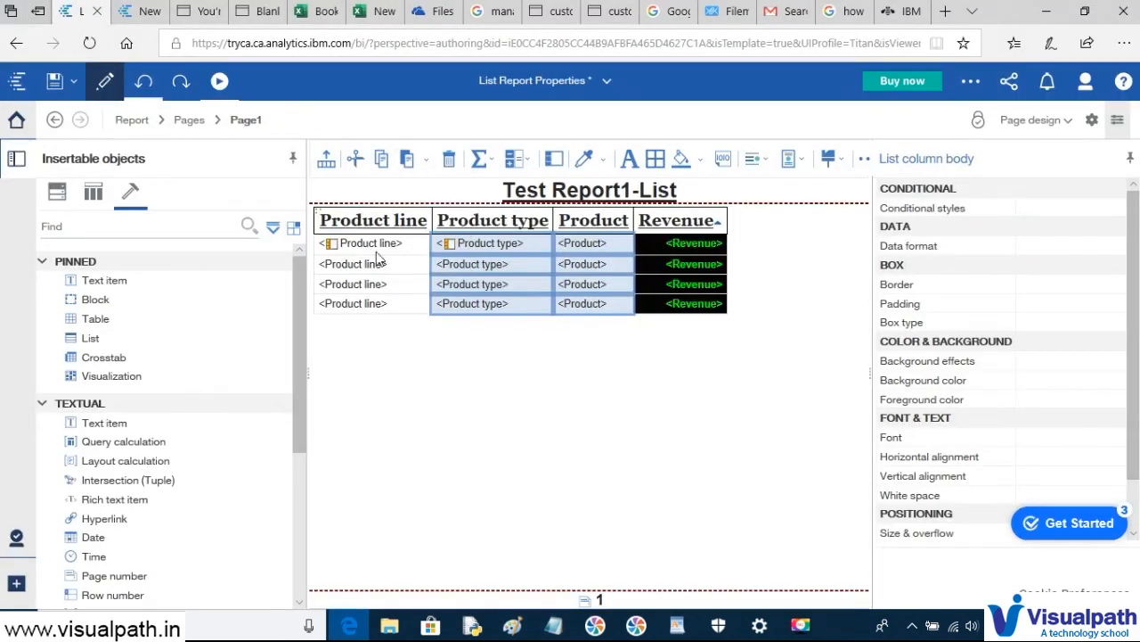
- Select the whole list and use More > Go to query to open Query_List
{"action": "left_click", "coordinate": [317, 218]}
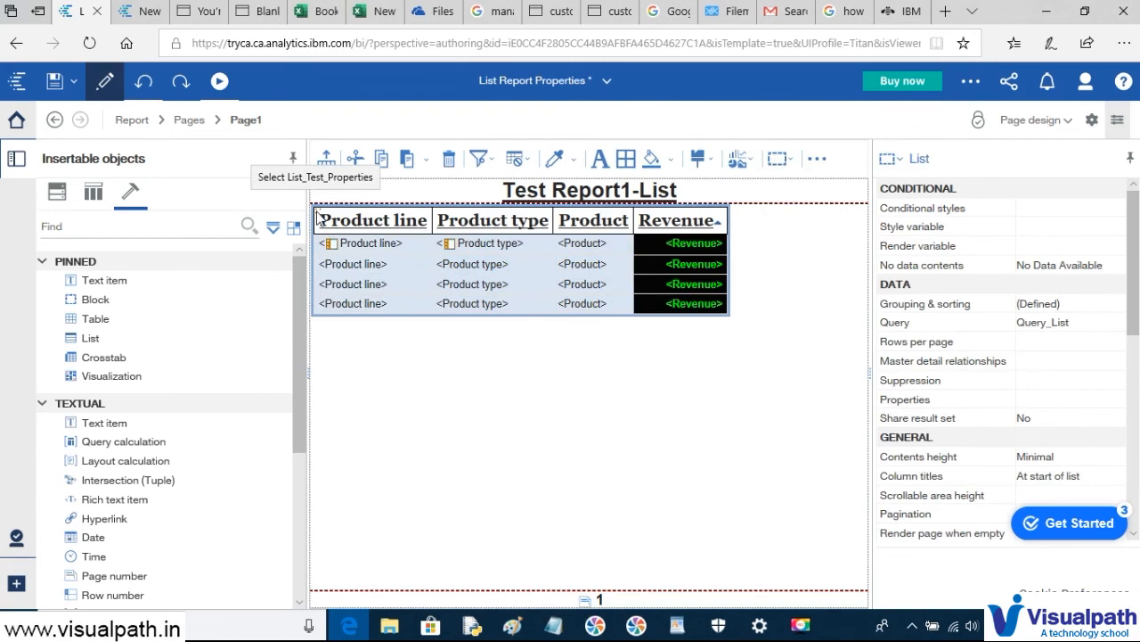
{"action": "left_click", "coordinate": [816, 162]}
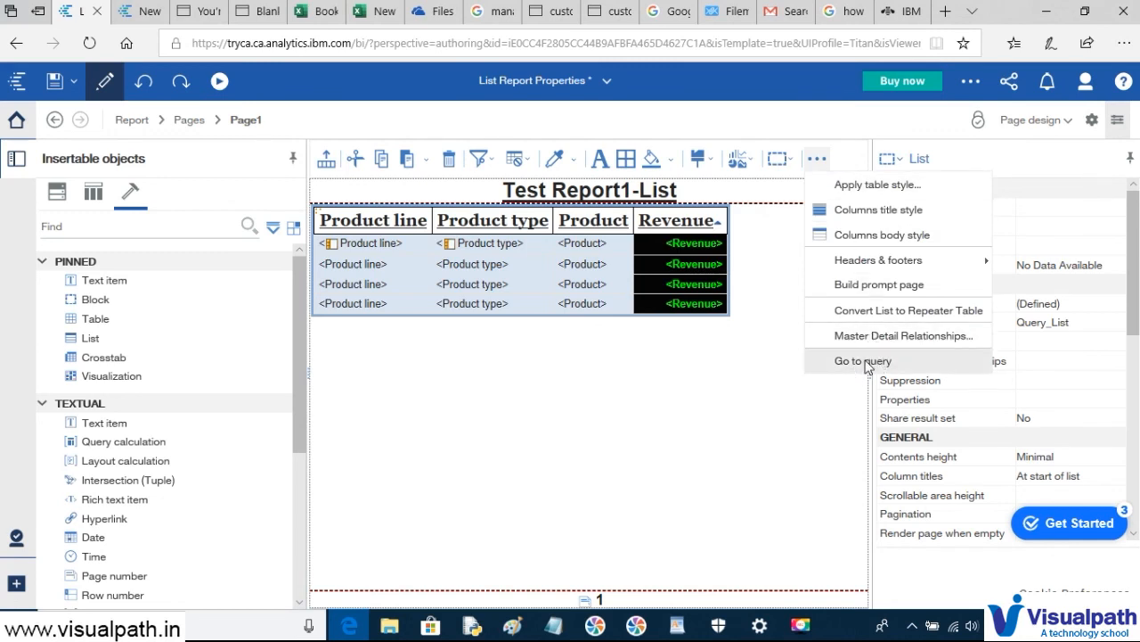
{"action": "left_click", "coordinate": [866, 364]}
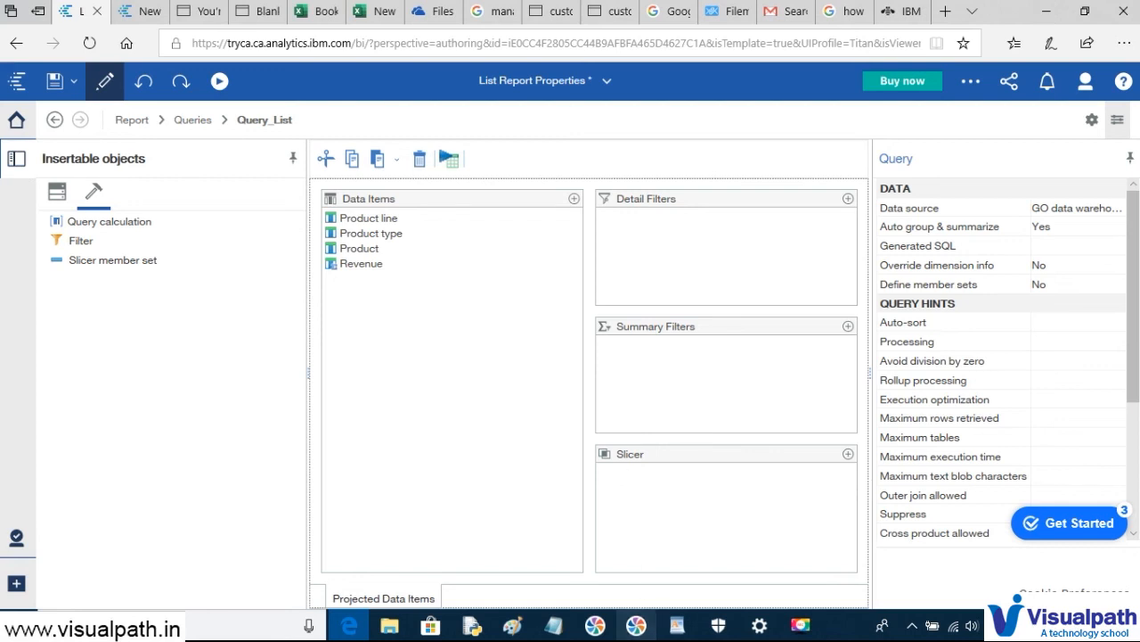
- Paste the Query_List screenshot into Paint and frame the three filter panes in red
{"action": "mouse_move", "coordinate": [512, 624]}
{"action": "left_click", "coordinate": [576, 540]}
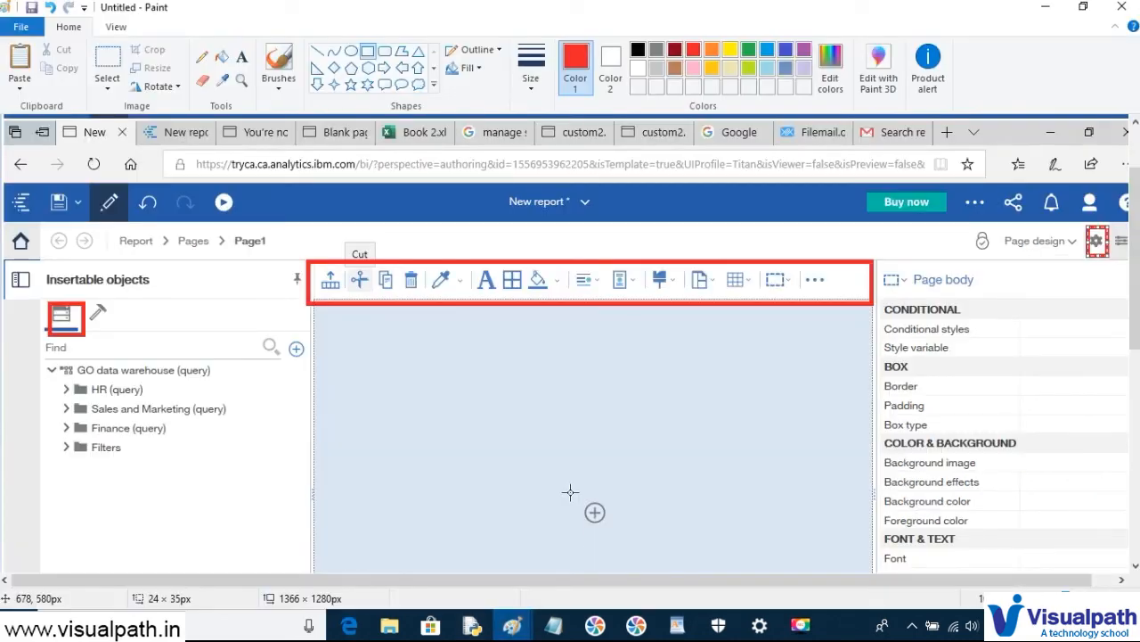
{"action": "key", "text": "ctrl+v"}
{"action": "left_click_drag", "start_coordinate": [515, 436], "coordinate": [501, 281]}
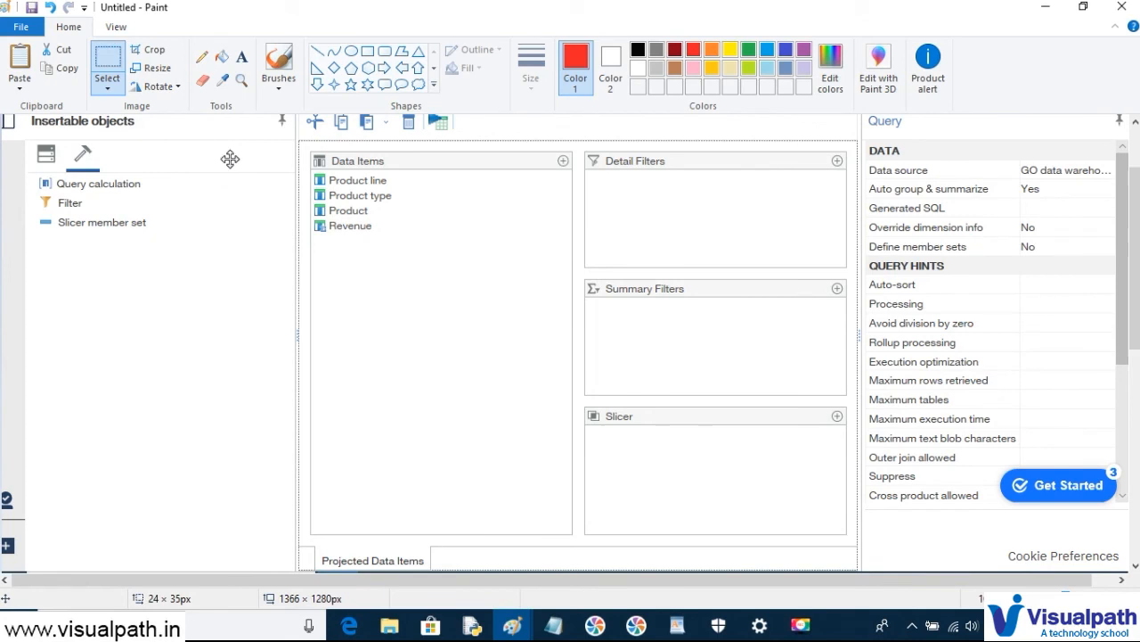
{"action": "left_click", "coordinate": [367, 51]}
{"action": "mouse_move", "coordinate": [584, 149]}
{"action": "left_mouse_down"}
{"action": "mouse_move", "coordinate": [664, 171]}
{"action": "mouse_move", "coordinate": [843, 435]}
{"action": "mouse_move", "coordinate": [852, 514]}
{"action": "left_mouse_up"}
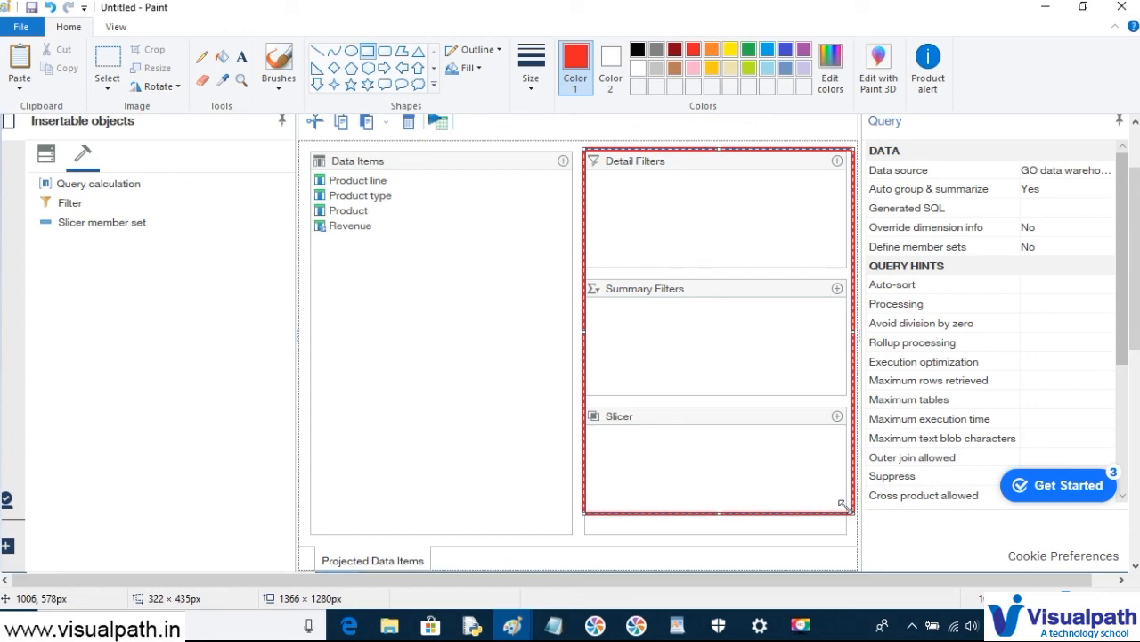
{"action": "key", "text": "alt+Tab"}
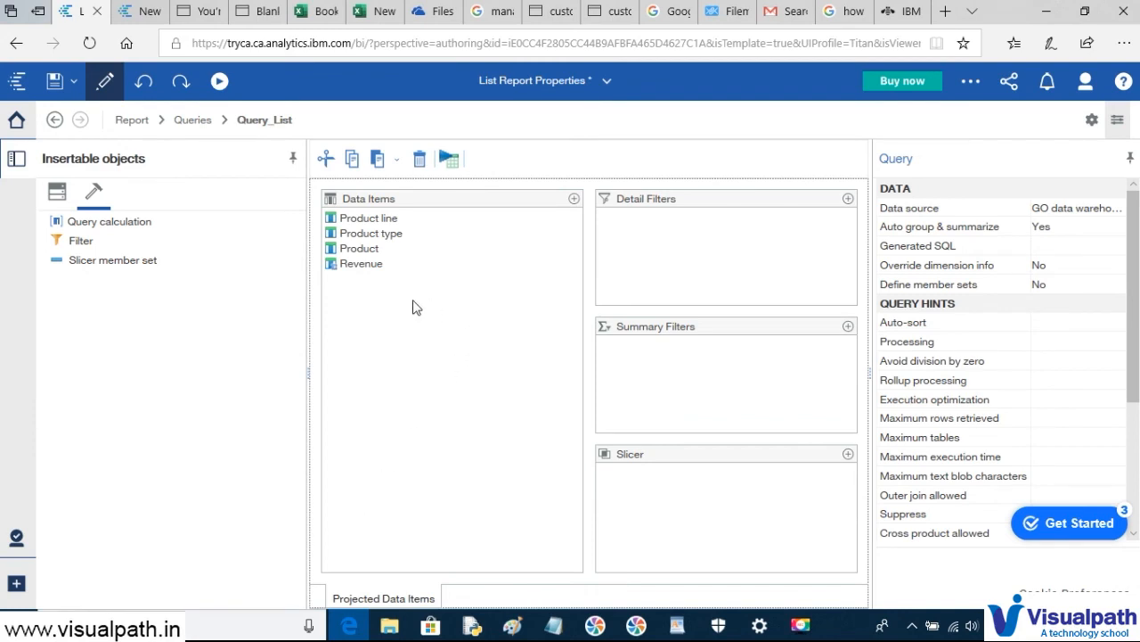
- Add a detail filter using [Sales (query)].[Products].[Product line] and bring up its value picker
{"action": "mouse_move", "coordinate": [385, 223]}
{"action": "left_mouse_down"}
{"action": "mouse_move", "coordinate": [602, 240]}
{"action": "mouse_move", "coordinate": [374, 242]}
{"action": "left_mouse_up"}
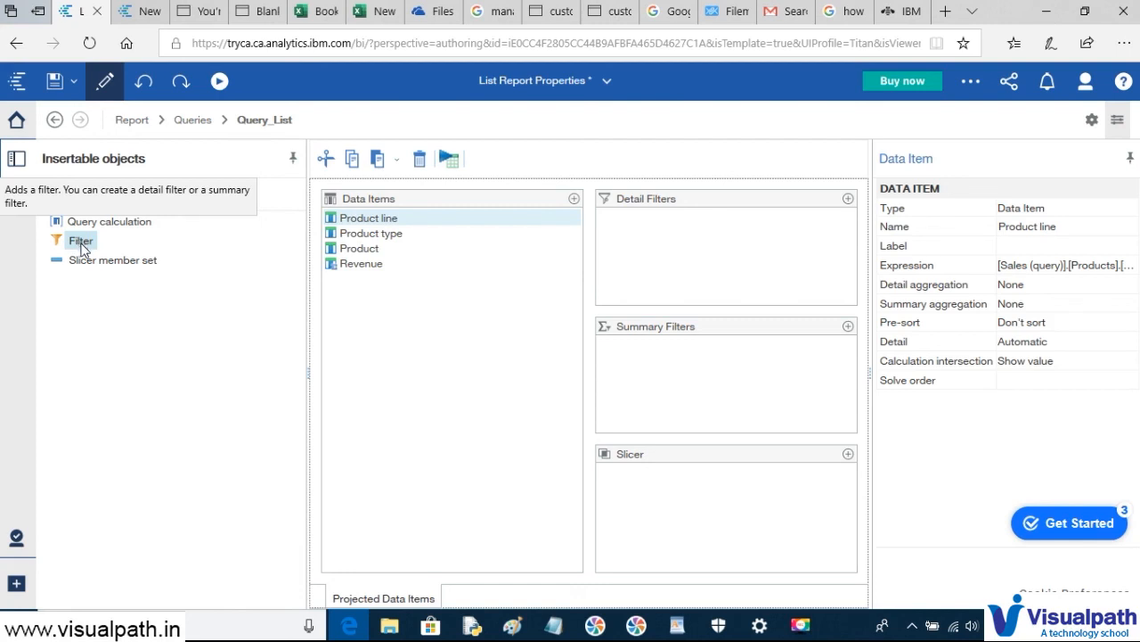
{"action": "left_click_drag", "start_coordinate": [80, 246], "coordinate": [686, 234]}
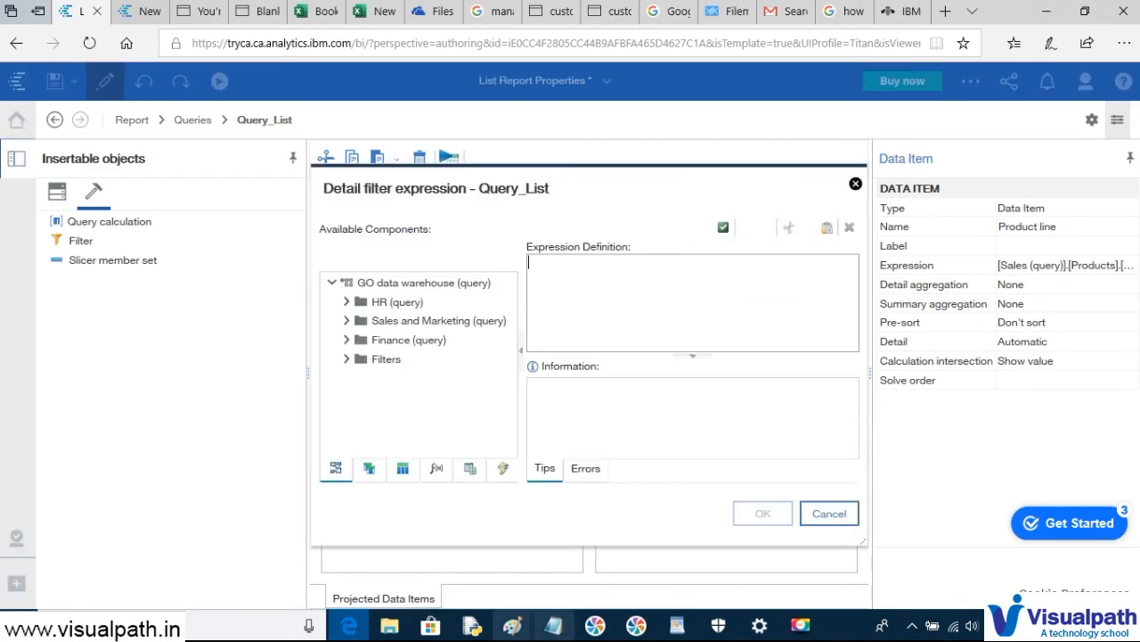
{"action": "left_click", "coordinate": [346, 341]}
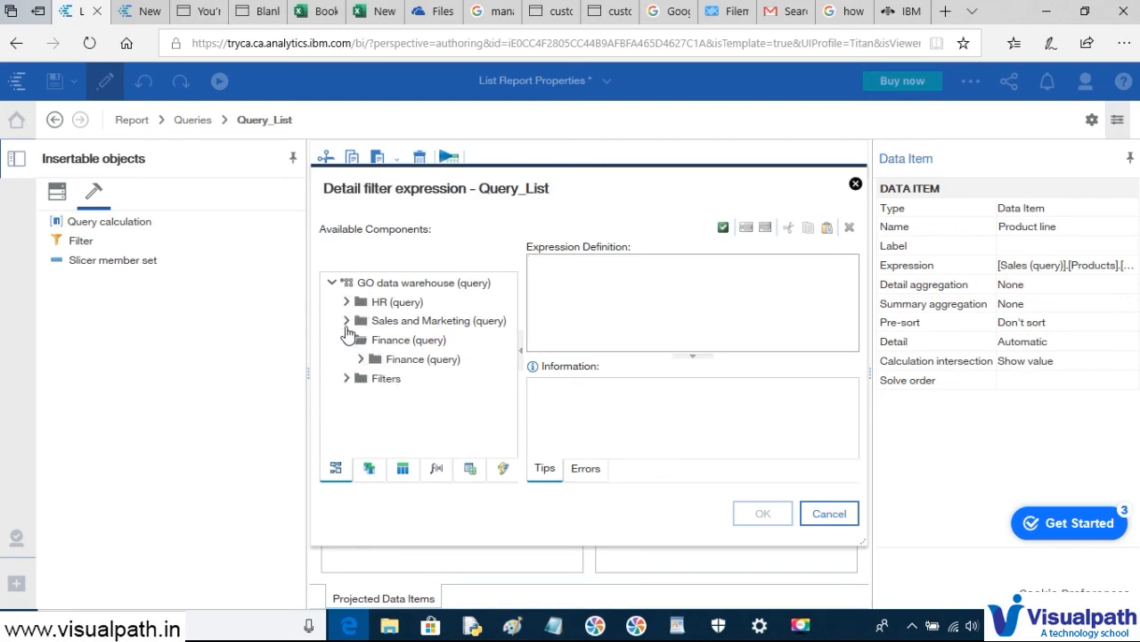
{"action": "left_click", "coordinate": [347, 321]}
{"action": "scroll", "coordinate": [390, 376], "scroll_direction": "down", "scroll_amount": 2}
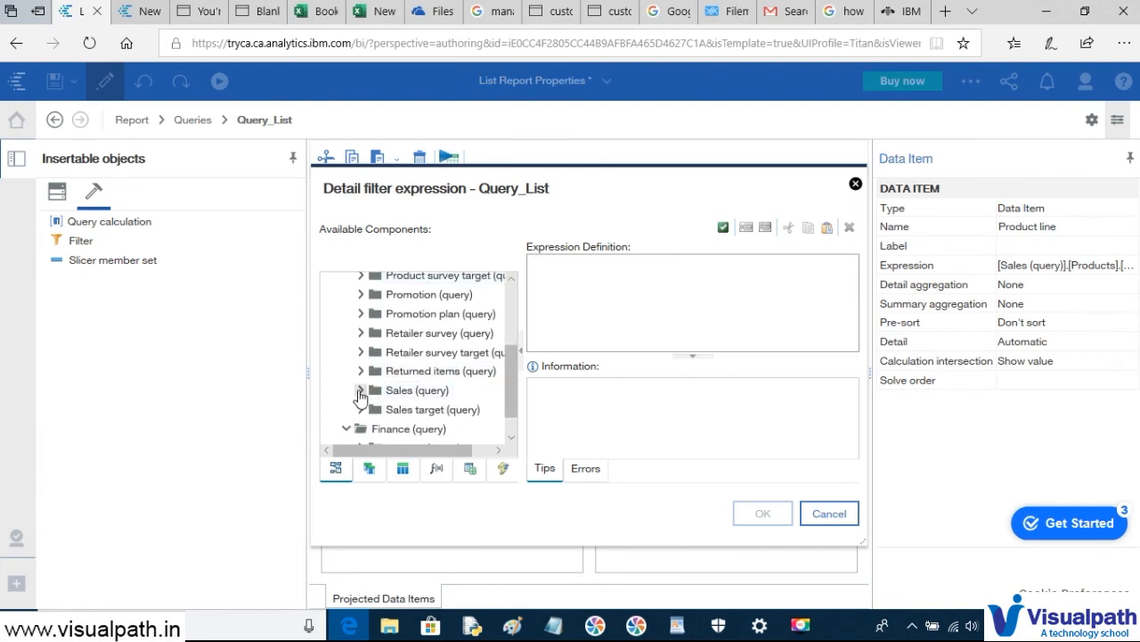
{"action": "left_click", "coordinate": [360, 389]}
{"action": "scroll", "coordinate": [388, 388], "scroll_direction": "down", "scroll_amount": 2}
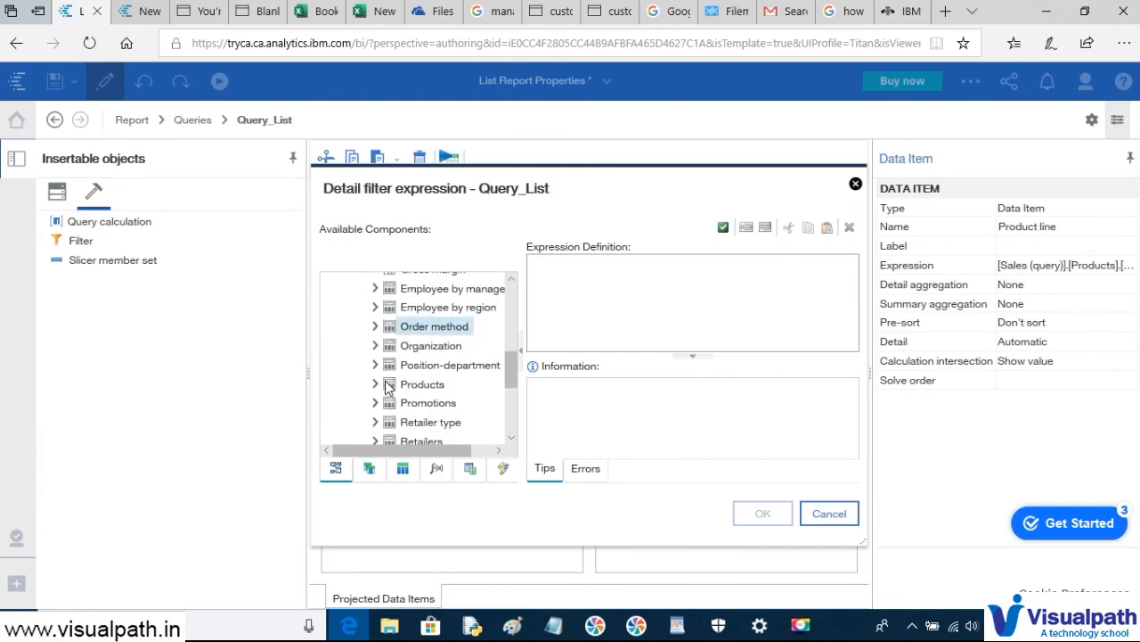
{"action": "left_click", "coordinate": [374, 382]}
{"action": "left_click", "coordinate": [437, 303]}
{"action": "left_click_drag", "start_coordinate": [436, 303], "coordinate": [597, 280]}
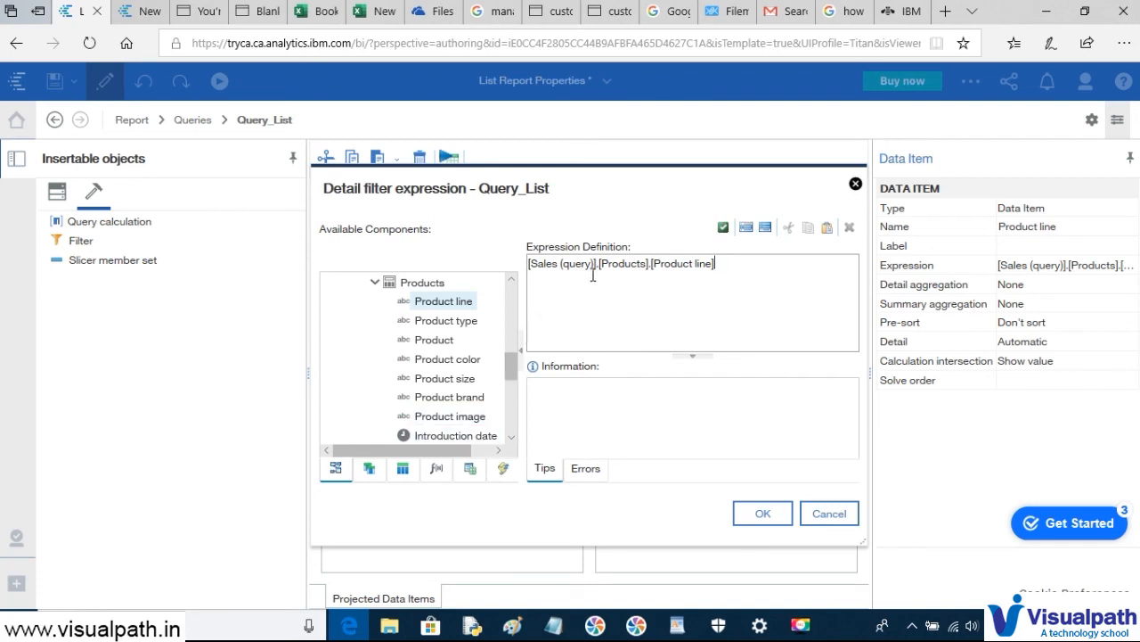
{"action": "left_click", "coordinate": [766, 229]}
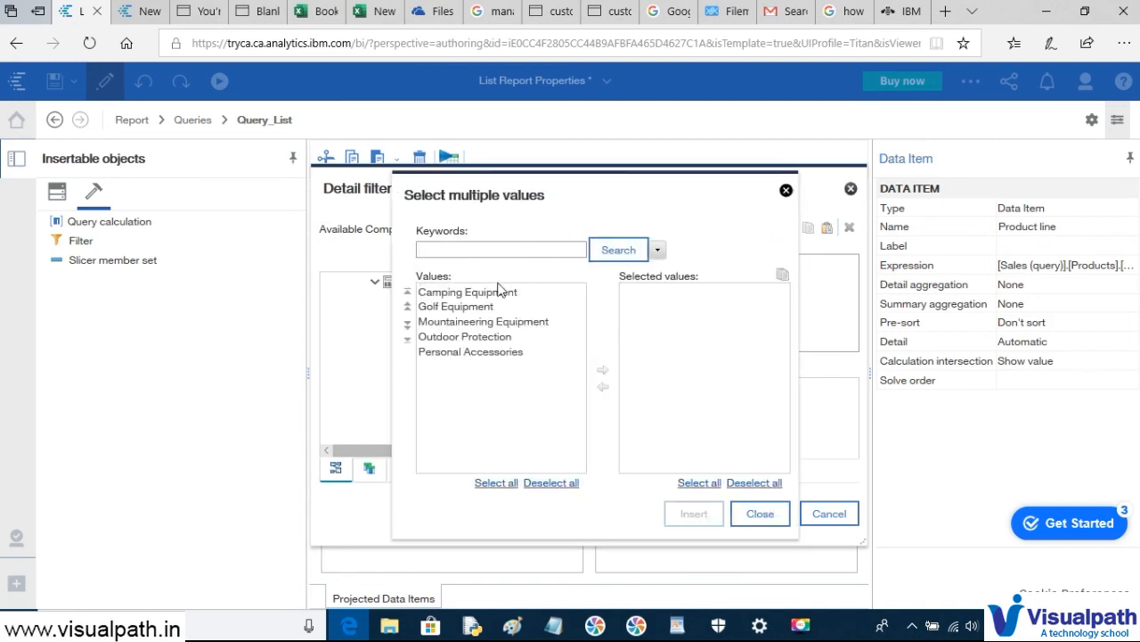
- Build the filter Product line in ('Camping Equipment'; 'Golf Equipment') and confirm it
{"action": "left_click", "coordinate": [495, 296]}
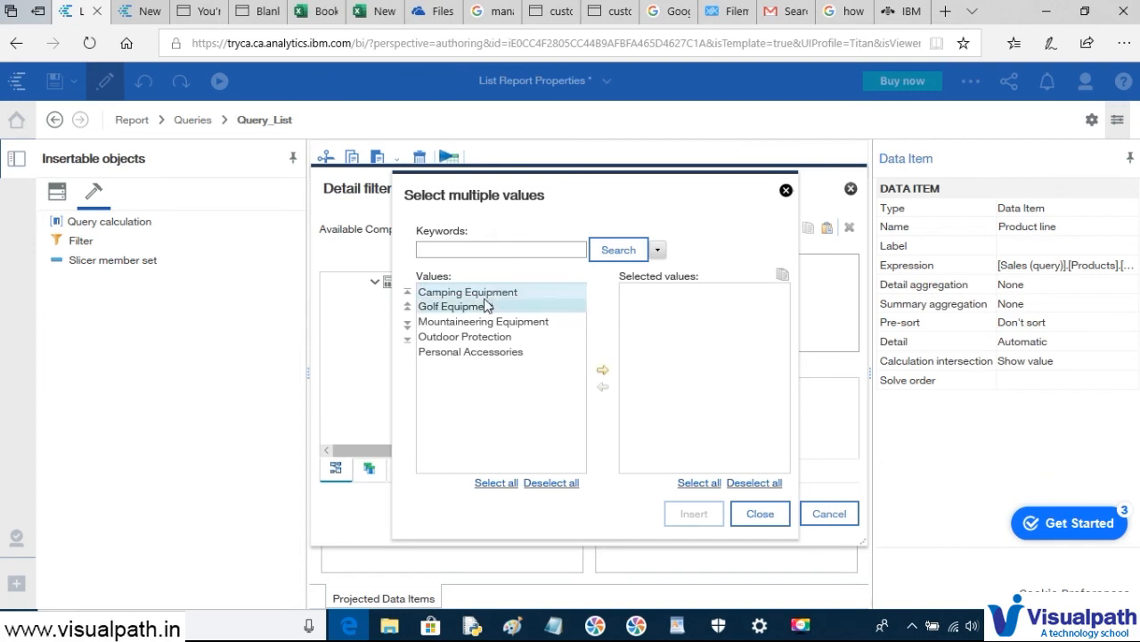
{"action": "left_click", "coordinate": [603, 370]}
{"action": "left_click", "coordinate": [452, 307]}
{"action": "left_click", "coordinate": [599, 374]}
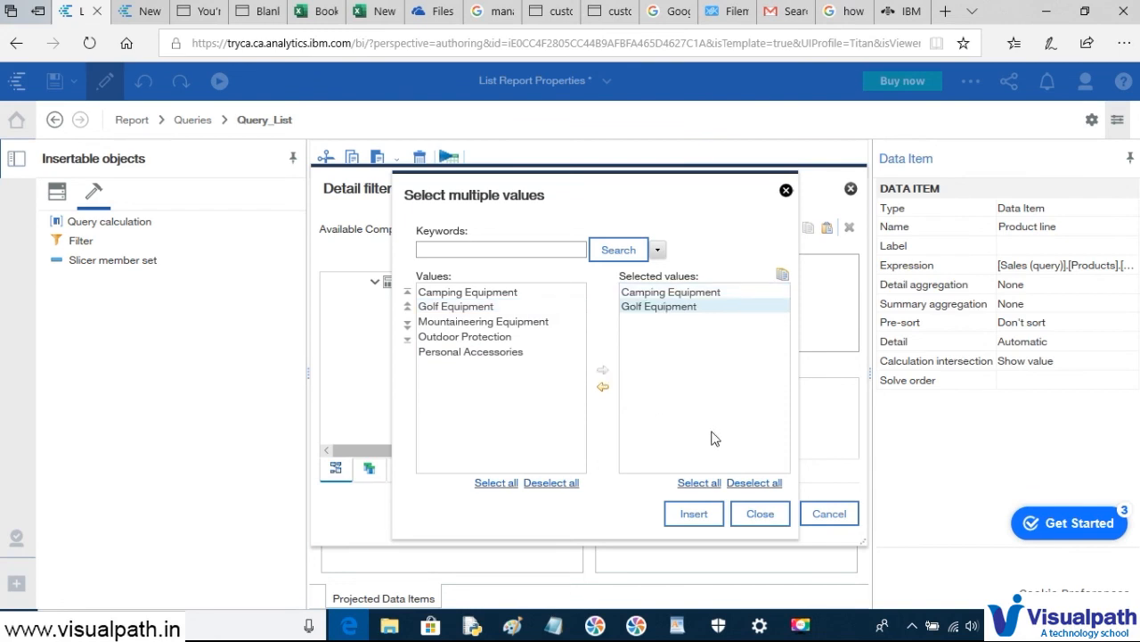
{"action": "left_click", "coordinate": [694, 514]}
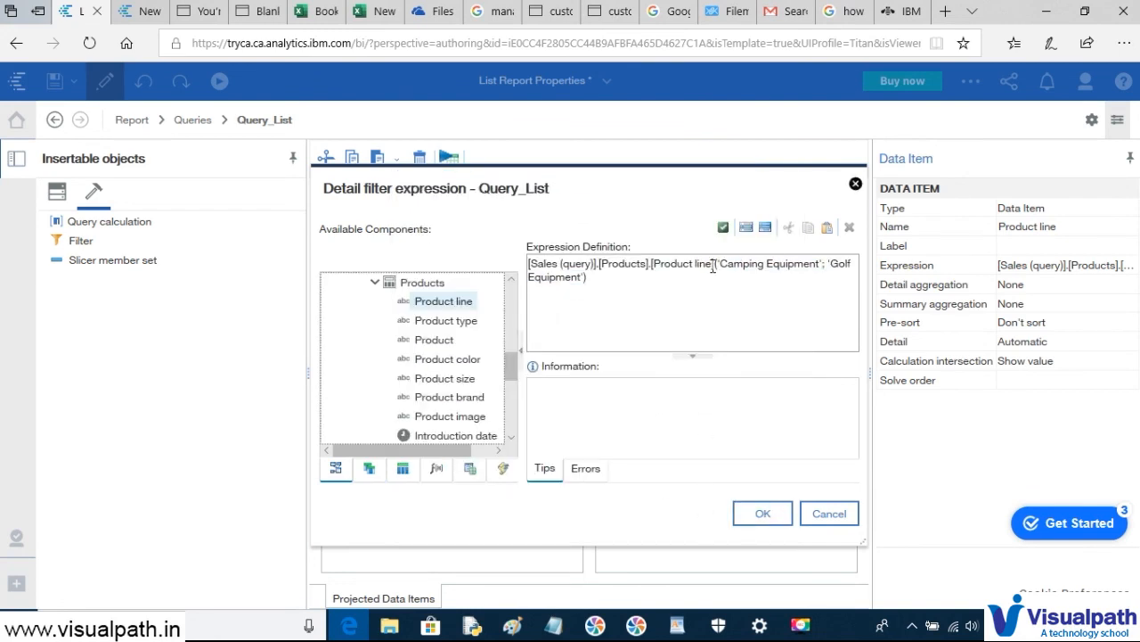
{"action": "type", "text": "in"}
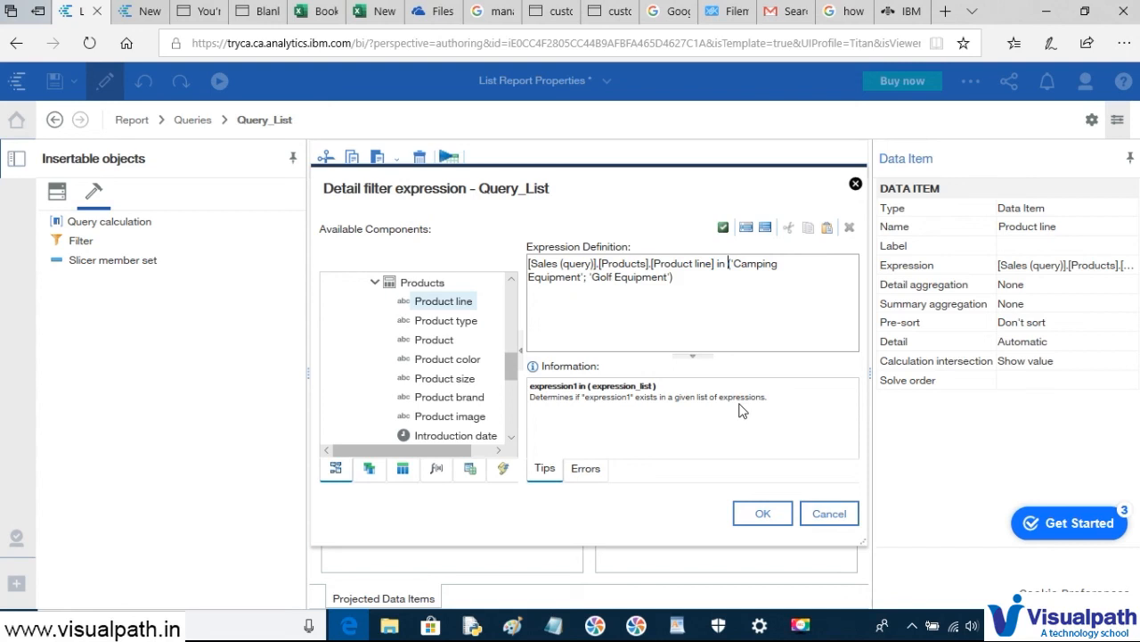
{"action": "type", "text": "("}
{"action": "left_click", "coordinate": [768, 515]}
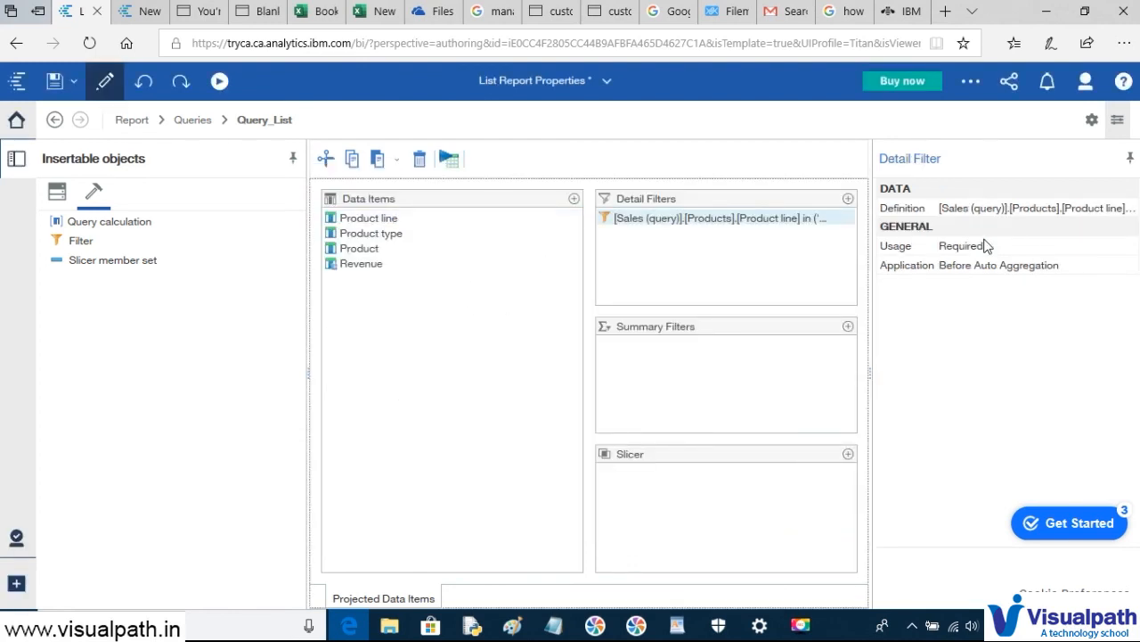
- Open Query_List's Generated SQL, dismiss the warning, and select all the native SQL
{"action": "left_click", "coordinate": [371, 601]}
{"action": "left_click", "coordinate": [1085, 254]}
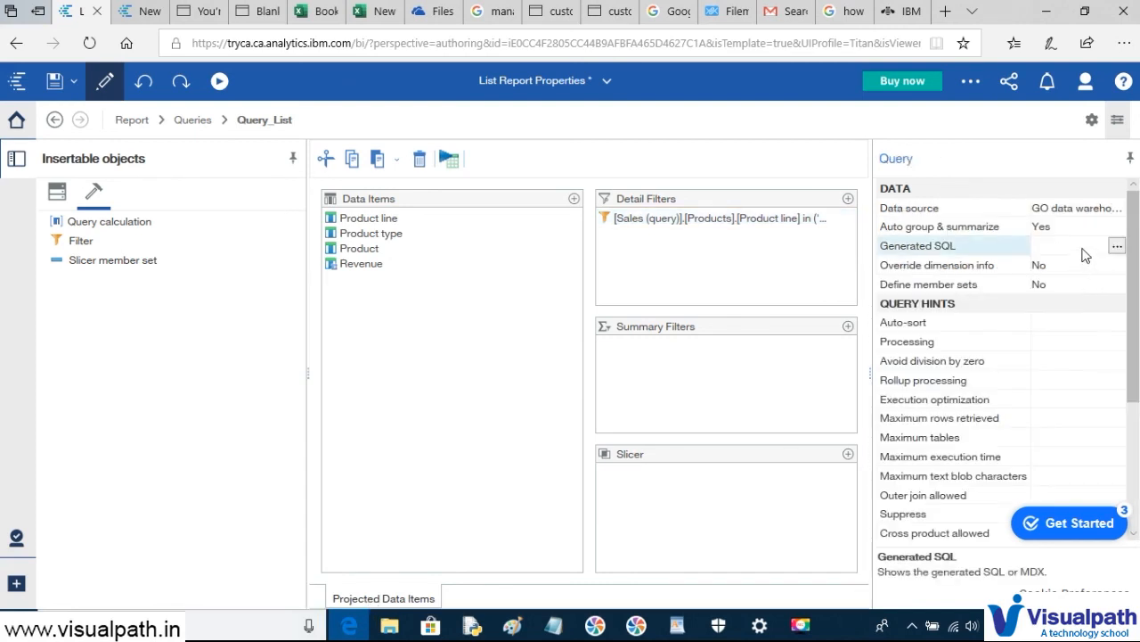
{"action": "left_click", "coordinate": [1117, 247]}
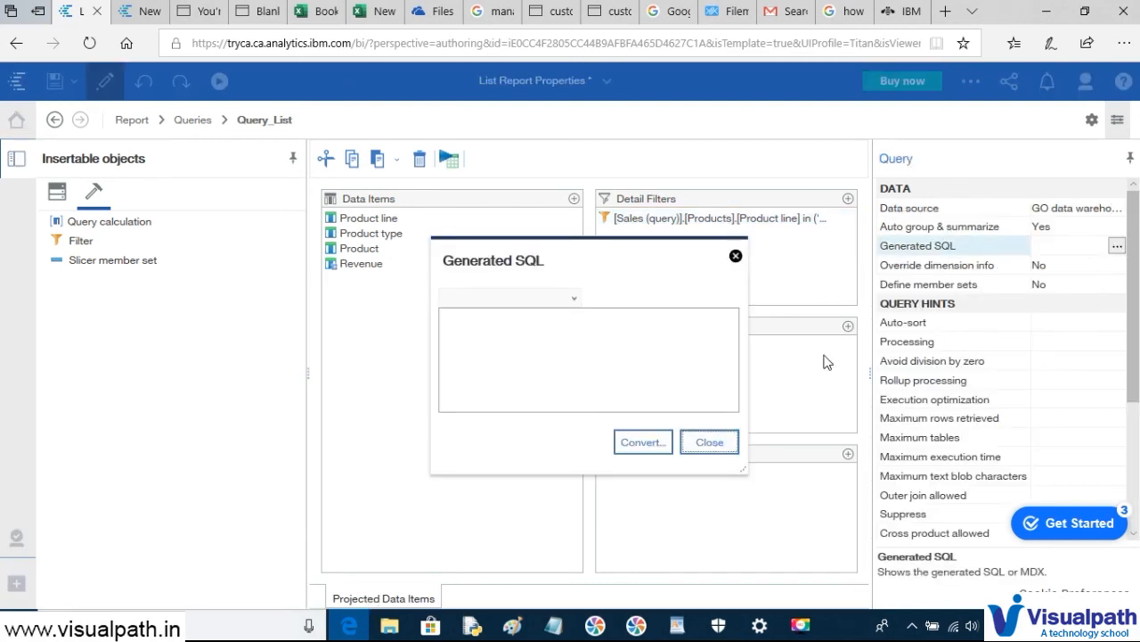
{"action": "left_click", "coordinate": [604, 443]}
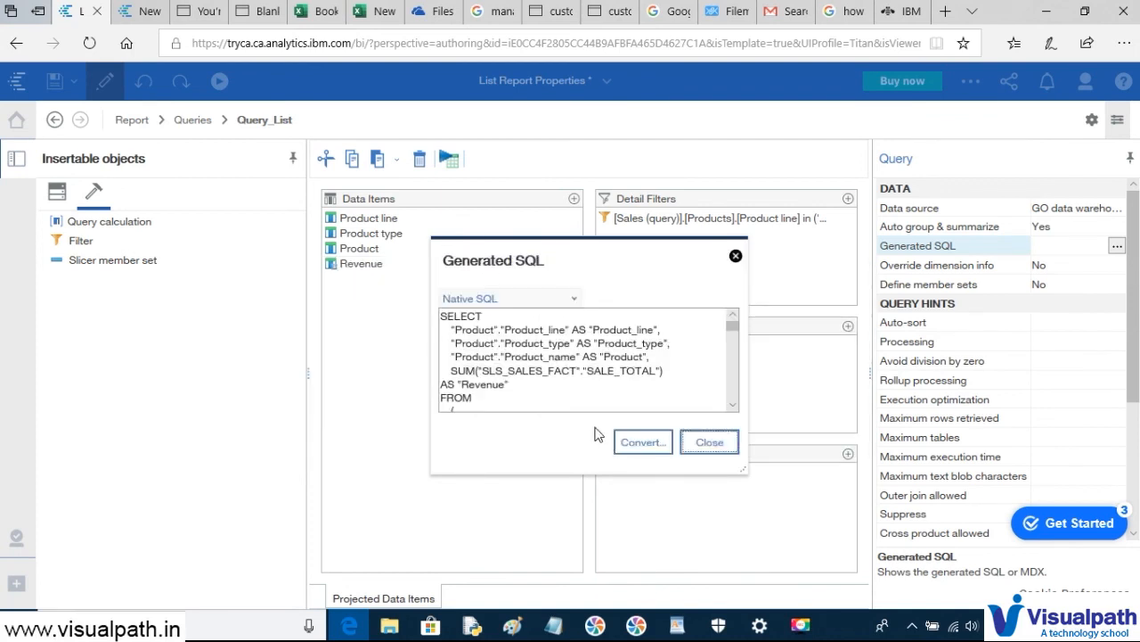
{"action": "left_click", "coordinate": [565, 370]}
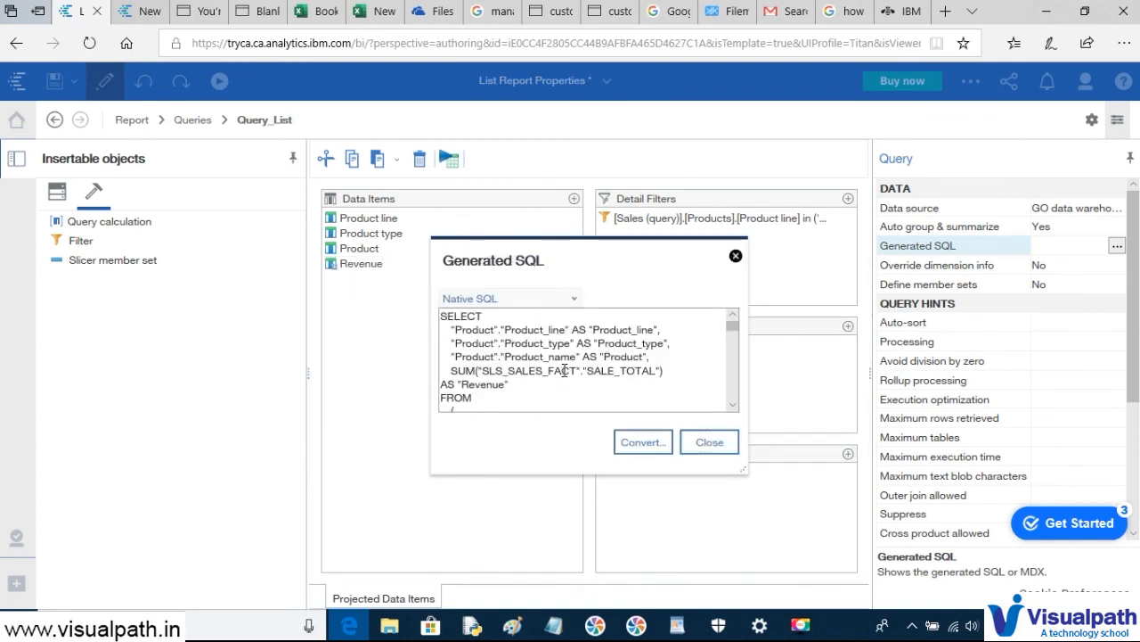
{"action": "key", "text": "ctrl+a"}
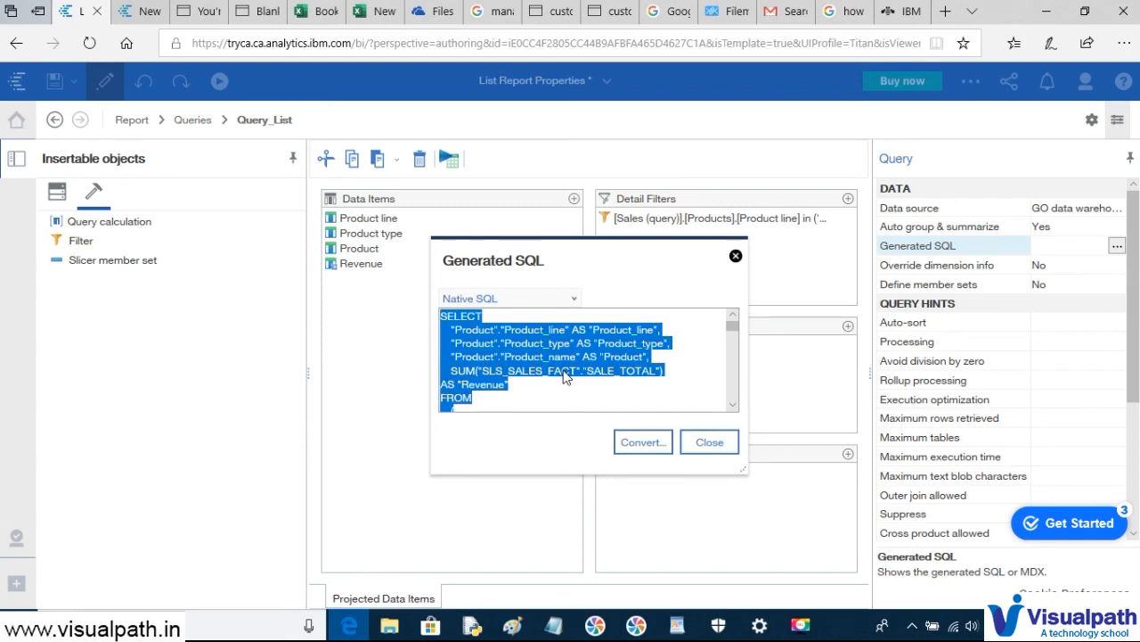
{"action": "left_click", "coordinate": [677, 625]}
- Replace the WordPad notes with the copied SQL and set its WHERE clause to 16 pt
{"action": "key", "text": "ctrl+a"}
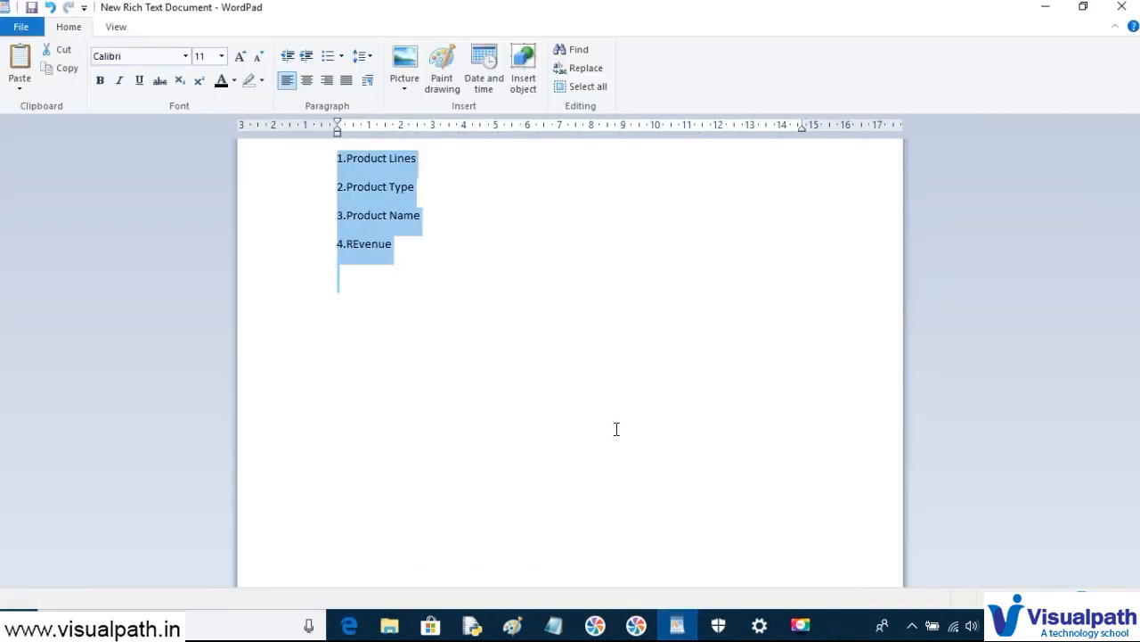
{"action": "key", "text": "ctrl+v"}
{"action": "scroll", "coordinate": [616, 427], "scroll_direction": "up", "scroll_amount": 10}
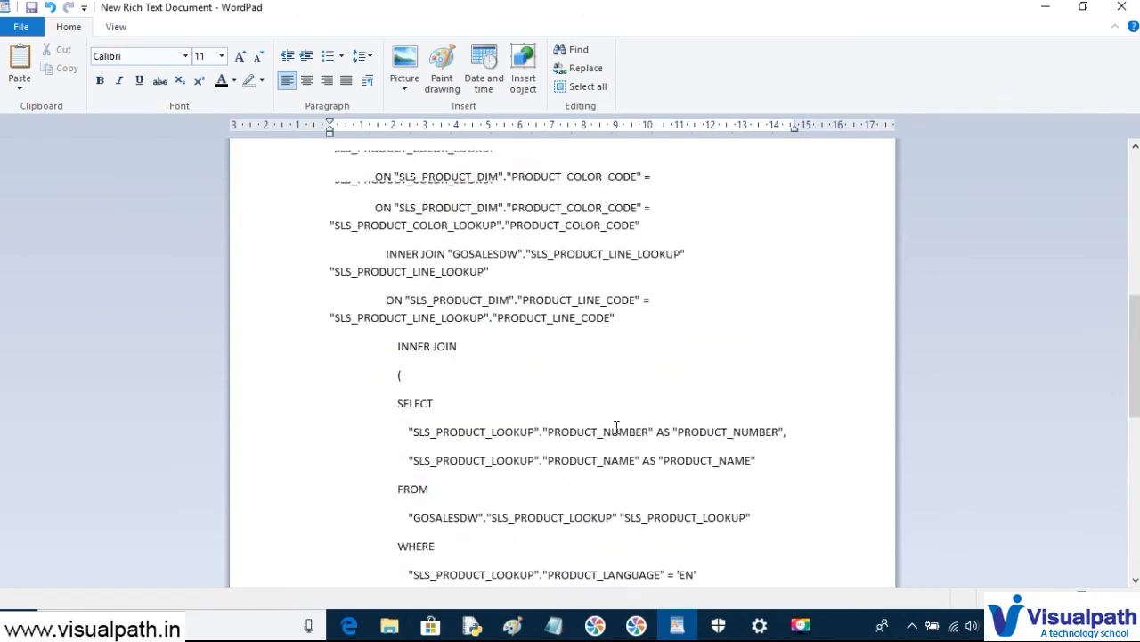
{"action": "scroll", "coordinate": [454, 257], "scroll_direction": "down", "scroll_amount": 10}
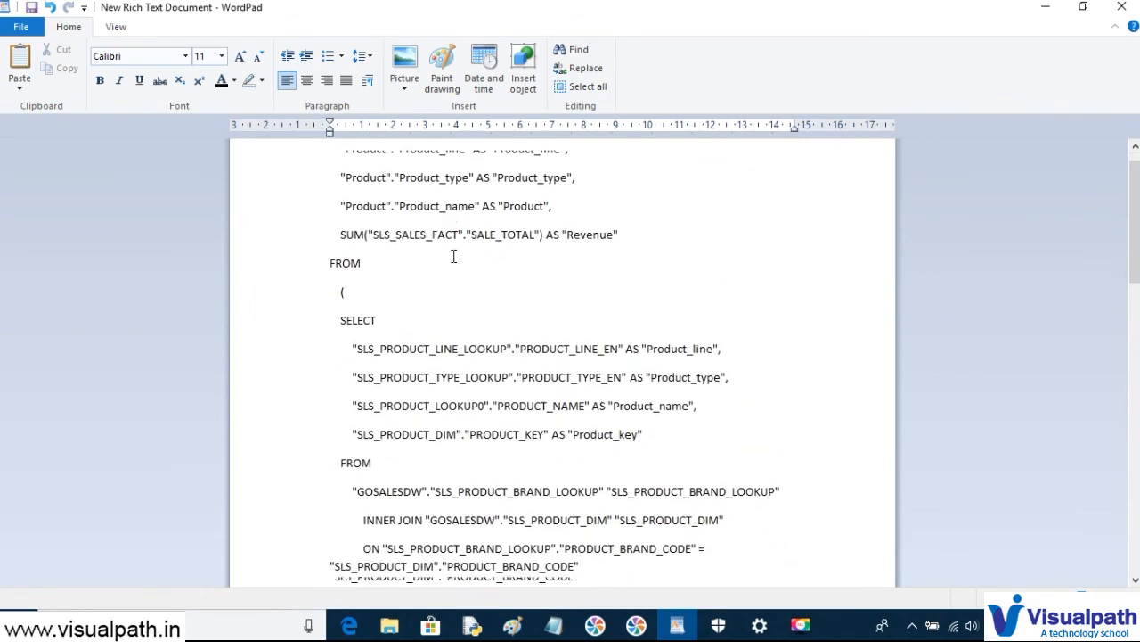
{"action": "scroll", "coordinate": [454, 256], "scroll_direction": "down", "scroll_amount": 10}
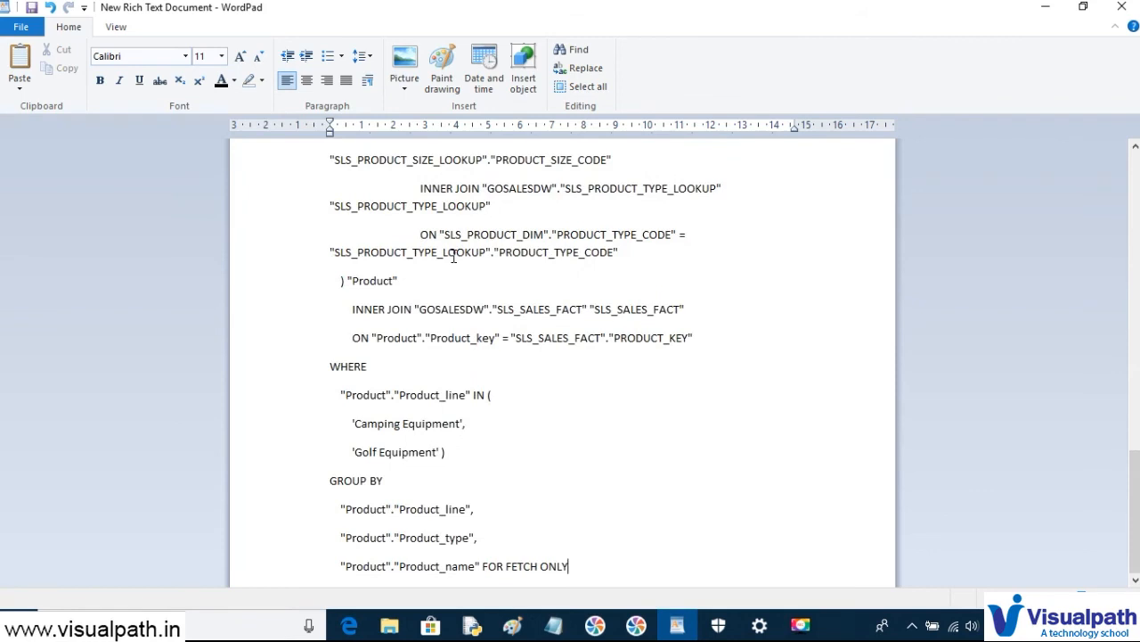
{"action": "left_click_drag", "start_coordinate": [340, 389], "coordinate": [470, 458]}
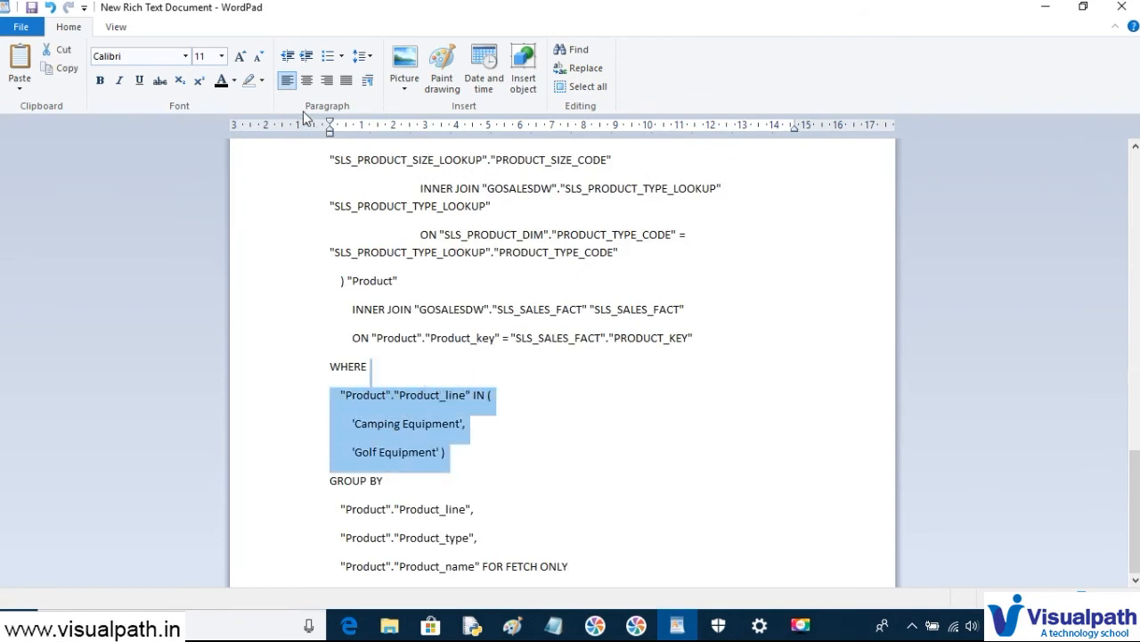
{"action": "left_click", "coordinate": [222, 56]}
{"action": "left_click", "coordinate": [212, 160]}
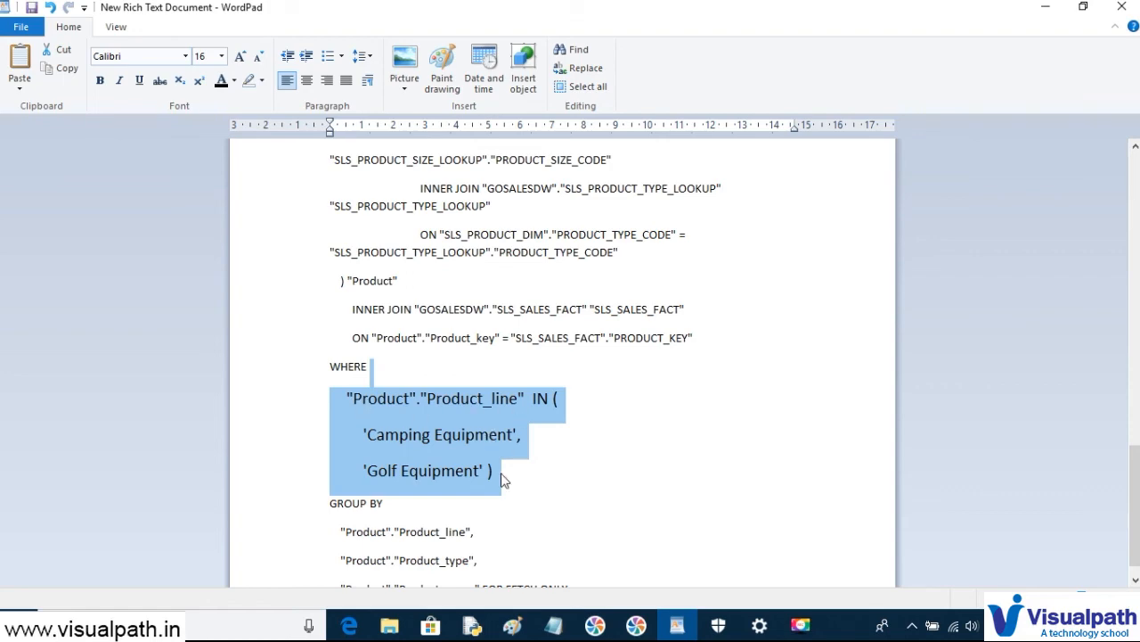
{"action": "key", "text": "alt+Tab"}
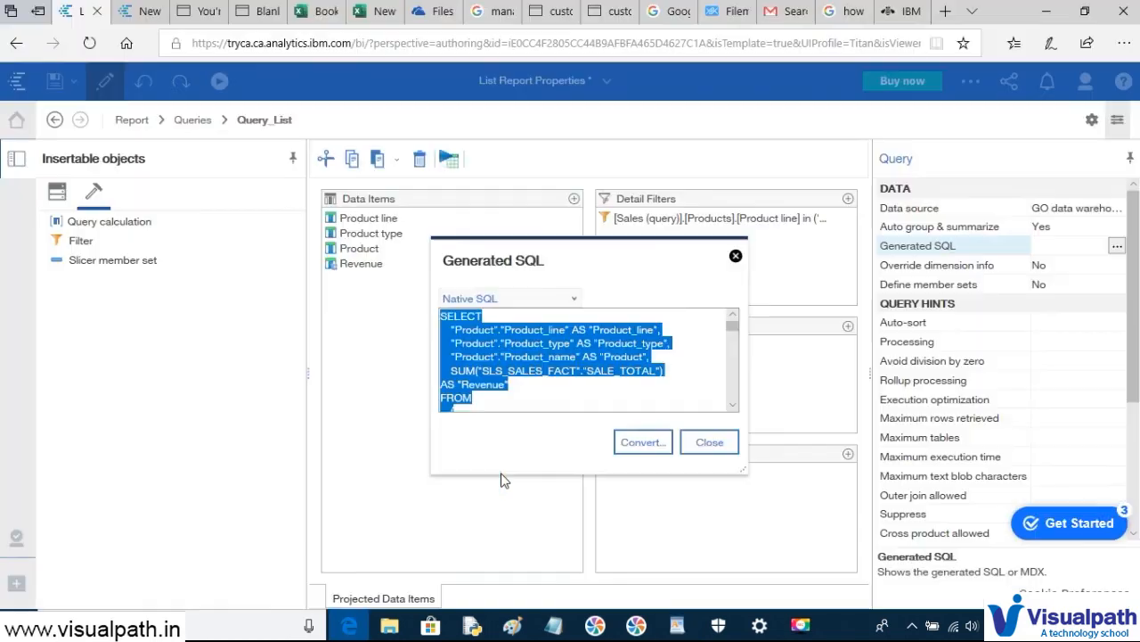
- Dismiss the Generated SQL view and run the filtered list report as a PDF
{"action": "left_click", "coordinate": [709, 442]}
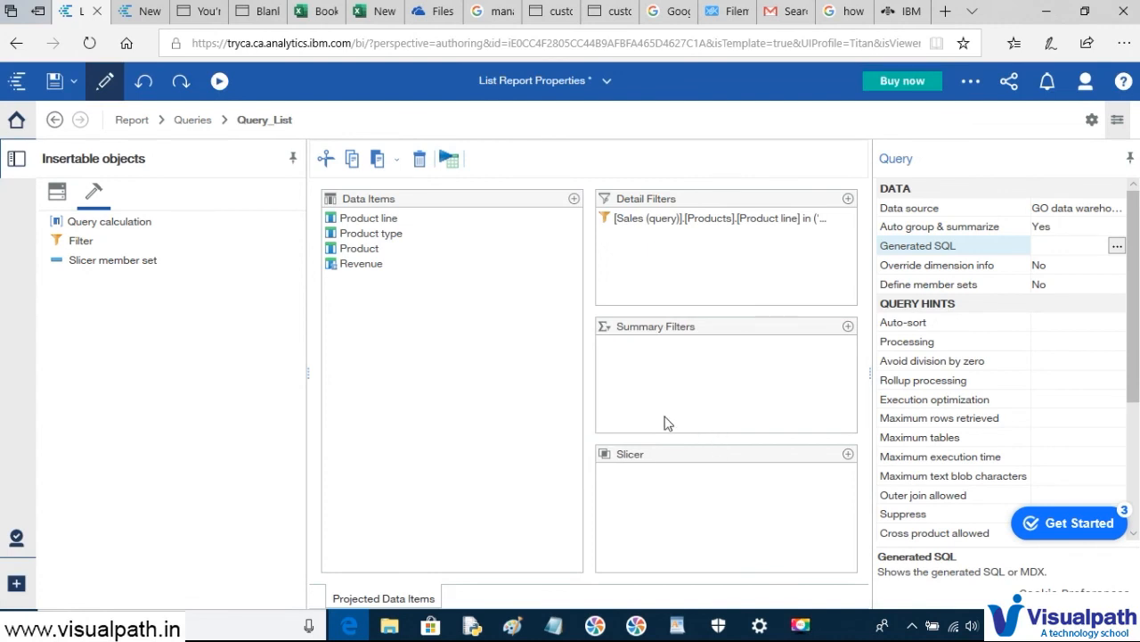
{"action": "left_click", "coordinate": [220, 83]}
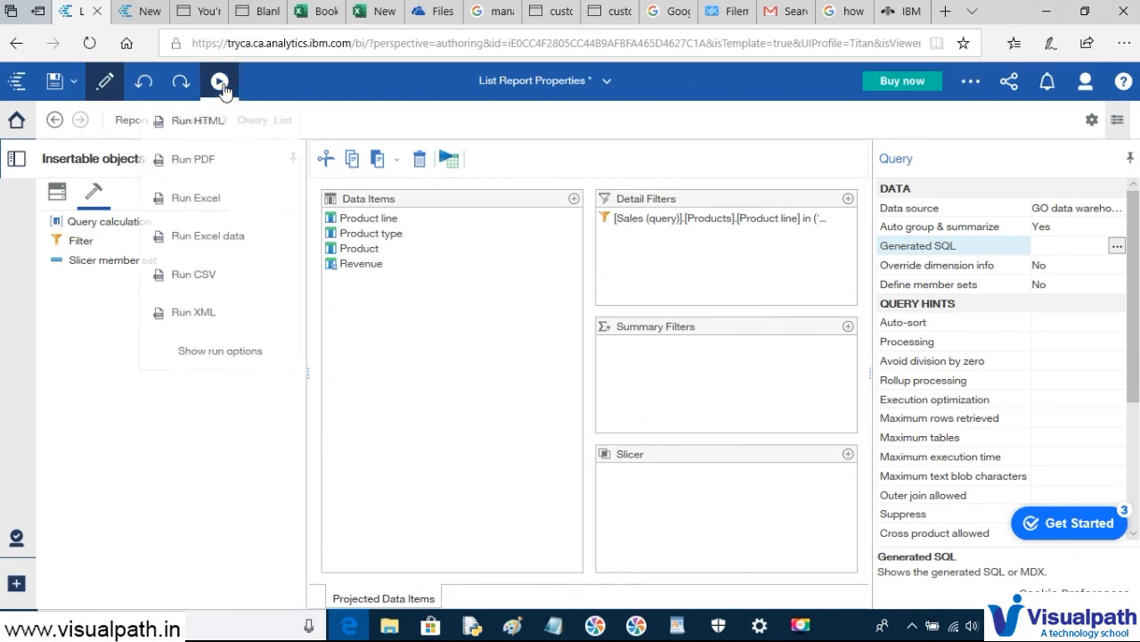
{"action": "left_click", "coordinate": [198, 161]}
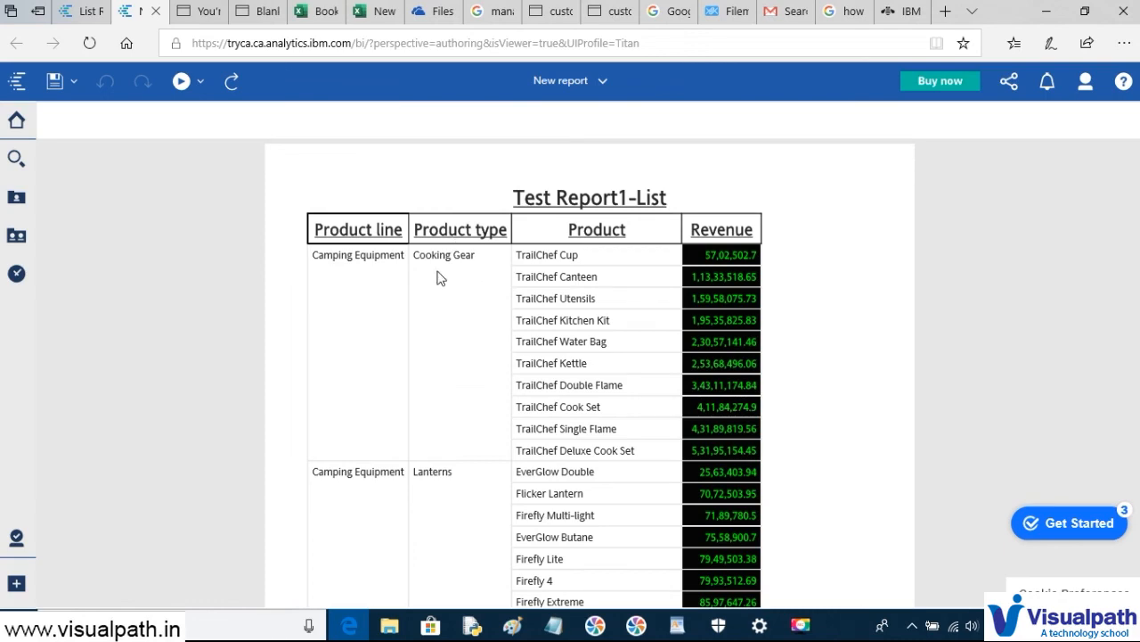
- Page through the PDF output from Camping Equipment to Golf Equipment, then return to the Query_List editor
{"action": "scroll", "coordinate": [346, 330], "scroll_direction": "down", "scroll_amount": 5}
{"action": "scroll", "coordinate": [345, 330], "scroll_direction": "down", "scroll_amount": 10}
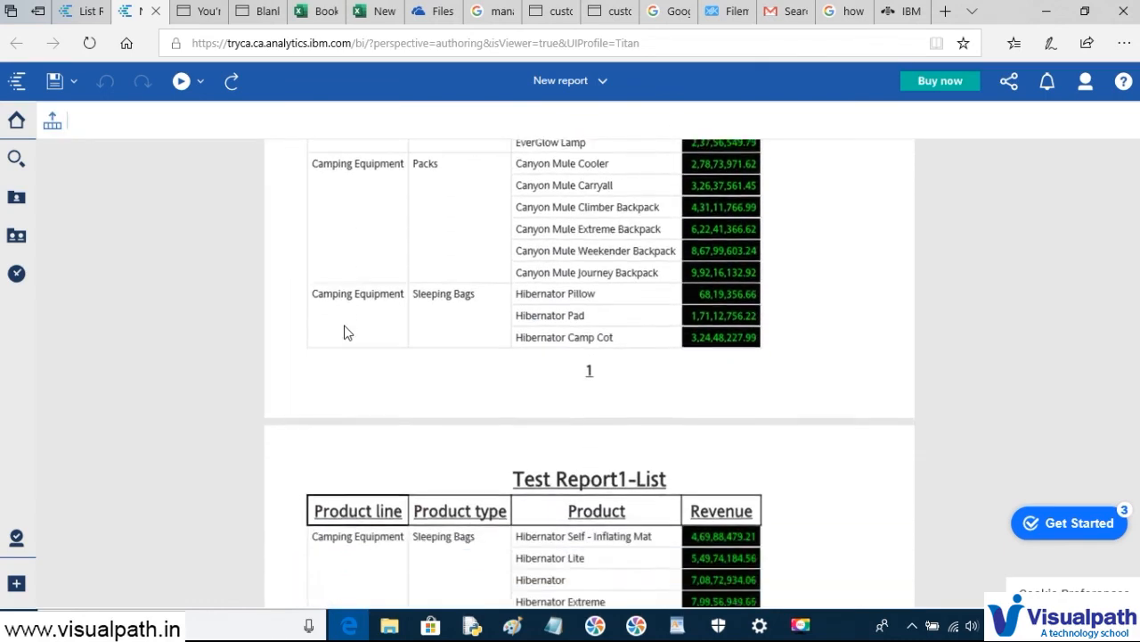
{"action": "scroll", "coordinate": [347, 332], "scroll_direction": "down", "scroll_amount": 9}
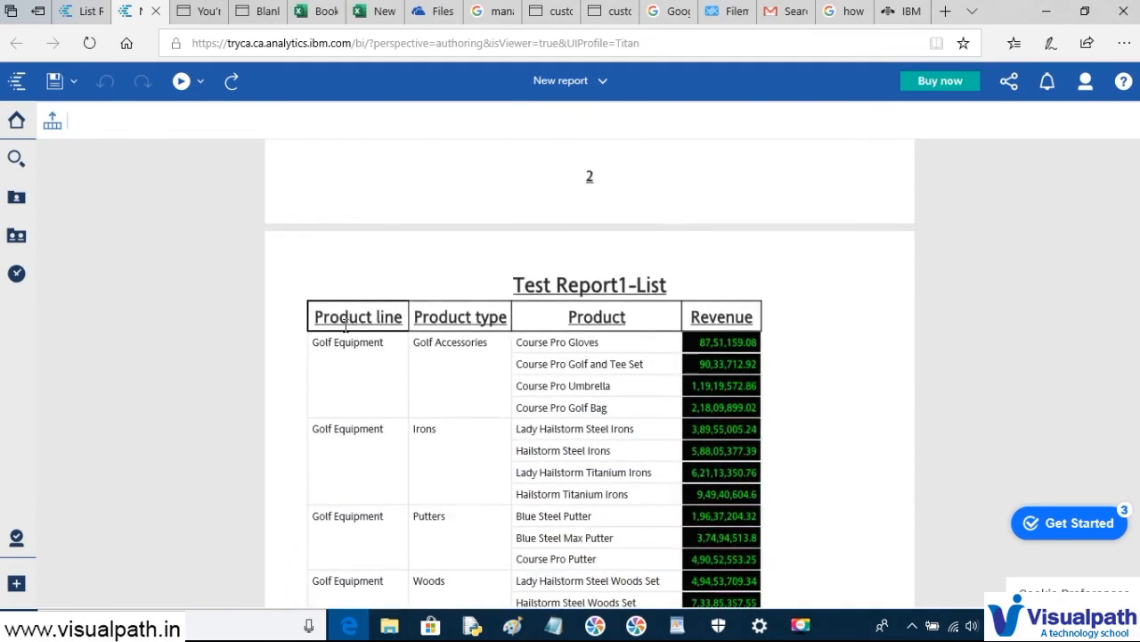
{"action": "scroll", "coordinate": [346, 325], "scroll_direction": "up", "scroll_amount": 5}
{"action": "scroll", "coordinate": [346, 325], "scroll_direction": "down", "scroll_amount": 5}
{"action": "scroll", "coordinate": [346, 326], "scroll_direction": "up", "scroll_amount": 3}
{"action": "scroll", "coordinate": [346, 325], "scroll_direction": "up", "scroll_amount": 5}
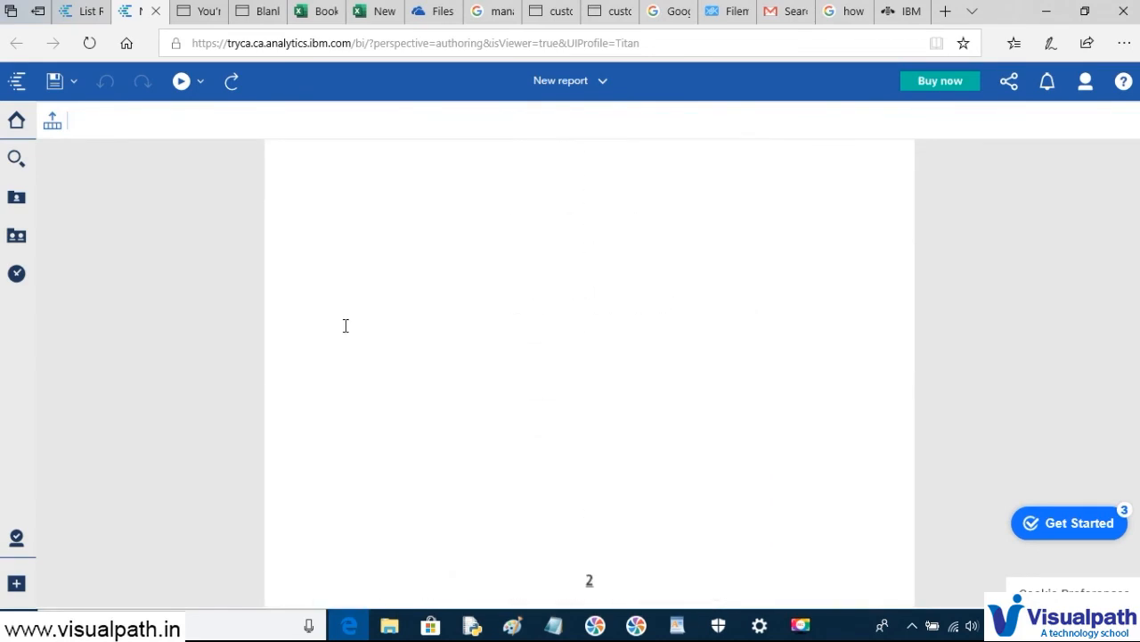
{"action": "left_click", "coordinate": [80, 11]}
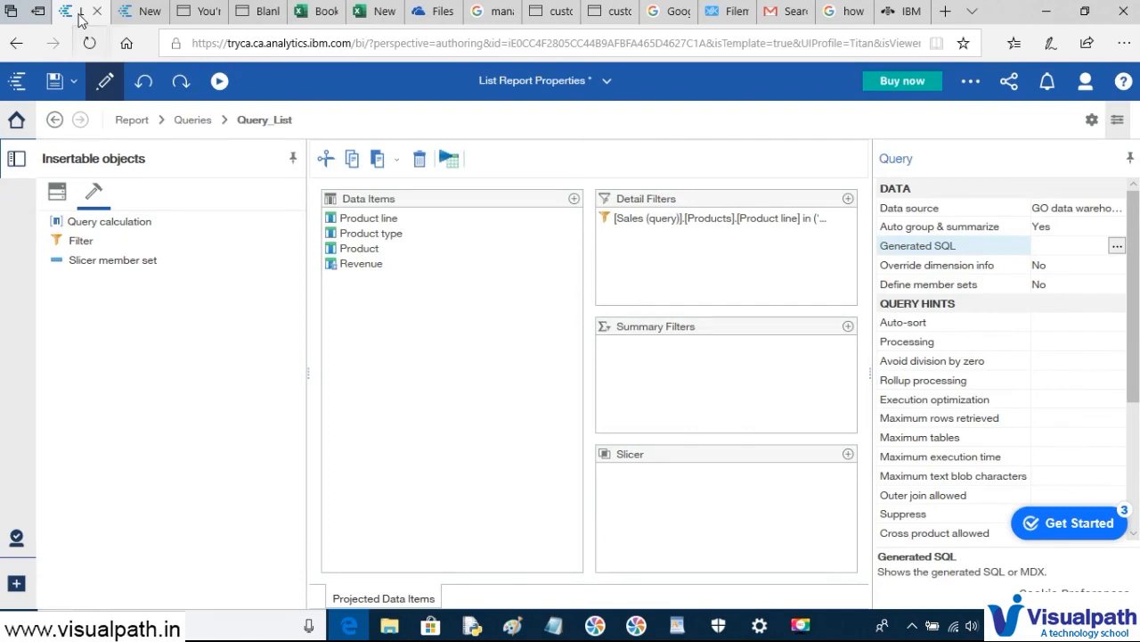